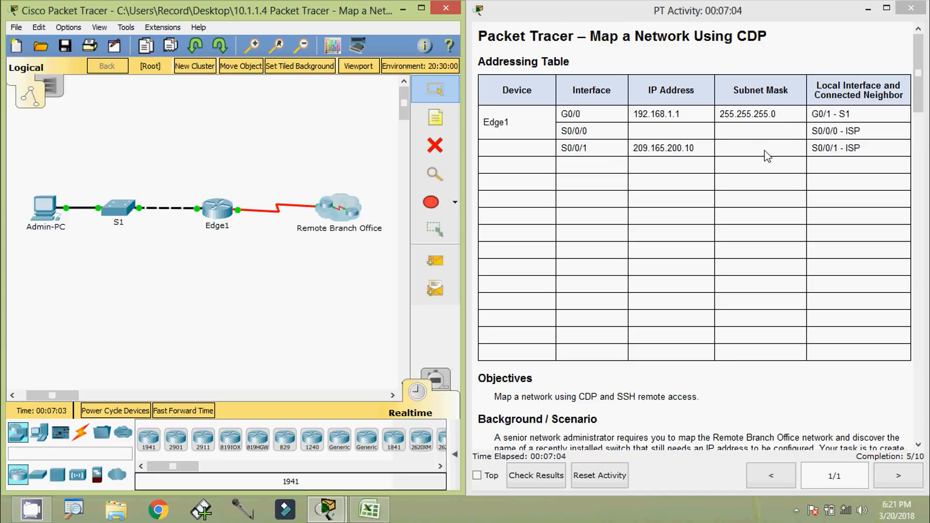
# Scroll the activity instructions down to the Background / Scenario section with the login details
pyautogui.moveTo(919, 103); pyautogui.dragTo(920, 147)
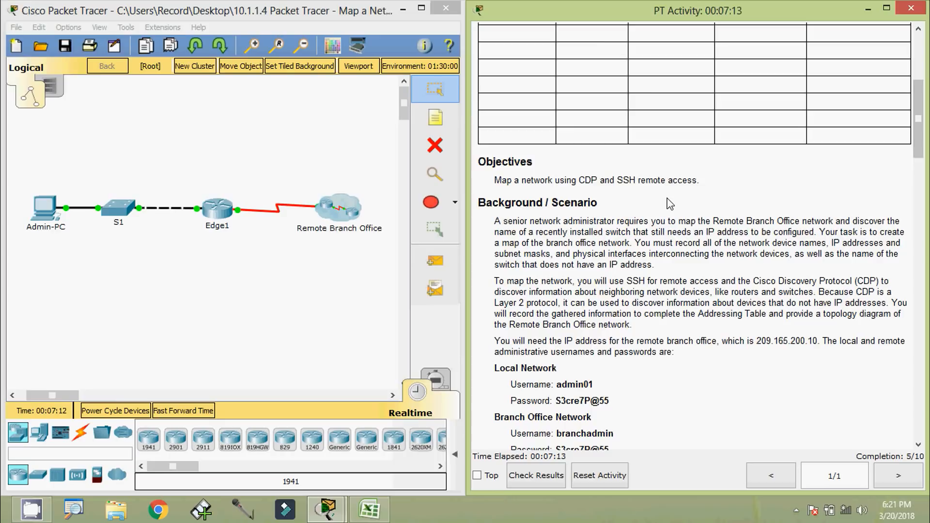
pyautogui.scroll(-1, 499, 242)
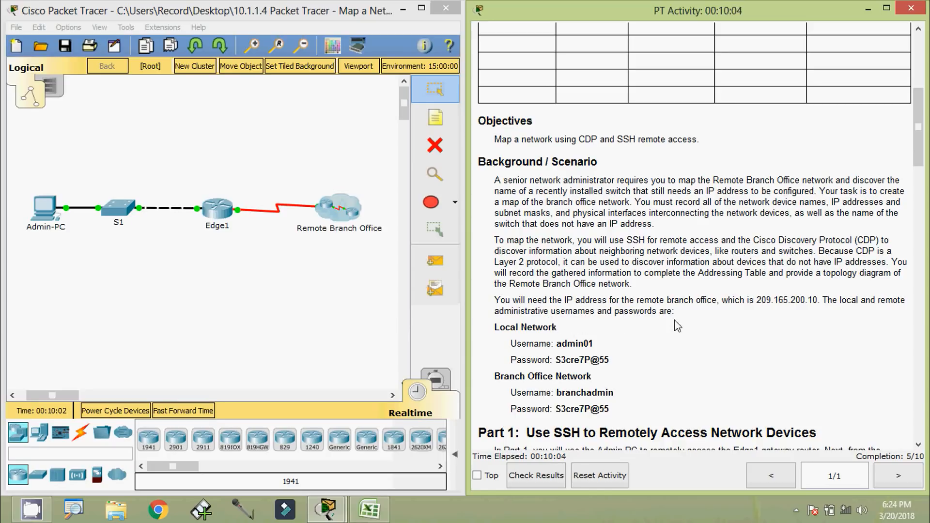
# Scroll the instructions to Part 1: Use SSH to Remotely Access Network Devices
pyautogui.scroll(-1, 513, 339)
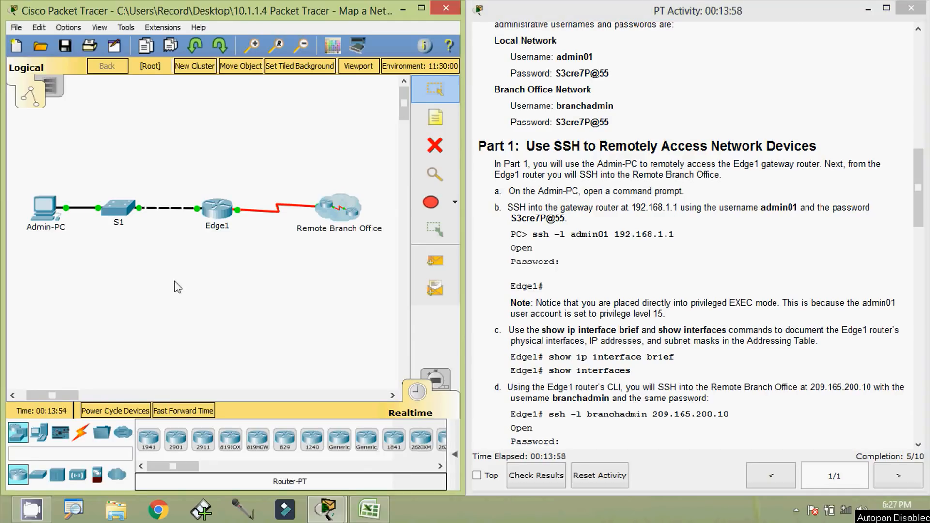
# Open Admin-PC's Command Prompt, shrinking its window beside the instructions
pyautogui.click(52, 213)
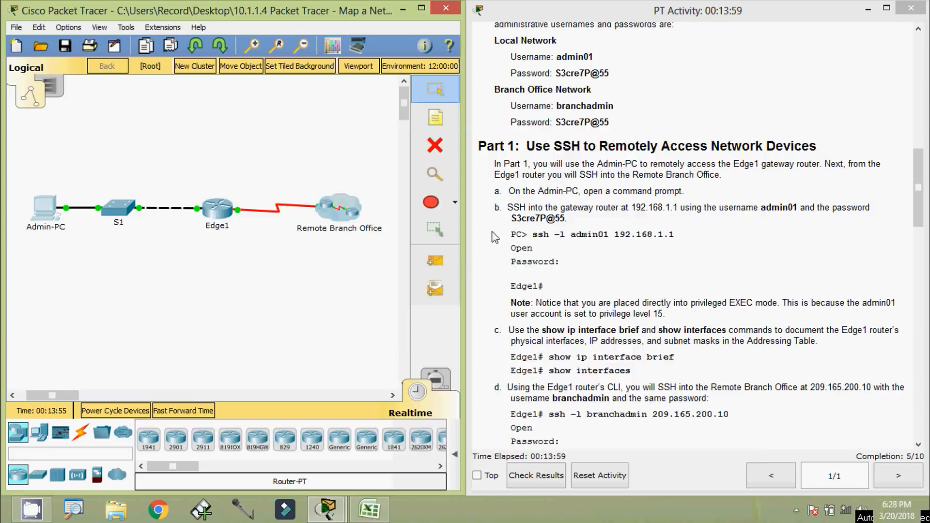
pyautogui.moveTo(764, 266); pyautogui.dragTo(551, 266)
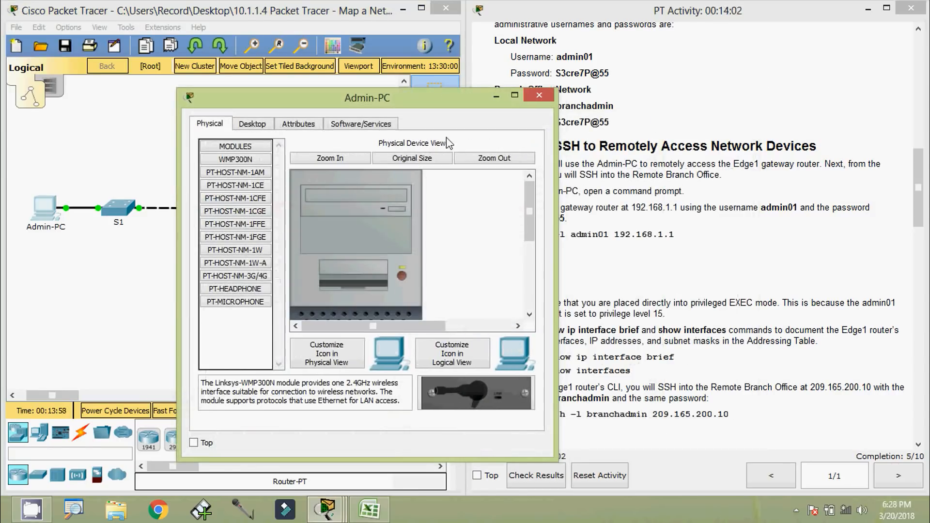
pyautogui.moveTo(439, 104); pyautogui.dragTo(350, 56)
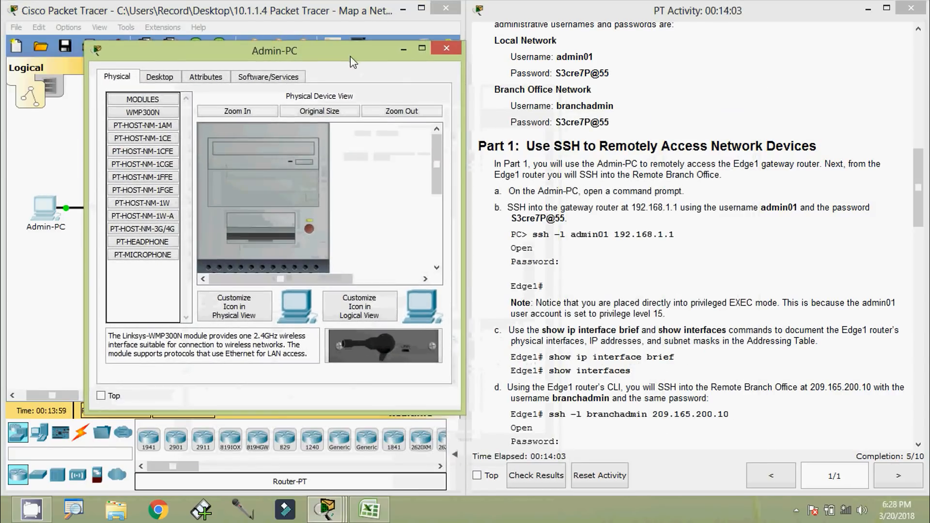
pyautogui.click(170, 79)
pyautogui.click(386, 139)
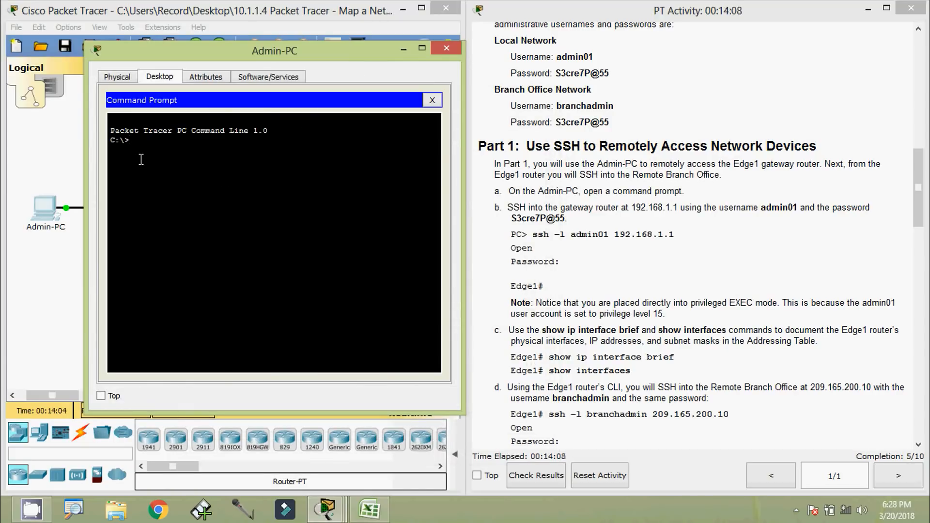
# SSH into Edge1 at 192.168.1.1 as admin01 and mark the next instruction commands
pyautogui.write('ssh -l admin01 192')
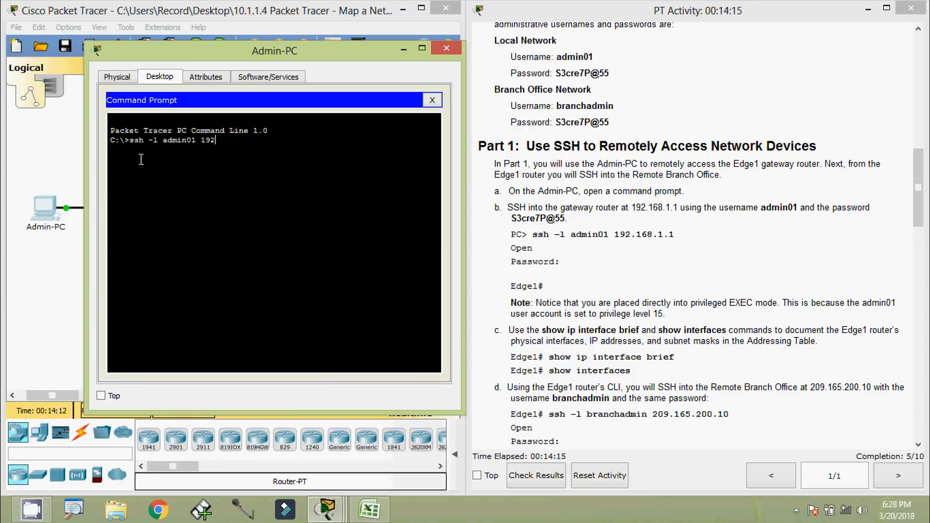
pyautogui.write('.168.1.1')
pyautogui.press('Return')
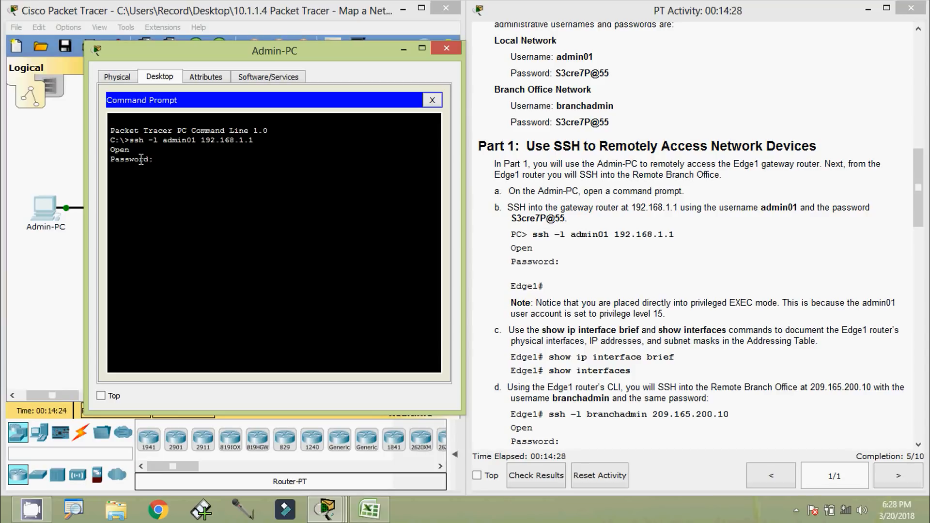
pyautogui.press('Return')
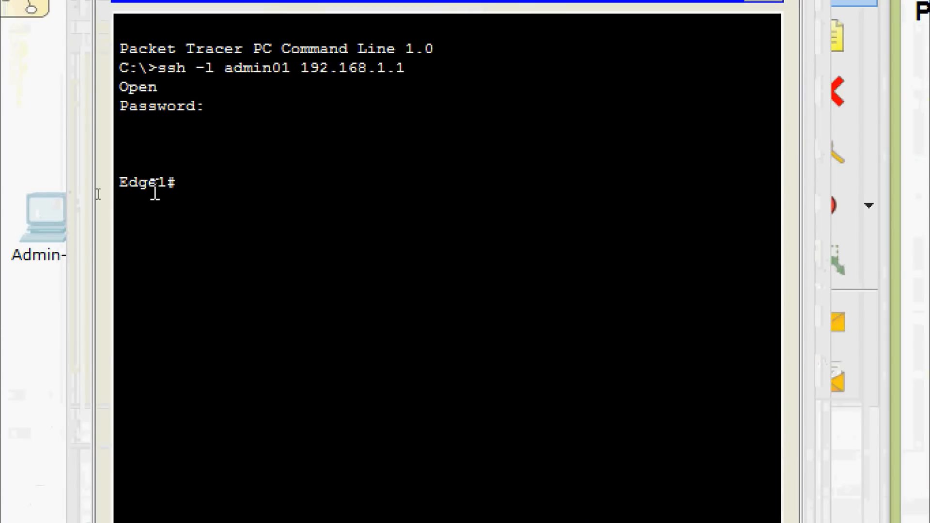
pyautogui.moveTo(123, 191); pyautogui.dragTo(205, 193)
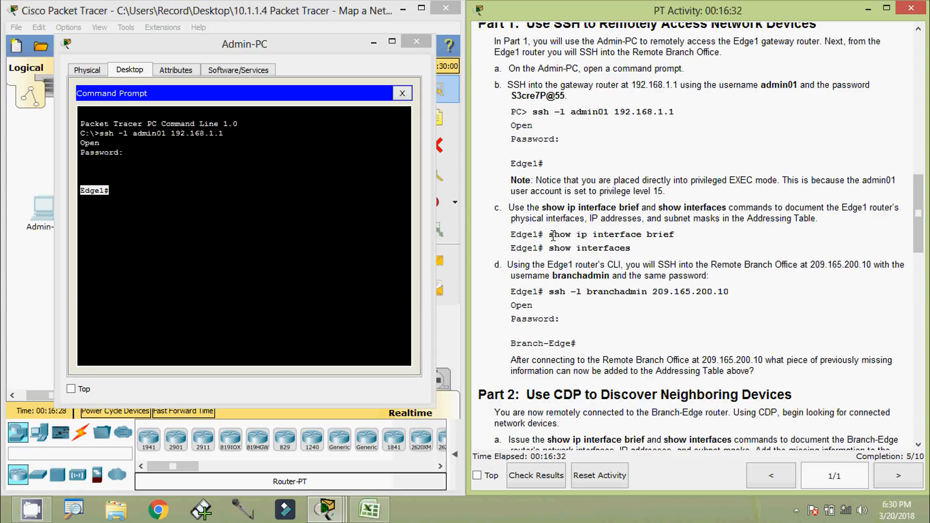
pyautogui.moveTo(551, 238); pyautogui.dragTo(676, 235)
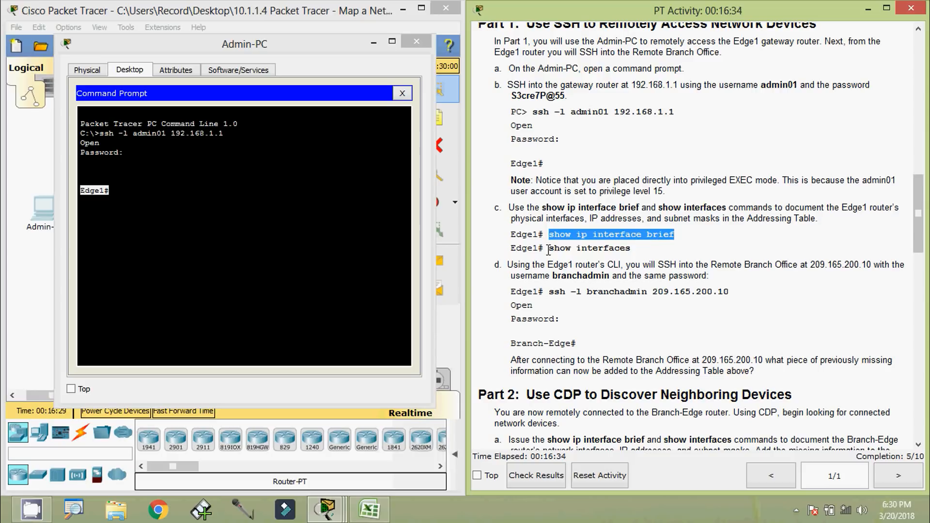
pyautogui.moveTo(547, 248); pyautogui.dragTo(653, 252)
# Run show ip interface brief on Edge1 using Tab completion
pyautogui.click(118, 261)
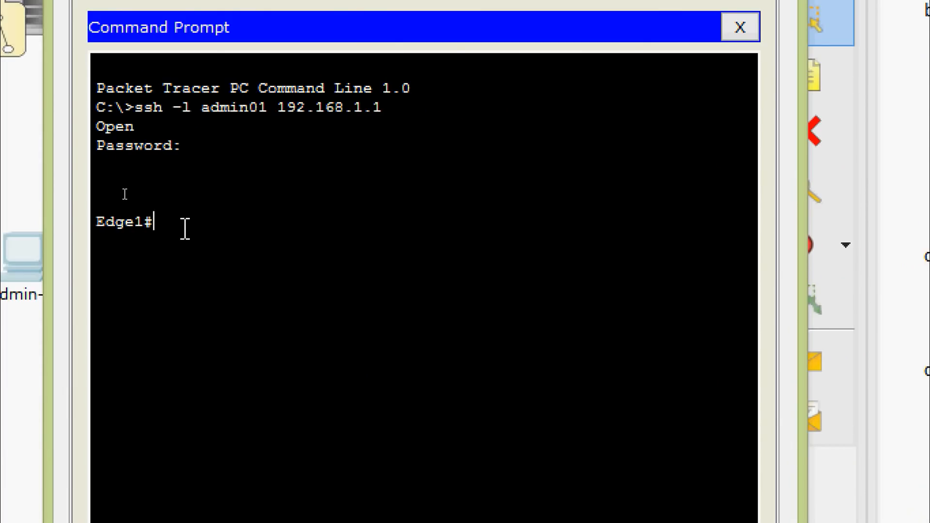
pyautogui.write('sh')
pyautogui.press('Tab')
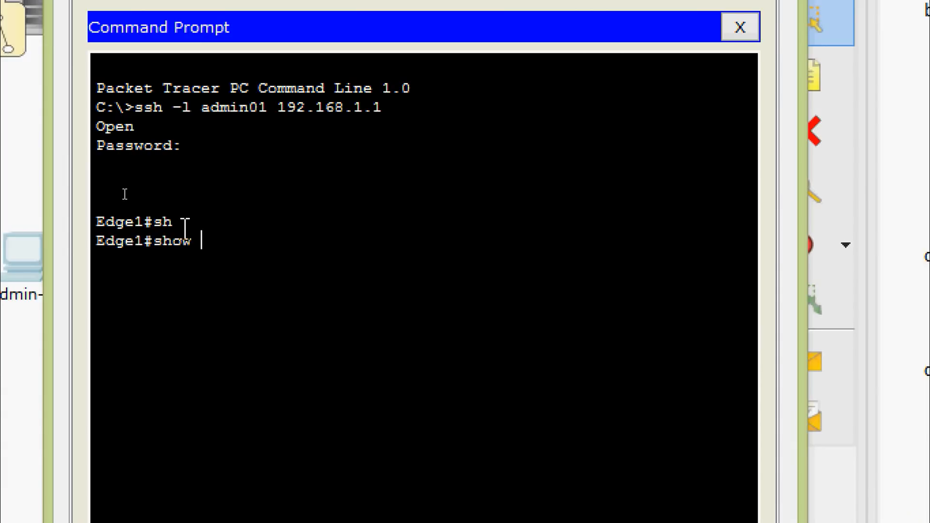
pyautogui.write('ip inter')
pyautogui.press('Tab')
pyautogui.write('b')
pyautogui.press('Tab')
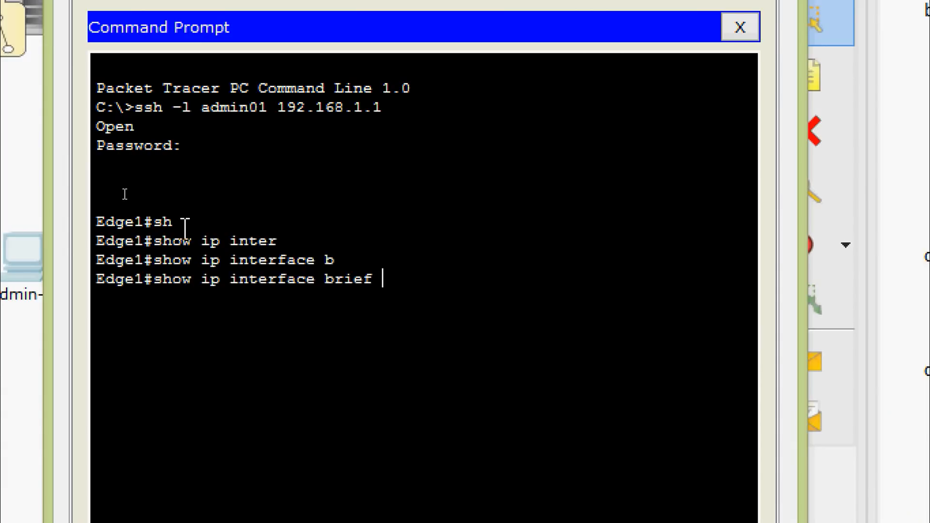
pyautogui.press('Return')
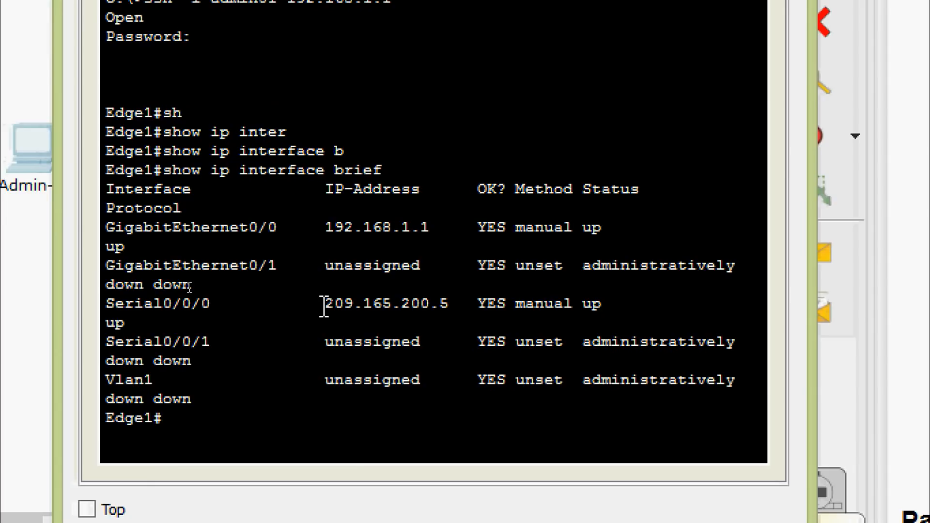
# Copy Serial0/0/0's address 209.165.200.5 into Excel cell C4
pyautogui.moveTo(325, 304); pyautogui.dragTo(452, 304)
pyautogui.rightClick(451, 304)
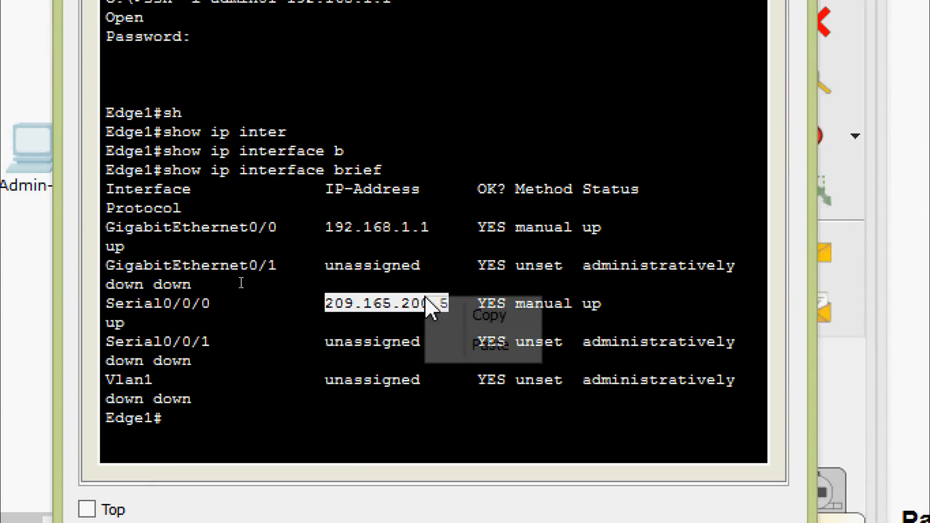
pyautogui.click(456, 313)
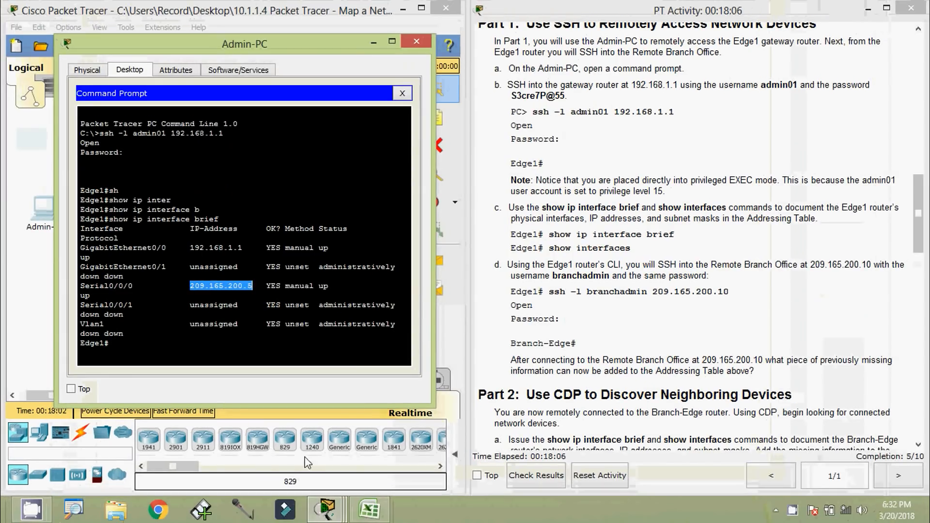
pyautogui.click(372, 513)
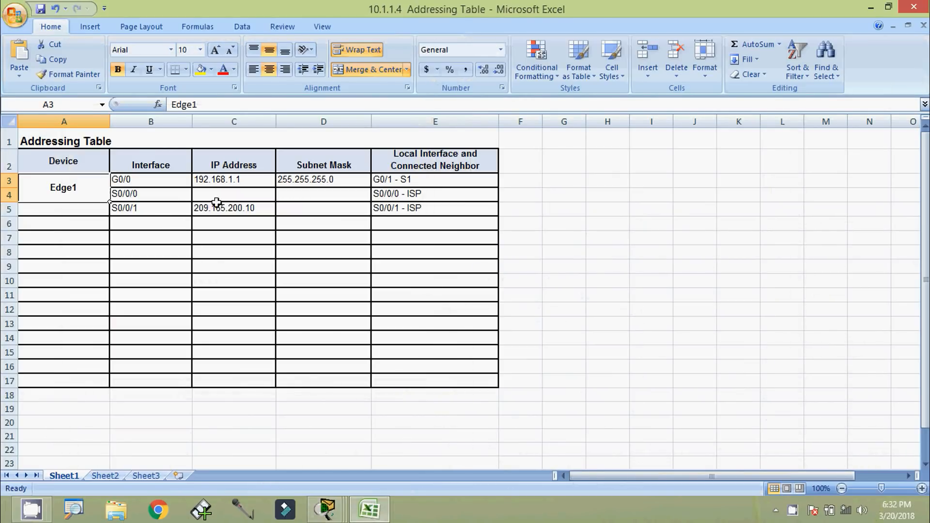
pyautogui.click(227, 197)
pyautogui.click(186, 104)
pyautogui.hotkey('ctrl', 'v')
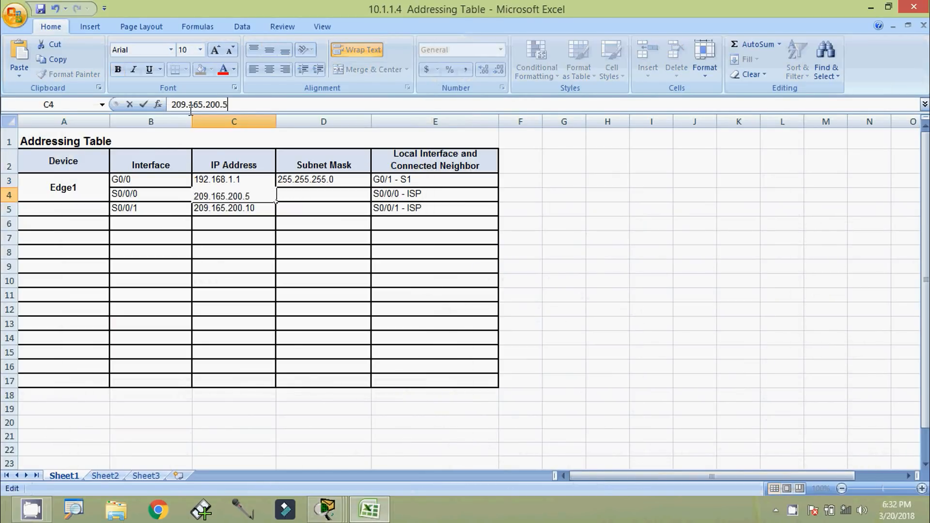
pyautogui.click(303, 196)
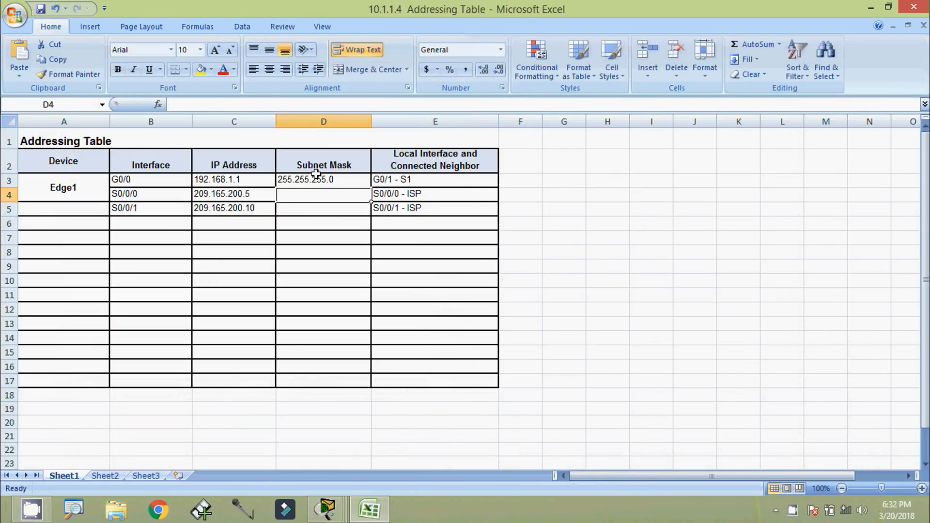
# Run show interfaces serial 0/0/0 on Edge1
pyautogui.click(872, 10)
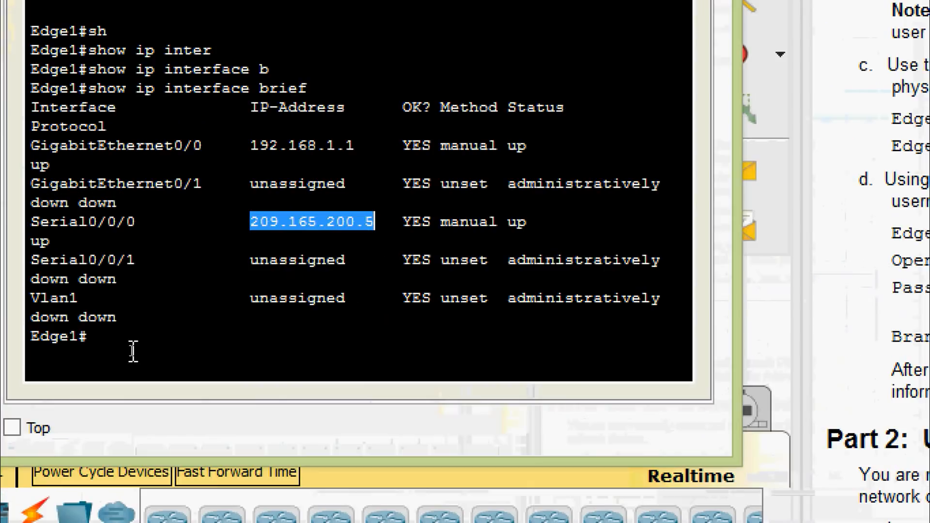
pyautogui.click(124, 343)
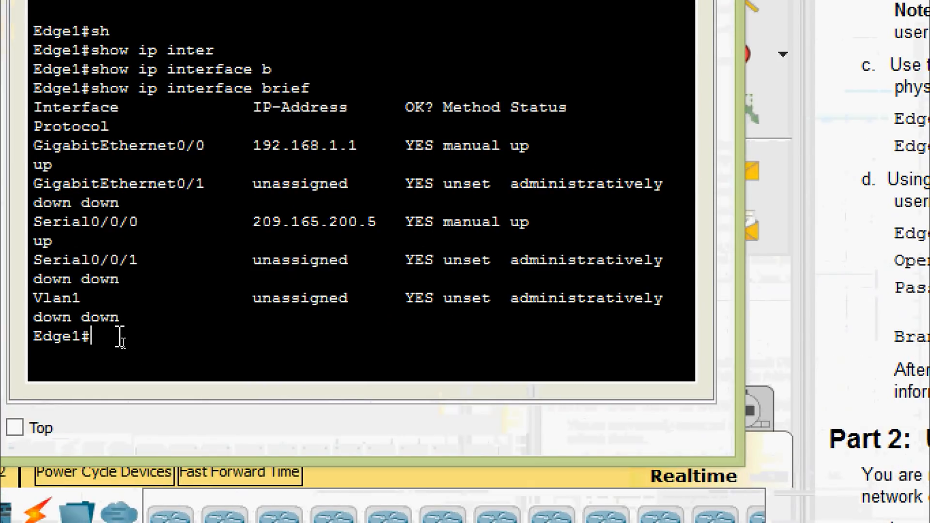
pyautogui.write('sh')
pyautogui.press('Tab')
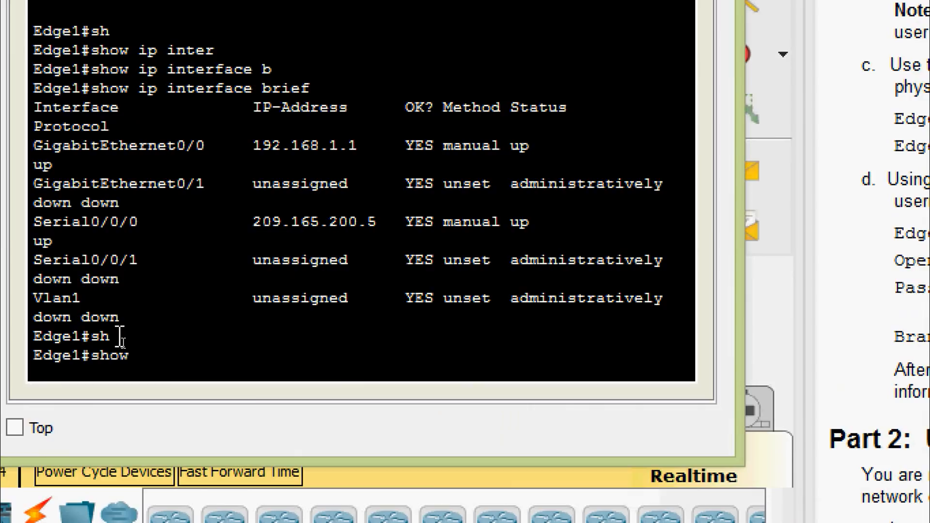
pyautogui.write('inter')
pyautogui.press('Tab')
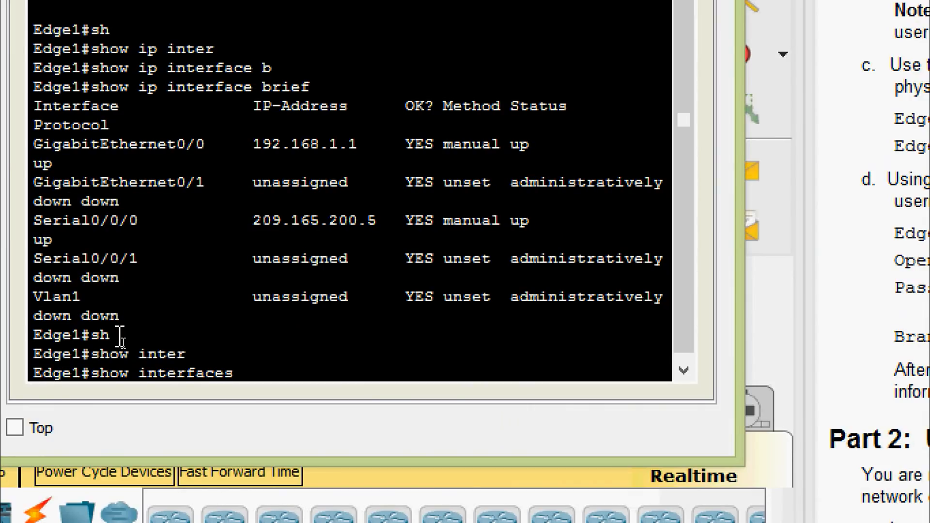
pyautogui.write('?')
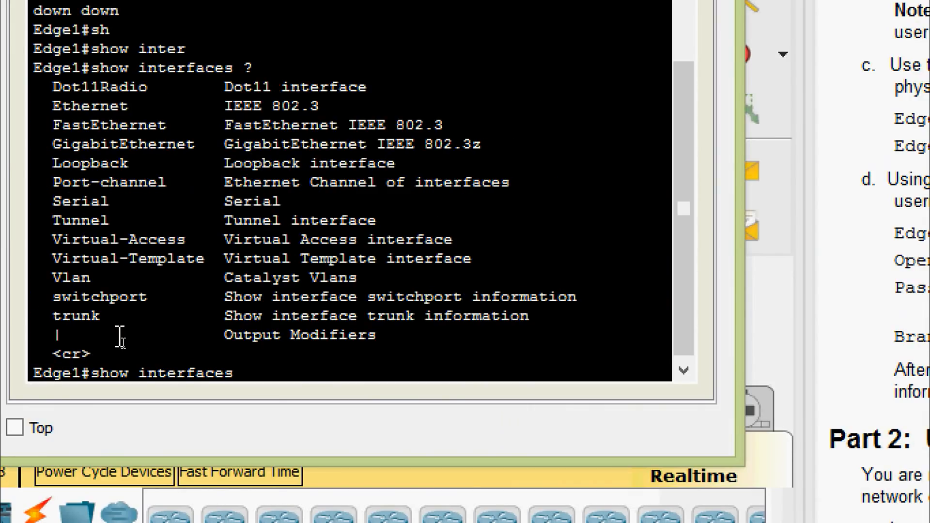
pyautogui.write('ser')
pyautogui.press('Tab')
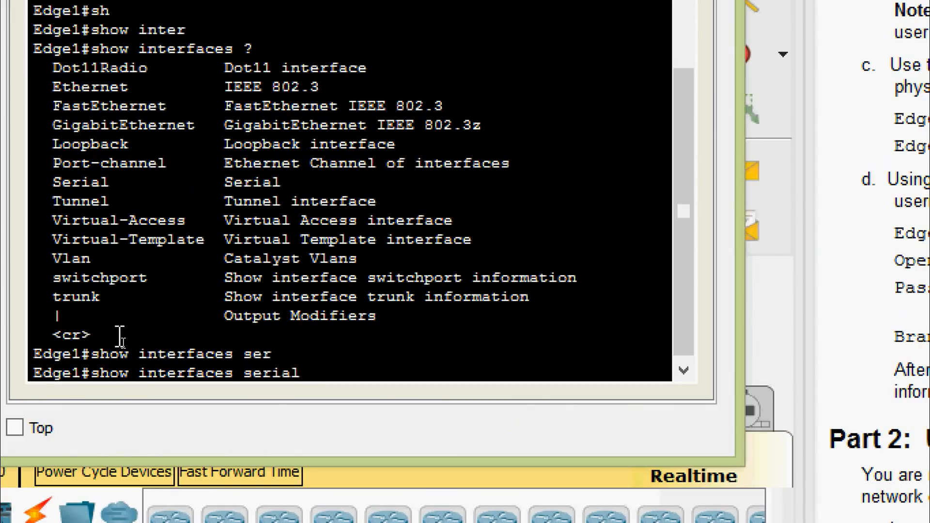
pyautogui.write('0/0/0')
pyautogui.press('Return')
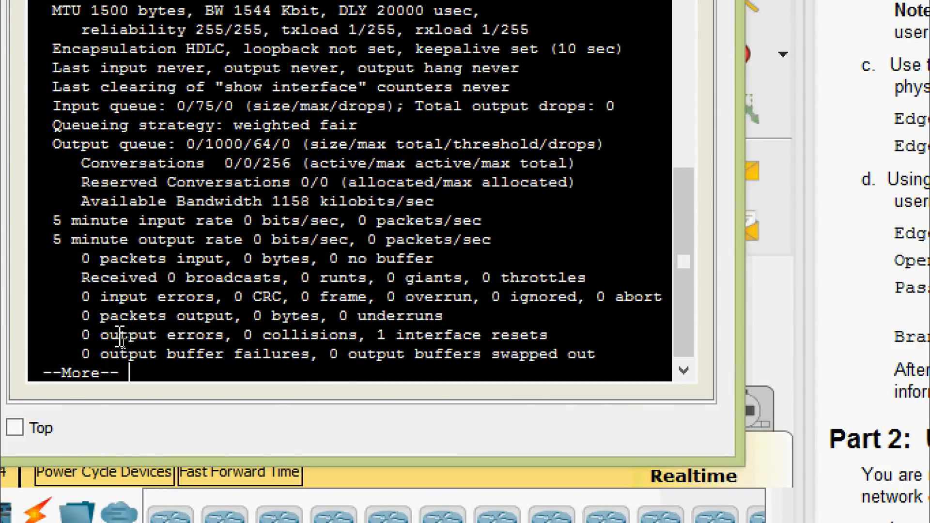
# Page through the output and highlight the /30 prefix after 209.165.200.5
pyautogui.press('space')
pyautogui.scroll(6, 242, 290)
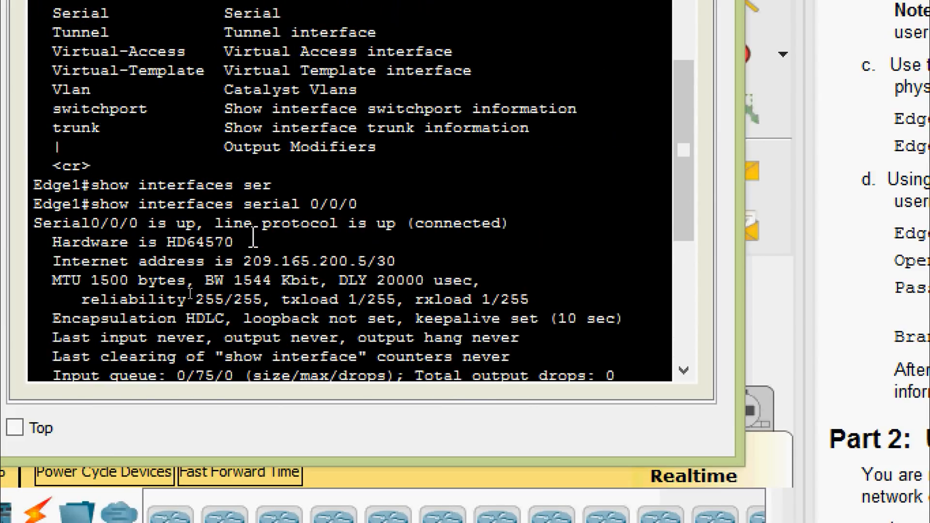
pyautogui.scroll(-2, 253, 238)
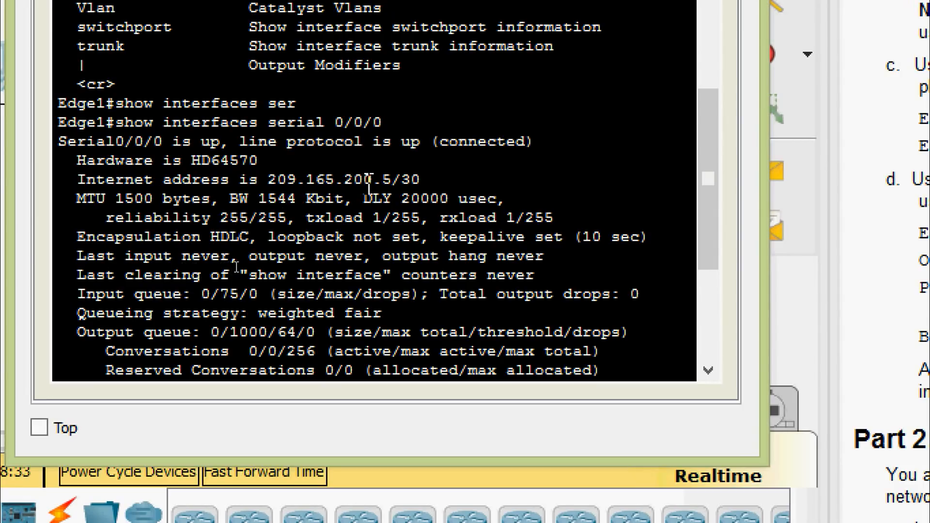
pyautogui.moveTo(392, 180); pyautogui.dragTo(430, 183)
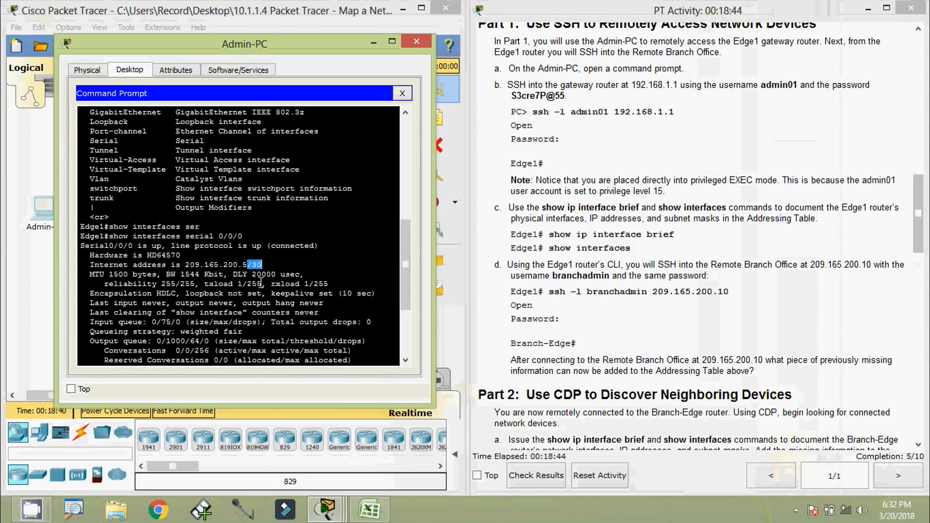
# Enter 255.255.255.252 in Excel cell D4 as Edge1 S0/0/0's subnet mask
pyautogui.click(368, 509)
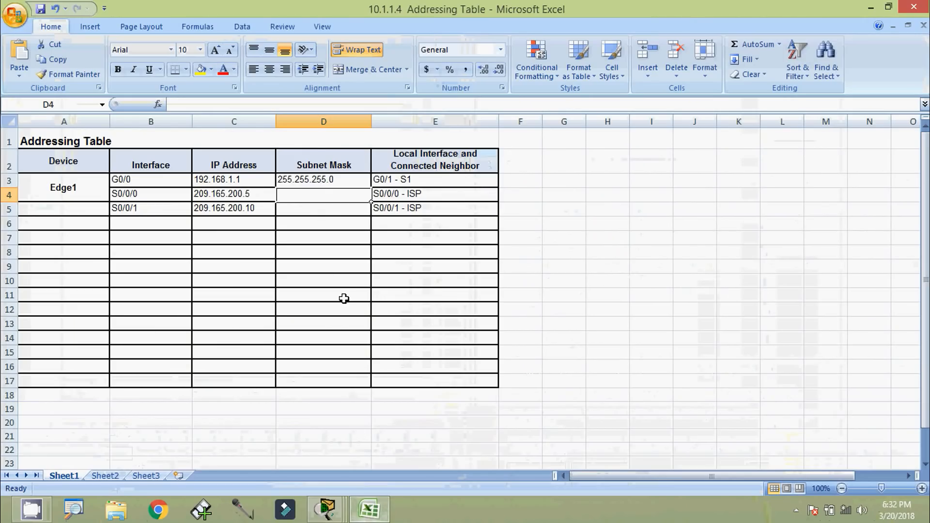
pyautogui.write('255.255.255')
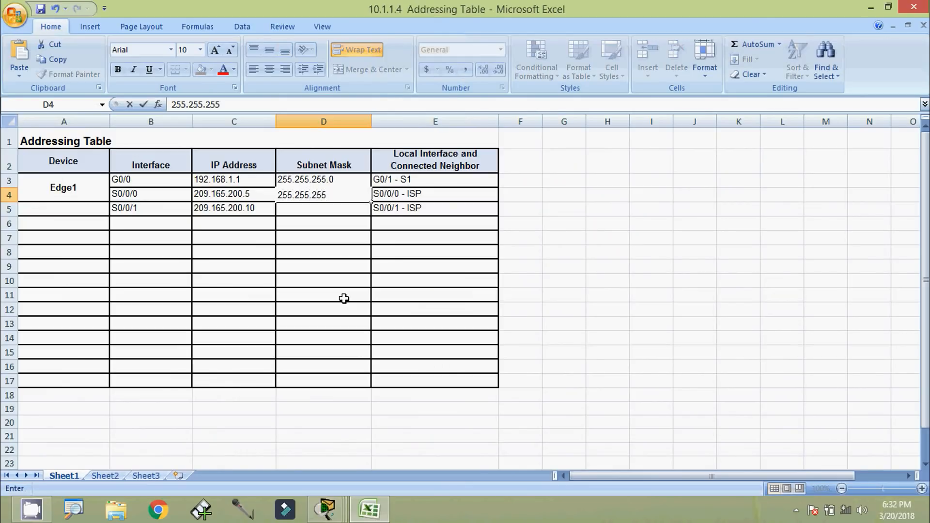
pyautogui.write('.252')
pyautogui.press('Return')
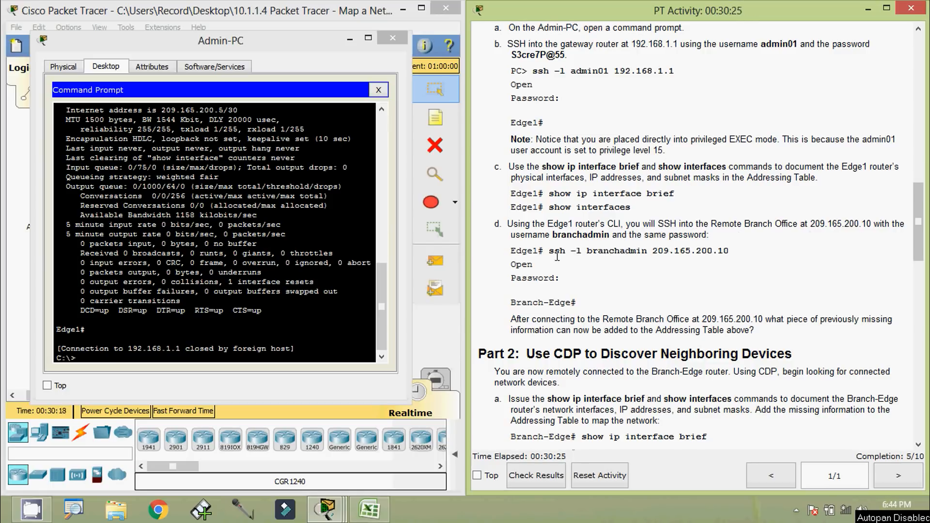
# From Edge1, SSH to Branch-Edge at 209.165.200.10 as branchadmin
pyautogui.moveTo(550, 252); pyautogui.dragTo(728, 251)
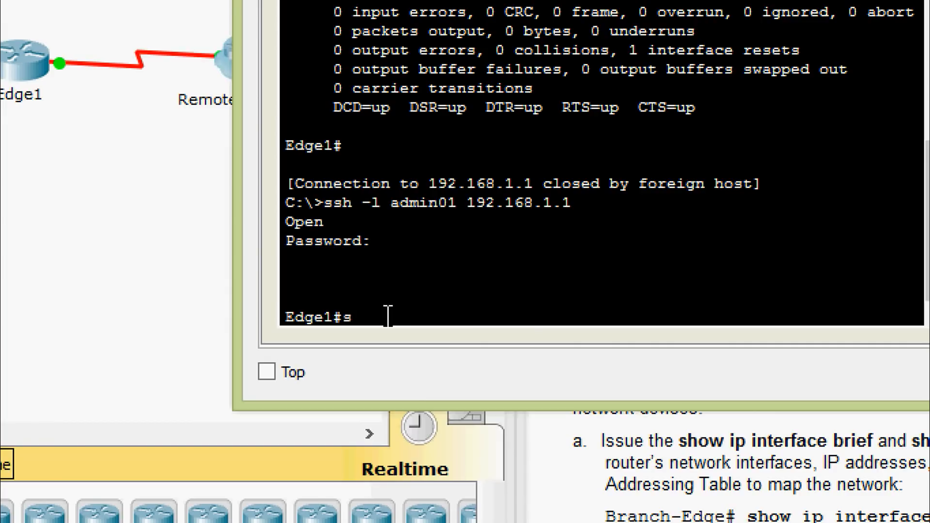
pyautogui.write('sh -l branch')
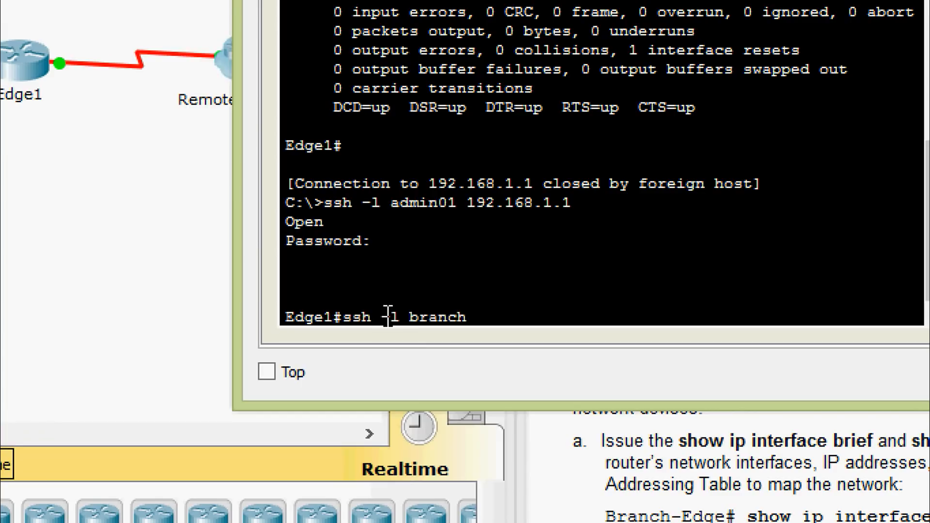
pyautogui.write('admin 209')
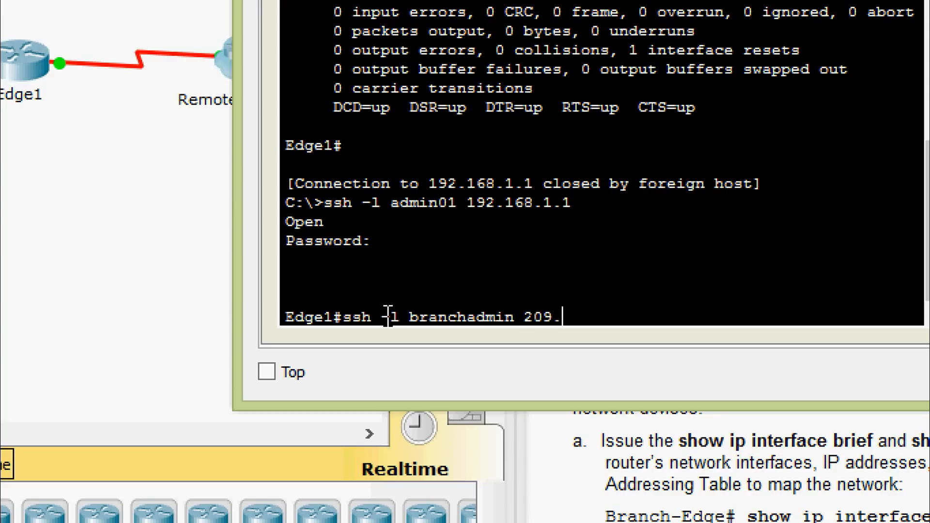
pyautogui.write('.165.200.1')
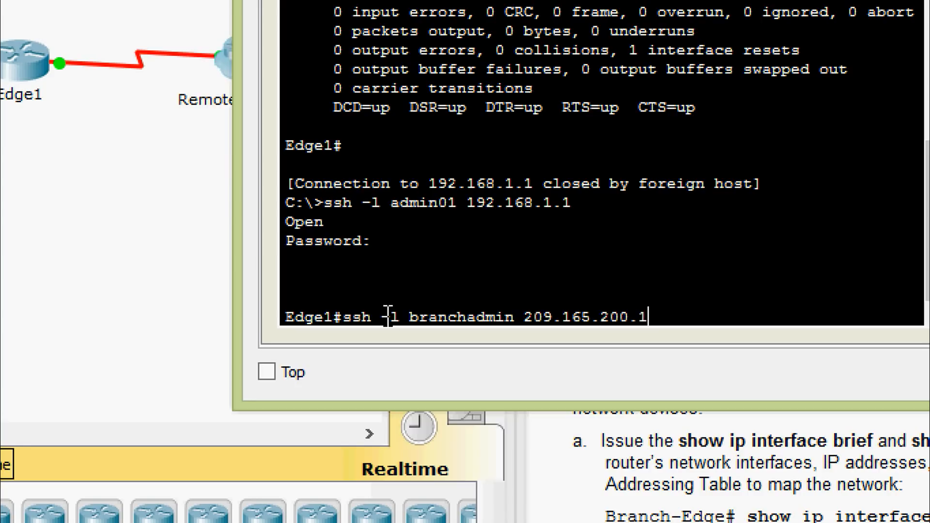
pyautogui.write('0')
pyautogui.press('Return')
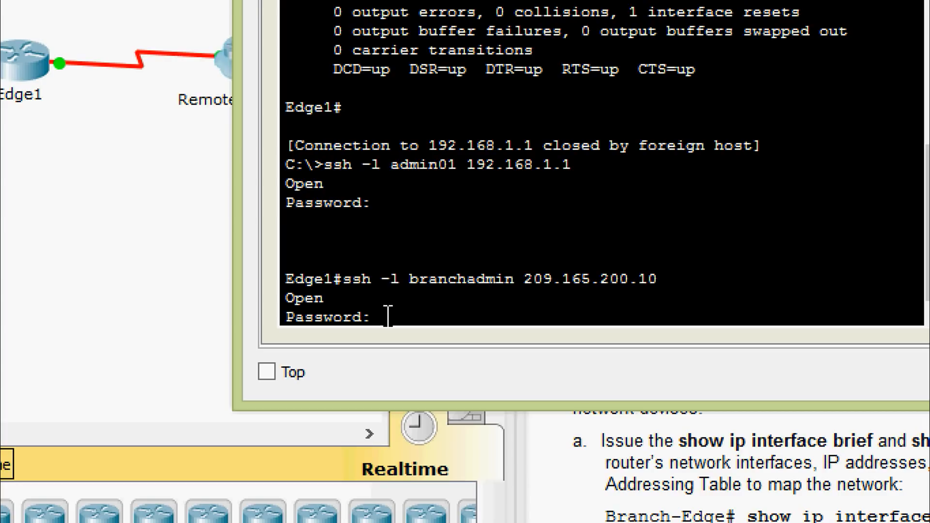
pyautogui.press('Return')
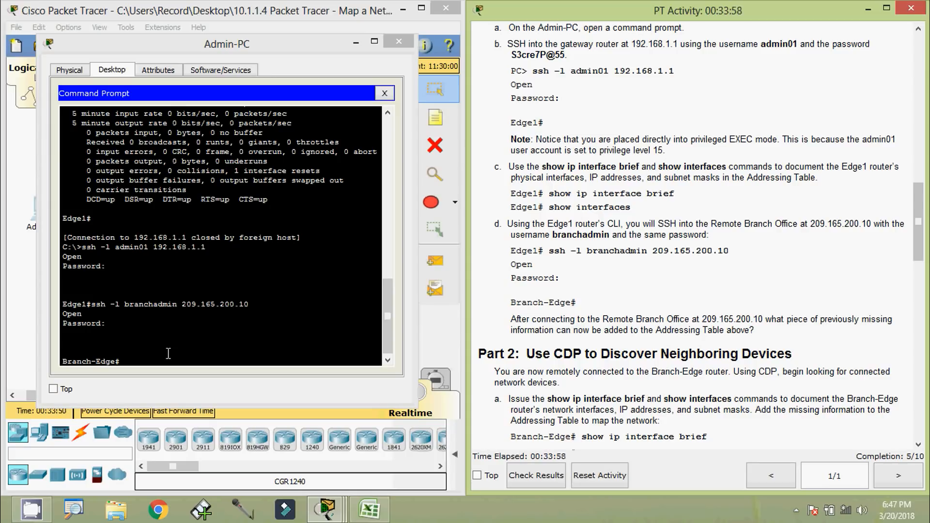
# Copy the Branch-Edge hostname from the terminal prompt
pyautogui.click(153, 344)
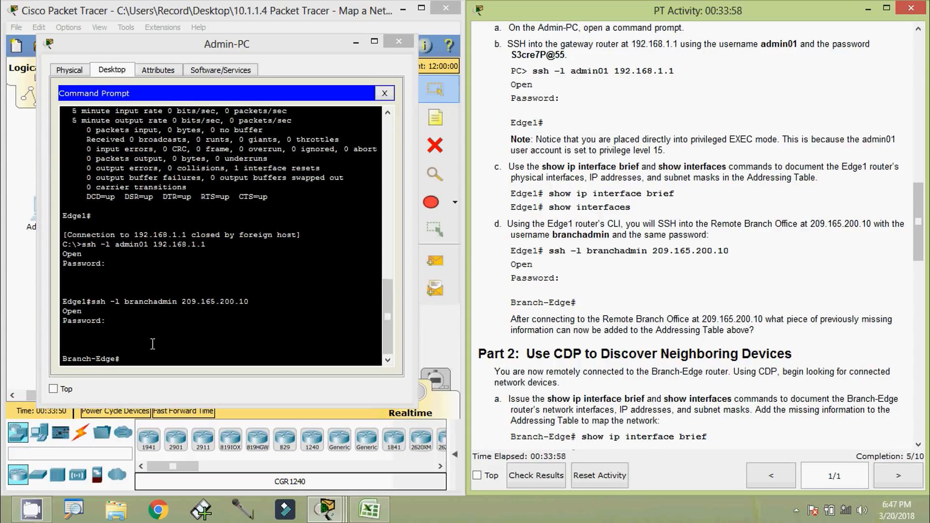
pyautogui.click(115, 360)
pyautogui.moveTo(59, 364); pyautogui.dragTo(59, 362)
pyautogui.hotkey('ctrl', 'c')
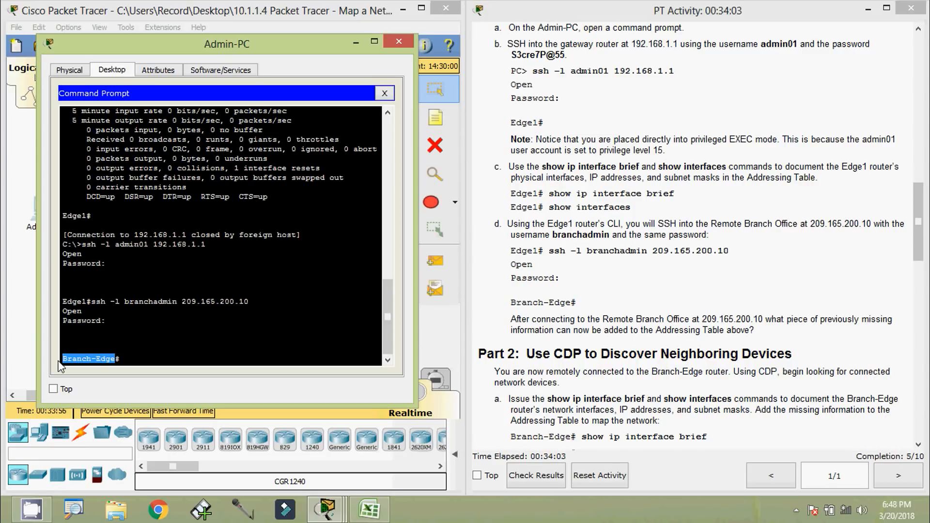
pyautogui.rightClick(91, 356)
pyautogui.click(107, 367)
pyautogui.click(359, 508)
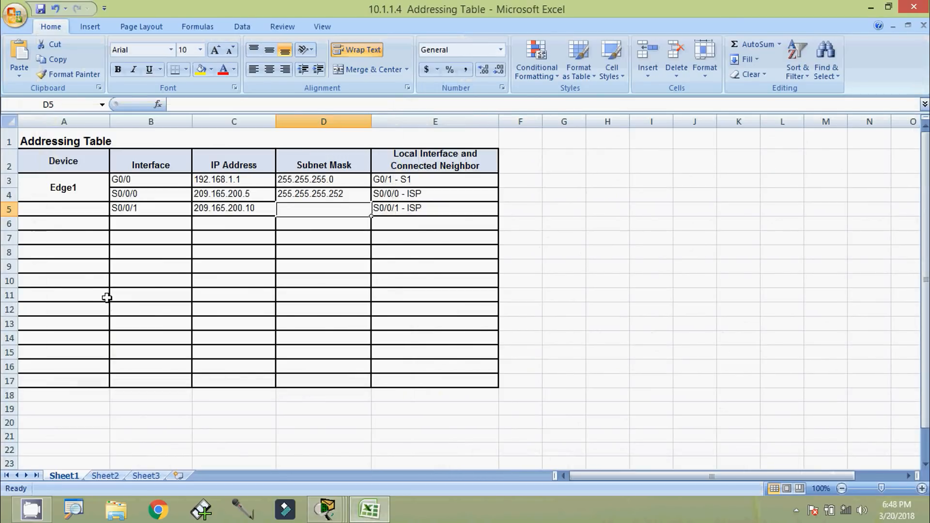
# Paste Branch-Edge into cell A5 via the formula bar, then select cell D5
pyautogui.click(88, 211)
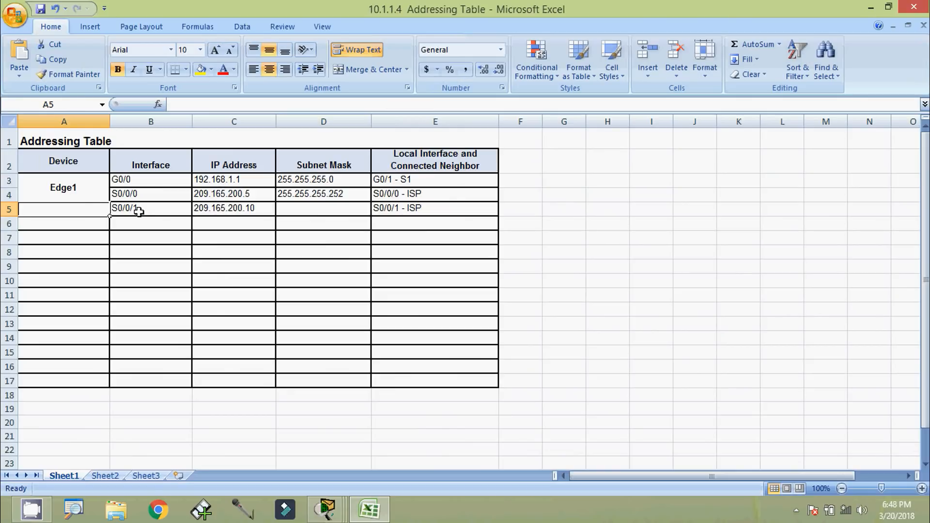
pyautogui.click(187, 107)
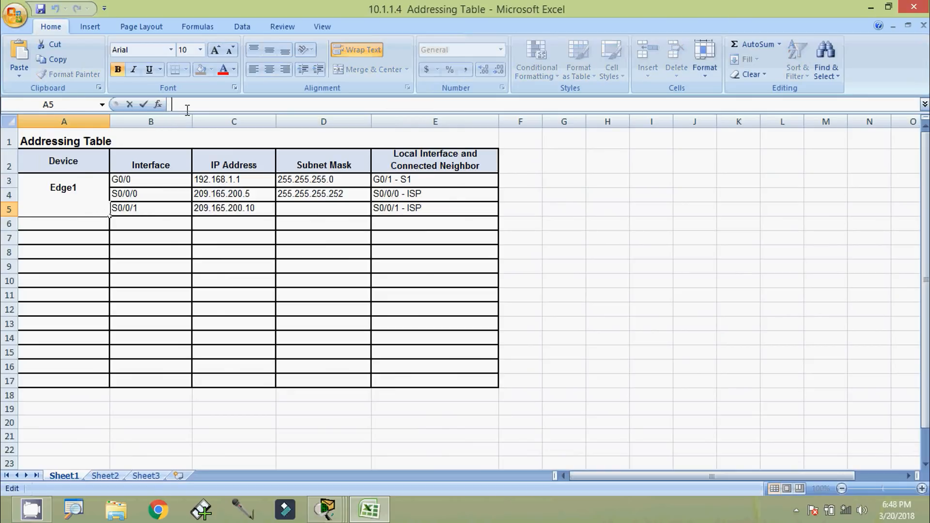
pyautogui.hotkey('ctrl', 'v')
pyautogui.click(118, 244)
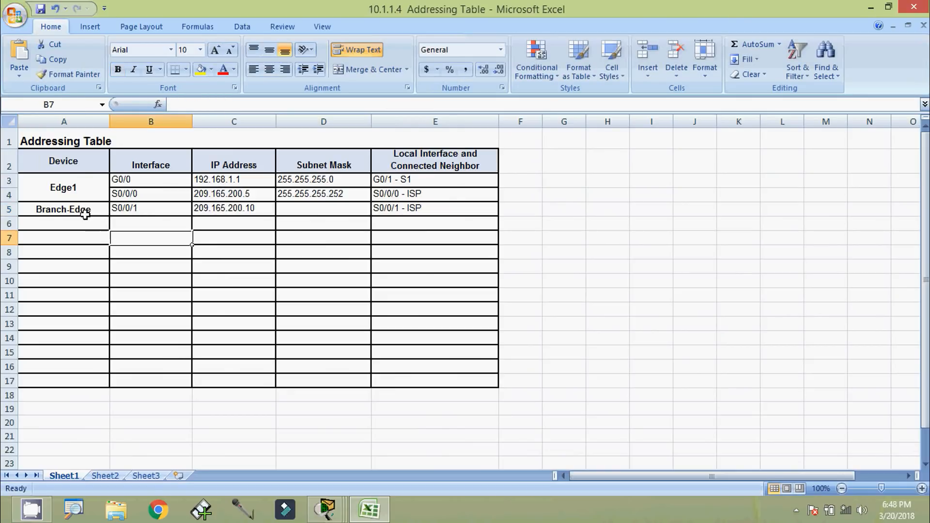
pyautogui.click(79, 212)
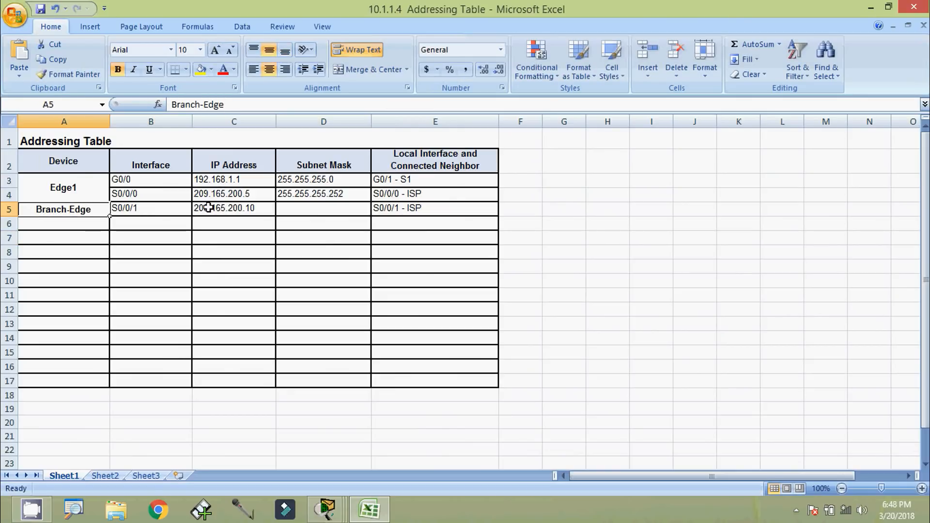
pyautogui.click(316, 207)
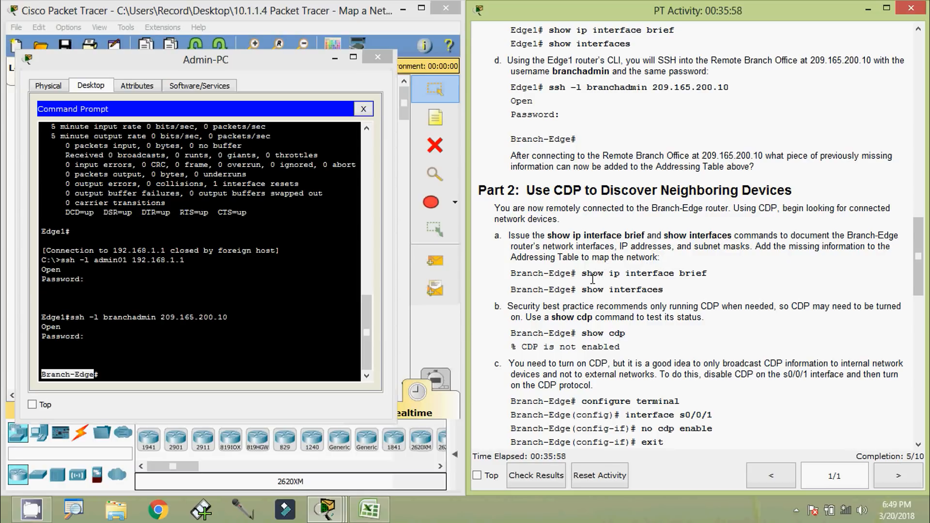
# Run show ip interface brief on Branch-Edge using Tab completion
pyautogui.moveTo(584, 279); pyautogui.dragTo(703, 279)
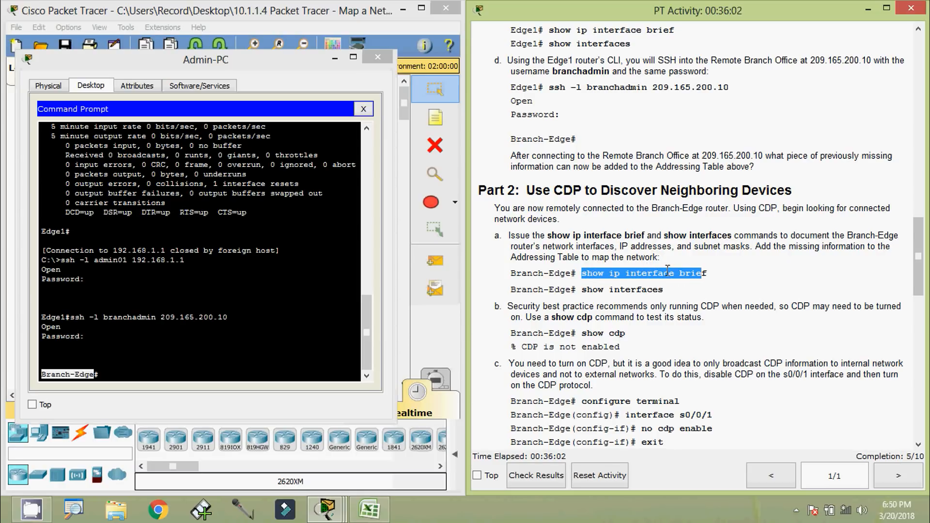
pyautogui.click(91, 375)
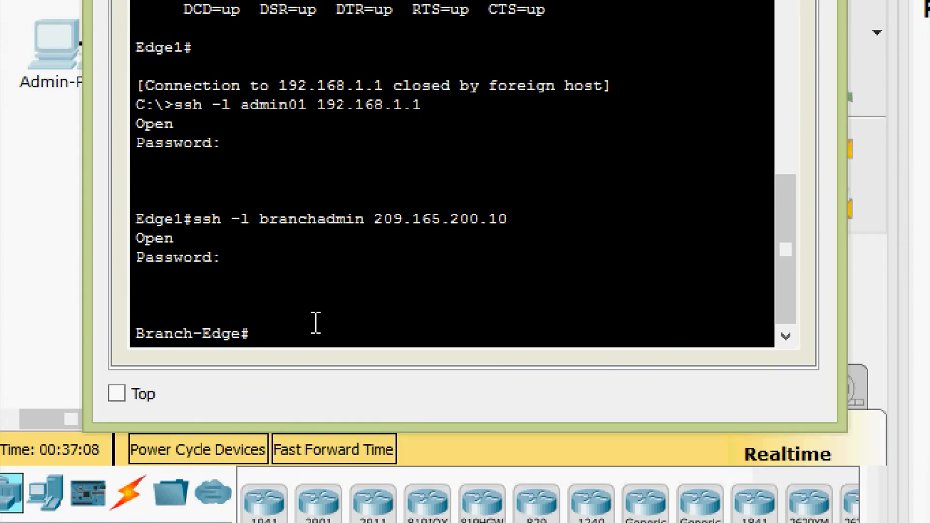
pyautogui.press('Return')
pyautogui.write('sh')
pyautogui.press('Tab')
pyautogui.write('ip in')
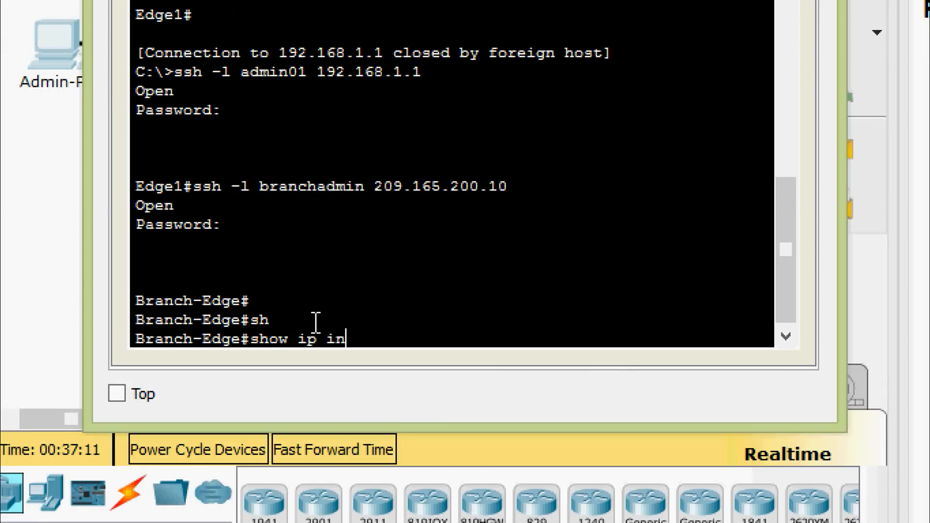
pyautogui.write('ter')
pyautogui.press('Tab')
pyautogui.write('b')
pyautogui.press('Tab')
pyautogui.press('Return')
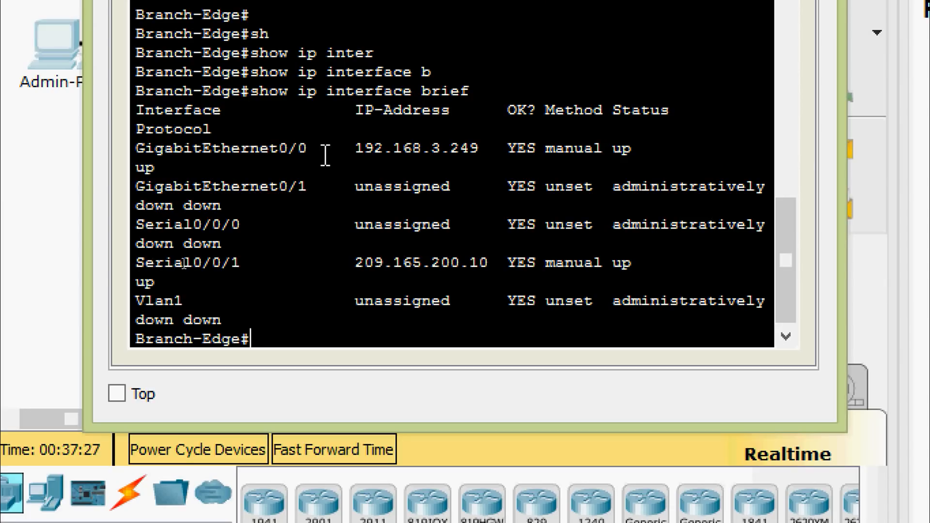
# Copy GigabitEthernet0/0's address 192.168.3.249 from the output
pyautogui.moveTo(355, 148); pyautogui.dragTo(480, 148)
pyautogui.rightClick(481, 148)
pyautogui.click(483, 163)
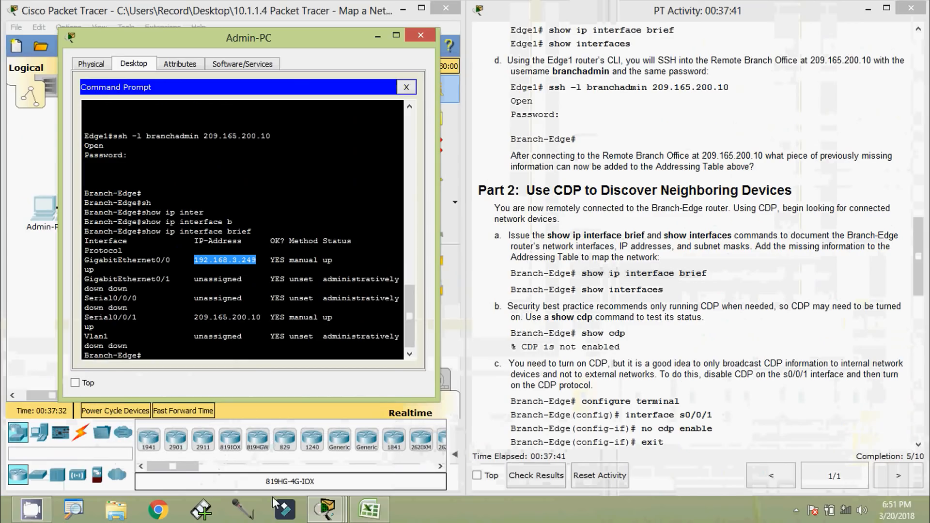
# Paste 192.168.3.249 into Excel cell C6
pyautogui.click(366, 507)
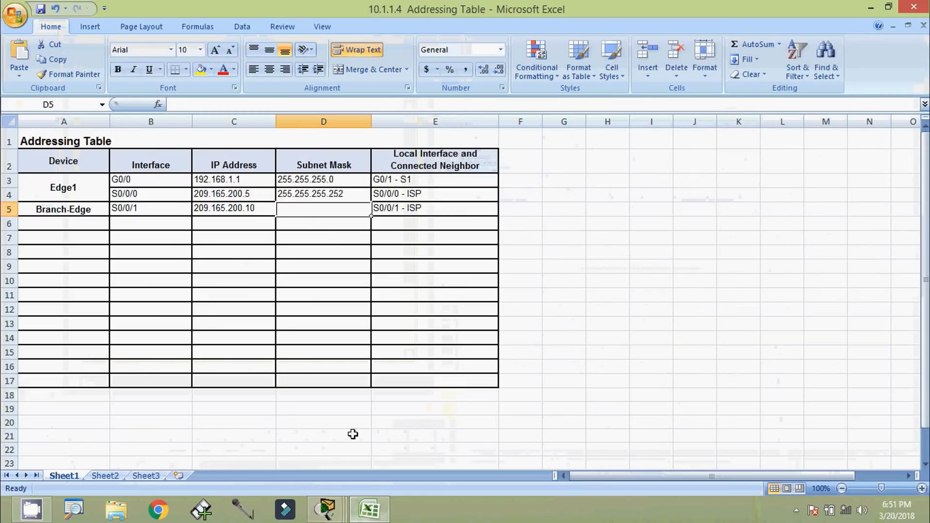
pyautogui.click(228, 224)
pyautogui.hotkey('ctrl', 'v')
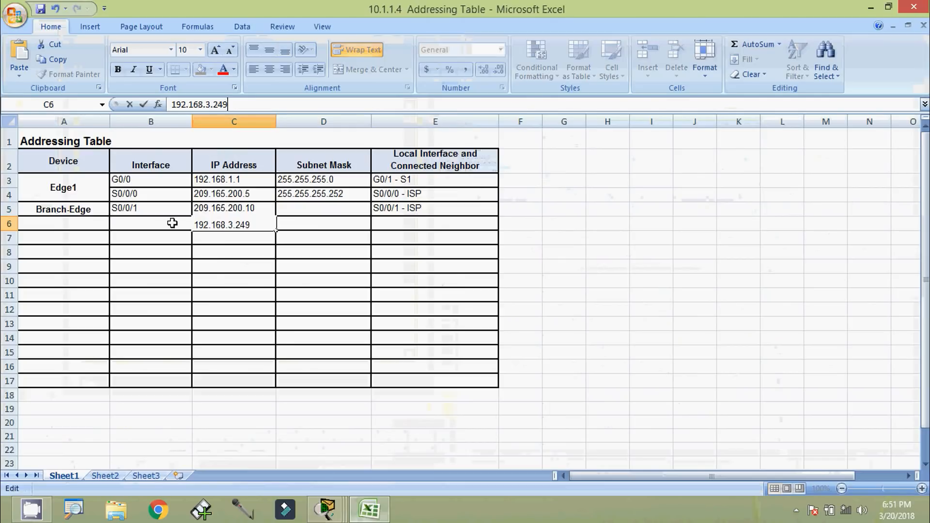
pyautogui.click(173, 223)
# Copy GigabitEthernet0/0 from the terminal into cell B6, widening column B
pyautogui.hotkey('alt', 'Tab')
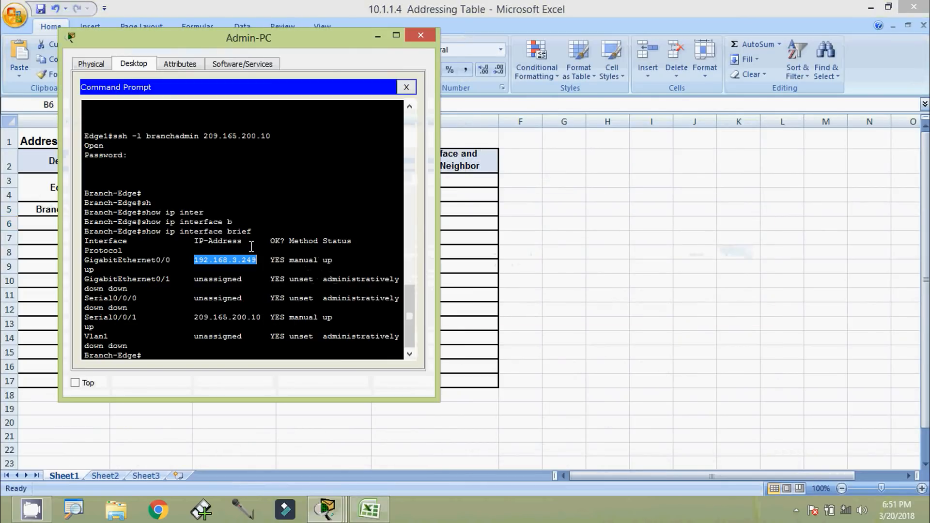
pyautogui.hotkey('alt', 'Tab')
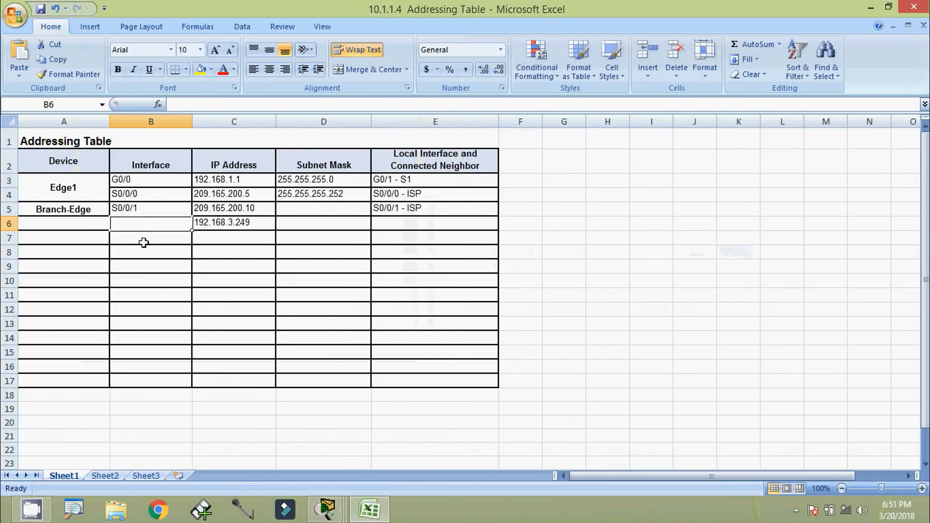
pyautogui.hotkey('alt', 'Tab')
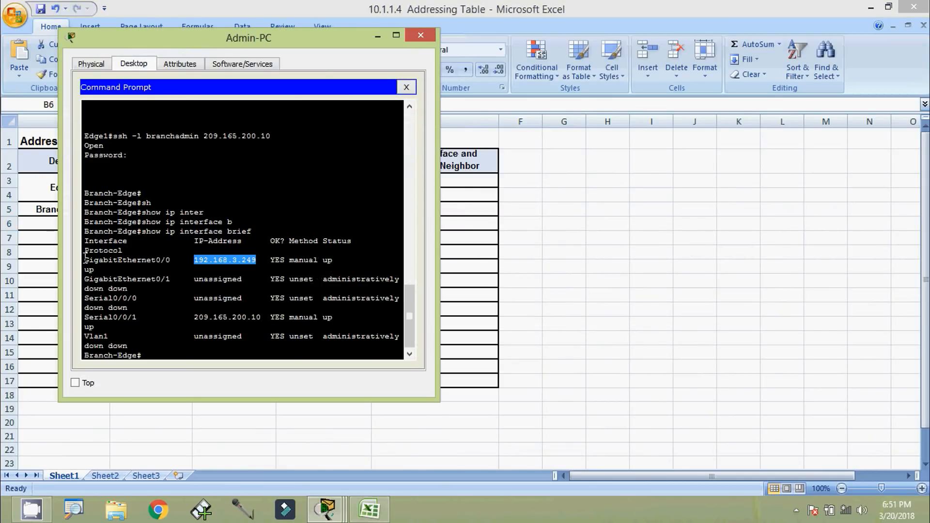
pyautogui.moveTo(85, 260); pyautogui.dragTo(167, 260)
pyautogui.rightClick(161, 262)
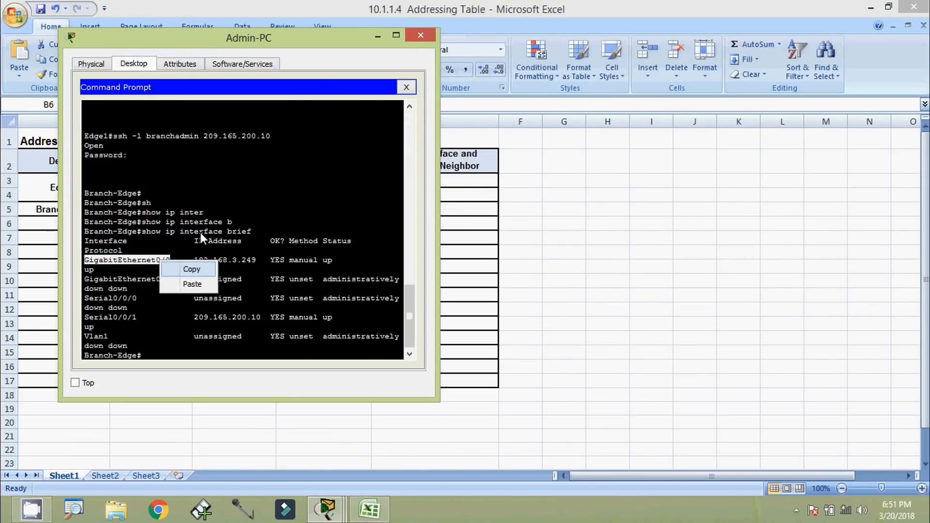
pyautogui.click(191, 269)
pyautogui.click(377, 35)
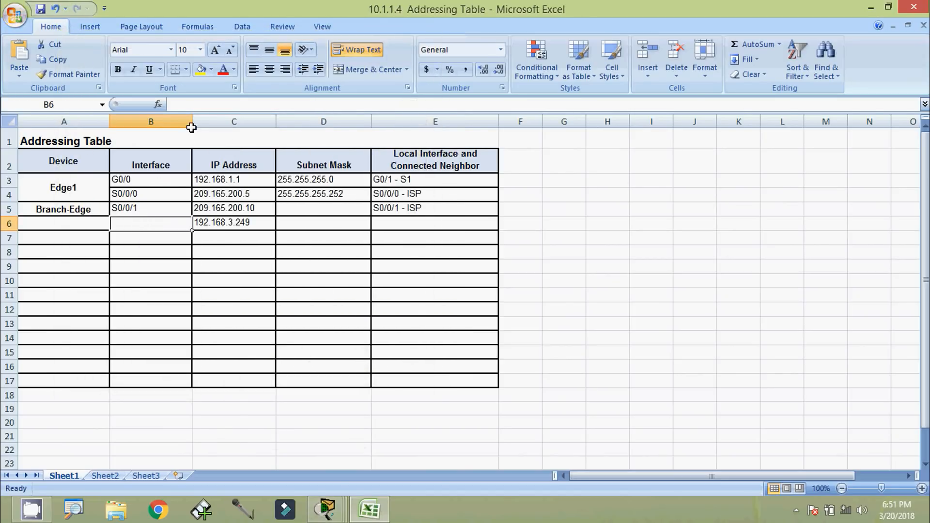
pyautogui.moveTo(191, 127); pyautogui.dragTo(229, 127)
pyautogui.click(207, 105)
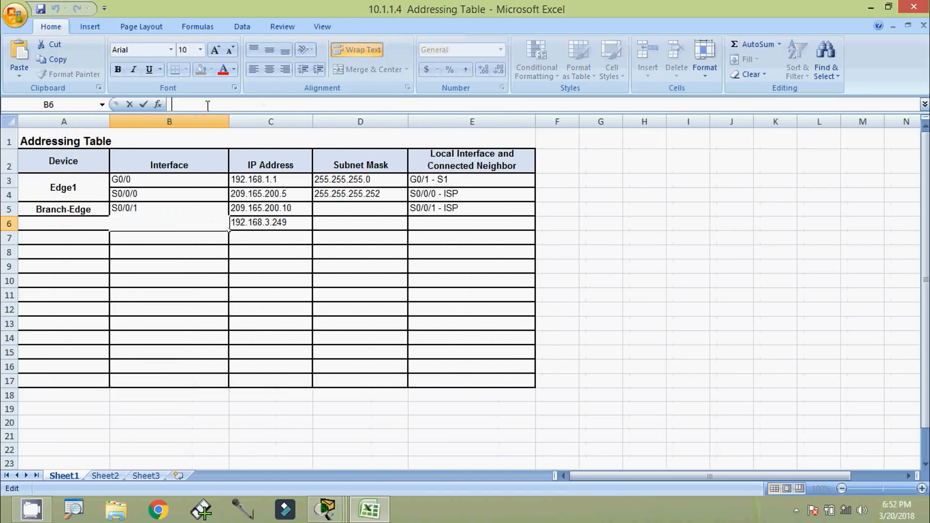
pyautogui.hotkey('ctrl', 'v')
pyautogui.click(158, 253)
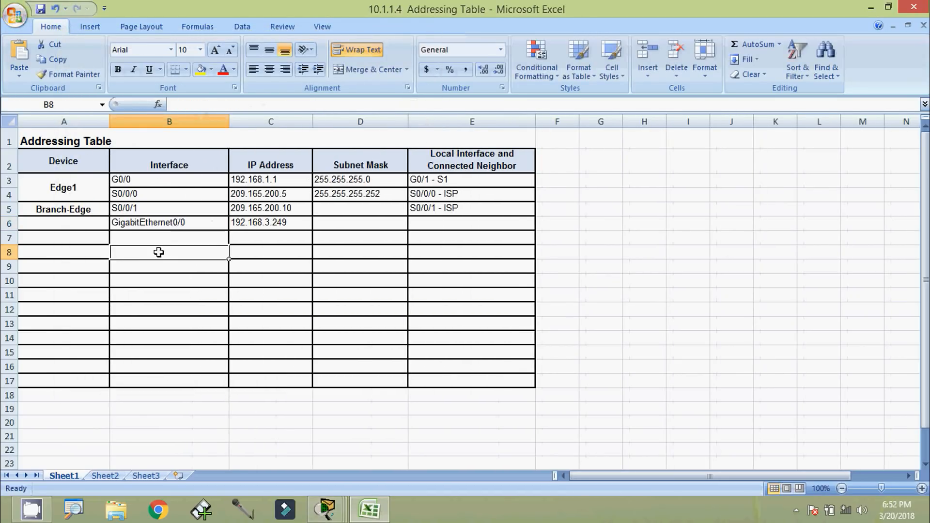
# Copy Branch-Edge from cell A5 into cell A6
pyautogui.click(63, 209)
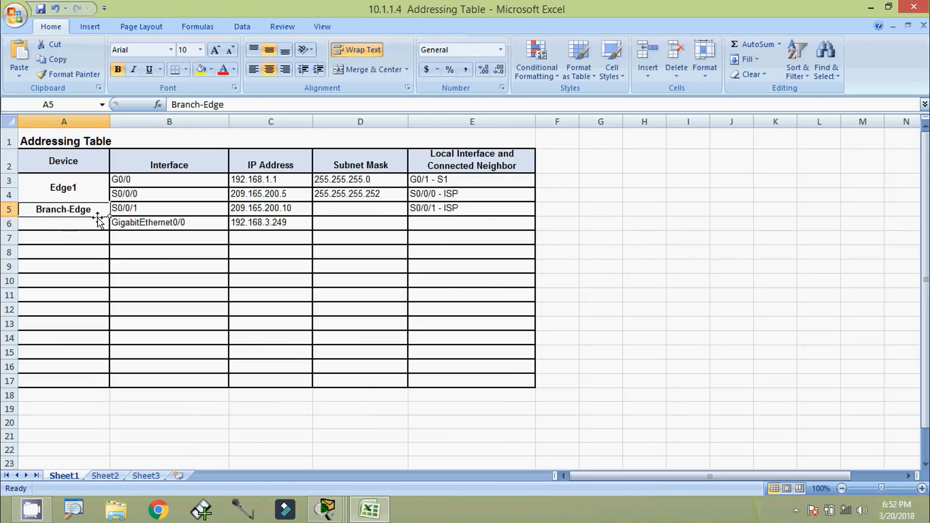
pyautogui.moveTo(231, 111); pyautogui.dragTo(171, 106)
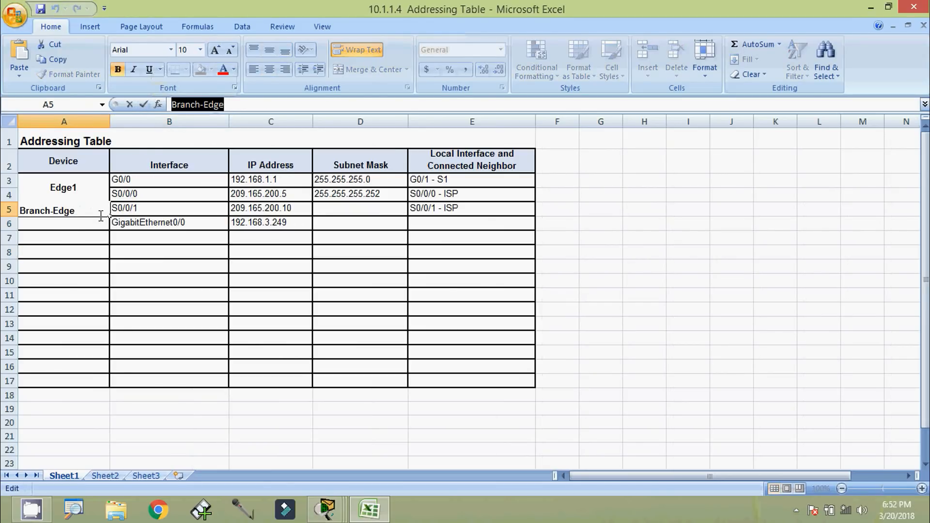
pyautogui.press('Escape')
pyautogui.click(98, 224)
pyautogui.hotkey('ctrl', 'v')
# Run show interfaces serial 0/0/1 on Branch-Edge and highlight the /30 prefix of 209.165.200.10
pyautogui.click(108, 249)
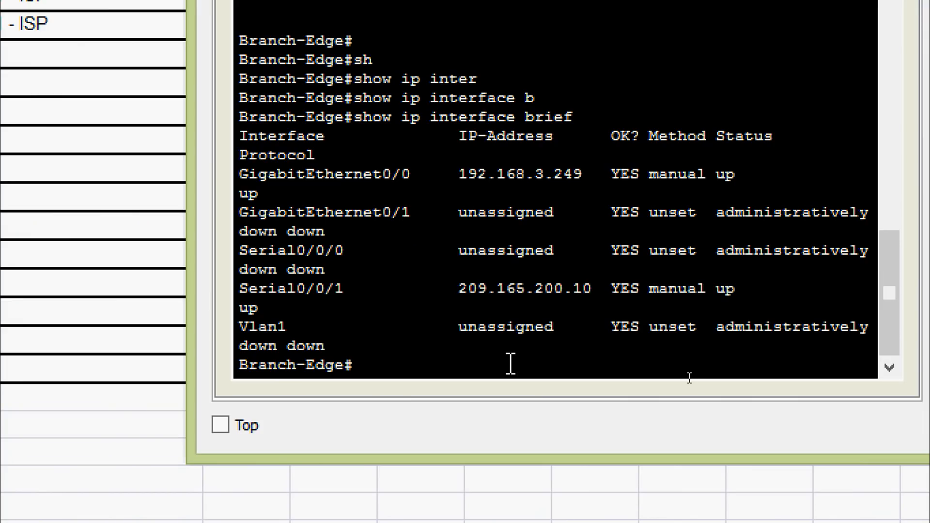
pyautogui.write('sh')
pyautogui.press('Tab')
pyautogui.write('i')
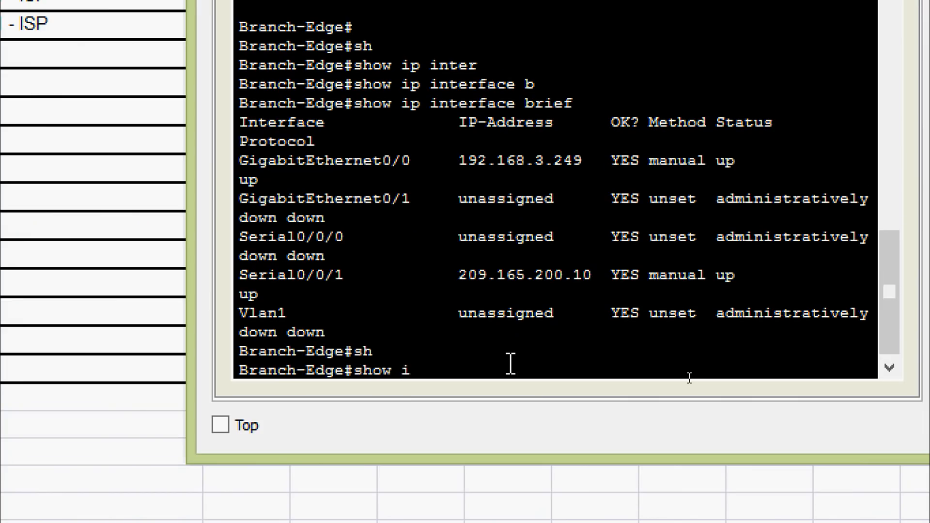
pyautogui.write('nter')
pyautogui.press('Tab')
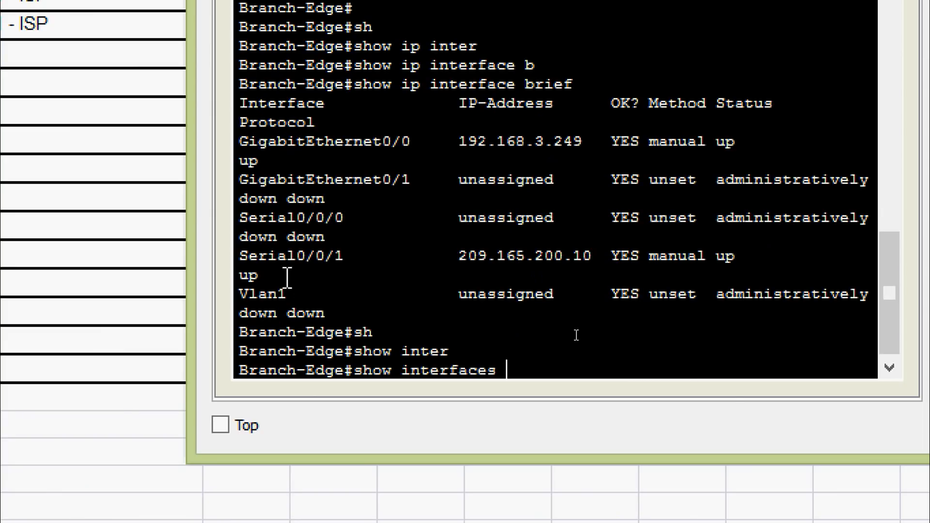
pyautogui.moveTo(243, 263); pyautogui.dragTo(315, 259)
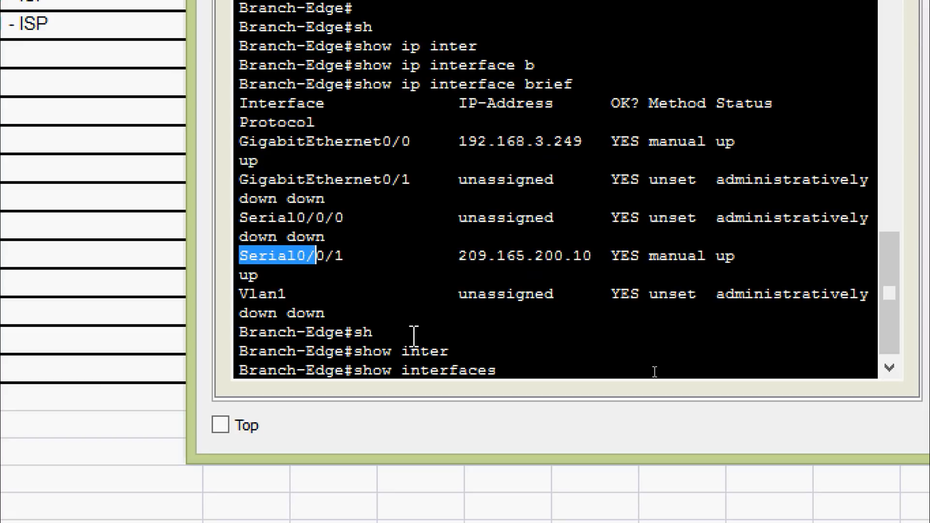
pyautogui.click(505, 370)
pyautogui.write('ser')
pyautogui.press('Tab')
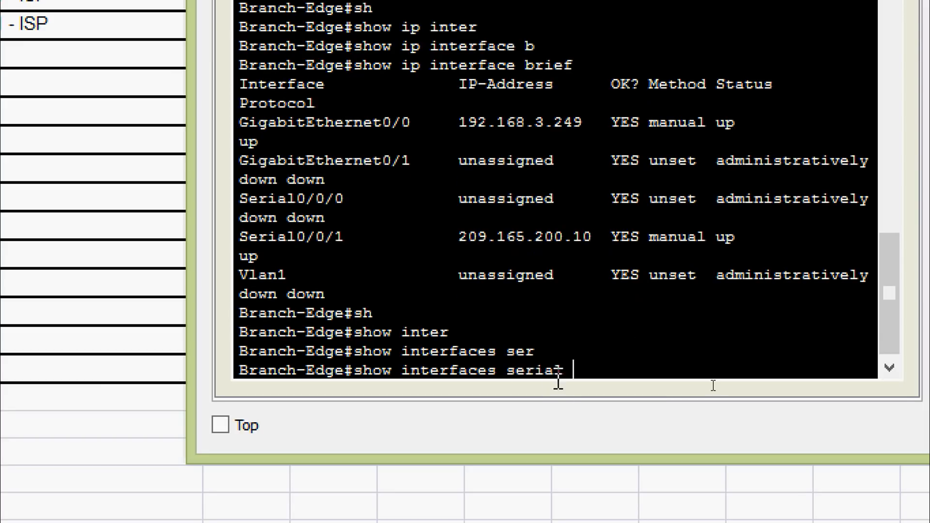
pyautogui.write('0/0/1')
pyautogui.press('Return')
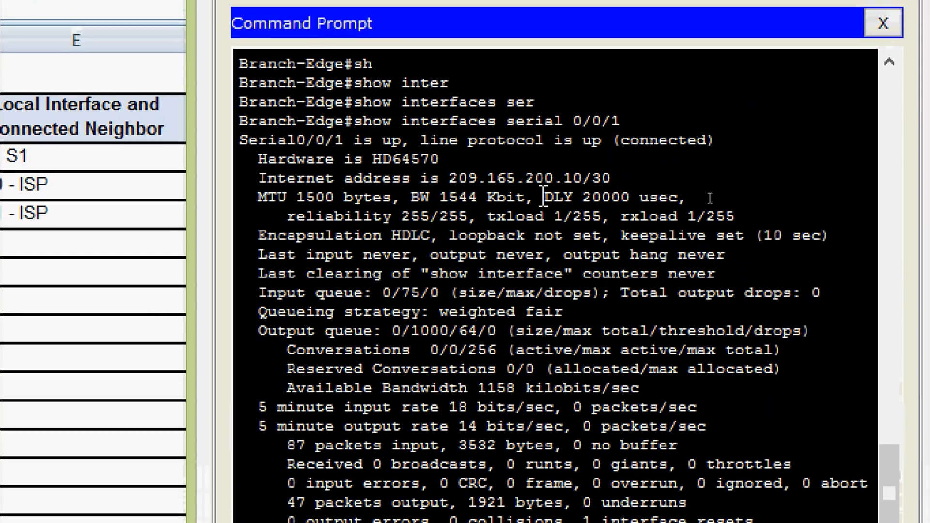
pyautogui.moveTo(582, 180); pyautogui.dragTo(616, 181)
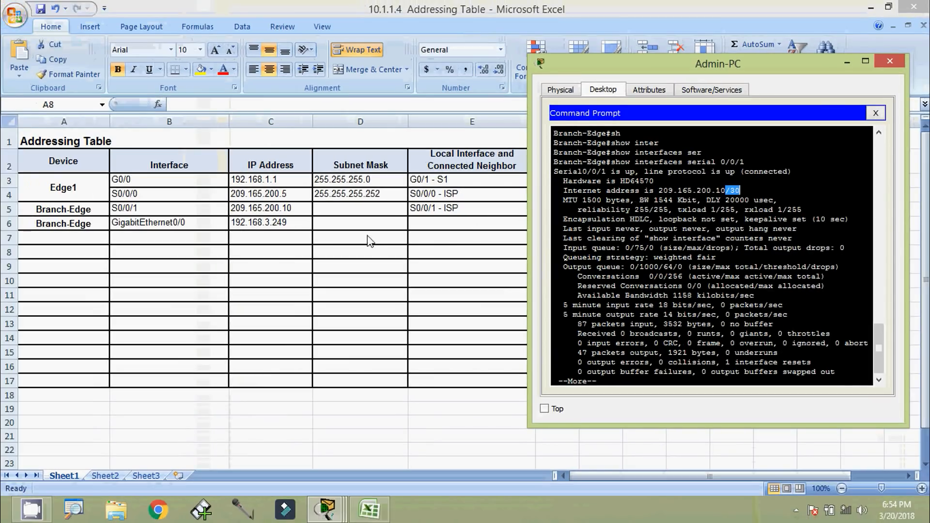
# Enter 255.255.255.252 in cell D5 for Branch-Edge's S0/0/1 row and commit it
pyautogui.click(329, 213)
pyautogui.click(329, 212)
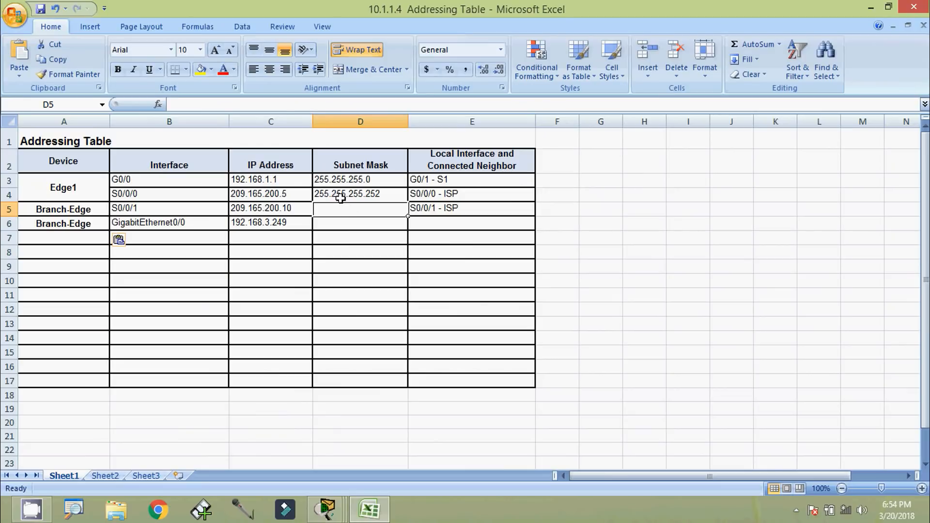
pyautogui.write('255')
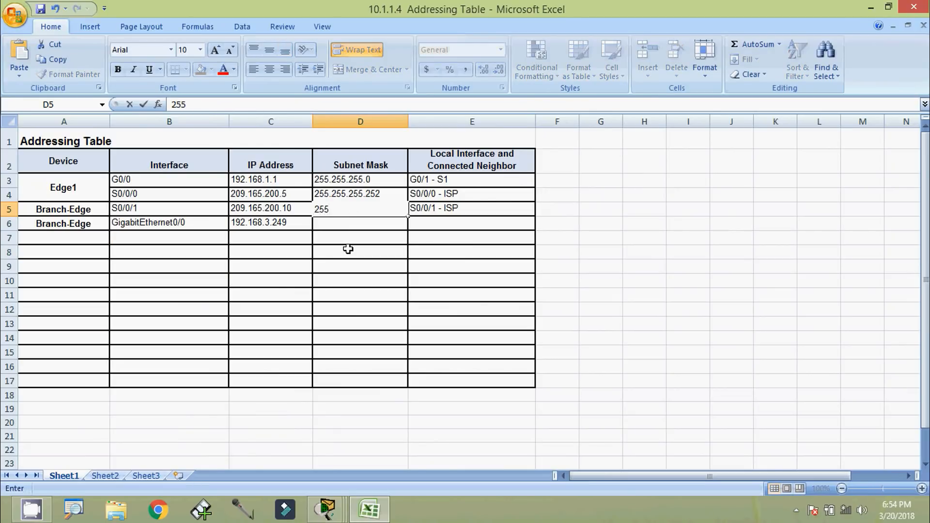
pyautogui.write('.255.255.255')
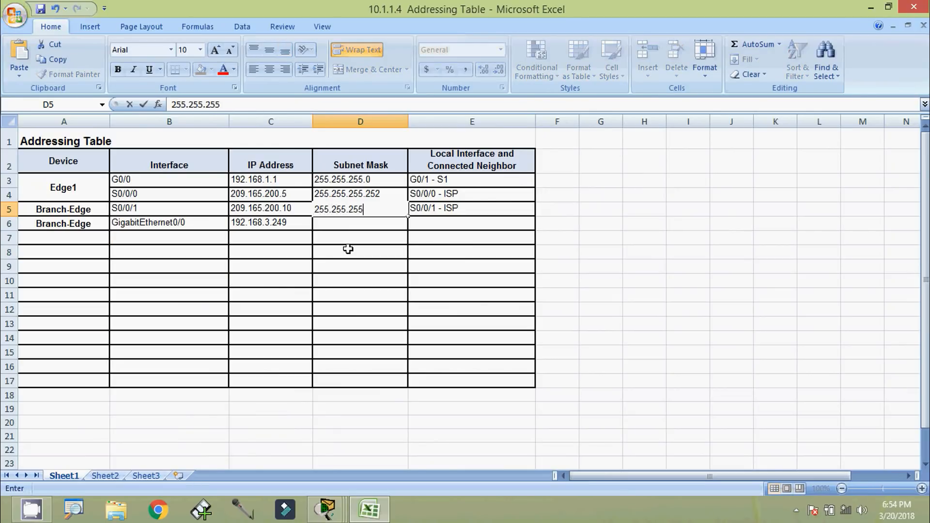
pyautogui.write('252')
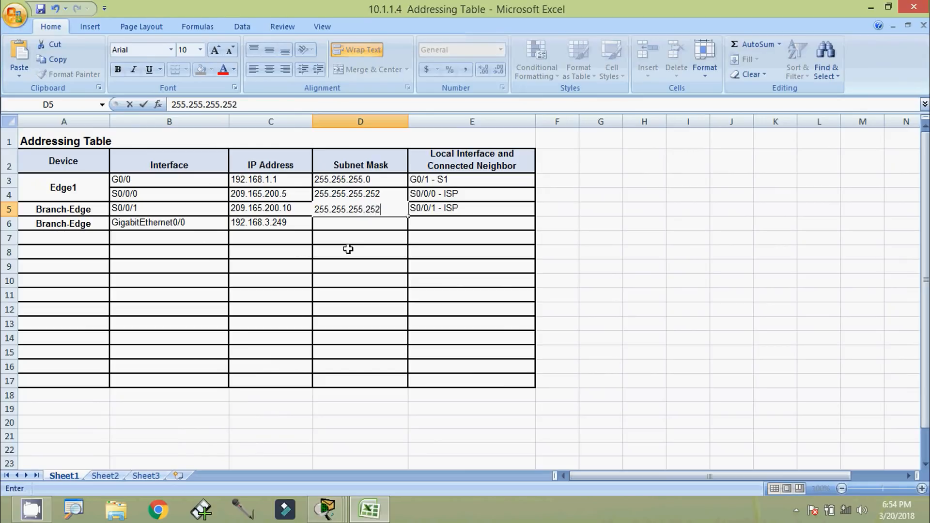
pyautogui.click(348, 249)
pyautogui.hotkey('alt', 'Tab')
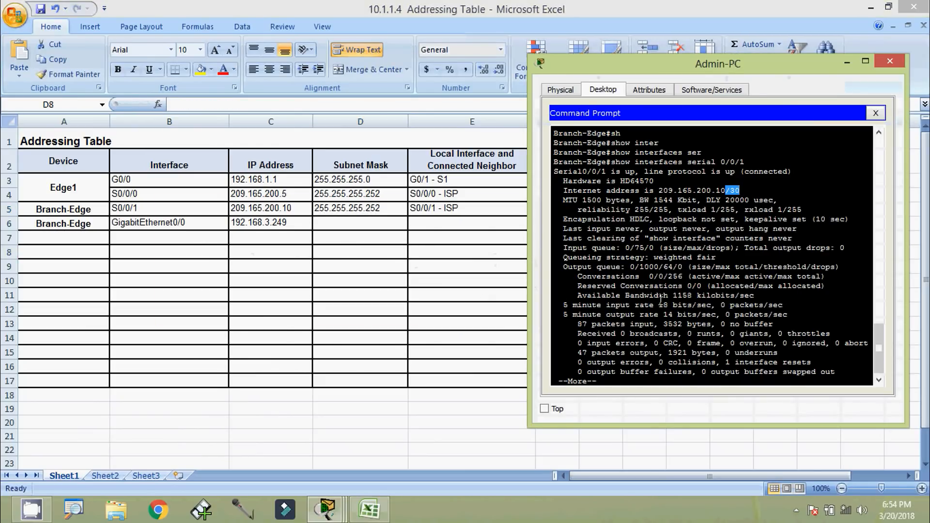
# Run show interfaces gigabitEthernet 0/0 and highlight 192.168.3.249 with its /29 prefix
pyautogui.scroll(-3, 586, 298)
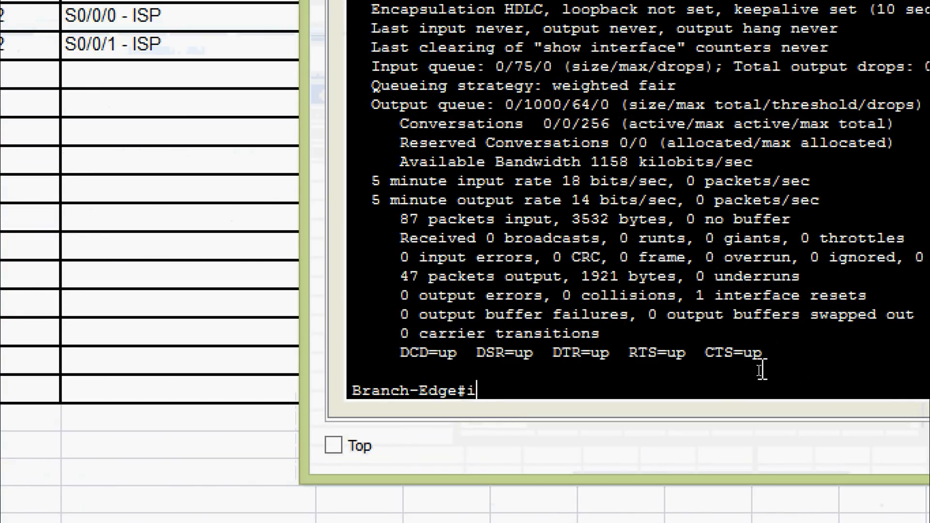
pyautogui.write('sh')
pyautogui.press('Tab')
pyautogui.write('inter')
pyautogui.press('Tab')
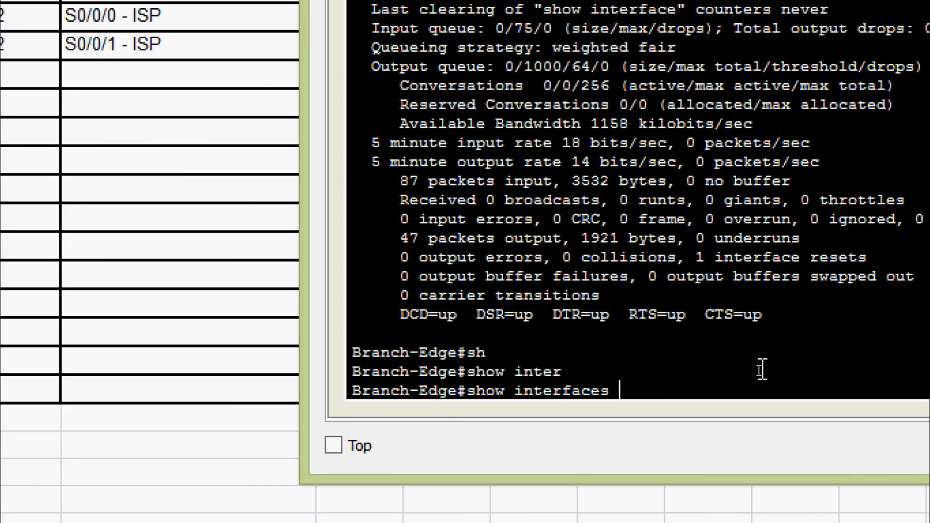
pyautogui.write('gi')
pyautogui.press('Tab')
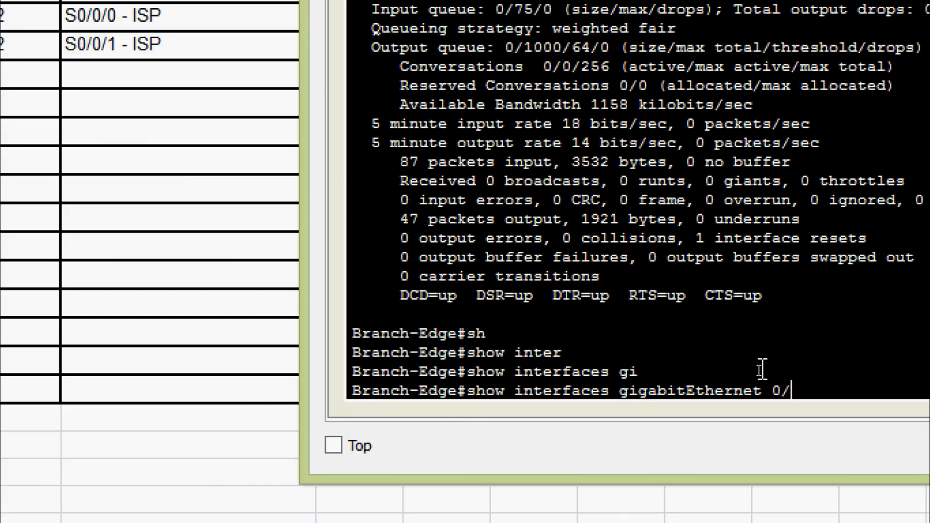
pyautogui.write('0/0')
pyautogui.press('Return')
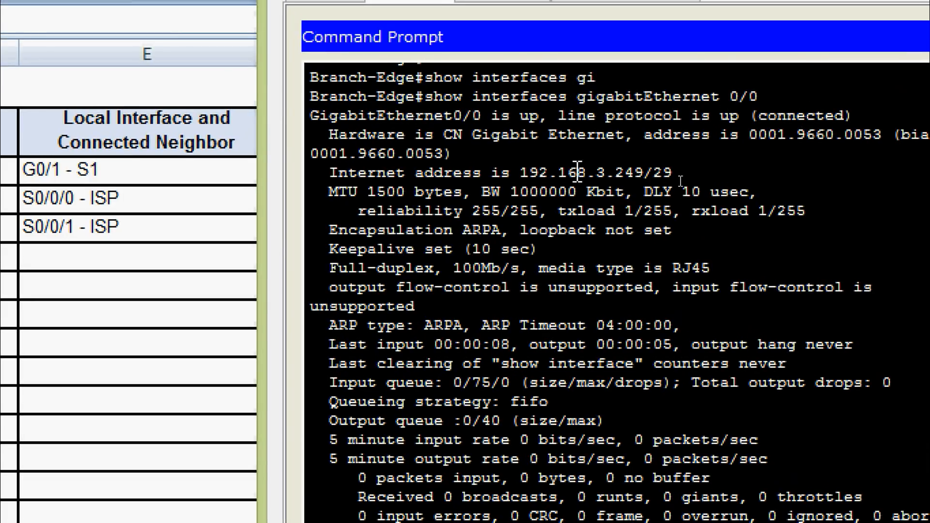
pyautogui.moveTo(521, 173); pyautogui.dragTo(647, 181)
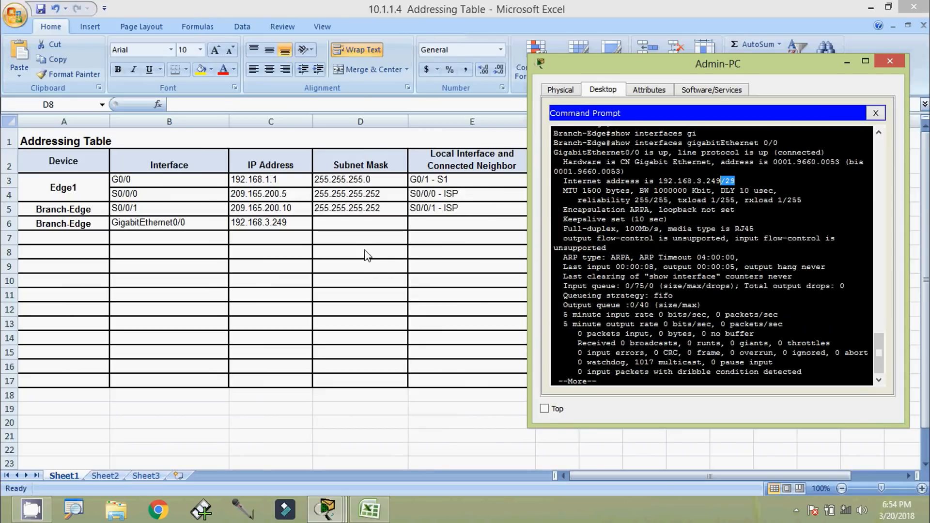
# Select cell D6 and type 255.255.255.248 as GigabitEthernet0/0's subnet mask
pyautogui.click(352, 225)
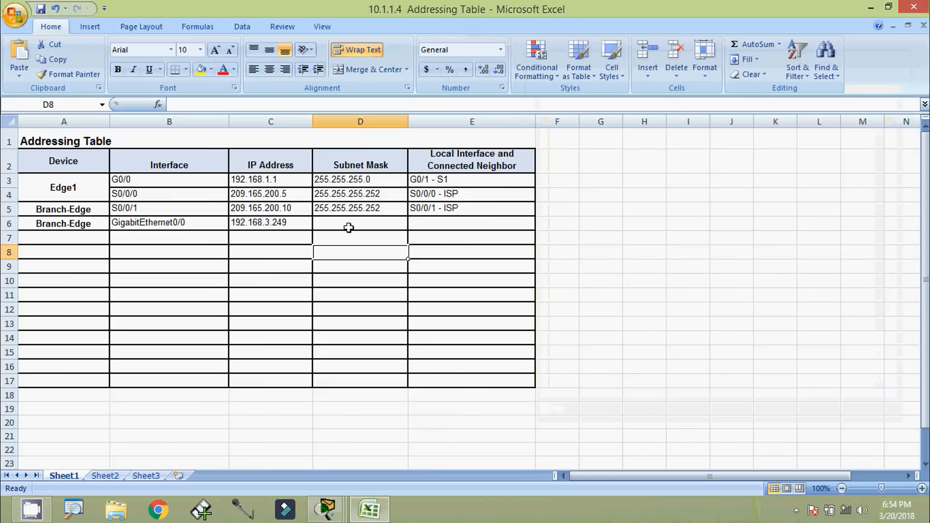
pyautogui.write('255')
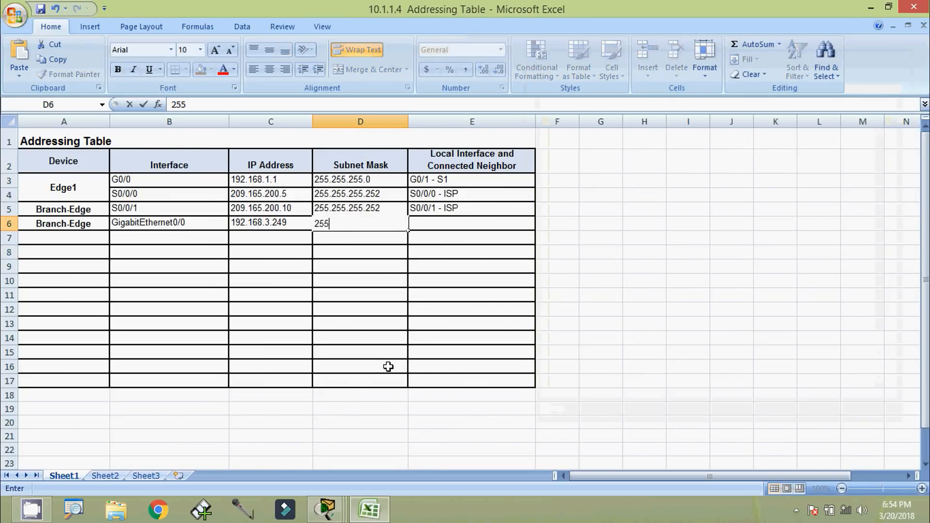
pyautogui.write('.255.255.255')
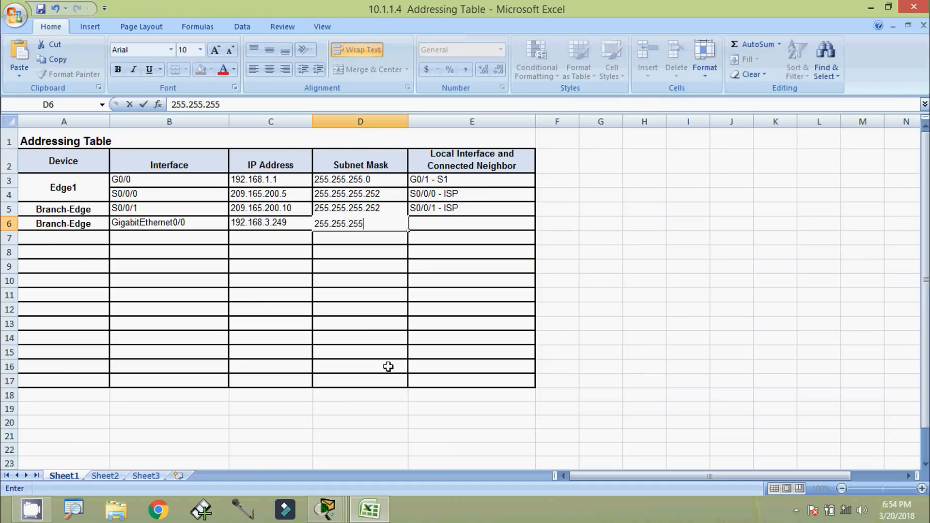
pyautogui.write('248')
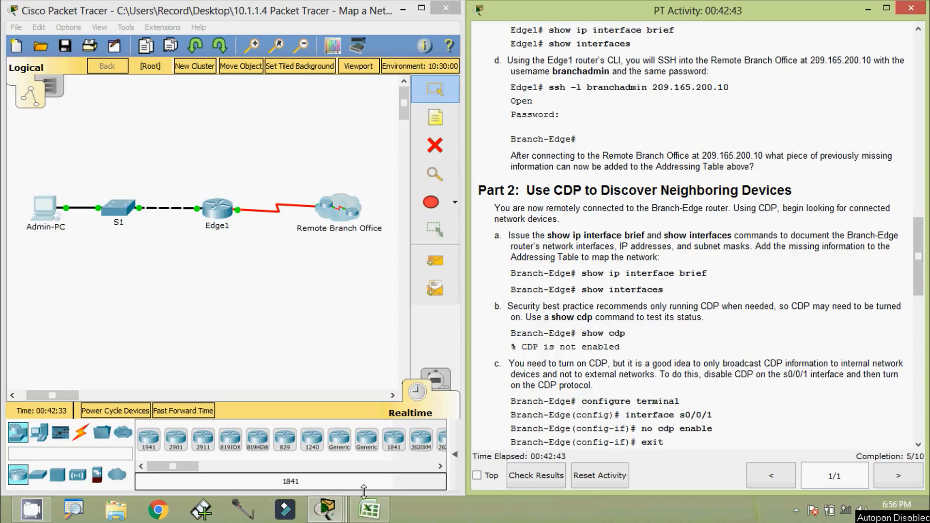
# Bring the Admin-PC prompt back, move it left, and quit the --More-- paged output
pyautogui.moveTo(338, 512)
pyautogui.click(479, 427)
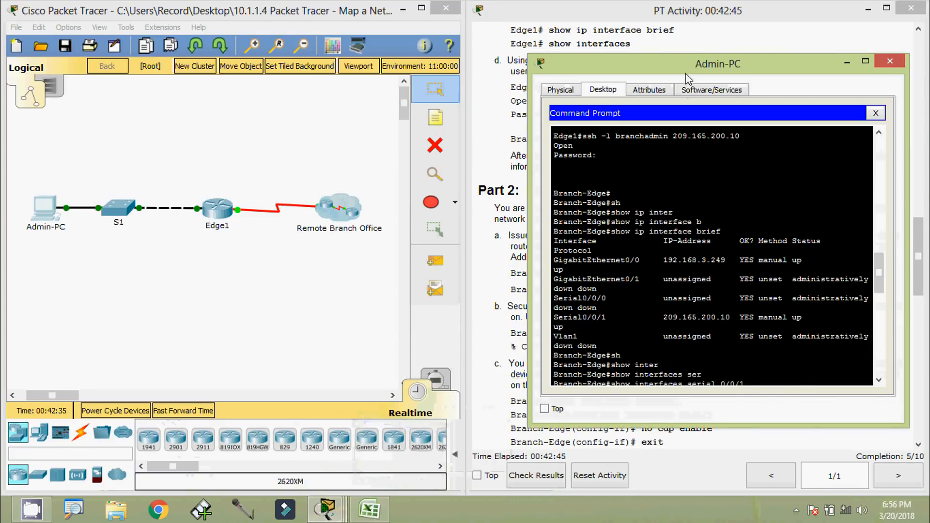
pyautogui.moveTo(688, 77); pyautogui.dragTo(365, 54)
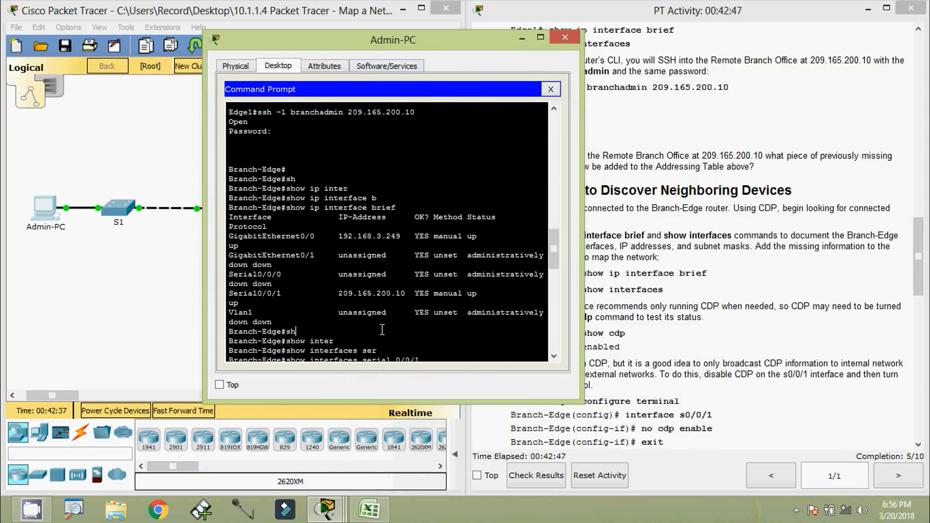
pyautogui.scroll(-10, 383, 330)
pyautogui.press('q')
pyautogui.press('Return')
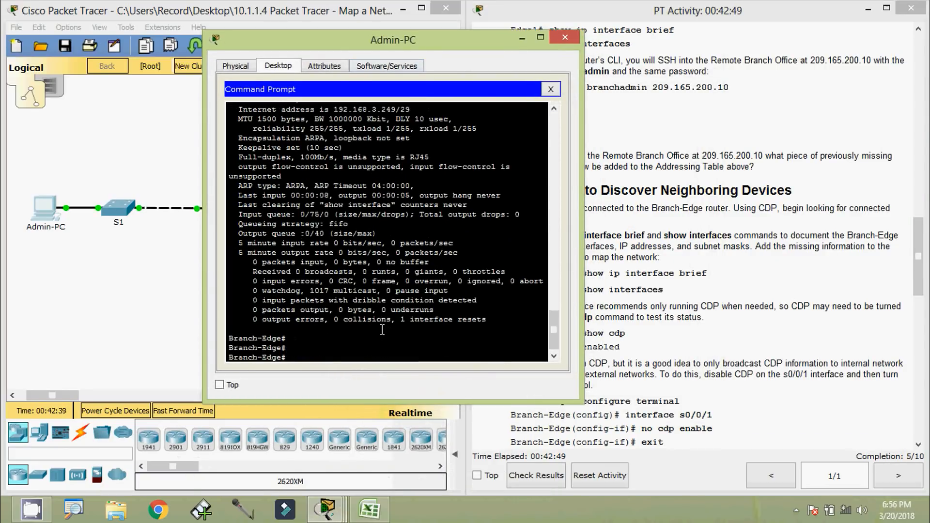
# Run show cdp and highlight the '% CDP is not enabled' message
pyautogui.write('sh')
pyautogui.press('Tab')
pyautogui.write('c')
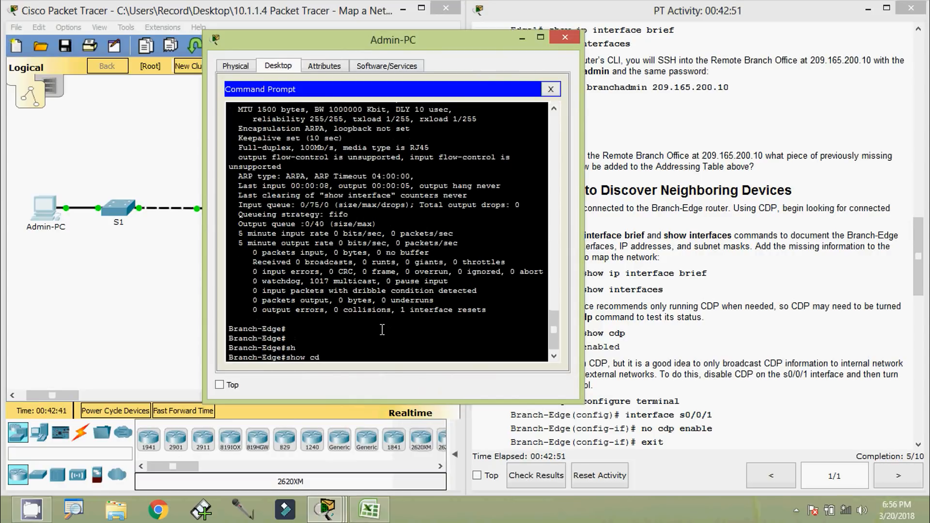
pyautogui.write('d')
pyautogui.press('Tab')
pyautogui.press('Return')
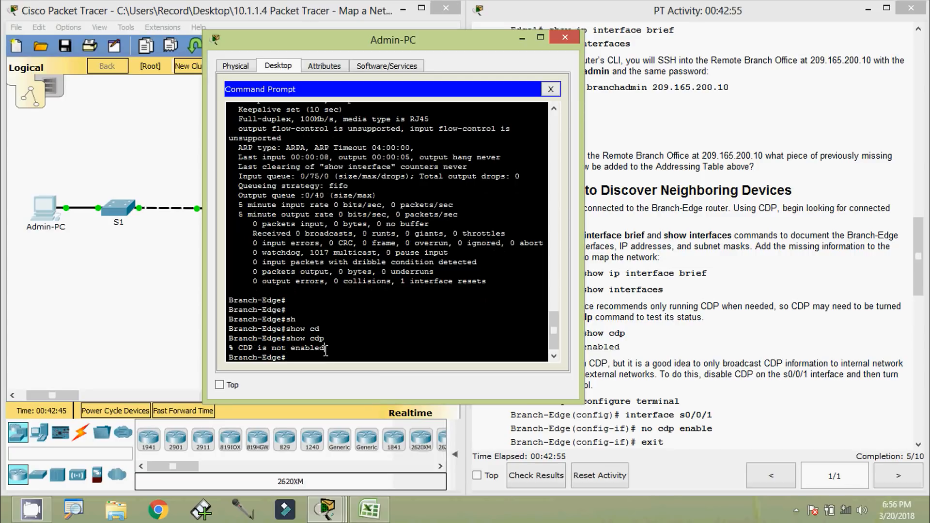
pyautogui.moveTo(325, 348); pyautogui.dragTo(236, 348)
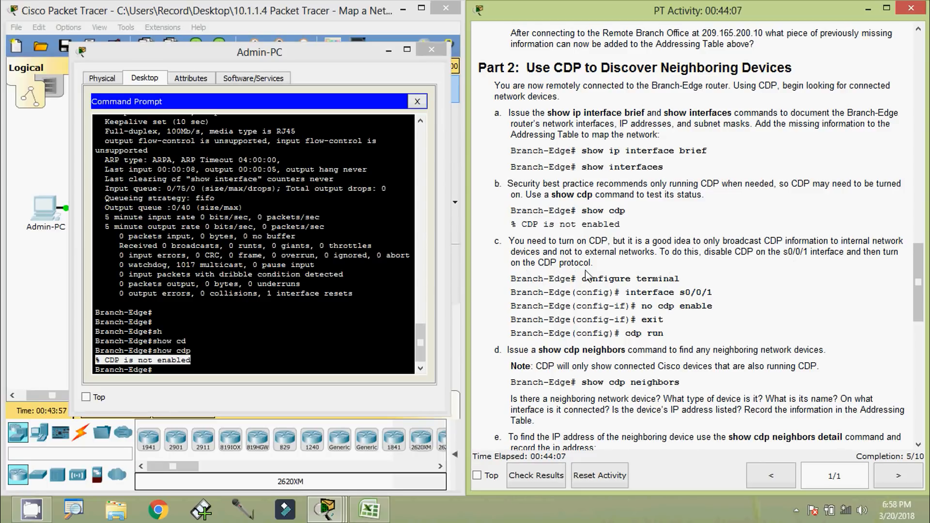
# Enter global configuration mode and select interface serial 0/0/1 on Branch-Edge
pyautogui.moveTo(583, 281); pyautogui.dragTo(678, 337)
pyautogui.click(681, 338)
pyautogui.click(179, 339)
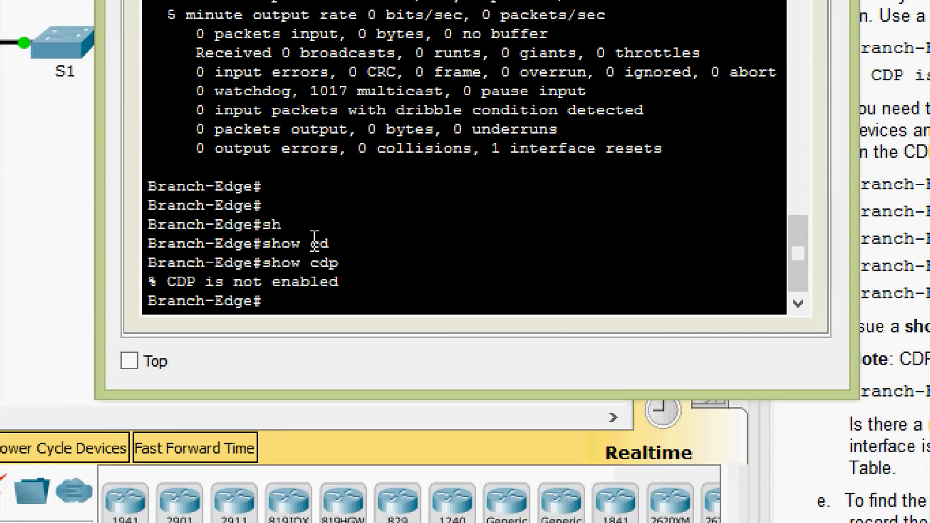
pyautogui.write('conf')
pyautogui.press('Tab')
pyautogui.write('t')
pyautogui.press('Tab')
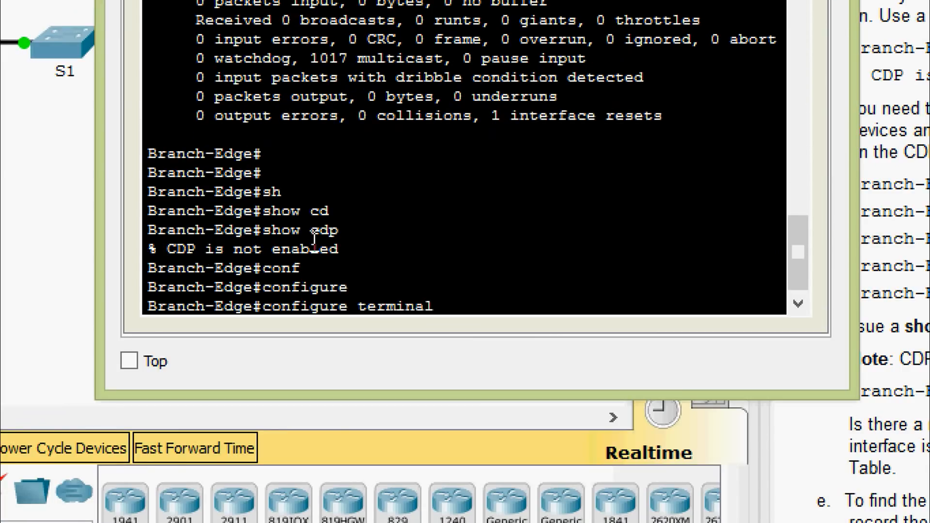
pyautogui.press('Return')
pyautogui.press('Return')
pyautogui.write('inter')
pyautogui.press('Tab')
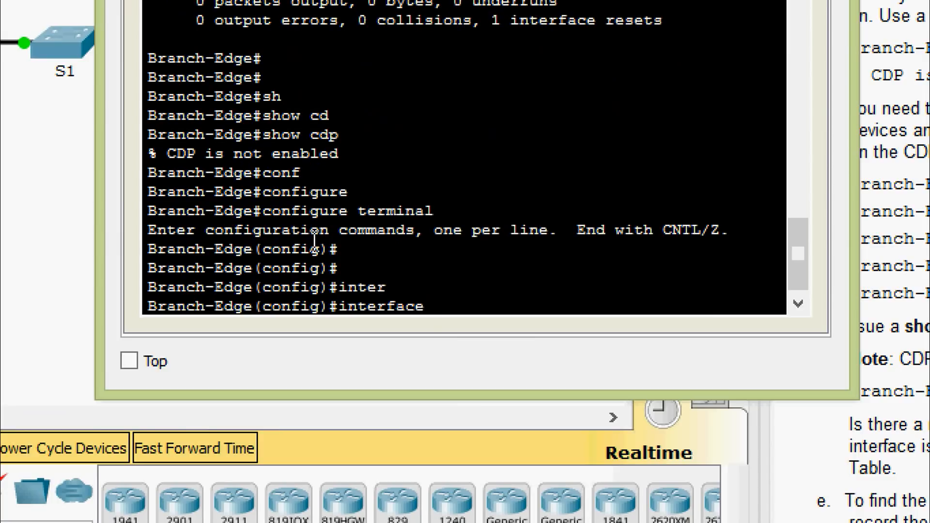
pyautogui.write('ser')
pyautogui.press('Tab')
pyautogui.write('0/0/1')
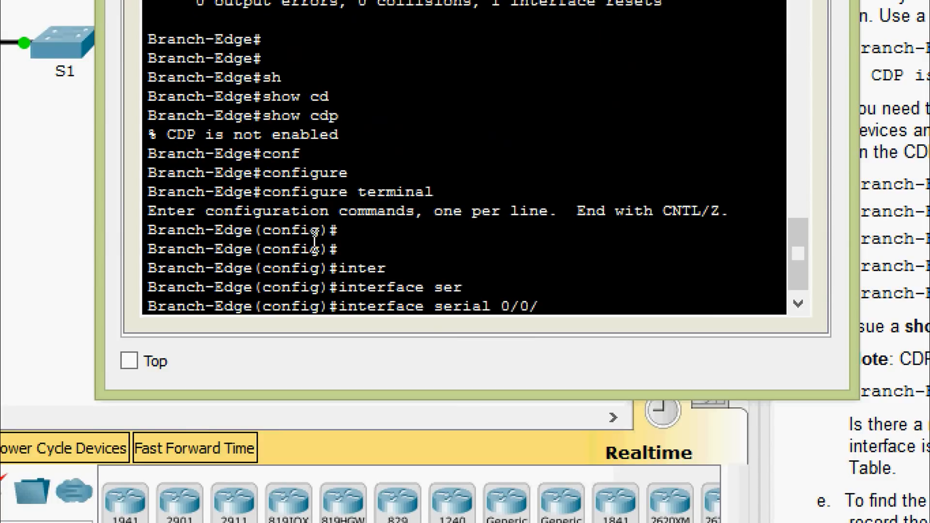
pyautogui.press('Return')
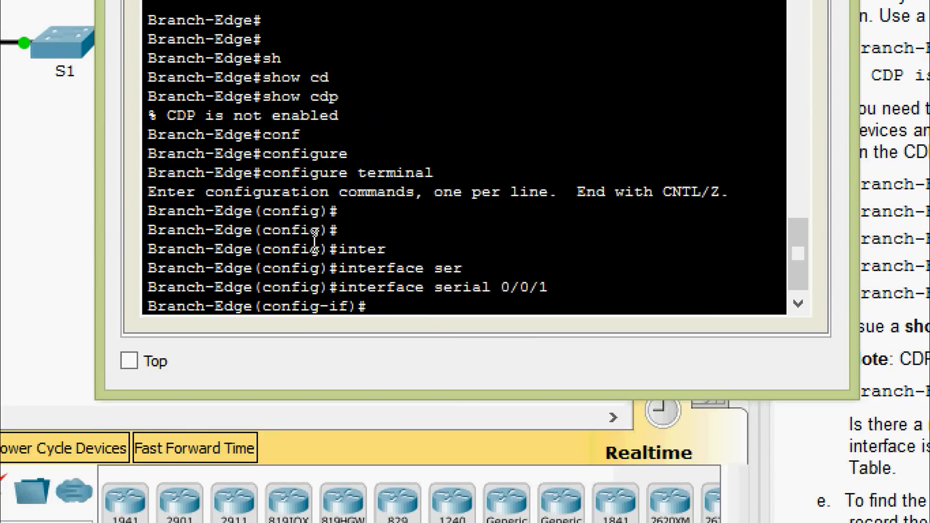
# Disable CDP on serial 0/0/1 with no cdp enable, then exit the interface
pyautogui.write('no cd')
pyautogui.press('Tab')
pyautogui.write('e')
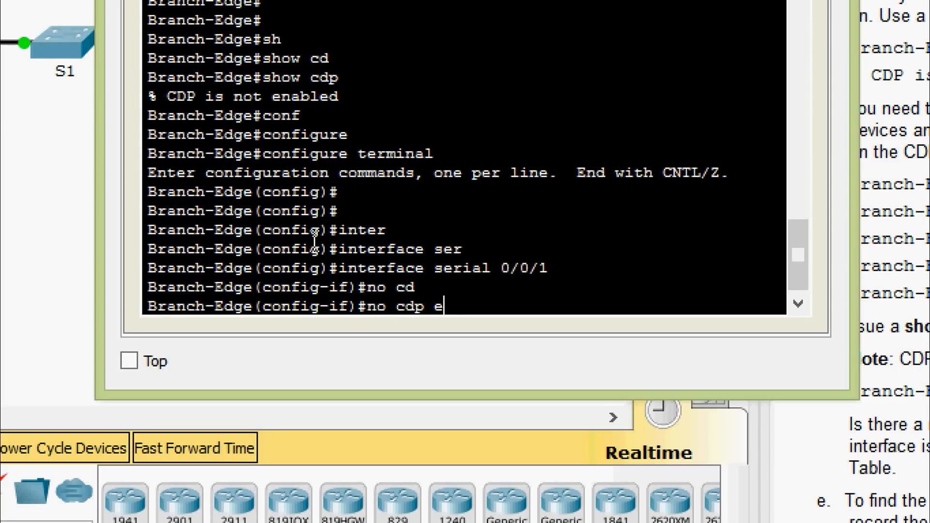
pyautogui.write('na')
pyautogui.press('Tab')
pyautogui.press('Return')
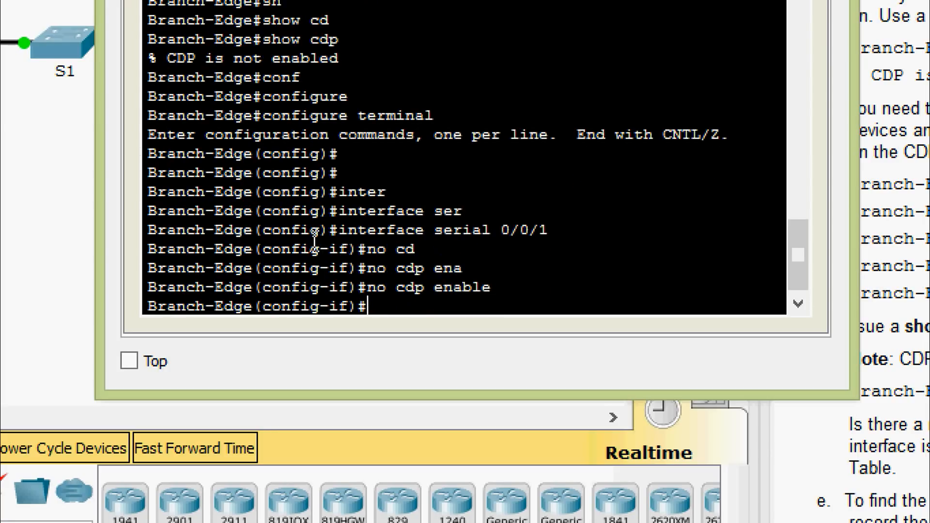
pyautogui.write('exit')
pyautogui.press('Return')
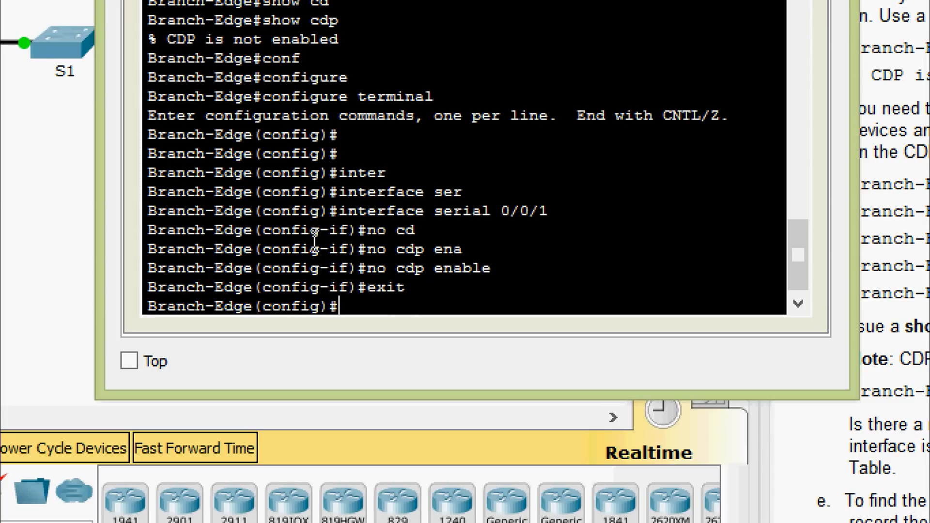
# Enable CDP globally on Branch-Edge with cdp run
pyautogui.write('cd')
pyautogui.press('Tab')
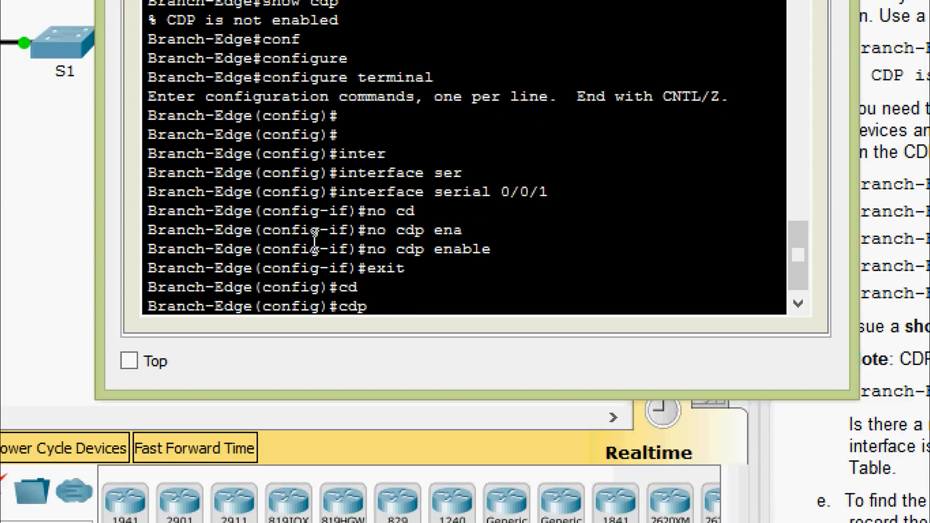
pyautogui.write('ru')
pyautogui.press('Tab')
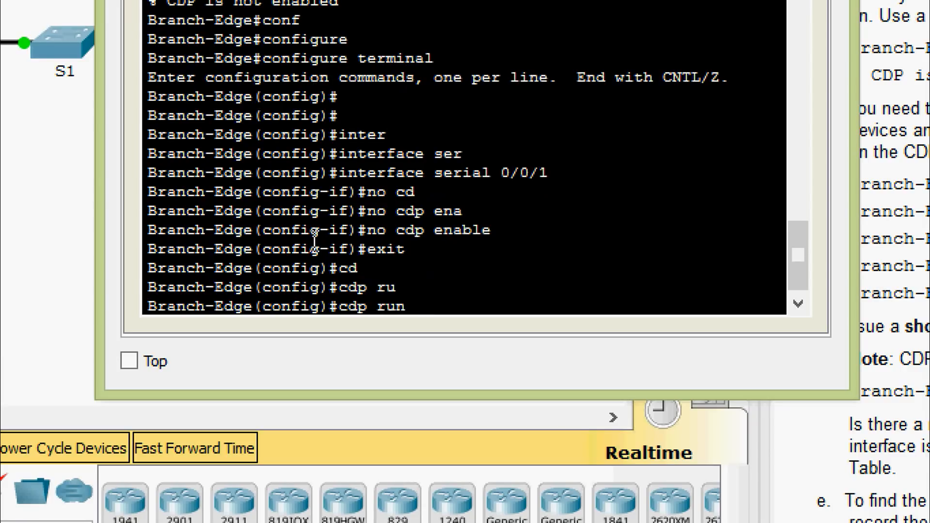
pyautogui.press('Return')
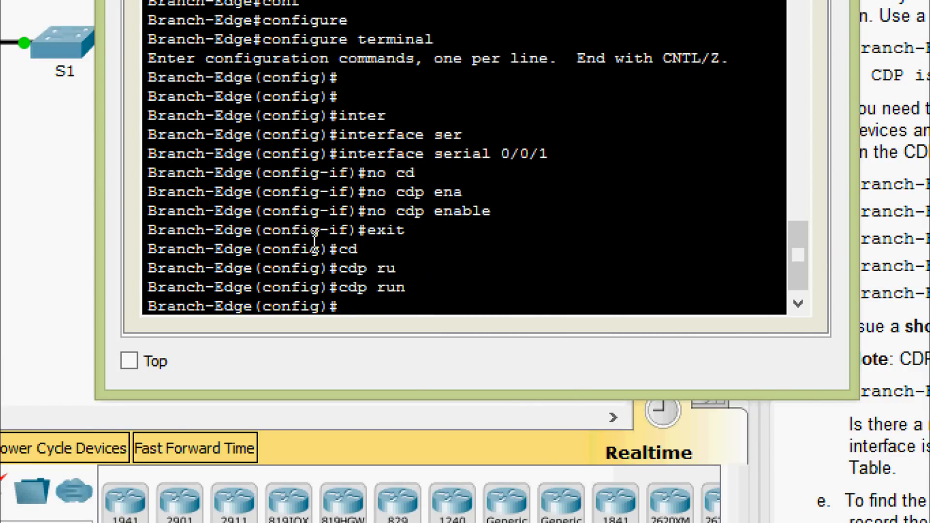
pyautogui.press('Return')
pyautogui.press('Return')
pyautogui.press('Return')
pyautogui.press('Return')
pyautogui.press('Return')
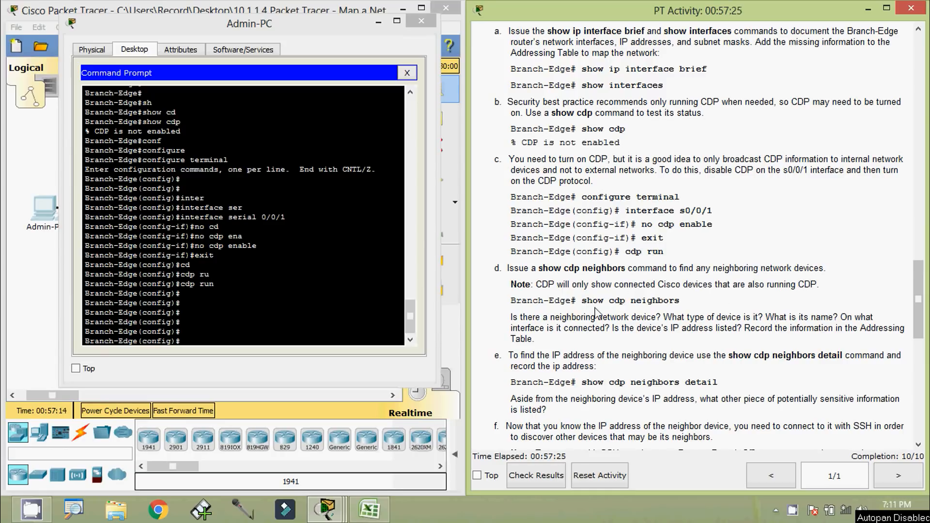
# Leave config mode, run show cdp neighbors, and widen the terminal to see Branch-Firewall on Gig 0/0
pyautogui.moveTo(302, 27); pyautogui.dragTo(320, 21)
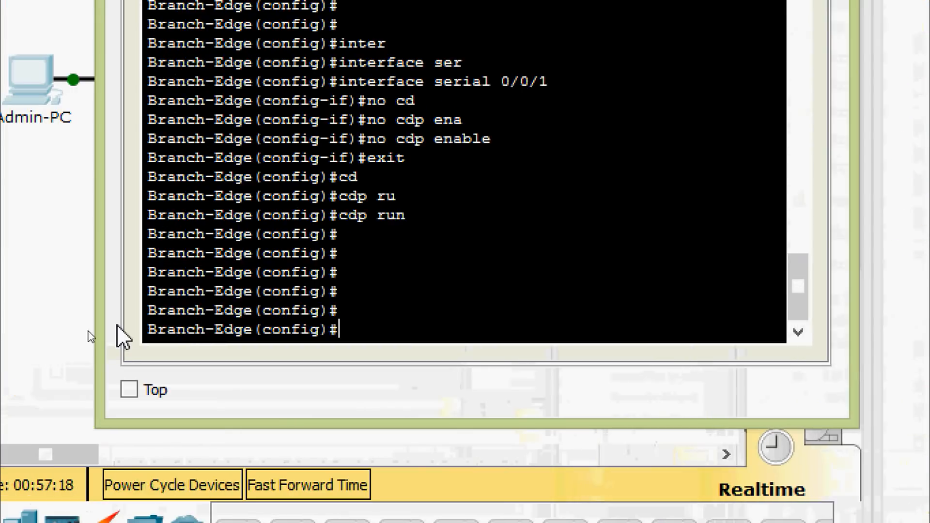
pyautogui.hotkey('ctrl', 'z')
pyautogui.press('Return')
pyautogui.write('sh')
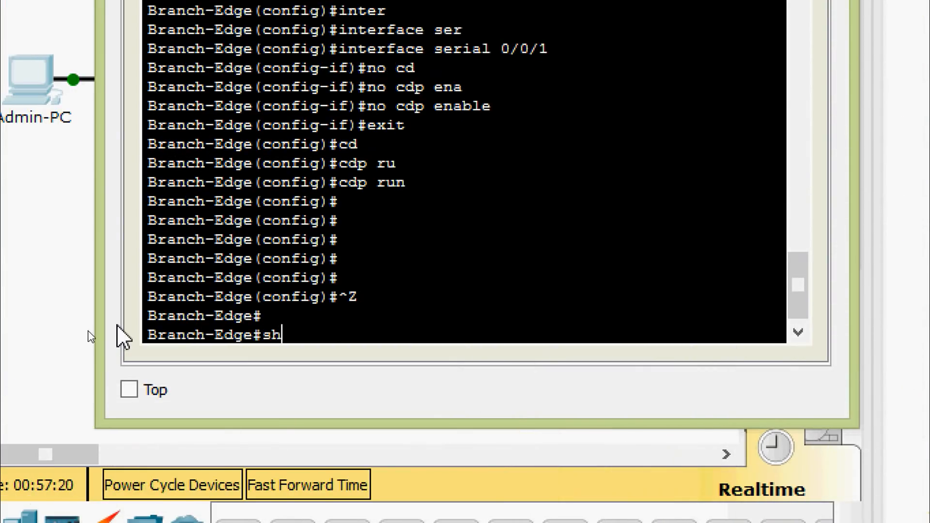
pyautogui.press('Tab')
pyautogui.write('cd')
pyautogui.press('Tab')
pyautogui.write('nei')
pyautogui.press('Tab')
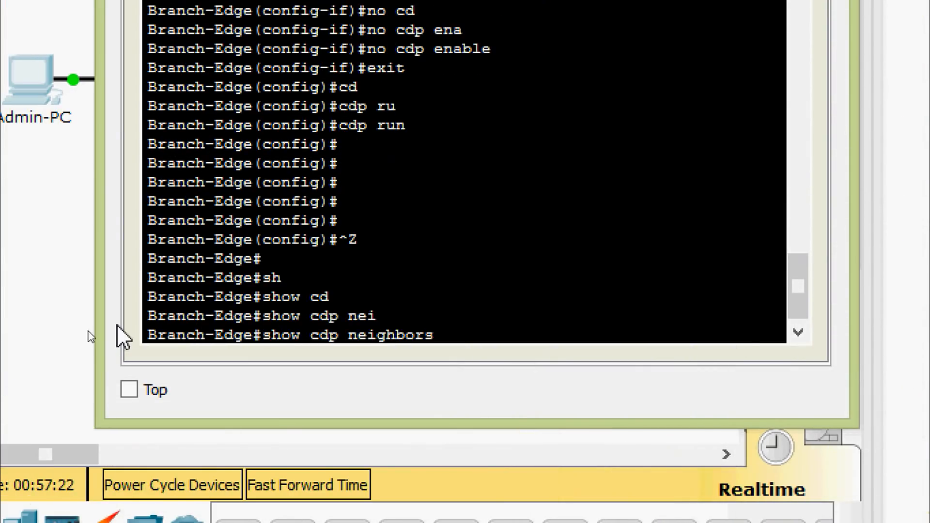
pyautogui.press('Return')
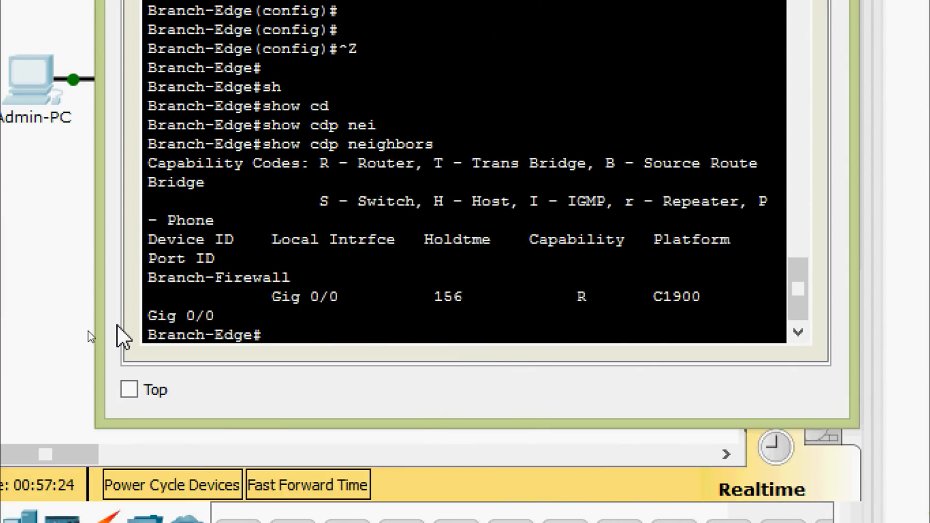
pyautogui.moveTo(108, 312); pyautogui.dragTo(41, 322)
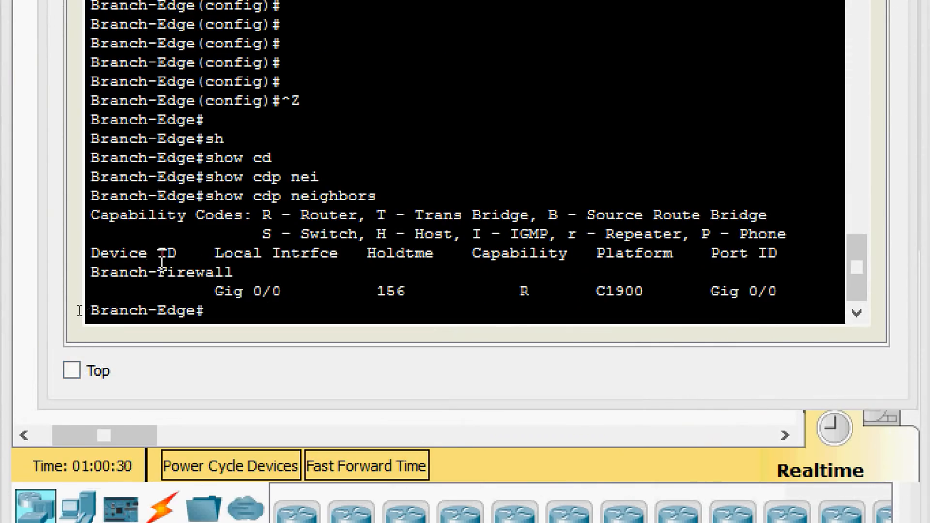
pyautogui.moveTo(92, 274); pyautogui.dragTo(238, 276)
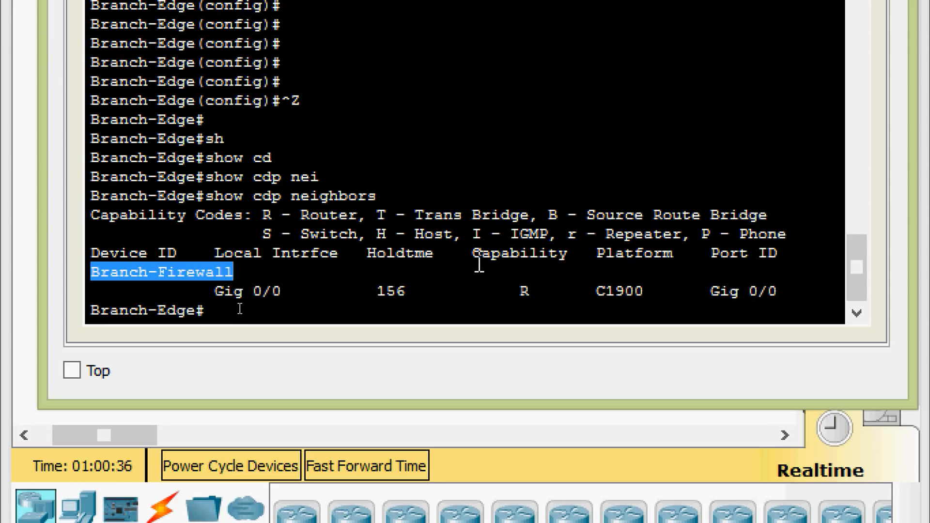
pyautogui.moveTo(478, 264); pyautogui.dragTo(568, 254)
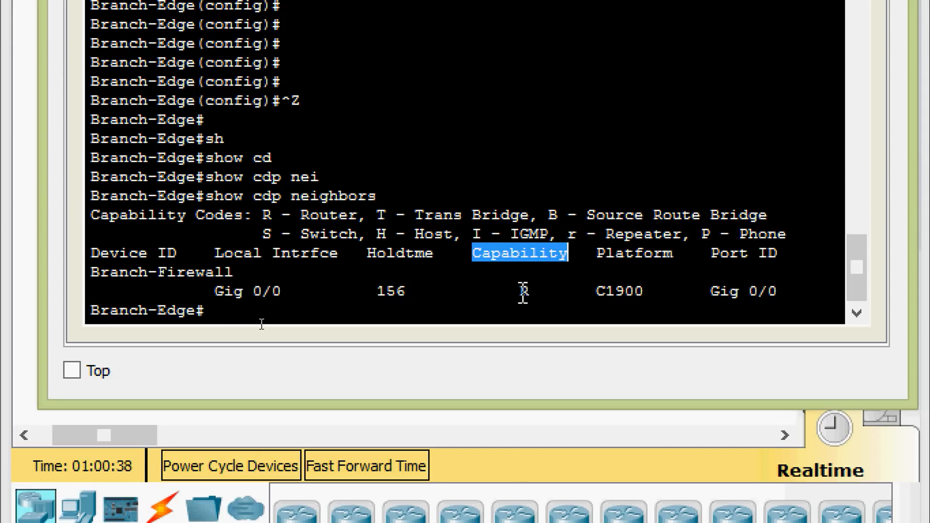
pyautogui.doubleClick(524, 291)
pyautogui.moveTo(263, 214); pyautogui.dragTo(362, 215)
pyautogui.click(362, 214)
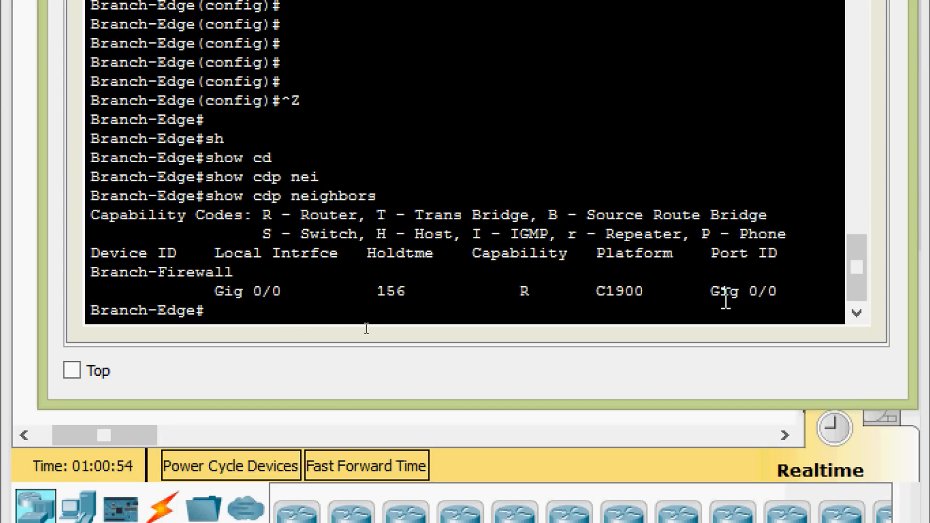
pyautogui.moveTo(711, 291); pyautogui.dragTo(785, 290)
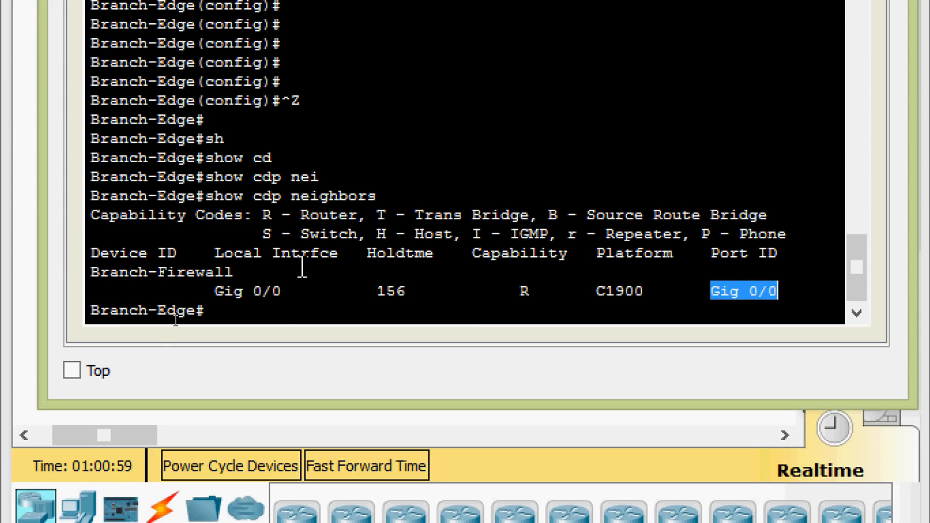
pyautogui.click(496, 270)
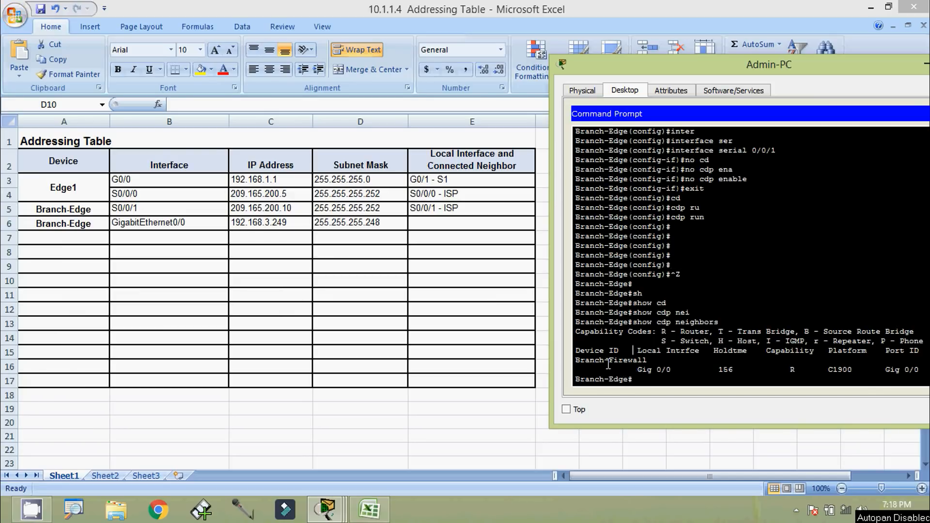
# Copy Branch-Firewall from the CDP output and paste it into cell A7
pyautogui.moveTo(650, 361); pyautogui.dragTo(578, 363)
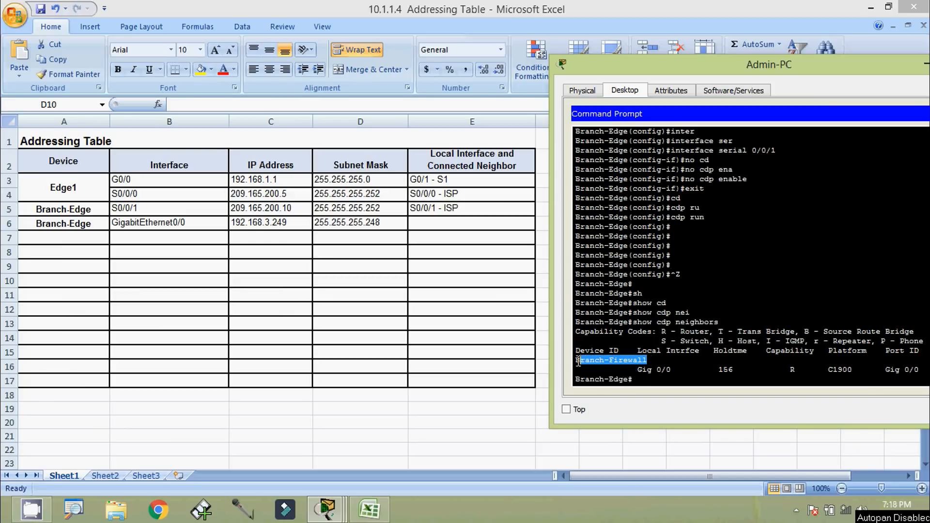
pyautogui.rightClick(579, 362)
pyautogui.click(609, 371)
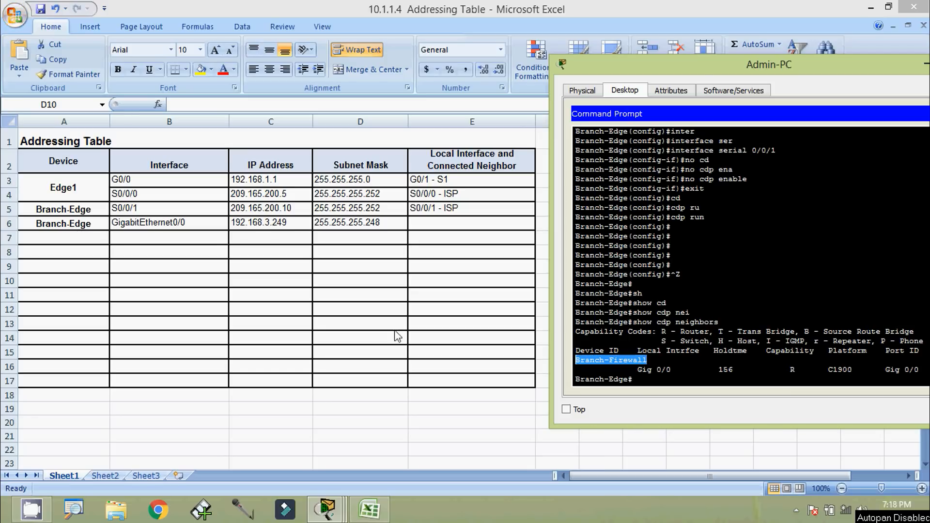
pyautogui.click(90, 240)
pyautogui.press('F2')
pyautogui.hotkey('ctrl', 'v')
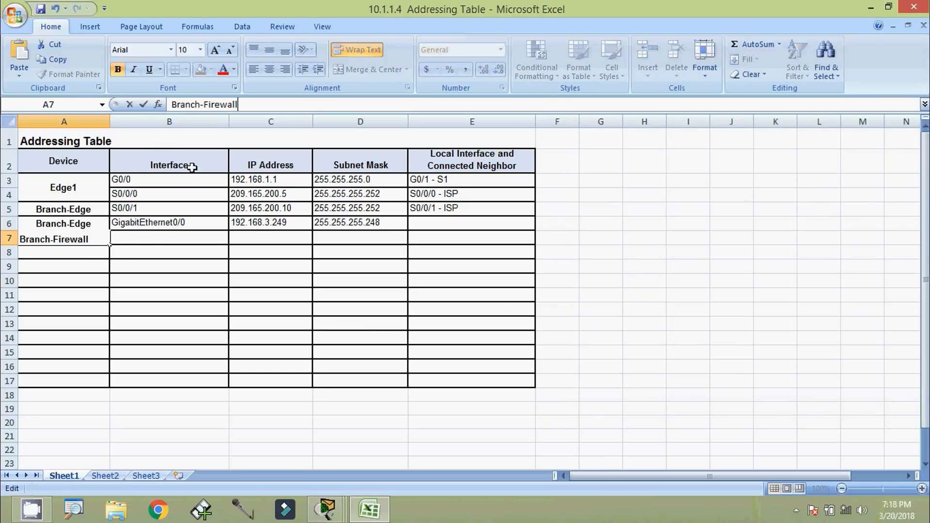
pyautogui.click(150, 237)
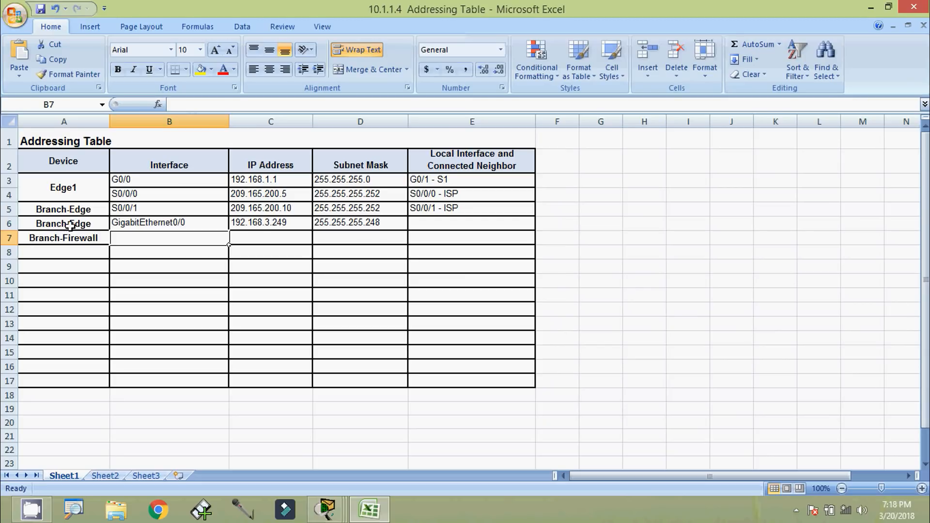
pyautogui.click(9, 224)
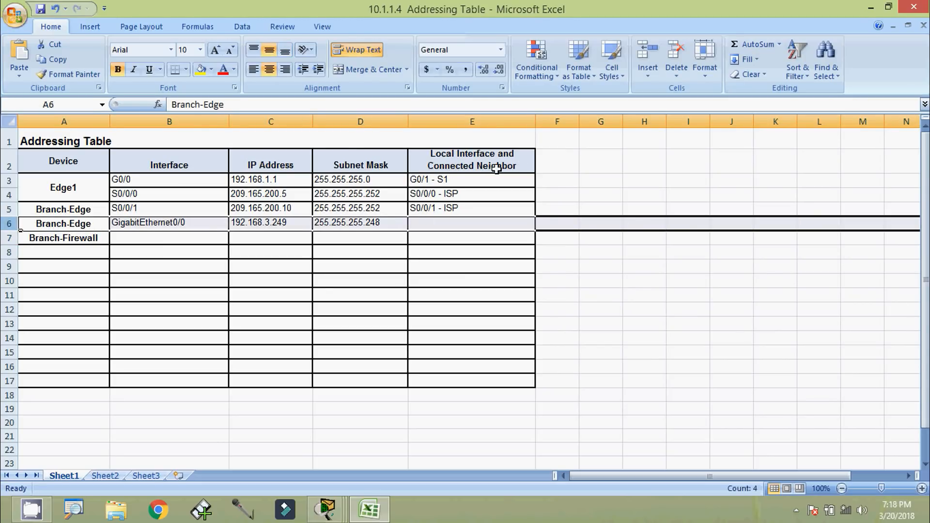
# Back in the terminal, select the local interface Gig 0/0 for copying
pyautogui.hotkey('alt', 'Tab')
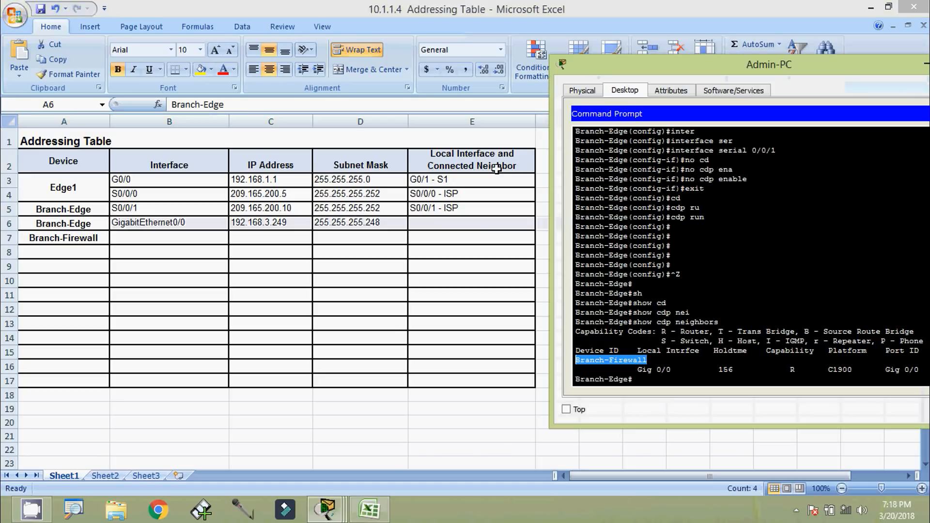
pyautogui.click(712, 316)
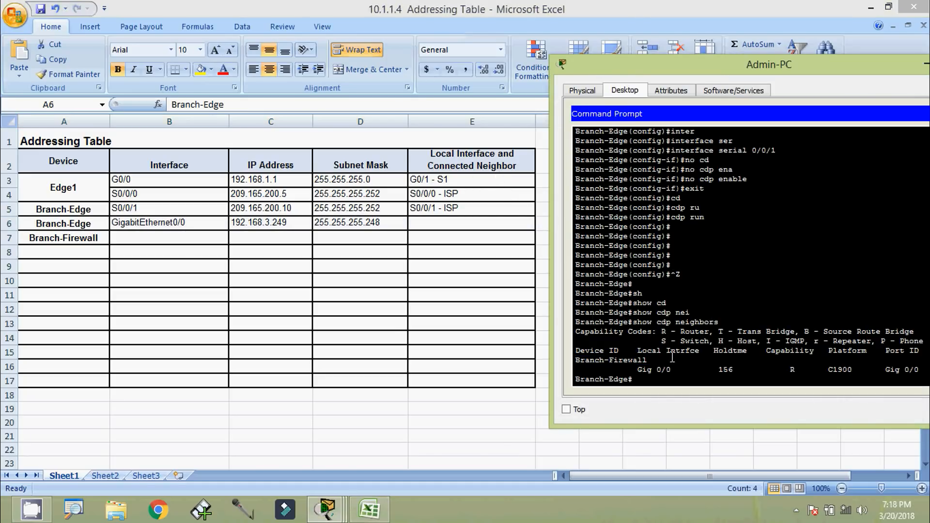
pyautogui.moveTo(640, 369); pyautogui.dragTo(669, 370)
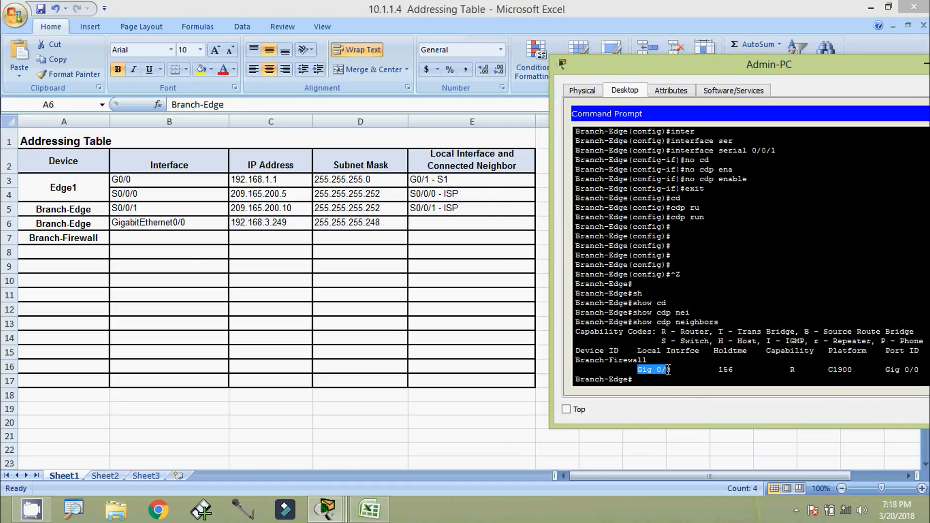
pyautogui.rightClick(669, 373)
# Copy Gig 0/0 and paste it into cell E6 of the Branch-Edge row
pyautogui.click(688, 383)
pyautogui.click(446, 223)
pyautogui.click(439, 223)
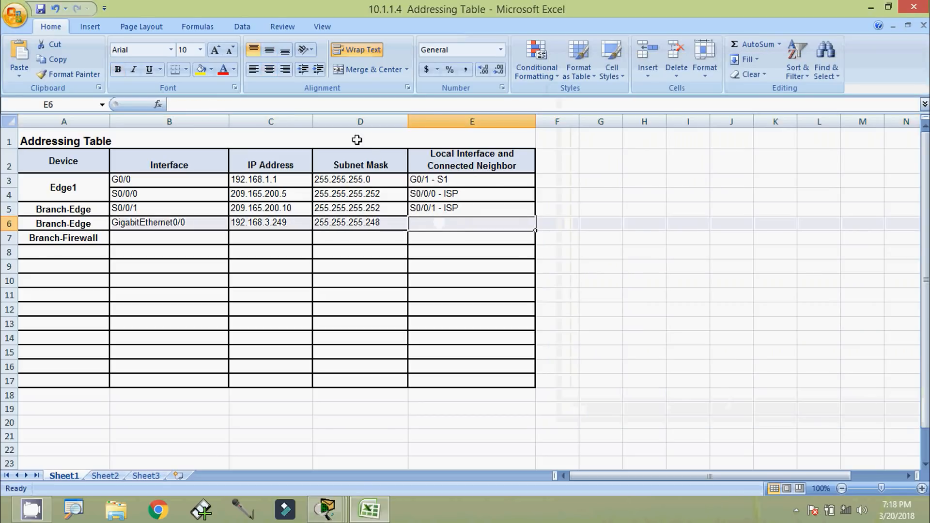
pyautogui.hotkey('ctrl', 'v')
pyautogui.click(448, 235)
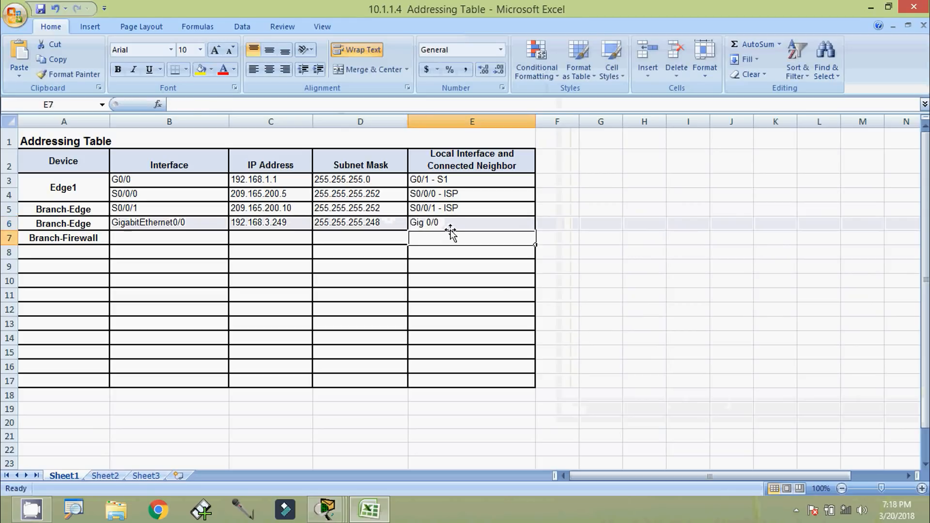
pyautogui.click(455, 224)
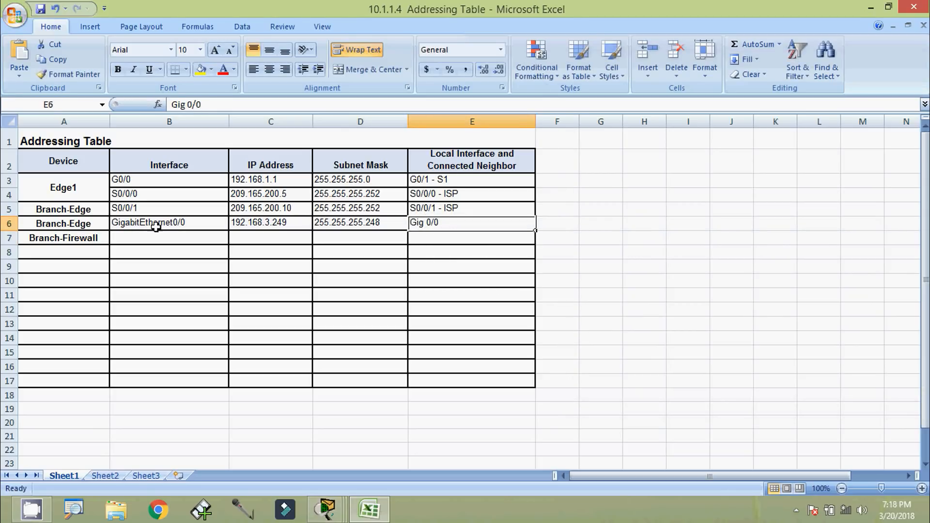
# Copy Branch-Firewall from A7 and append it to E6 as 'Gig 0/0 -- Branch-Firewall'
pyautogui.click(82, 240)
pyautogui.moveTo(237, 104); pyautogui.dragTo(170, 104)
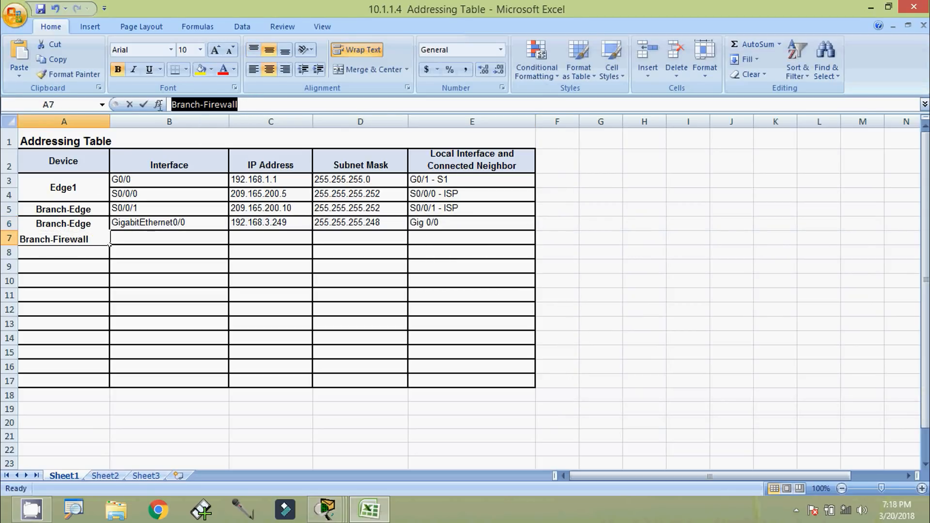
pyautogui.click(432, 226)
pyautogui.doubleClick(466, 224)
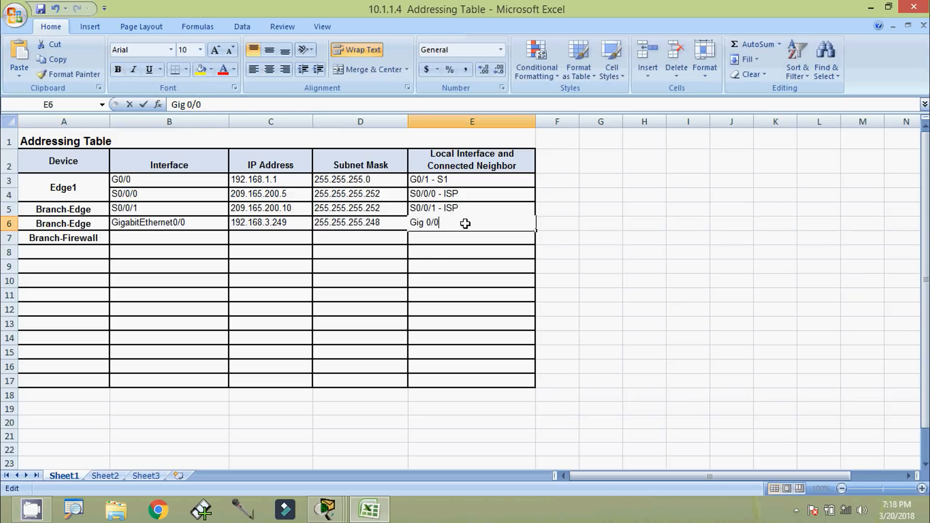
pyautogui.write('--')
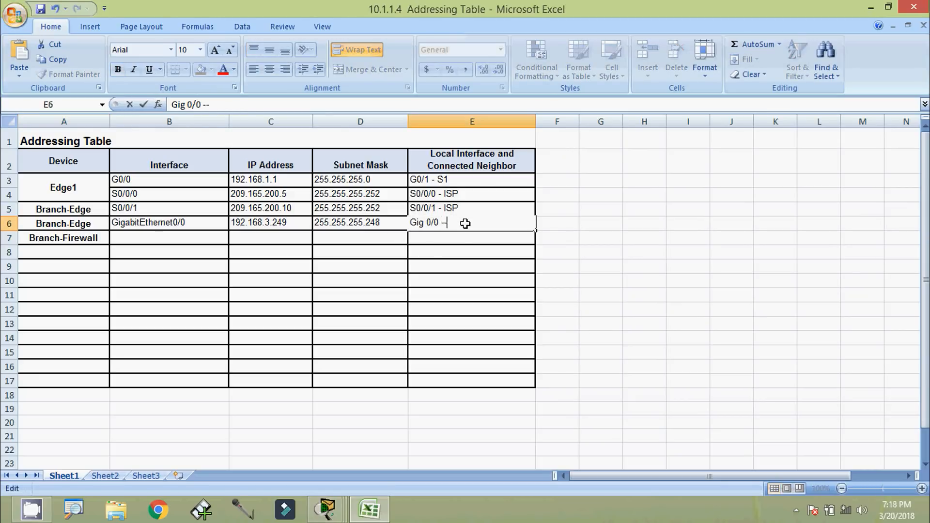
pyautogui.rightClick(465, 224)
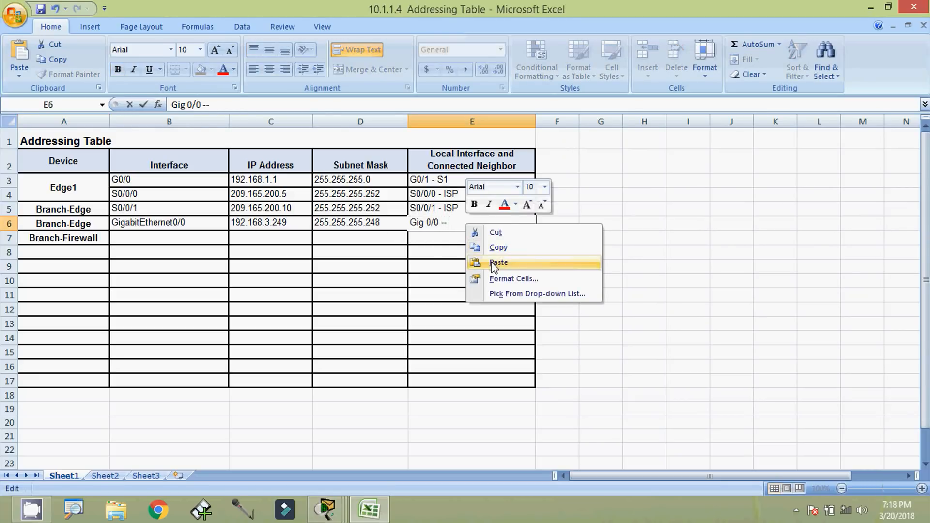
pyautogui.click(490, 266)
pyautogui.press('Return')
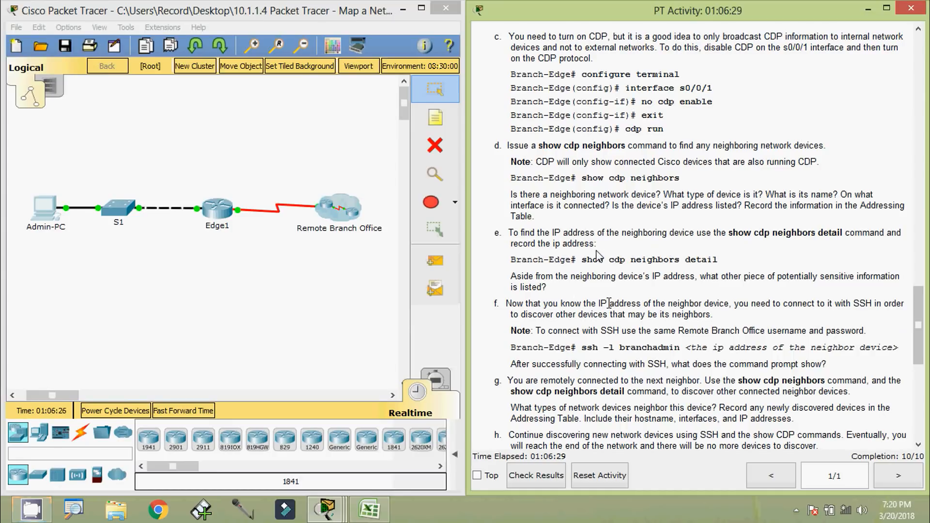
pyautogui.moveTo(583, 261); pyautogui.dragTo(719, 264)
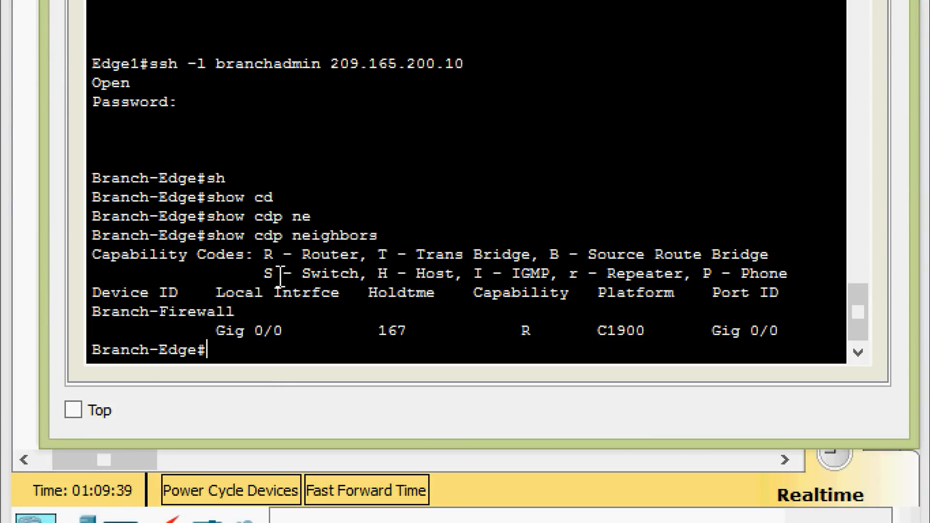
# Run show cdp neighbors detail on Branch-Edge
pyautogui.write('sh')
pyautogui.press('Tab')
pyautogui.write('cd')
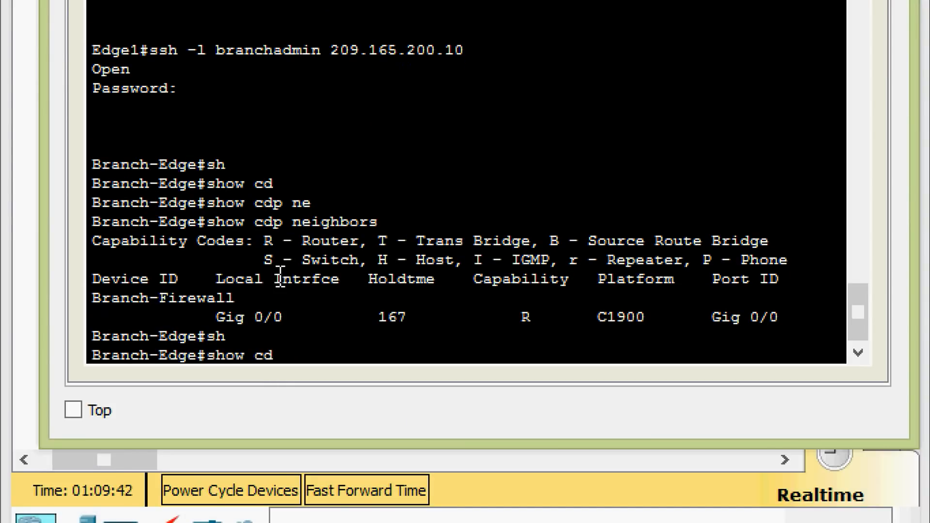
pyautogui.press('Tab')
pyautogui.write('nei')
pyautogui.press('Tab')
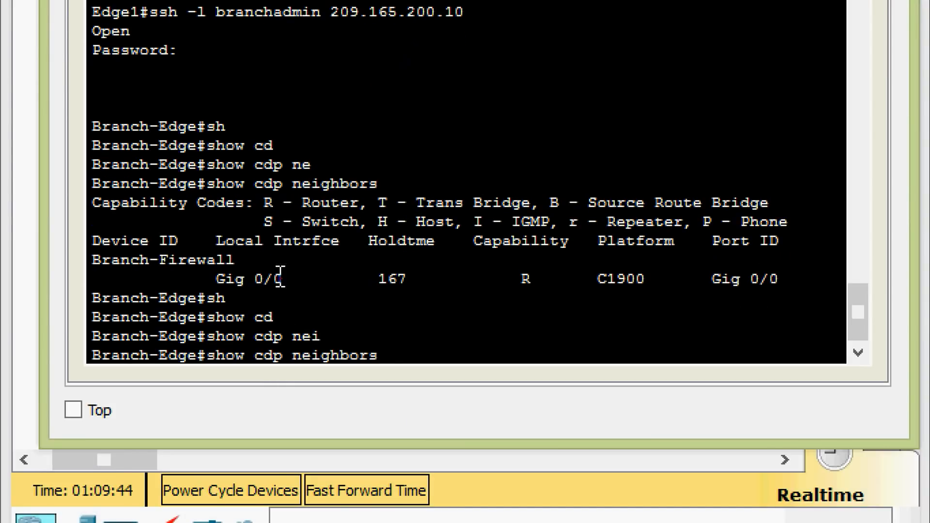
pyautogui.write('deta')
pyautogui.press('Tab')
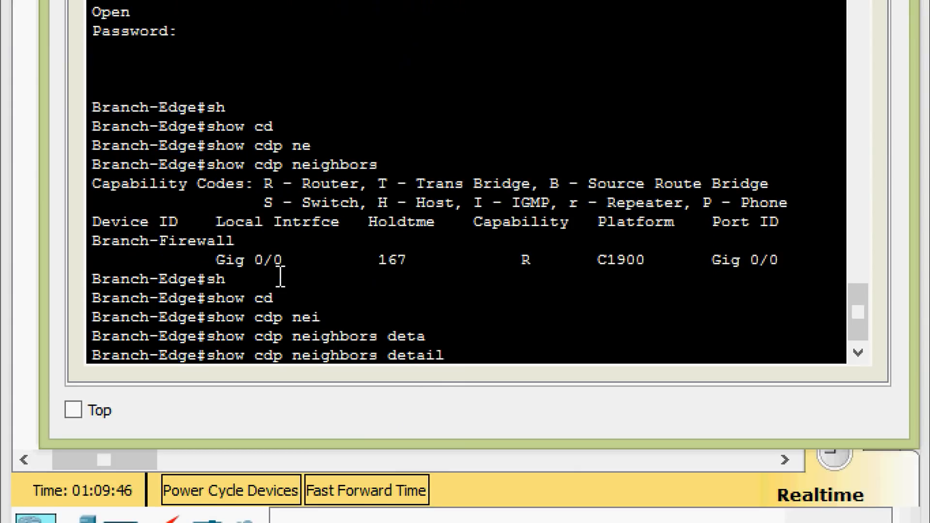
pyautogui.press('Return')
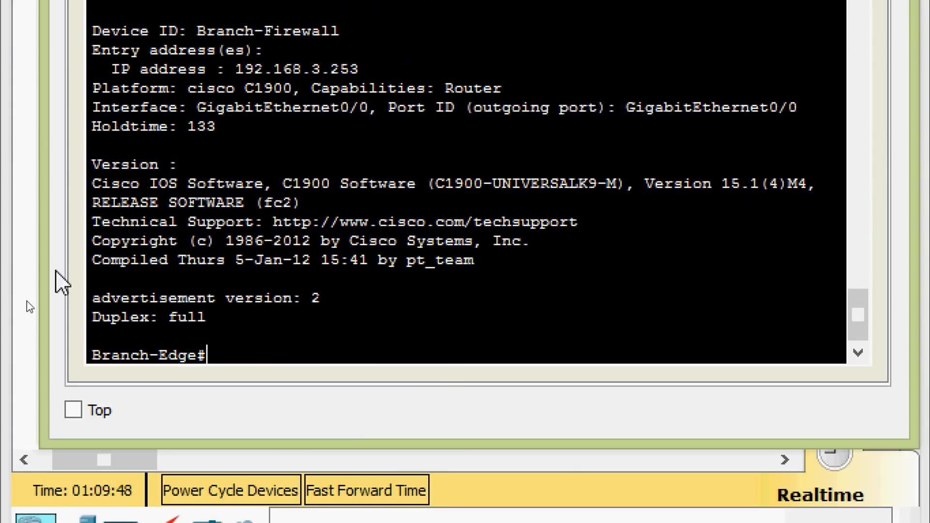
# Widen and reposition the terminal, highlighting Branch-Firewall's IP 192.168.3.253 and its IOS version line
pyautogui.moveTo(41, 259); pyautogui.dragTo(8, 276)
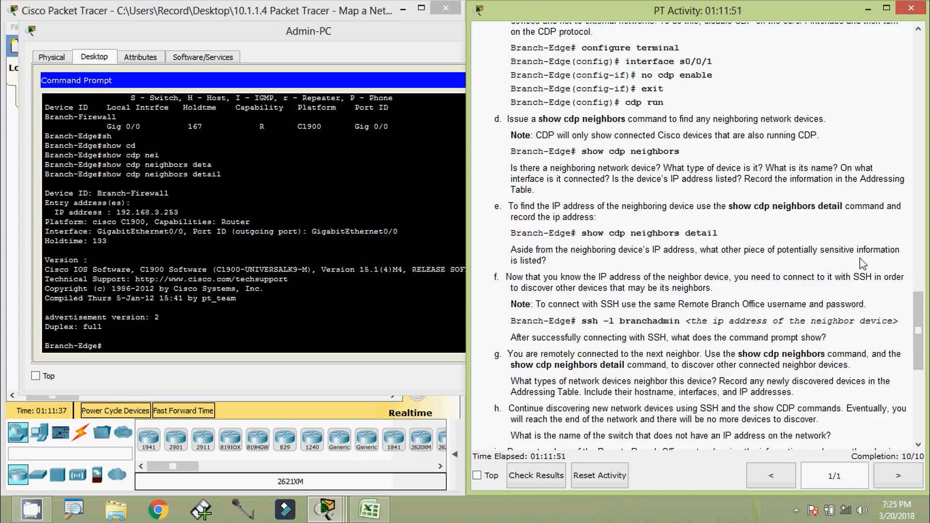
pyautogui.click(337, 271)
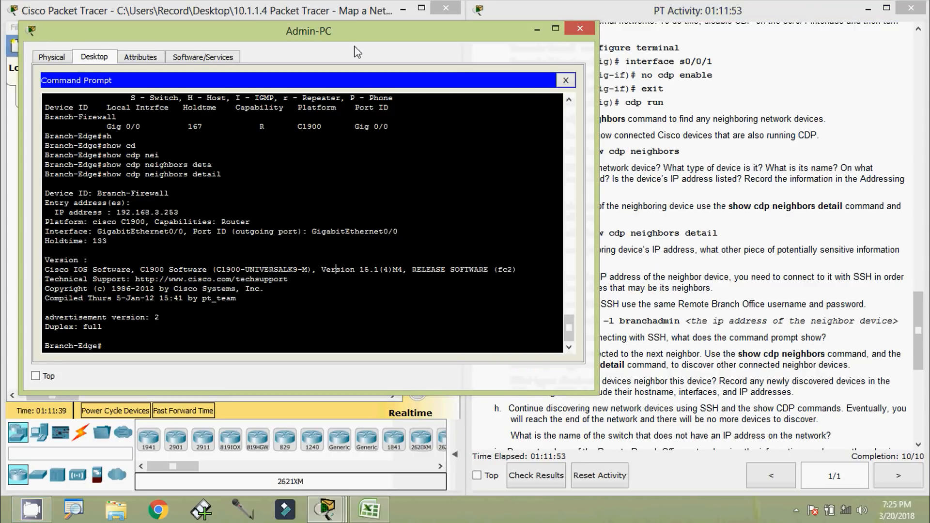
pyautogui.moveTo(358, 31); pyautogui.dragTo(391, 35)
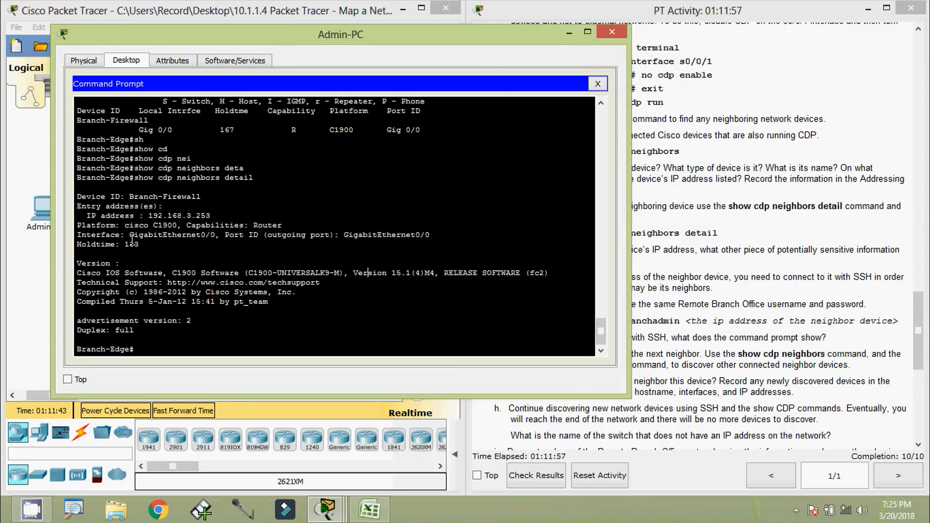
pyautogui.scroll(1, 132, 239)
pyautogui.scroll(-1, 132, 240)
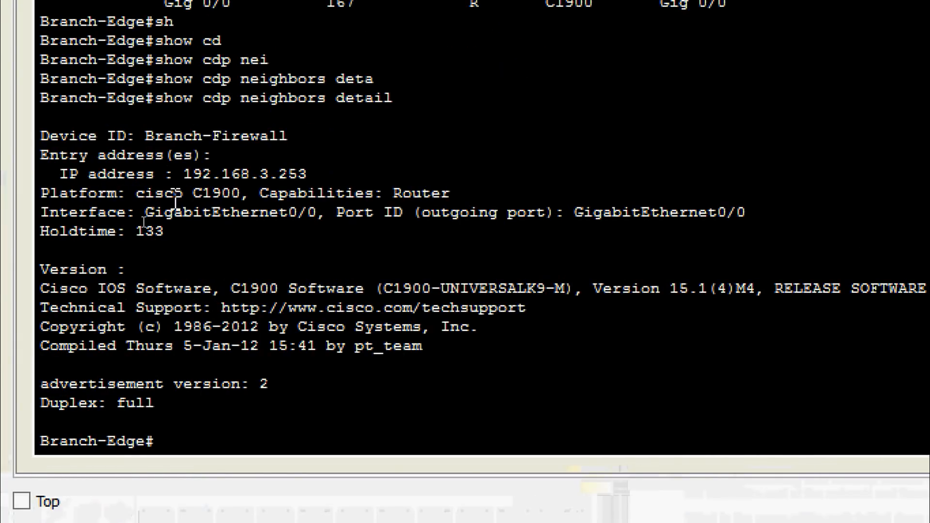
pyautogui.moveTo(174, 174); pyautogui.dragTo(280, 174)
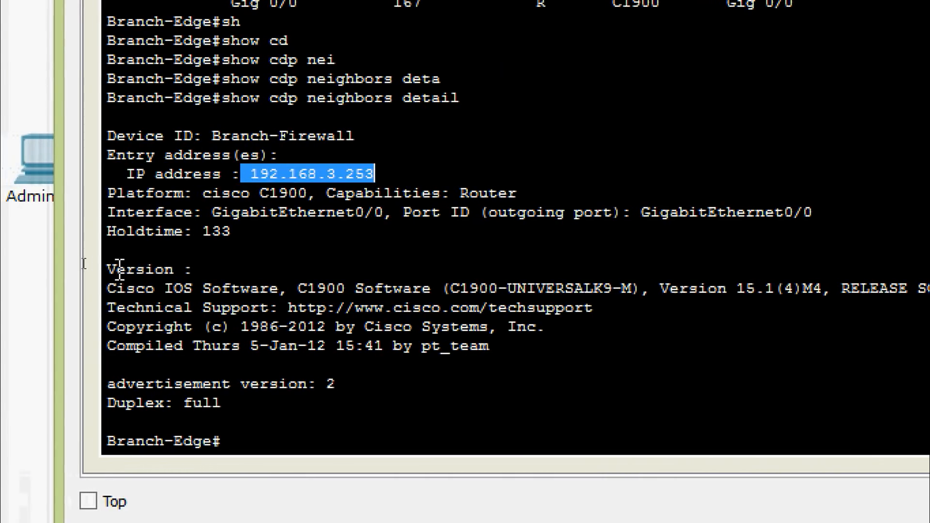
pyautogui.moveTo(105, 270); pyautogui.dragTo(172, 271)
pyautogui.moveTo(95, 290); pyautogui.dragTo(891, 289)
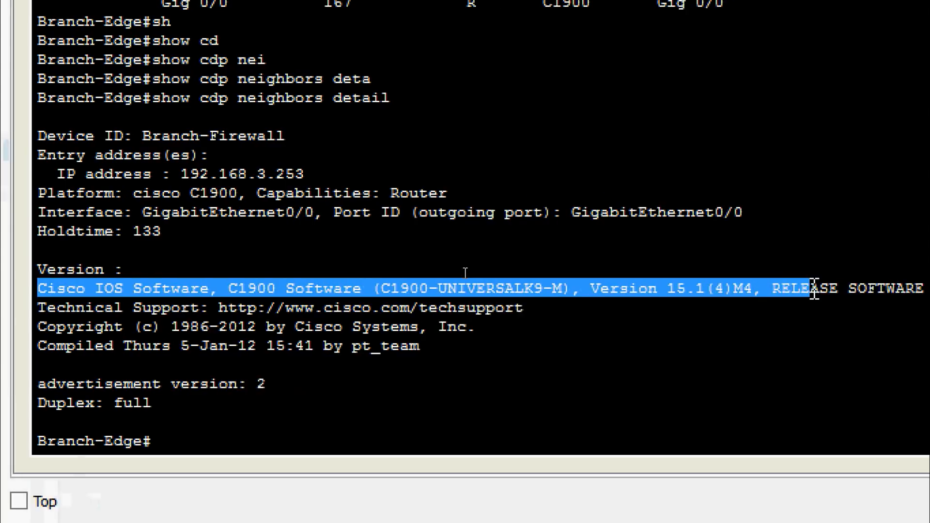
pyautogui.moveTo(815, 289); pyautogui.dragTo(906, 290)
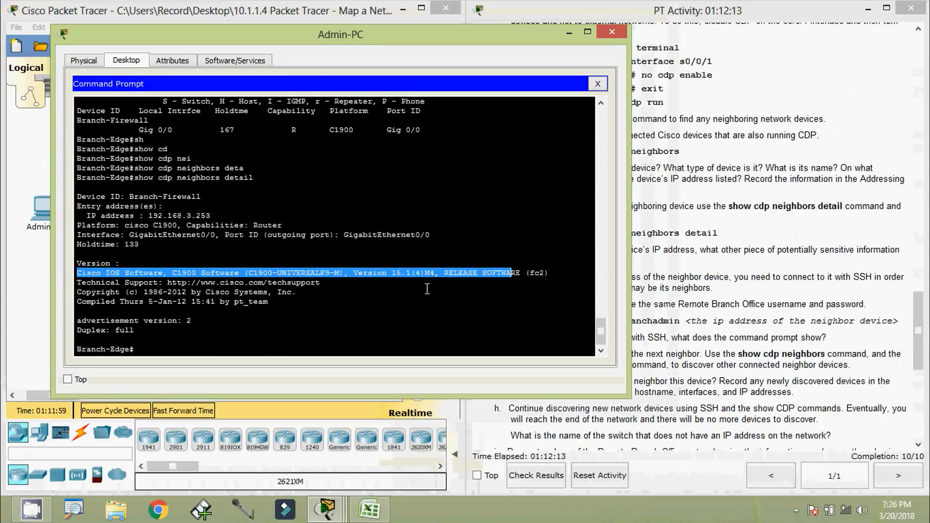
pyautogui.click(427, 290)
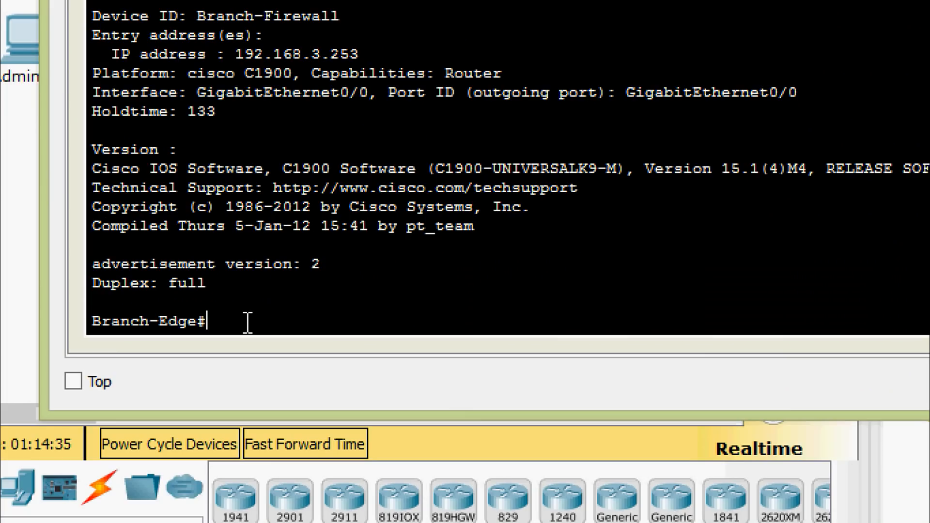
# Start an SSH session as branchadmin from Branch-Edge to Branch-Firewall at 192.168.3.253
pyautogui.write('ss')
pyautogui.write('h -l')
pyautogui.write(' branch')
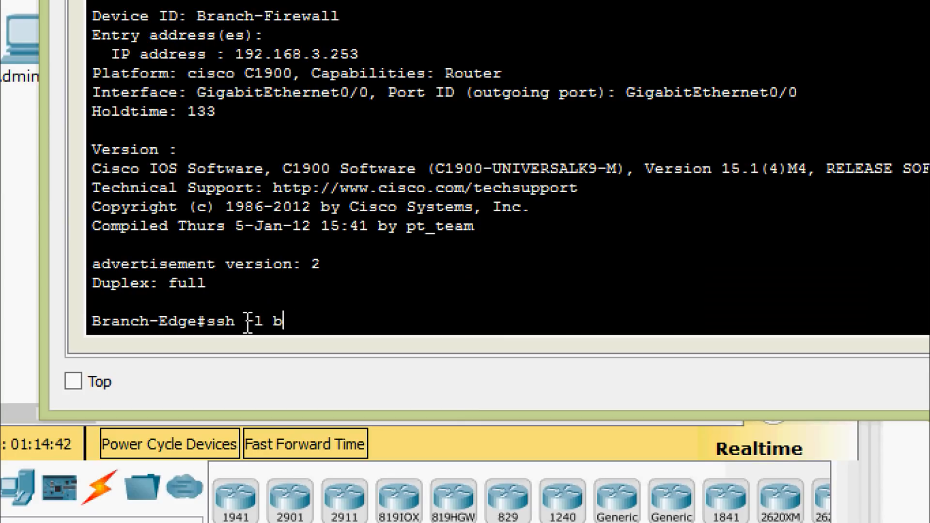
pyautogui.write('admin')
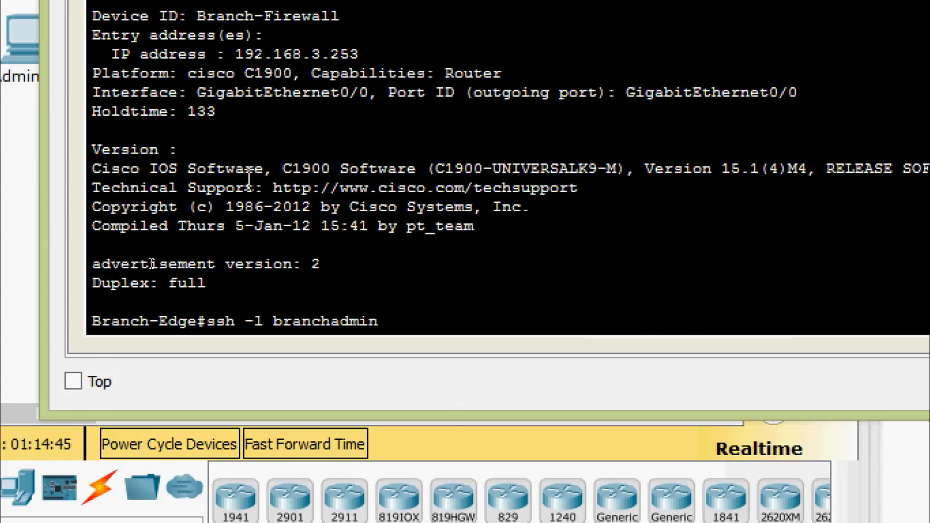
pyautogui.moveTo(360, 55); pyautogui.dragTo(236, 61)
pyautogui.rightClick(249, 62)
pyautogui.click(280, 86)
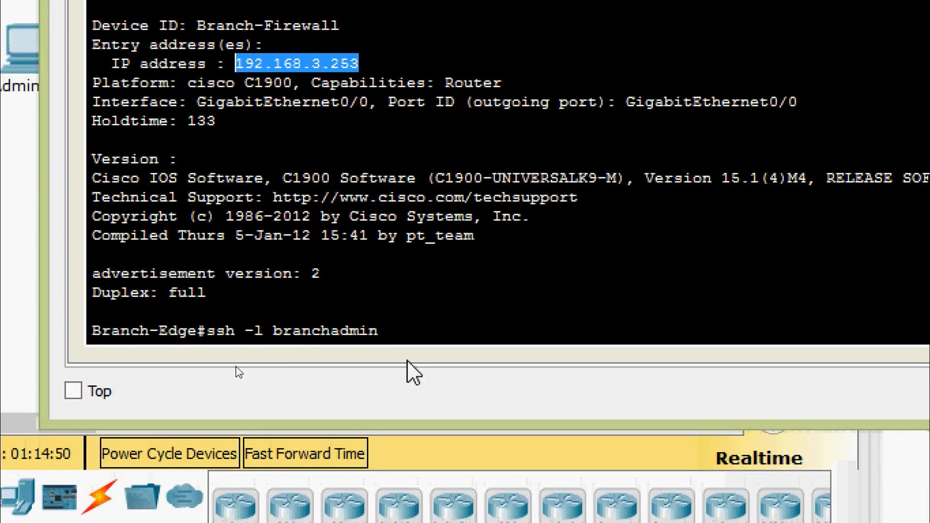
pyautogui.click(417, 332)
pyautogui.rightClick(419, 328)
pyautogui.click(480, 376)
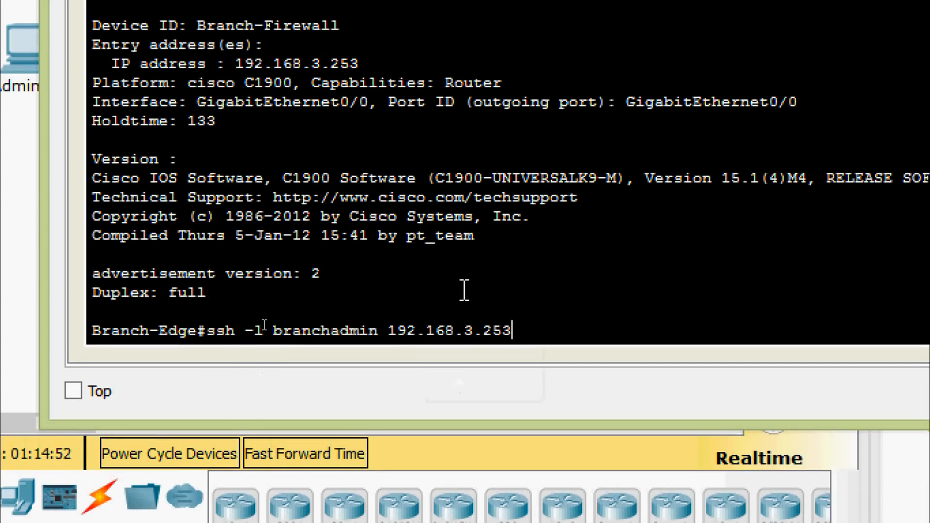
pyautogui.press('Return')
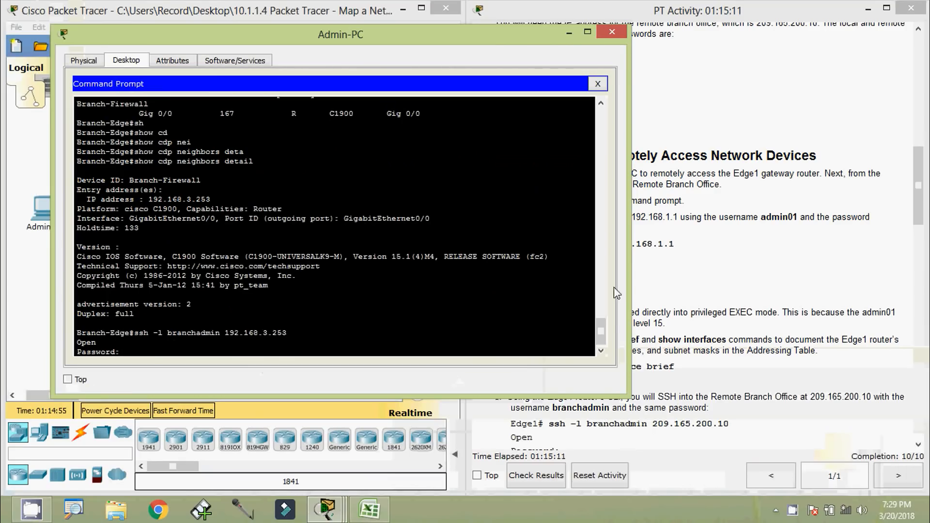
# Paste the branch office password from the activity instructions at the Password prompt
pyautogui.click(642, 293)
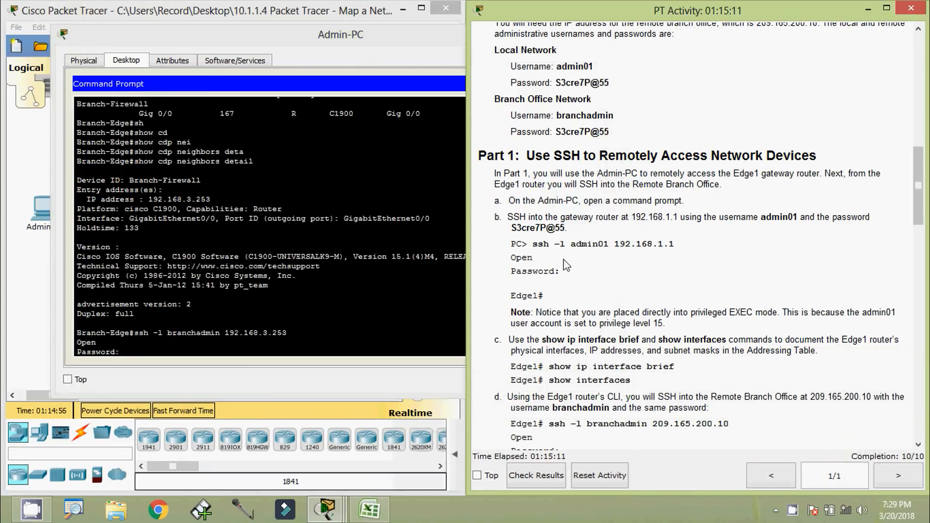
pyautogui.moveTo(512, 228); pyautogui.dragTo(562, 226)
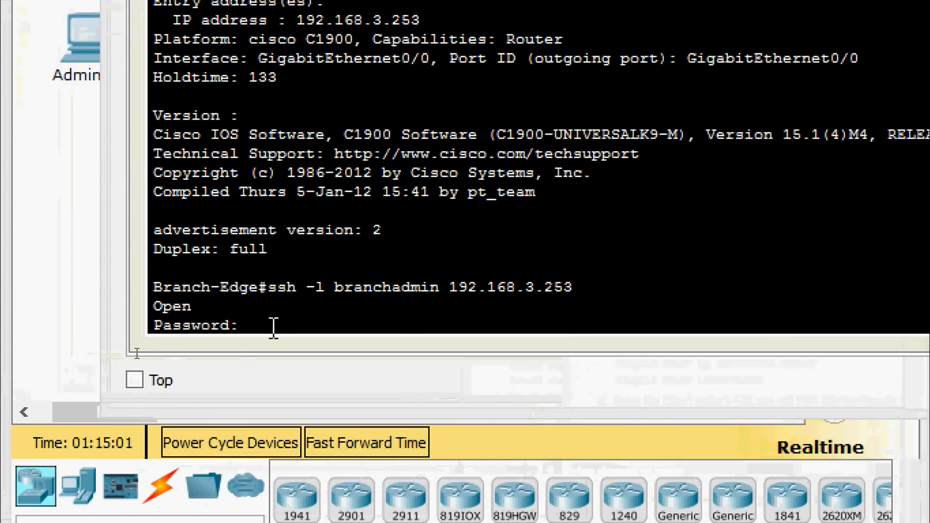
pyautogui.click(137, 353)
pyautogui.rightClick(279, 324)
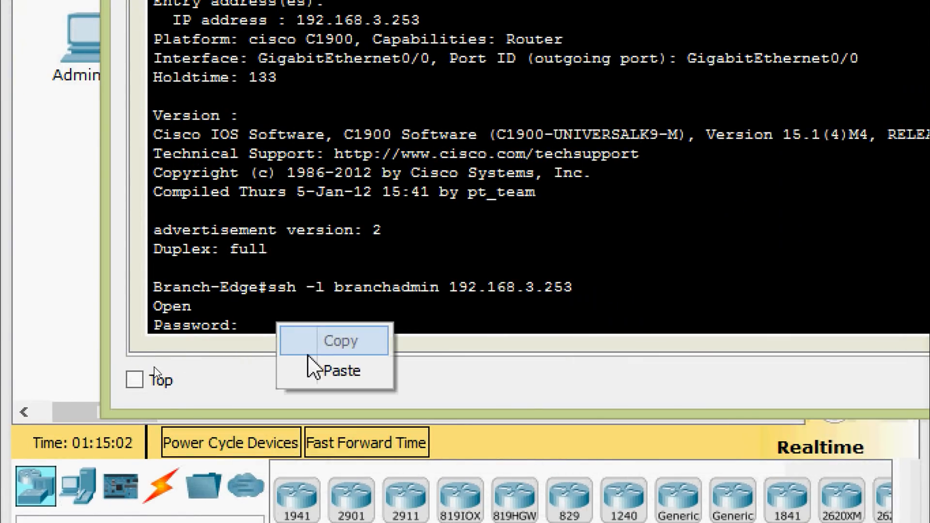
pyautogui.click(315, 370)
# Log in to Branch-Firewall and run show ip interface brief
pyautogui.press('Return')
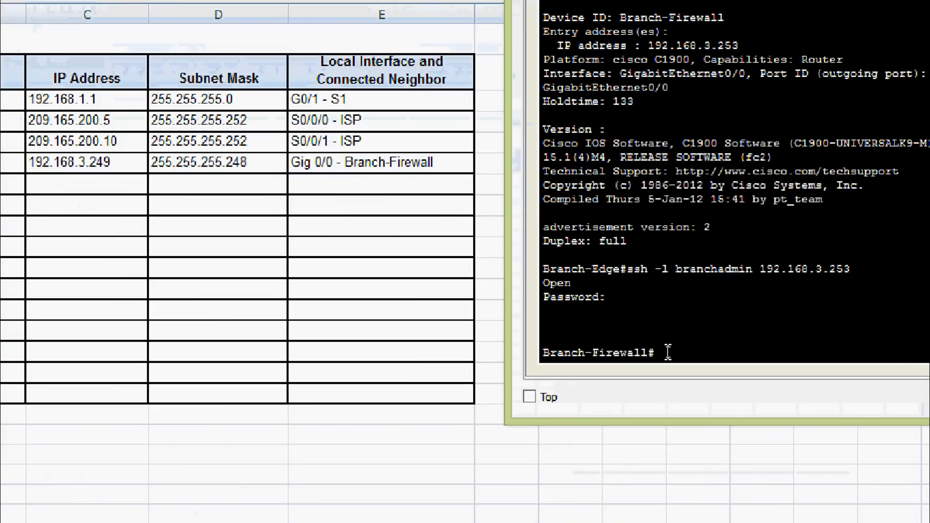
pyautogui.write('sh')
pyautogui.press('Tab')
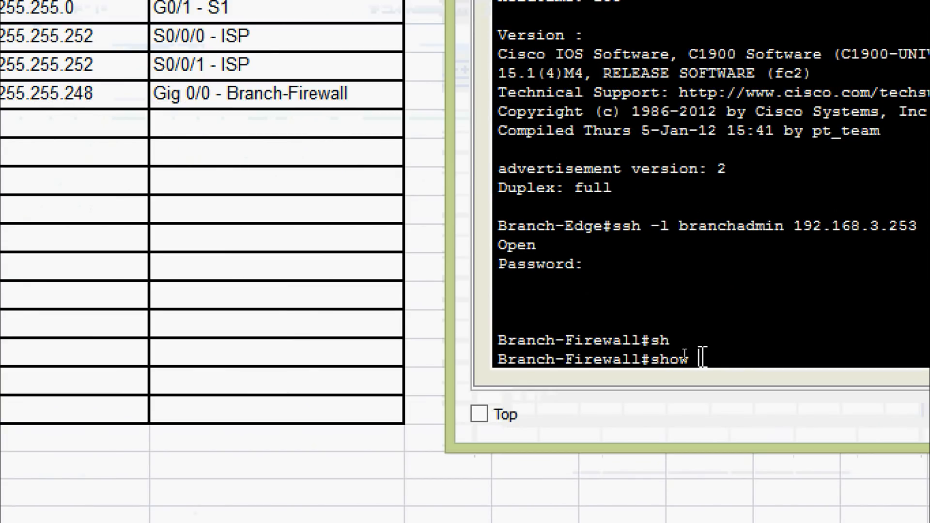
pyautogui.write('ip inter')
pyautogui.press('Tab')
pyautogui.write('b')
pyautogui.press('Tab')
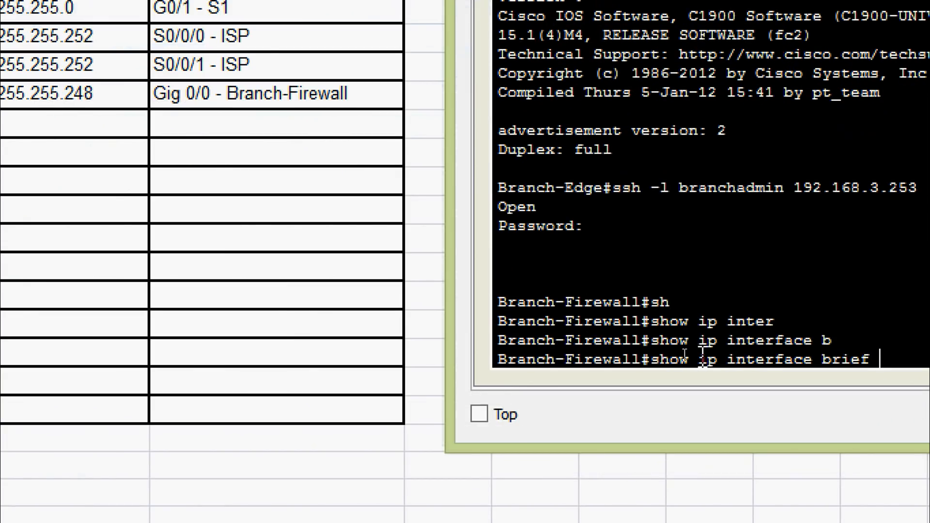
pyautogui.press('Return')
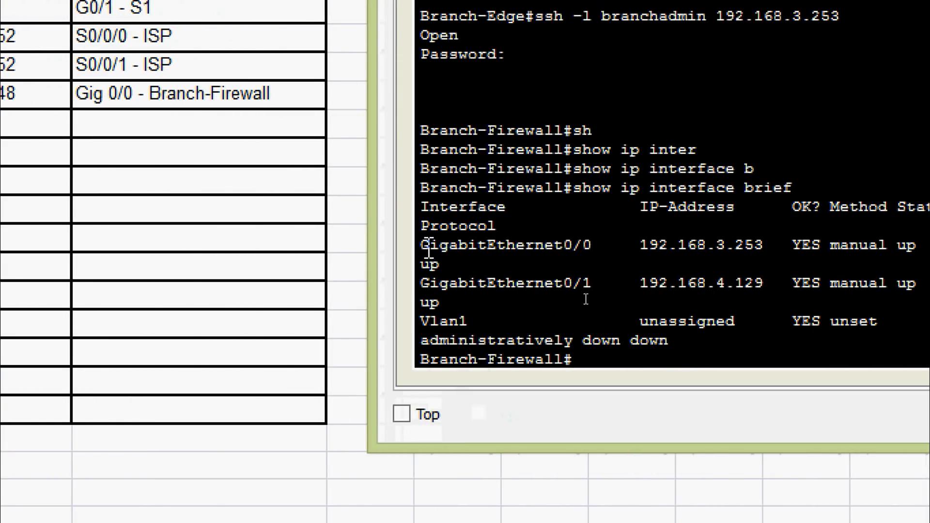
# Copy the GigabitEthernet0/0 interface name from the output
pyautogui.moveTo(421, 245); pyautogui.dragTo(593, 252)
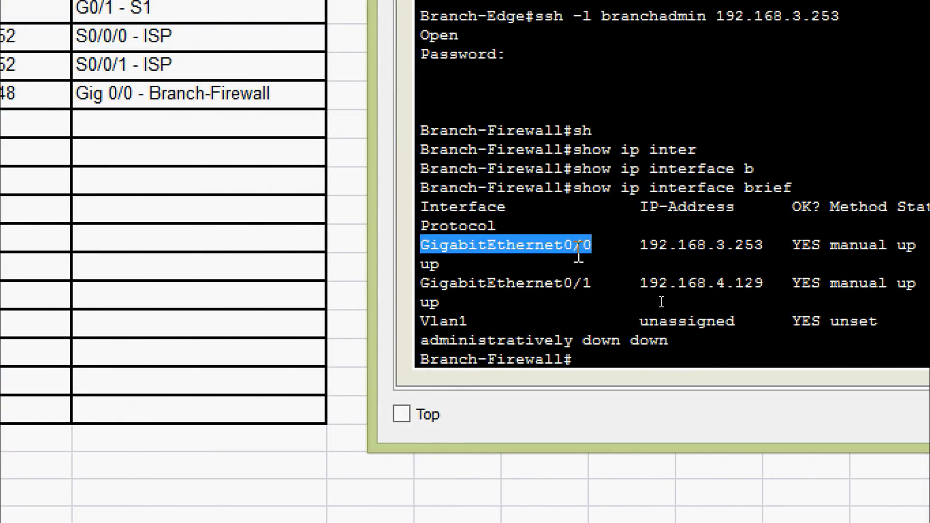
pyautogui.rightClick(579, 250)
pyautogui.click(612, 263)
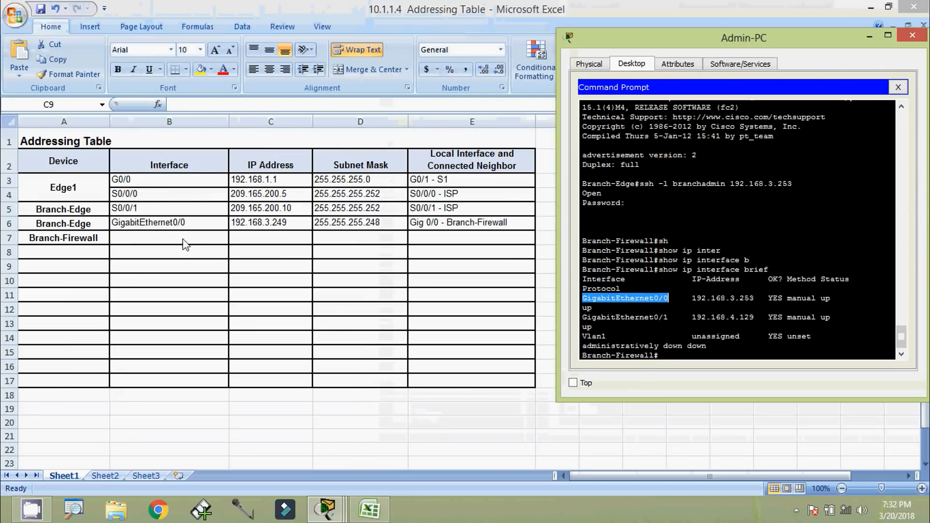
# Enter GigabitEthernet0/0 in B7 and GigabitEthernet0/1 in B8, copied from the terminal
pyautogui.click(169, 237)
pyautogui.click(169, 236)
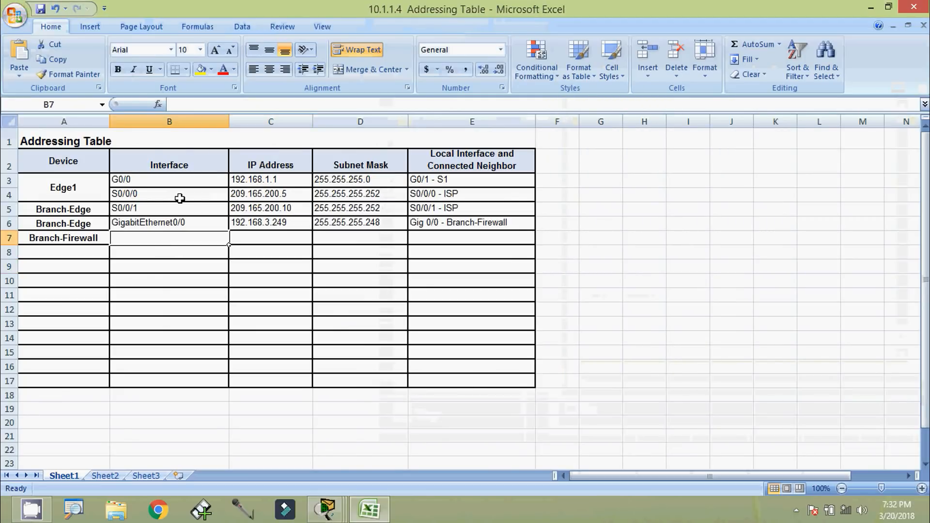
pyautogui.click(208, 104)
pyautogui.hotkey('ctrl', 'v')
pyautogui.click(185, 251)
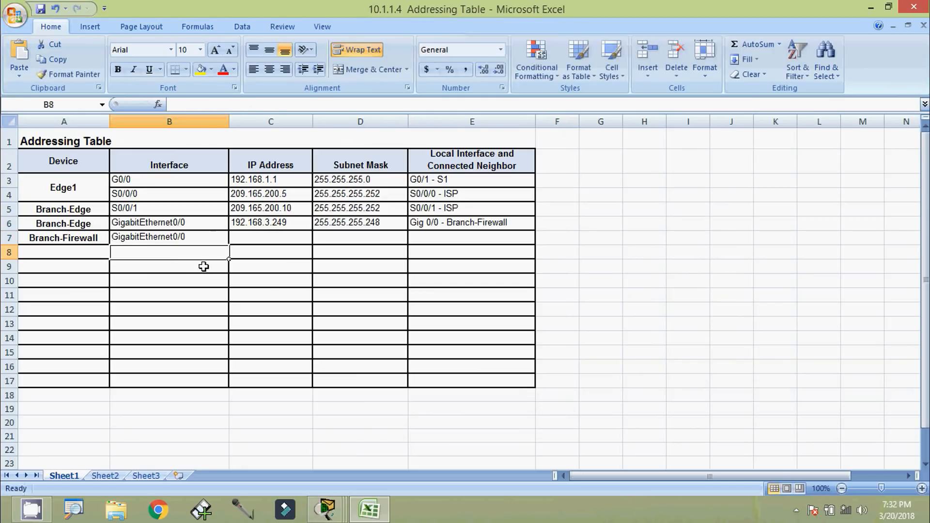
pyautogui.hotkey('alt', 'Tab')
pyautogui.click(683, 336)
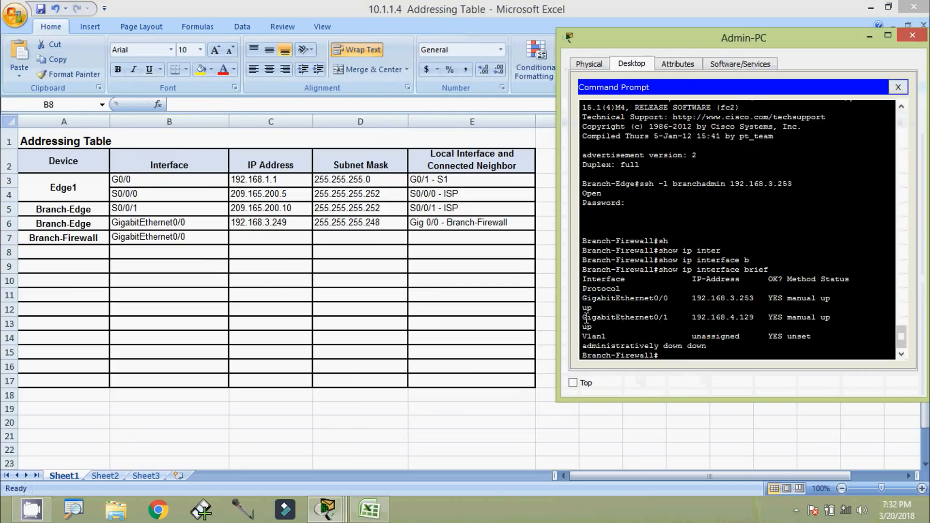
pyautogui.moveTo(583, 318); pyautogui.dragTo(664, 320)
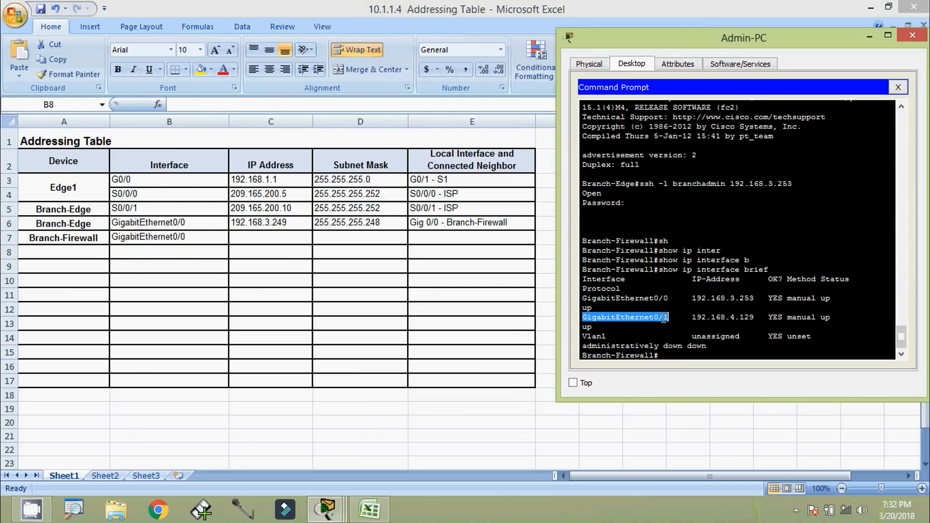
pyautogui.rightClick(664, 320)
pyautogui.click(681, 326)
pyautogui.click(177, 248)
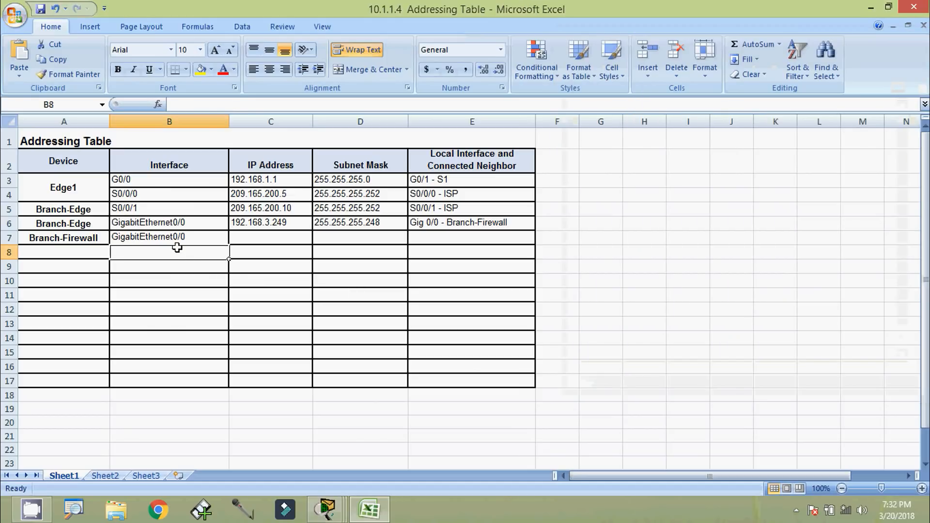
pyautogui.hotkey('ctrl', 'v')
# Copy the Branch-Firewall device name from A7 into A8
pyautogui.click(65, 241)
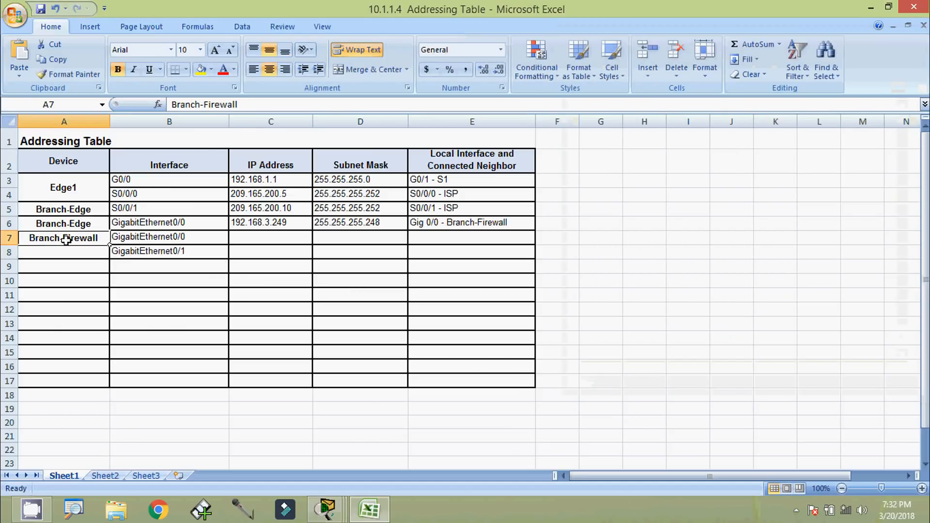
pyautogui.hotkey('ctrl', 'c')
pyautogui.click(77, 253)
pyautogui.hotkey('ctrl', 'v')
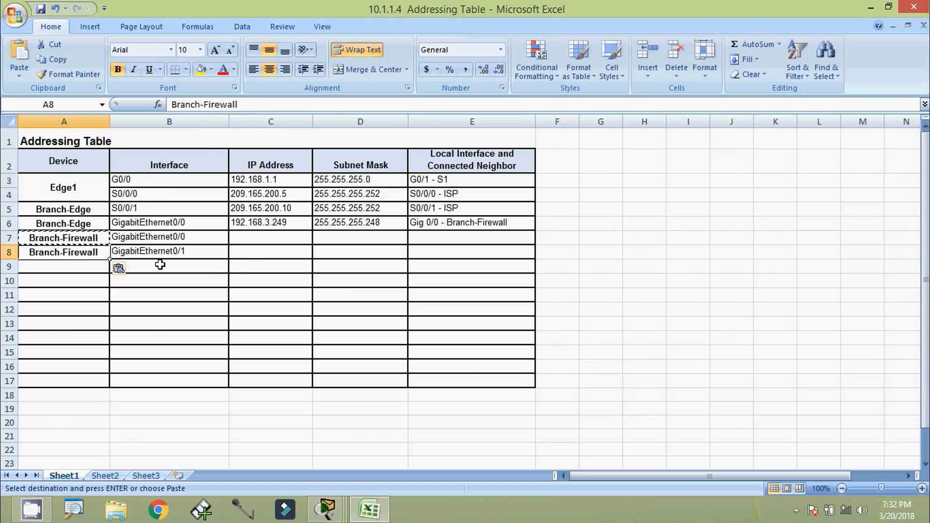
# Paste the address 192.168.3.253 from the terminal into C7
pyautogui.click(265, 238)
pyautogui.hotkey('alt', 'Tab')
pyautogui.click(699, 309)
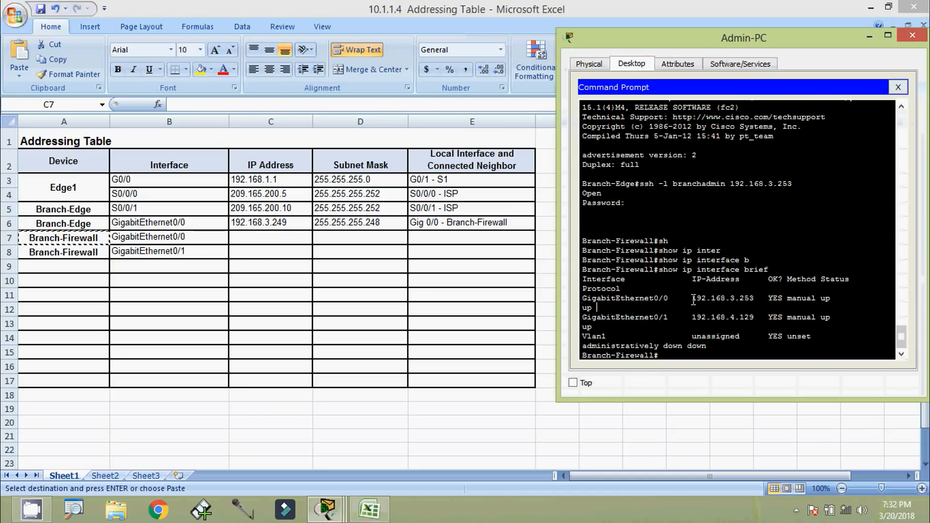
pyautogui.moveTo(694, 300); pyautogui.dragTo(756, 297)
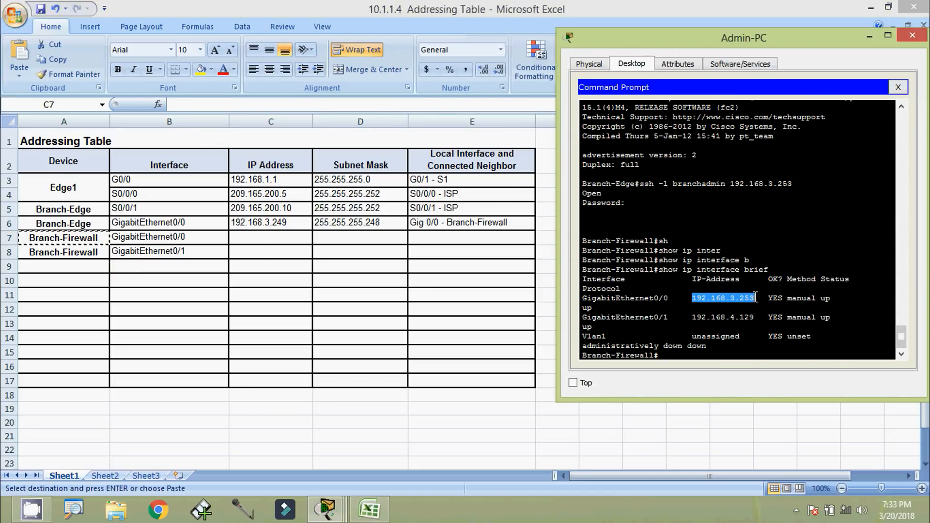
pyautogui.rightClick(730, 304)
pyautogui.click(742, 310)
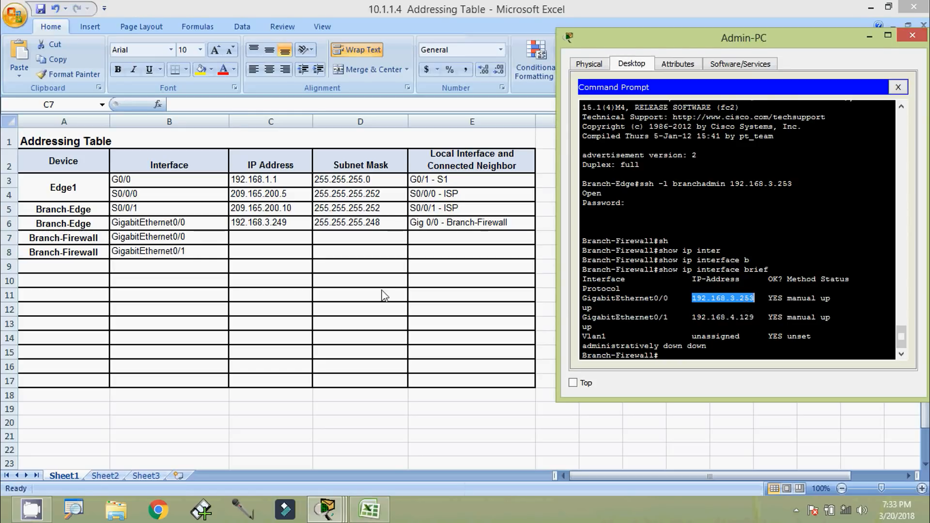
pyautogui.click(252, 244)
pyautogui.click(237, 105)
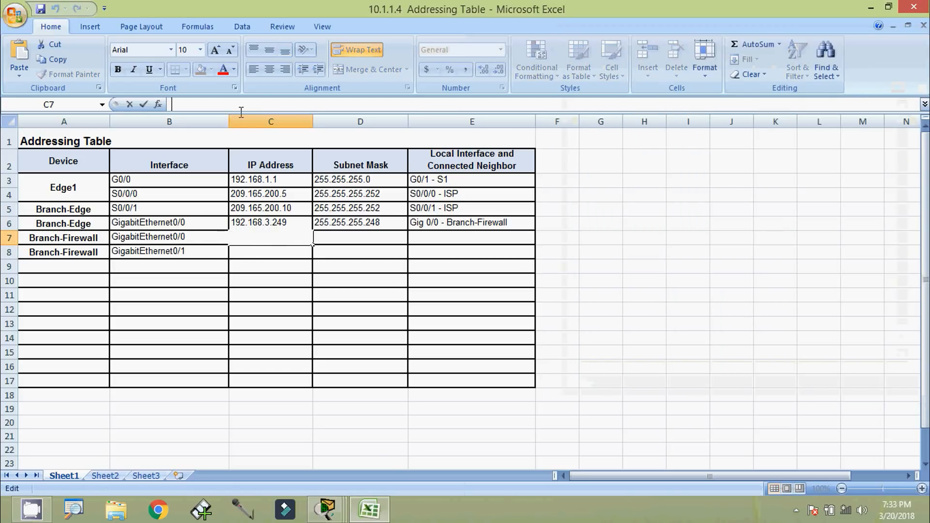
pyautogui.hotkey('ctrl', 'v')
pyautogui.click(269, 255)
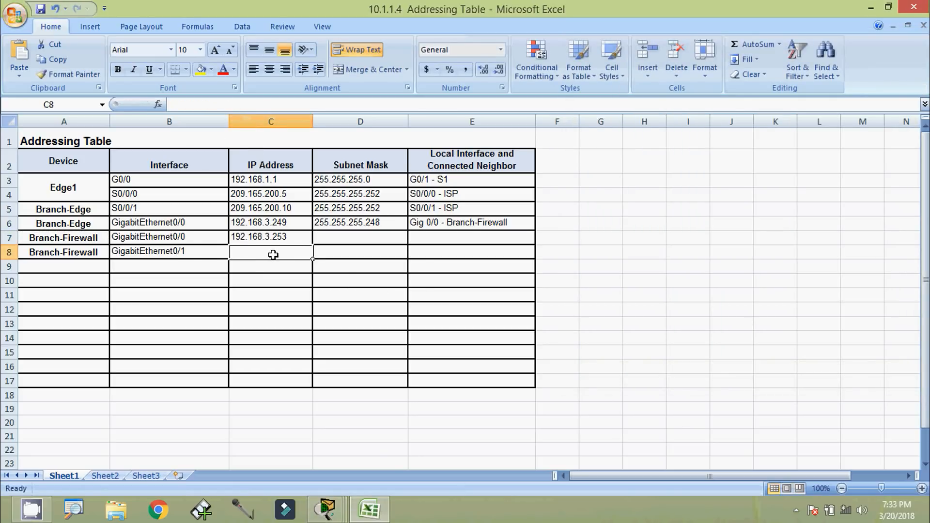
# Enter the address 192.168.4.129 in C8
pyautogui.hotkey('alt', 'Tab')
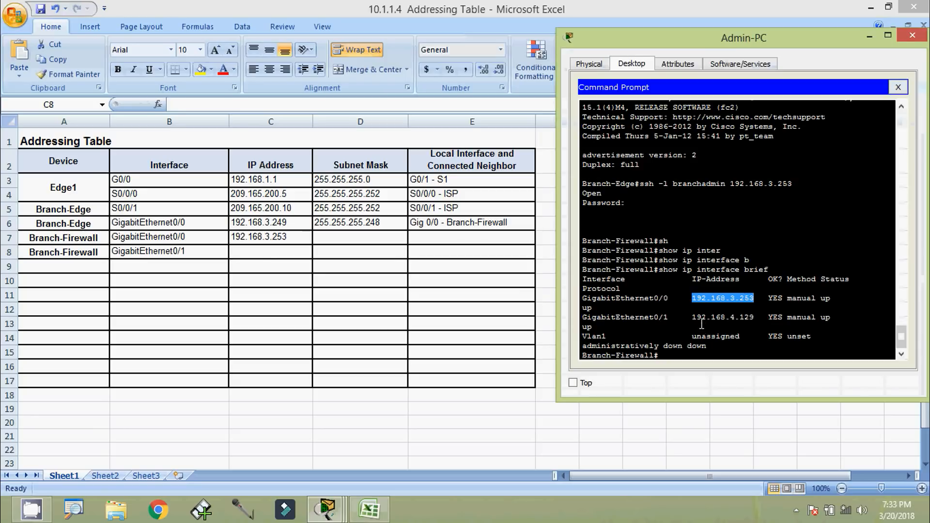
pyautogui.moveTo(694, 320); pyautogui.dragTo(753, 321)
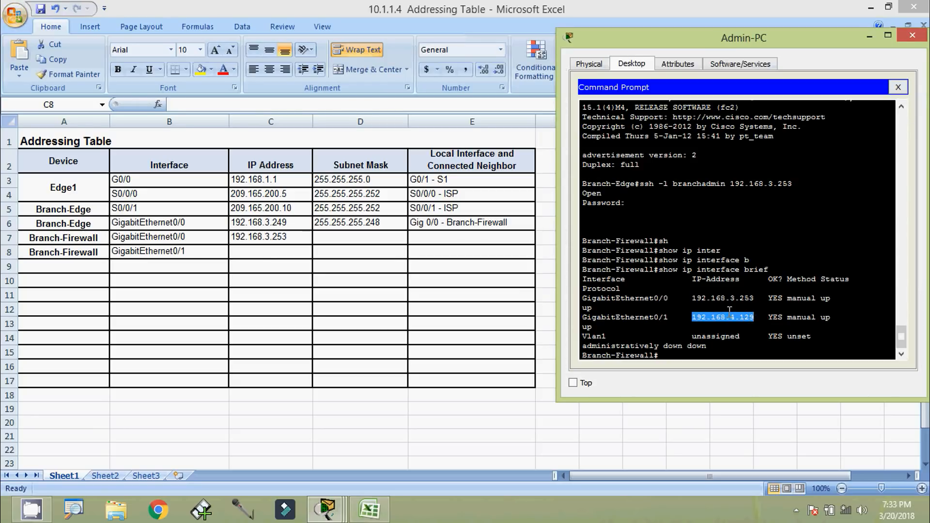
pyautogui.click(280, 252)
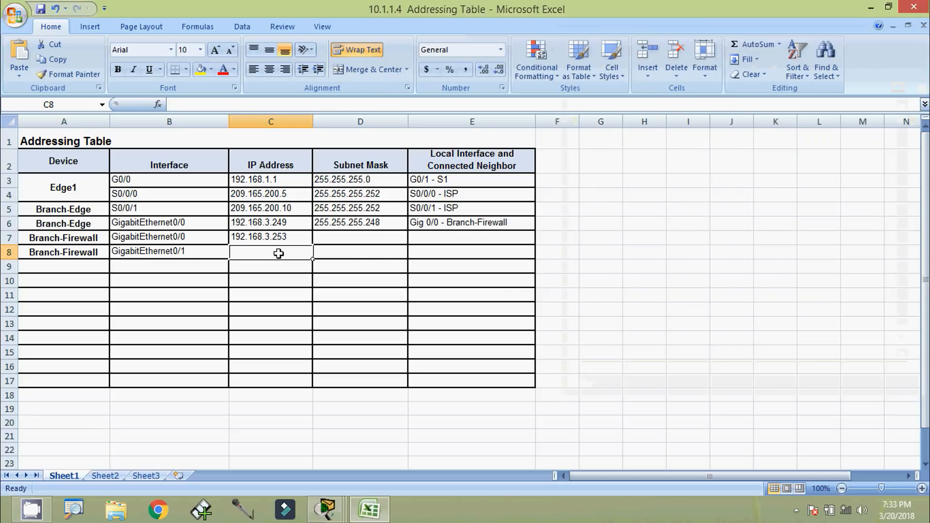
pyautogui.hotkey('ctrl', 'v')
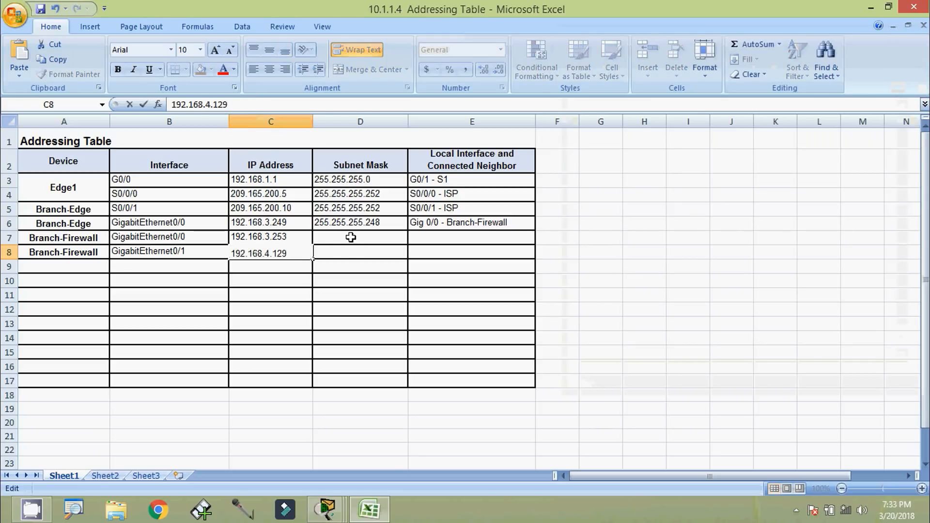
pyautogui.click(346, 253)
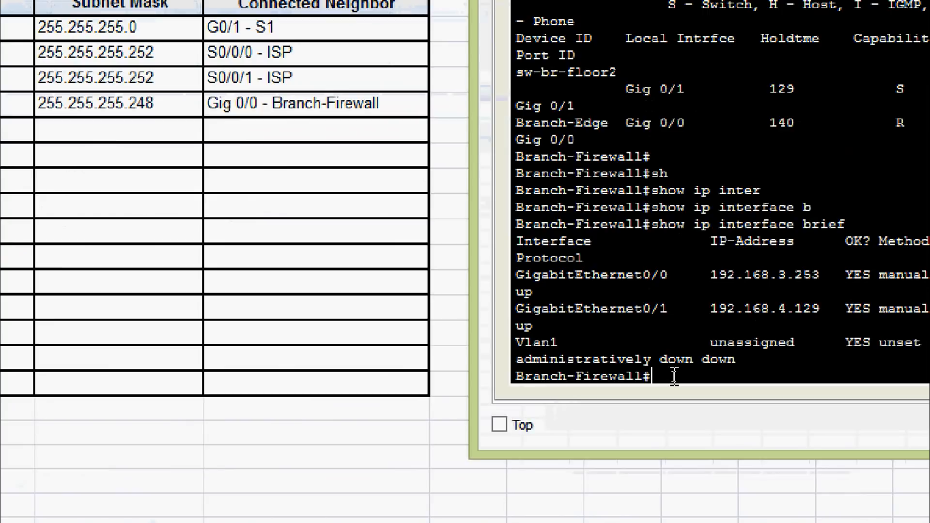
# Run show interfaces gigabitEthernet 0/0 and find its /29 prefix length
pyautogui.write('sh')
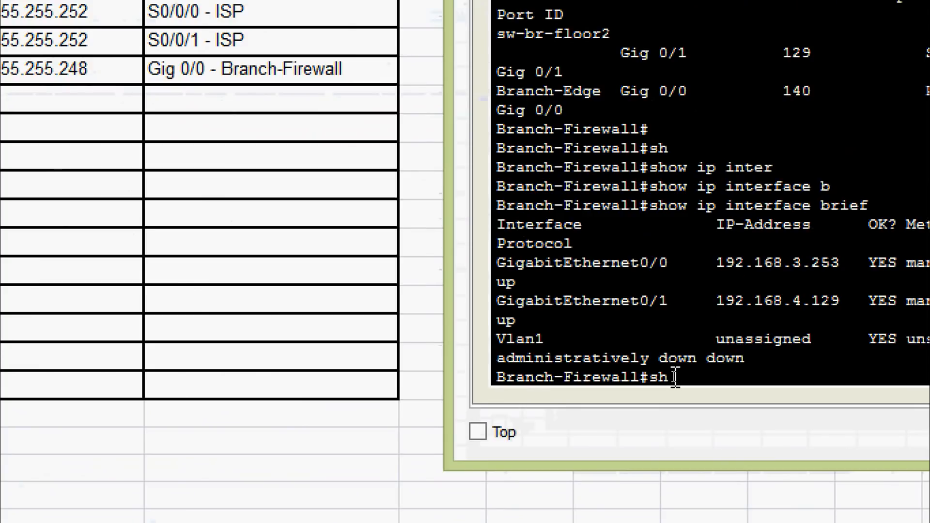
pyautogui.press('Tab')
pyautogui.write('inter')
pyautogui.press('Tab')
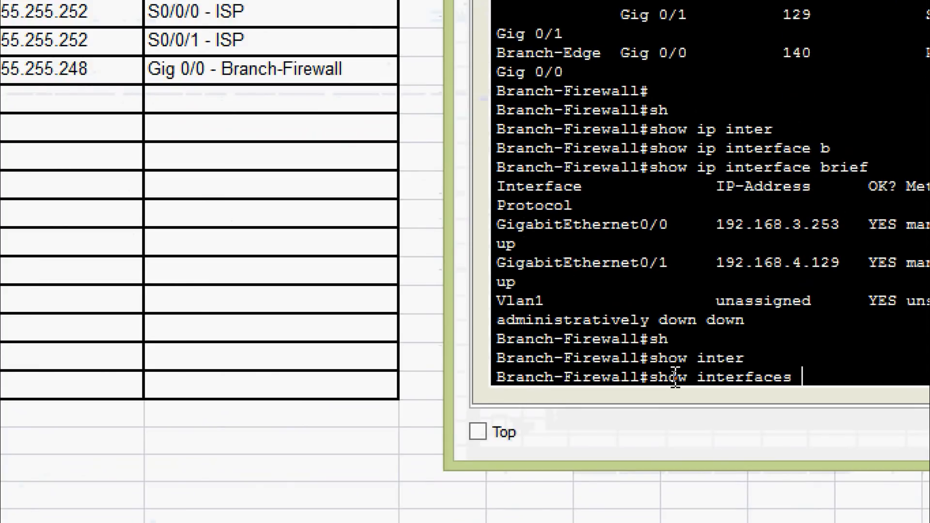
pyautogui.write('g')
pyautogui.press('Tab')
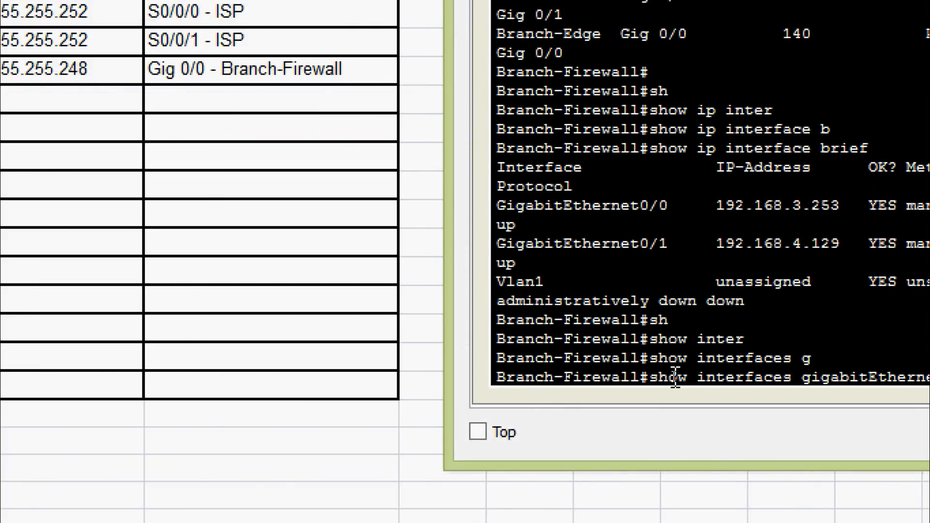
pyautogui.press('Return')
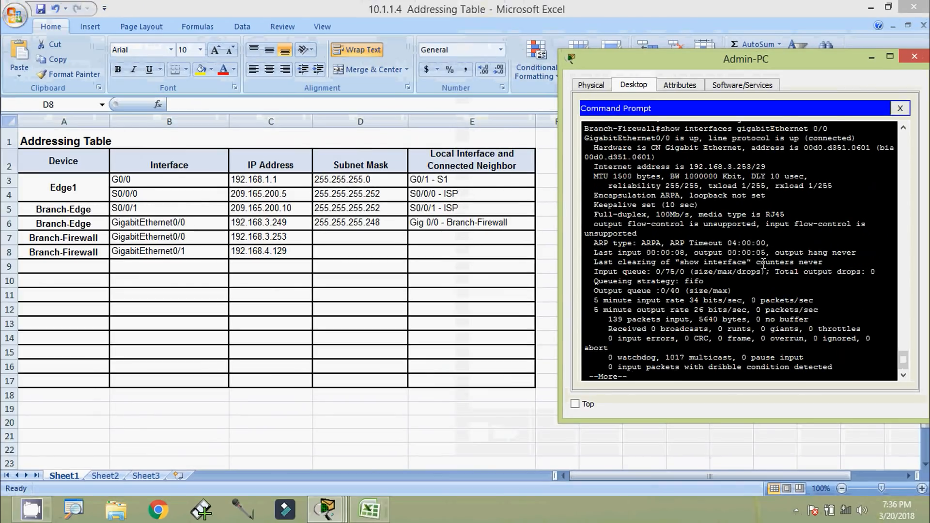
pyautogui.scroll(3, 764, 264)
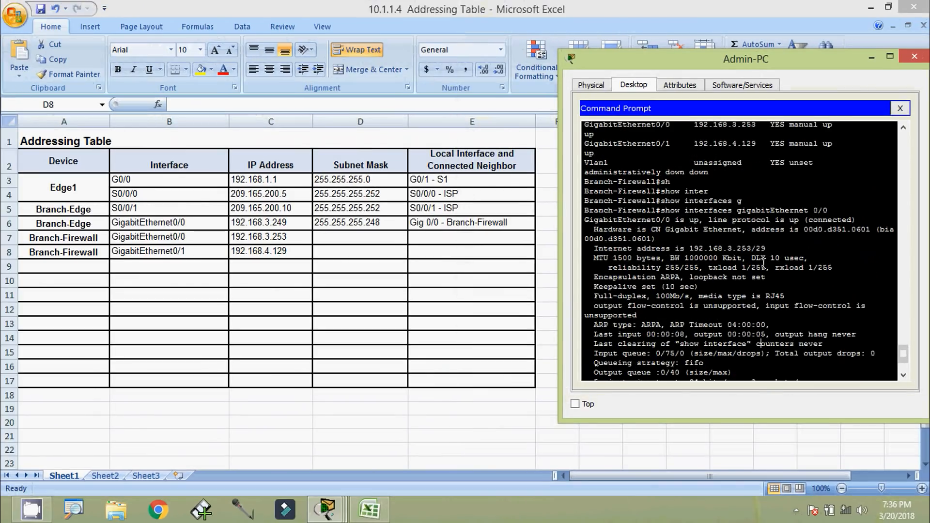
pyautogui.scroll(2, 763, 264)
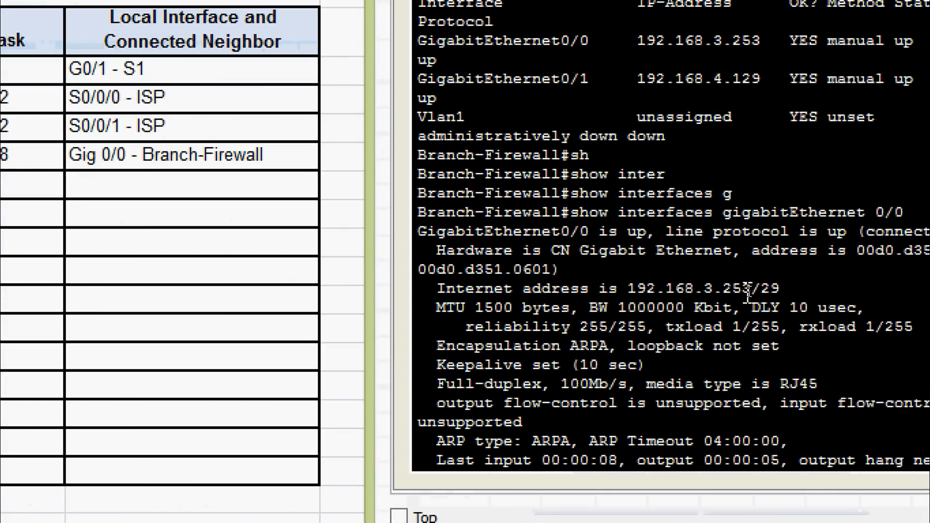
pyautogui.moveTo(748, 289); pyautogui.dragTo(779, 290)
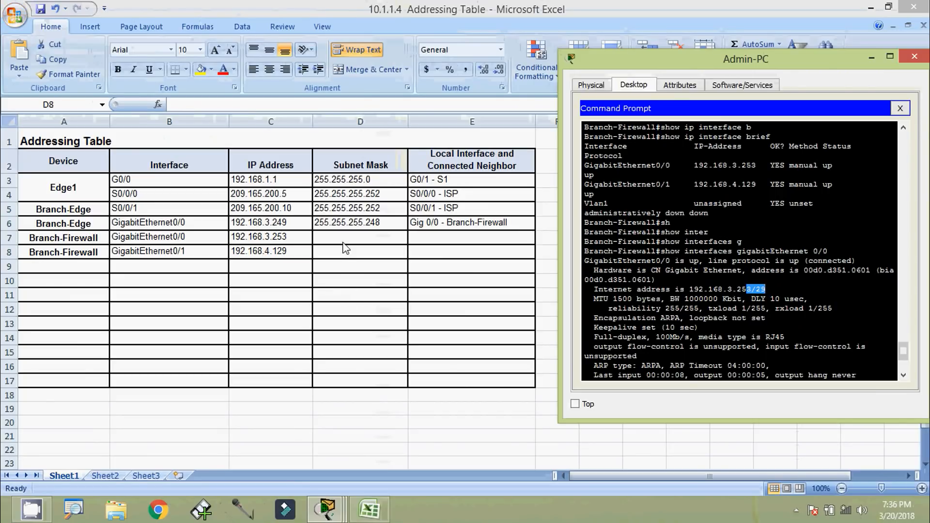
# Enter the subnet mask 255.255.255.248 in cell D7
pyautogui.click(349, 252)
pyautogui.click(355, 240)
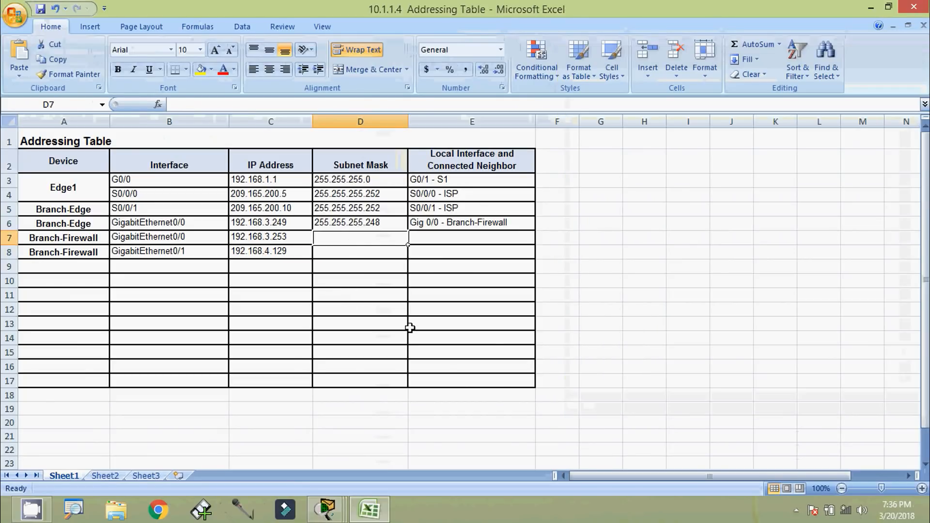
pyautogui.write('255.255')
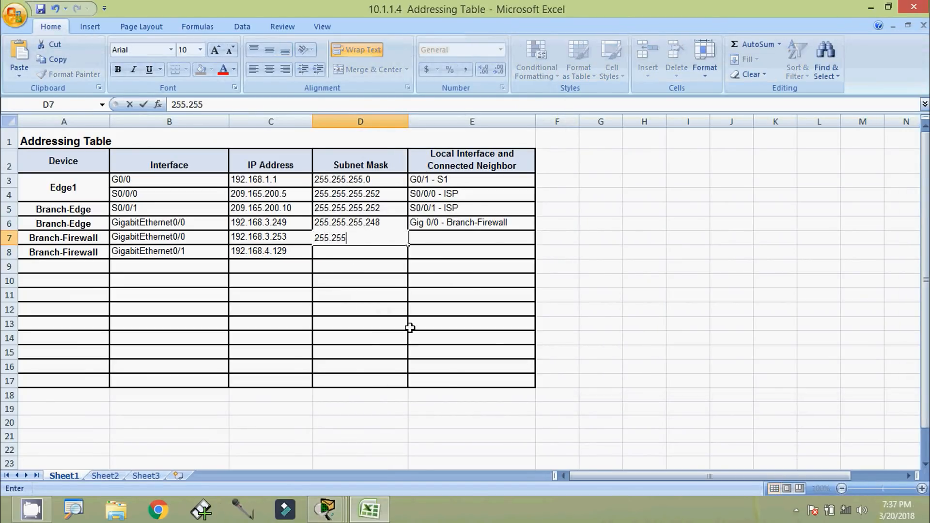
pyautogui.write('.255.248')
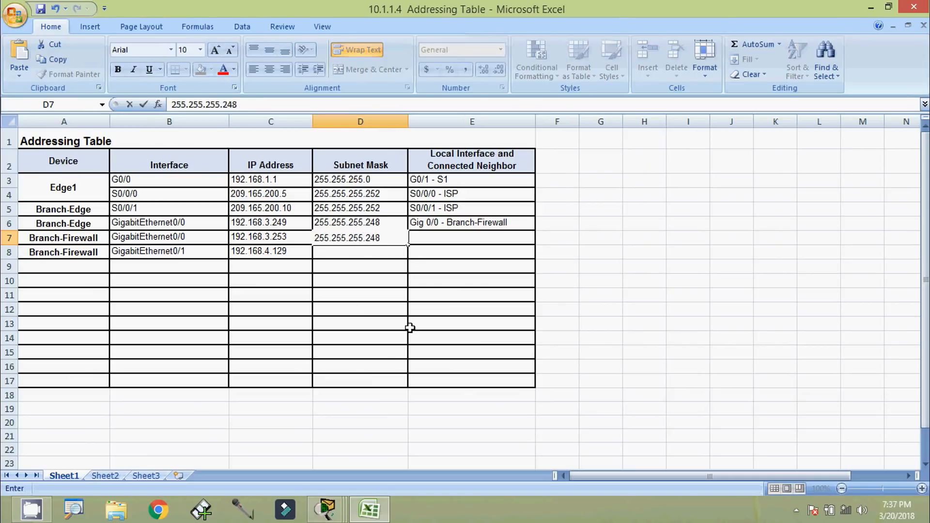
pyautogui.press('Return')
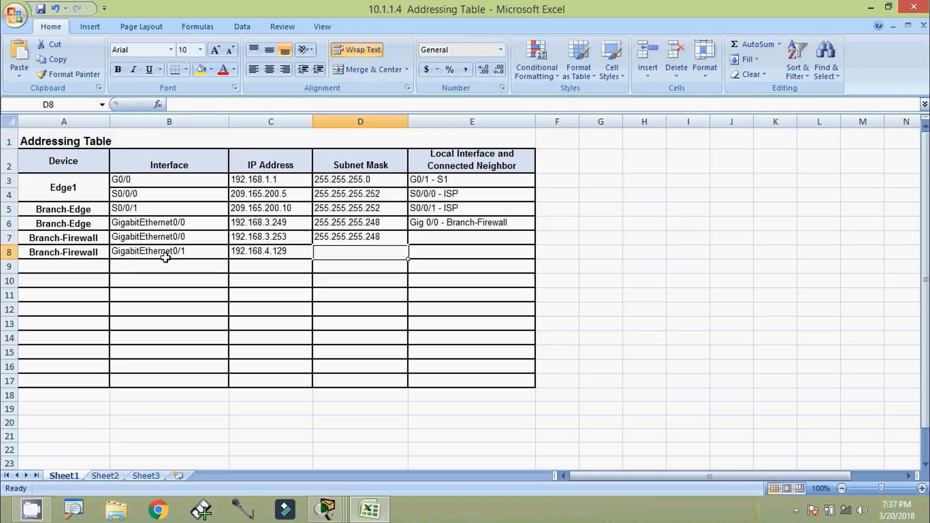
# Show GigabitEthernet0/1 details (192.168.4.129/25) and enter 255.255.255.128 in D8
pyautogui.hotkey('alt', 'Tab')
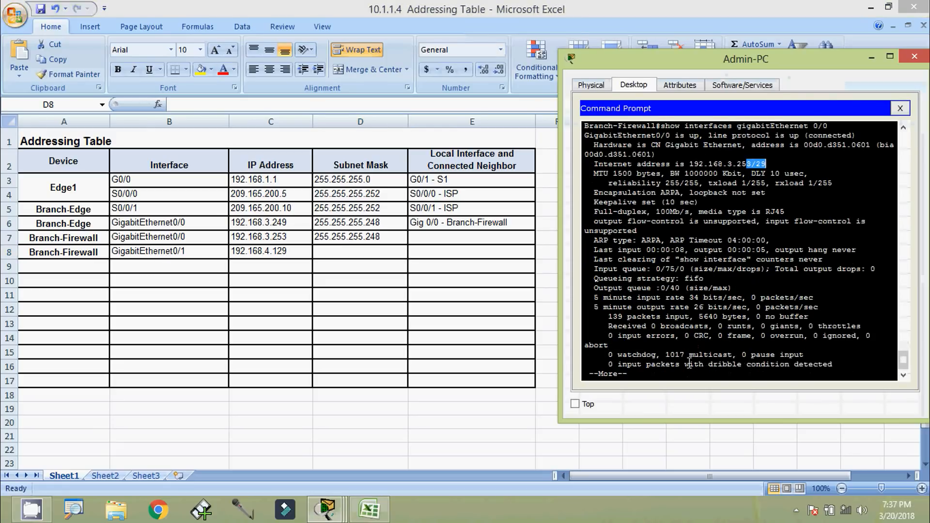
pyautogui.hotkey('ctrl', 'c')
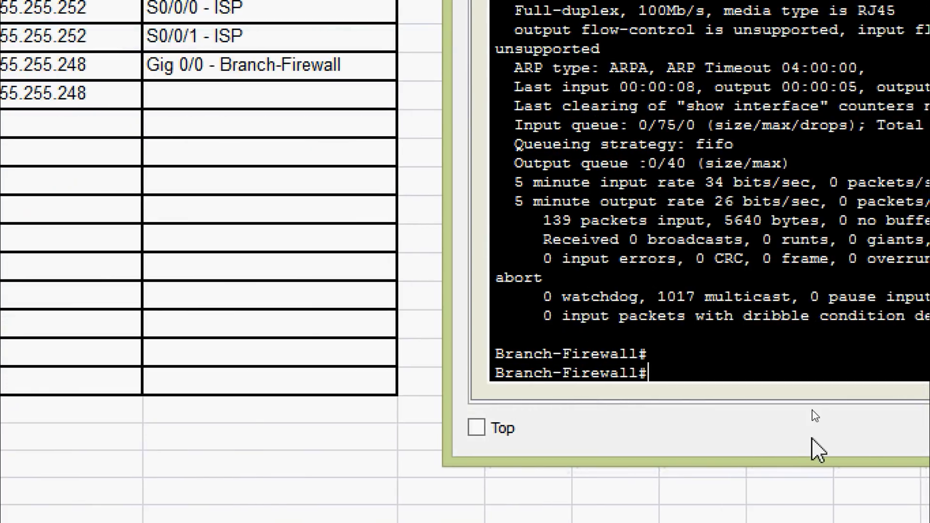
pyautogui.press('Up')
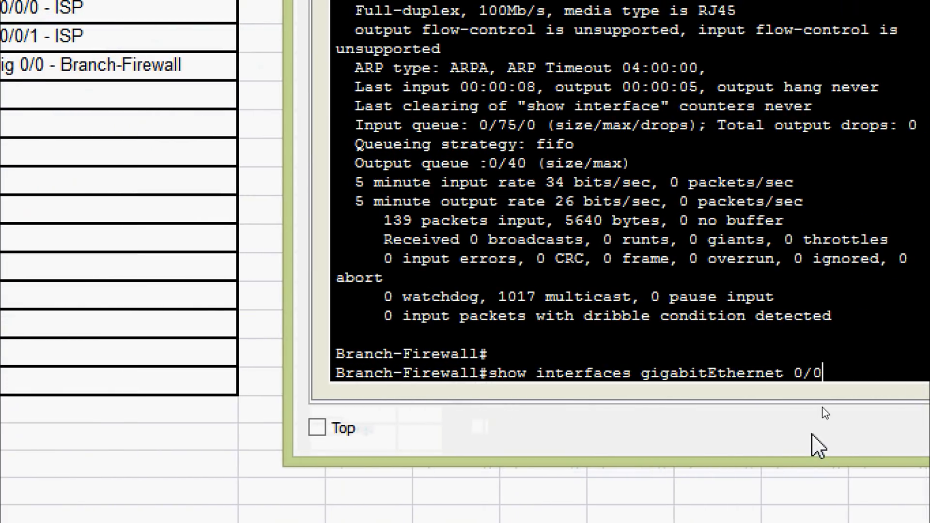
pyautogui.press('Return')
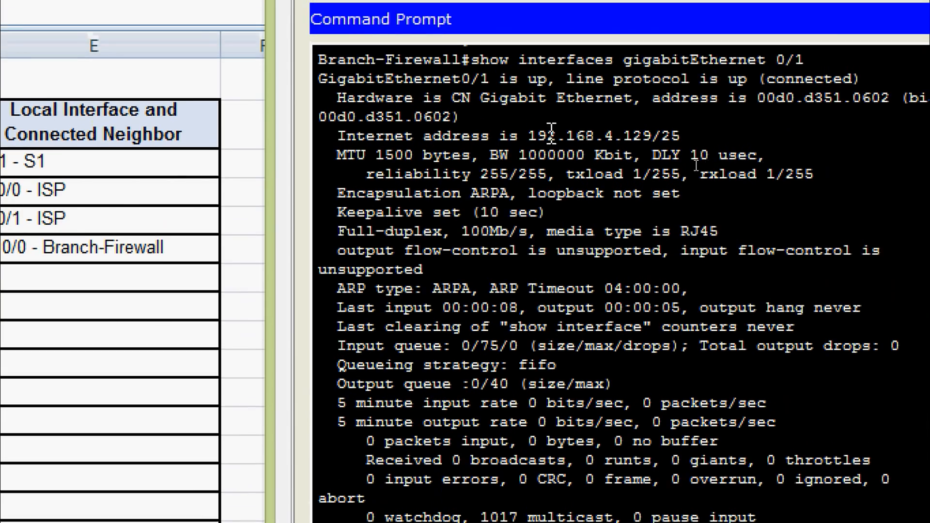
pyautogui.moveTo(528, 135); pyautogui.dragTo(687, 137)
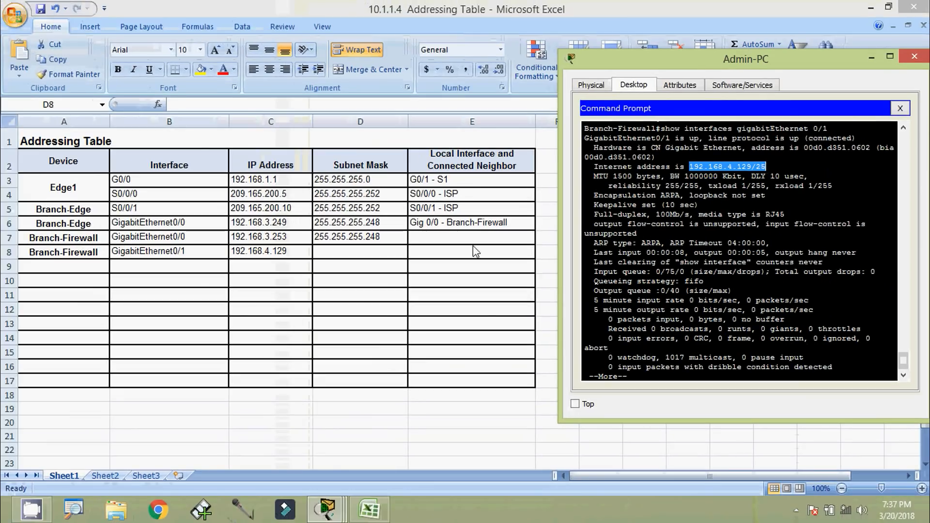
pyautogui.click(359, 252)
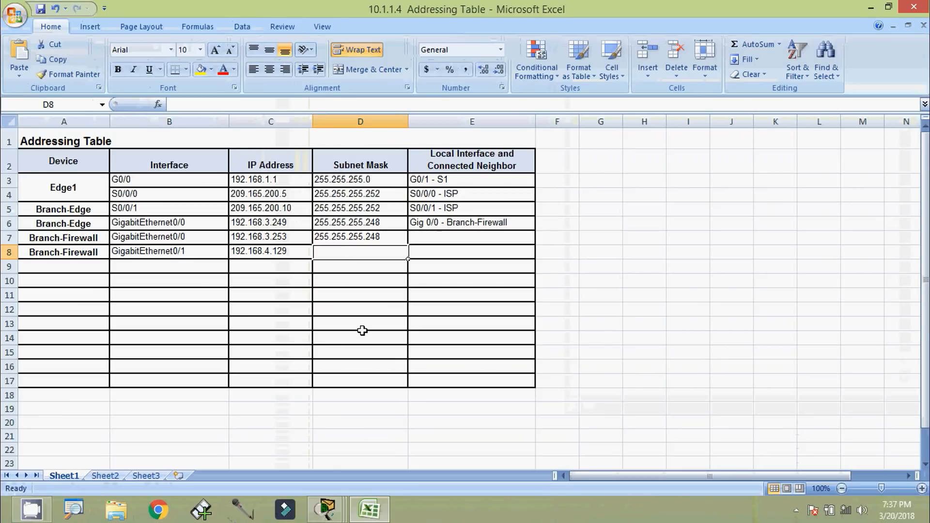
pyautogui.write('255.255.255.1')
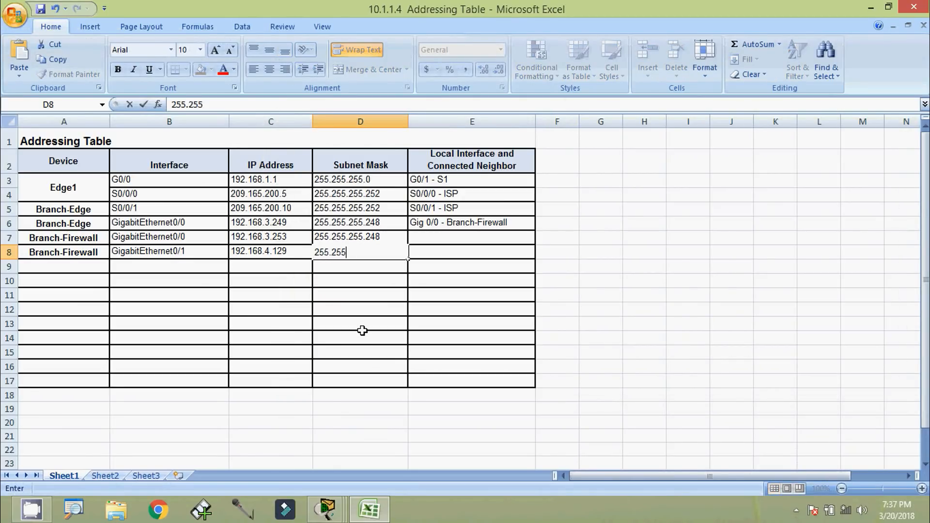
pyautogui.write('28')
pyautogui.press('Return')
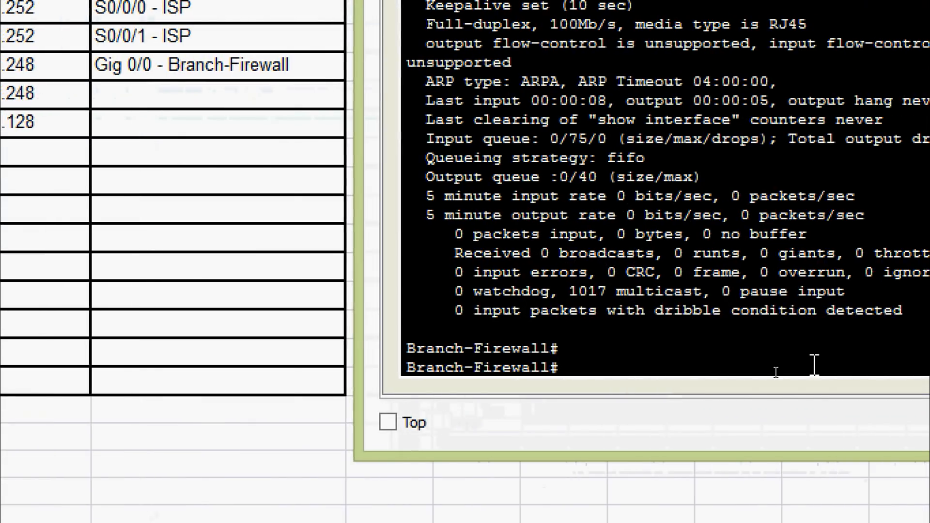
# Run show cdp neighbors on Branch-Firewall
pyautogui.write('sh')
pyautogui.press('Tab')
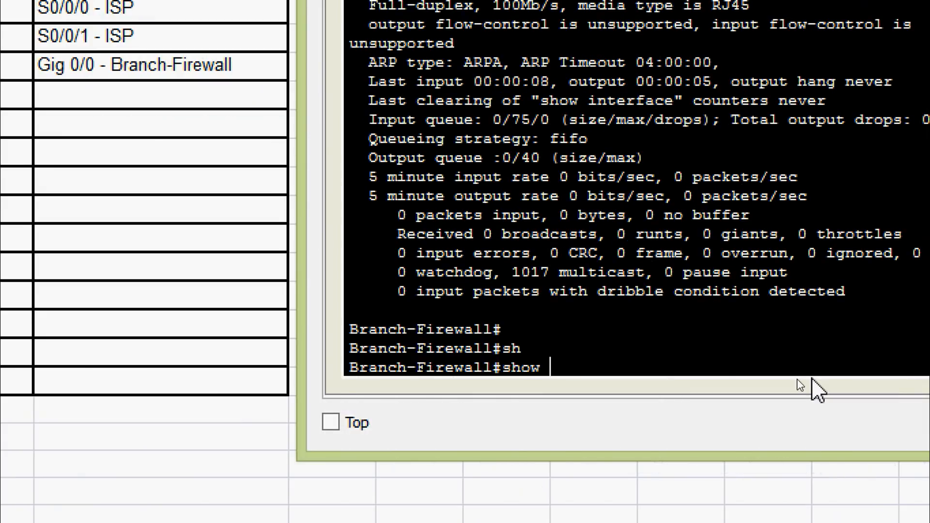
pyautogui.write('cd')
pyautogui.press('Tab')
pyautogui.write('ne')
pyautogui.press('Tab')
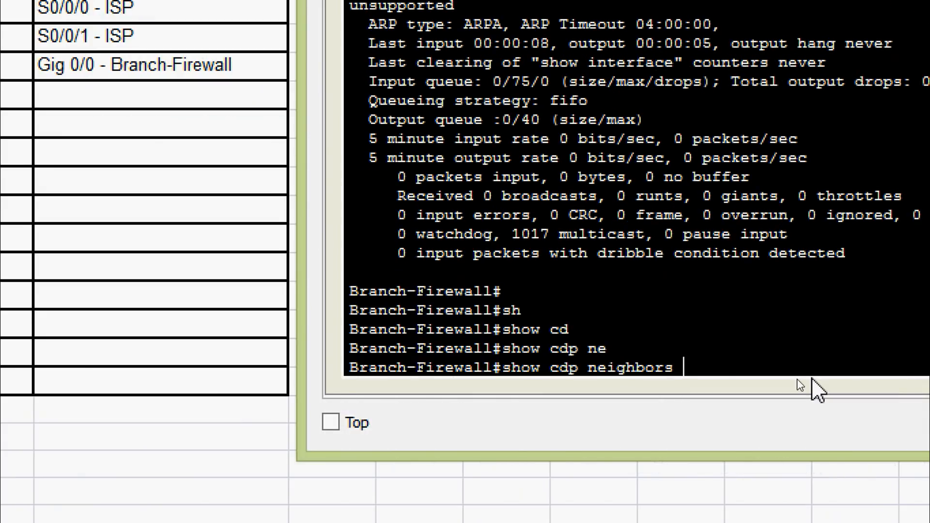
pyautogui.press('Return')
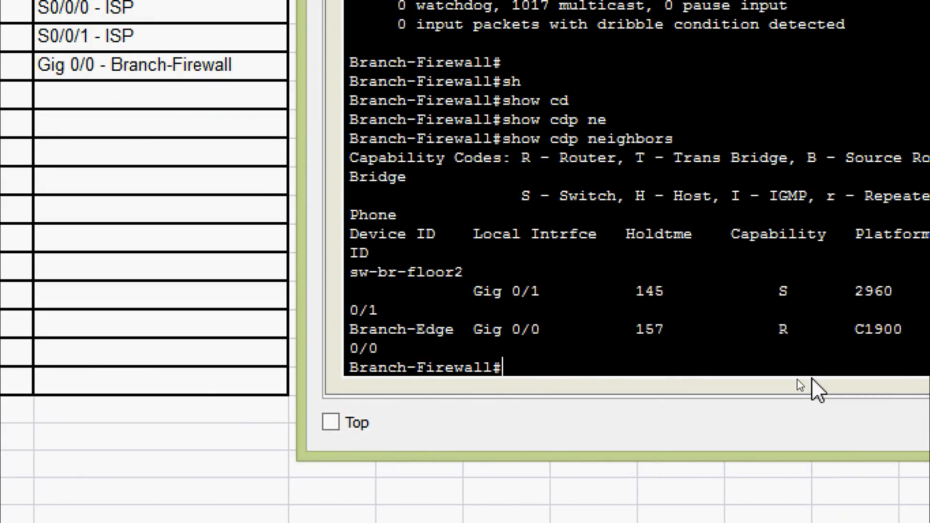
pyautogui.press('Return')
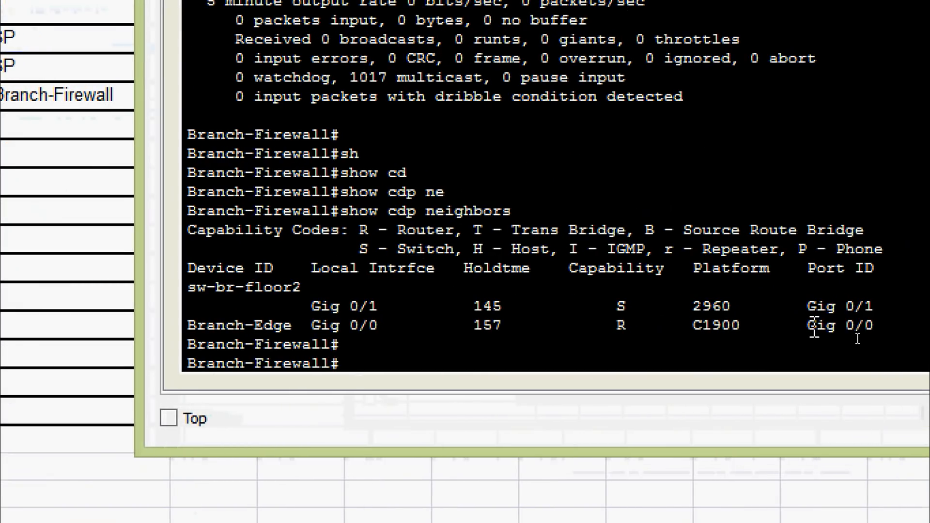
# Copy Branch-Edge's port ID Gig 0/0 from the CDP output
pyautogui.moveTo(808, 325); pyautogui.dragTo(874, 326)
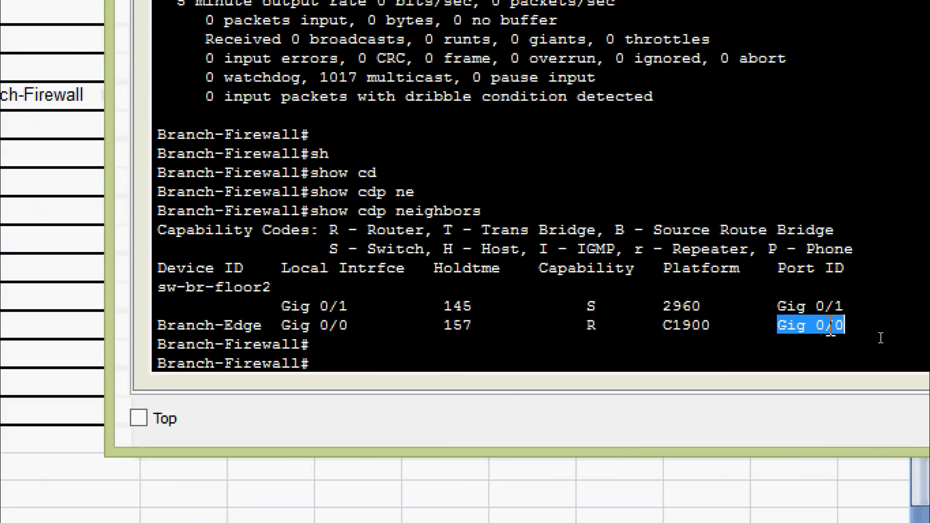
pyautogui.rightClick(861, 327)
pyautogui.click(848, 343)
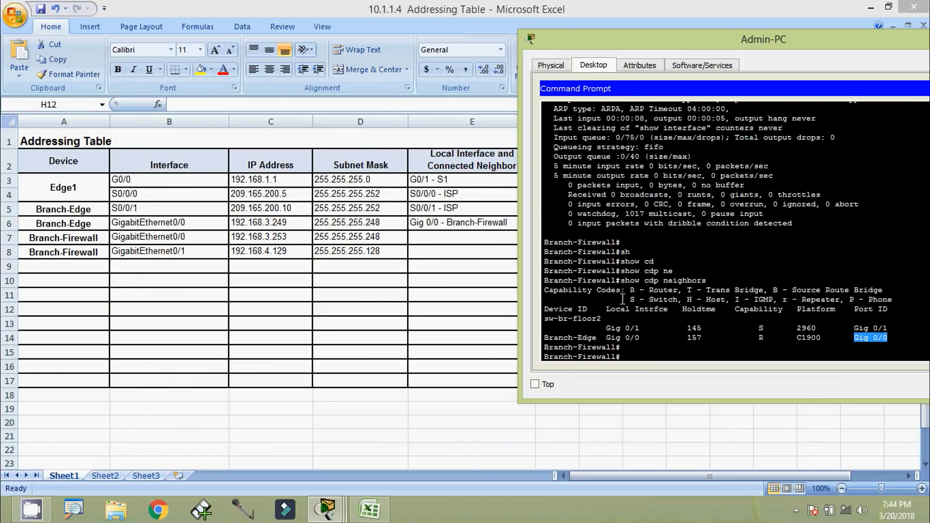
# Paste Gig 0/0 into E7 and delete the wrongly typed Branch-Firewall name
pyautogui.click(465, 243)
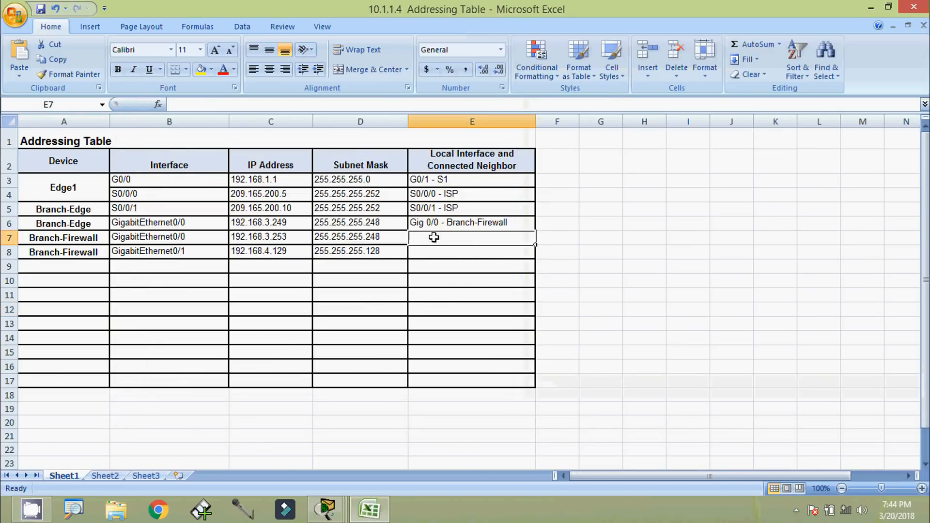
pyautogui.click(238, 103)
pyautogui.hotkey('ctrl', 'v')
pyautogui.write('- Branch-Firewall')
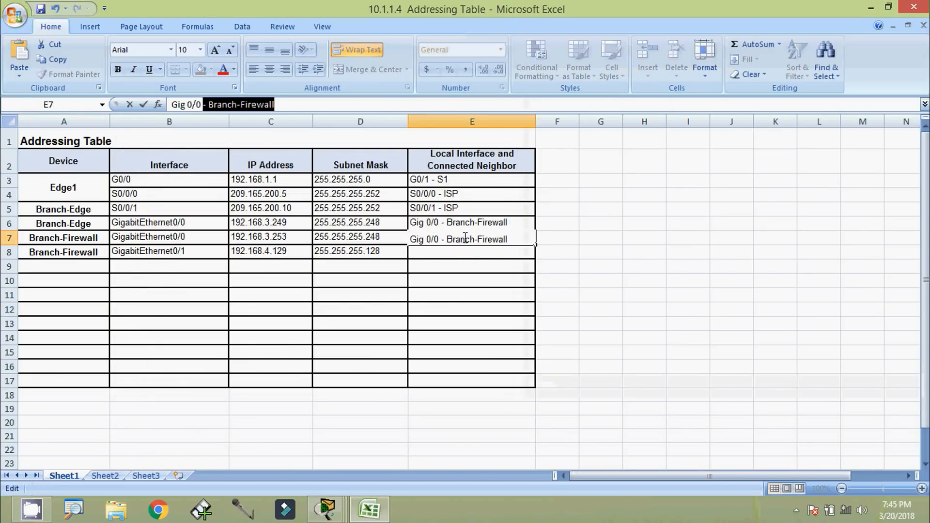
pyautogui.doubleClick(465, 238)
pyautogui.moveTo(507, 238); pyautogui.dragTo(454, 241)
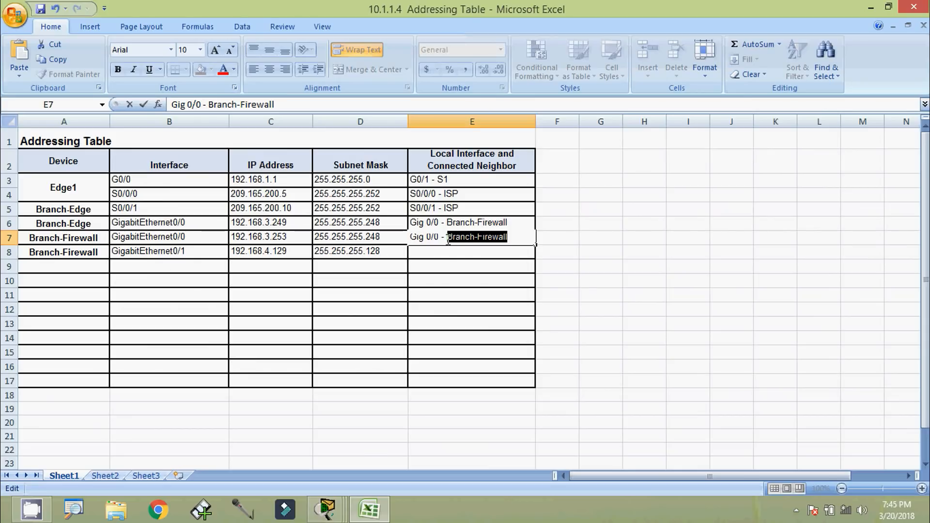
pyautogui.press('BackSpace')
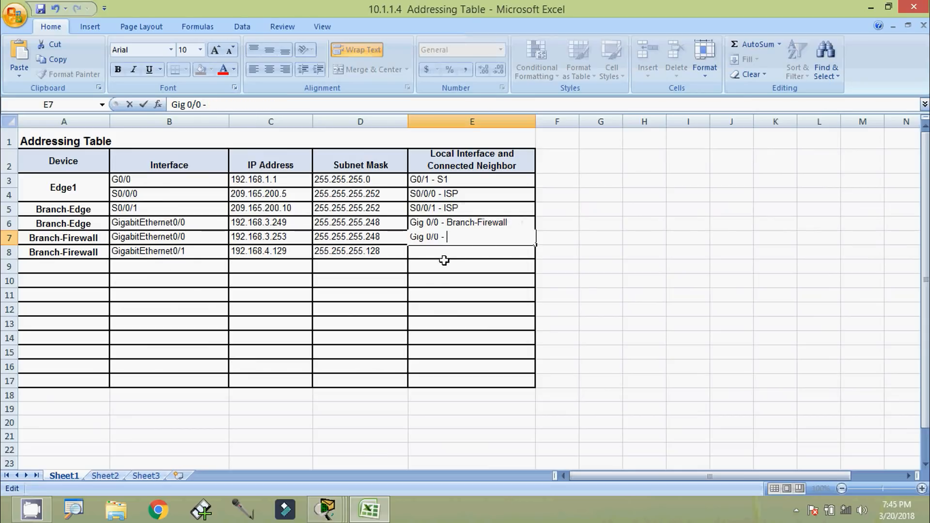
# Copy Branch-Edge from A6 and complete E7 as 'Gig 0/0 - Branch-Edge'
pyautogui.click(79, 228)
pyautogui.moveTo(237, 104); pyautogui.dragTo(164, 104)
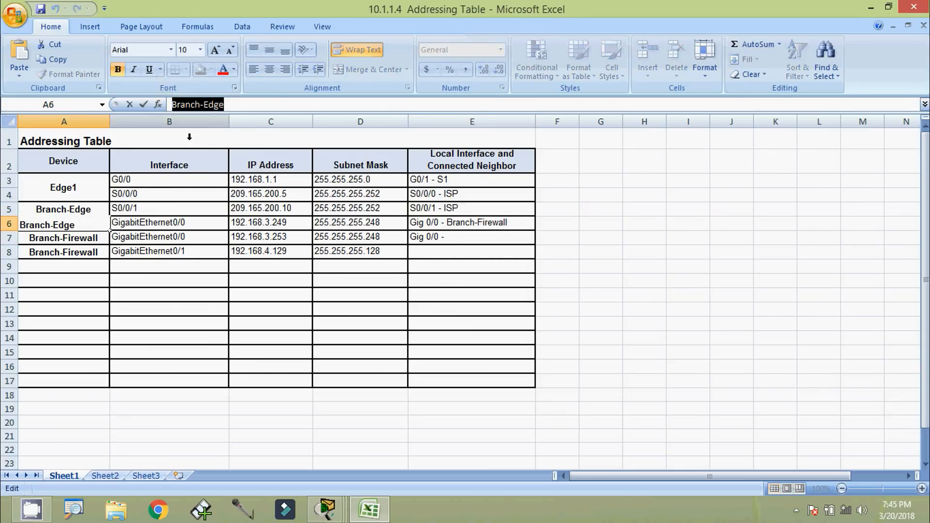
pyautogui.click(465, 239)
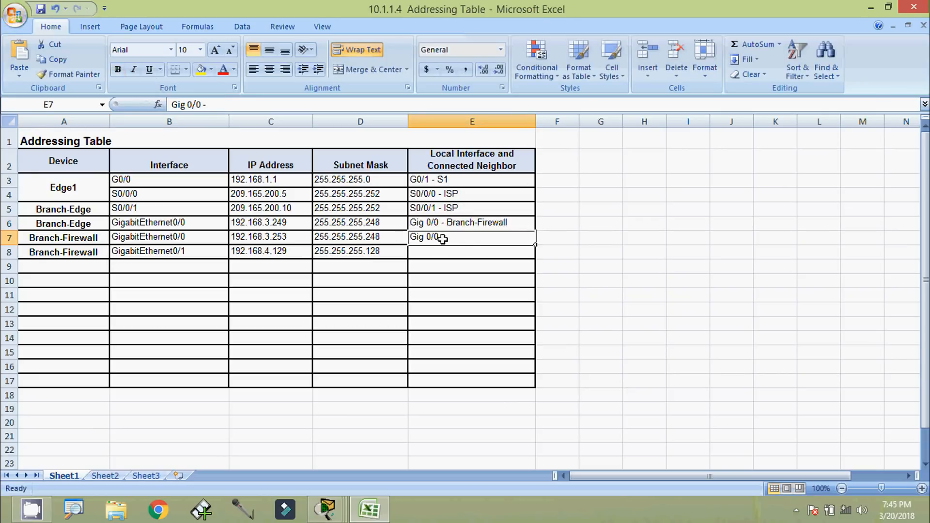
pyautogui.click(229, 104)
pyautogui.hotkey('ctrl', 'v')
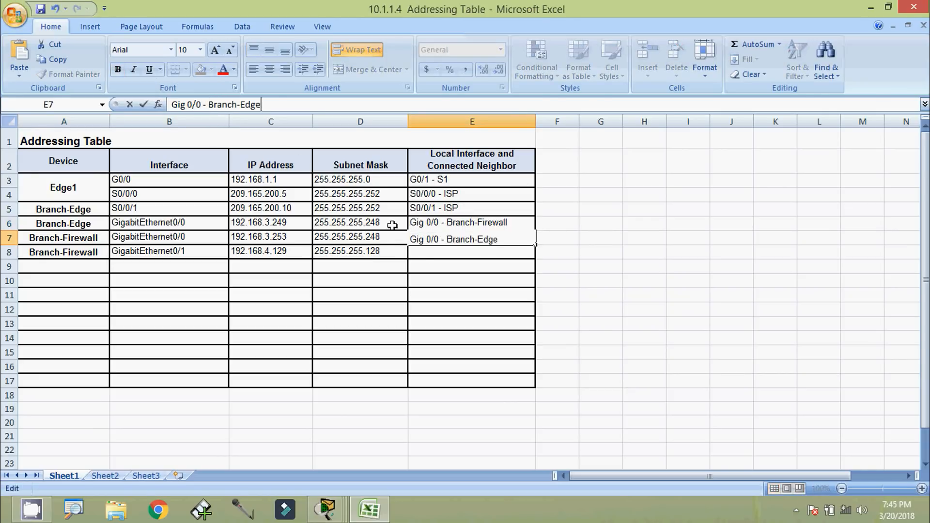
pyautogui.press('Return')
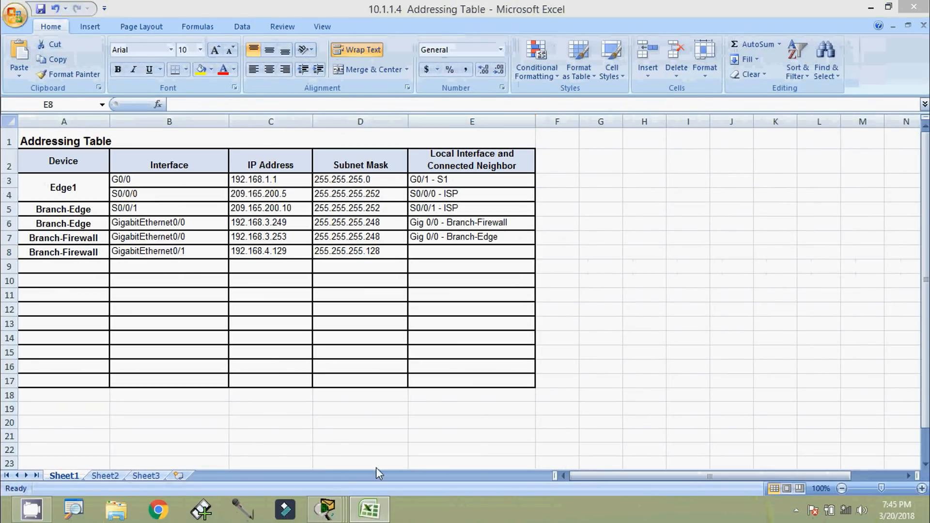
pyautogui.hotkey('alt', 'Tab')
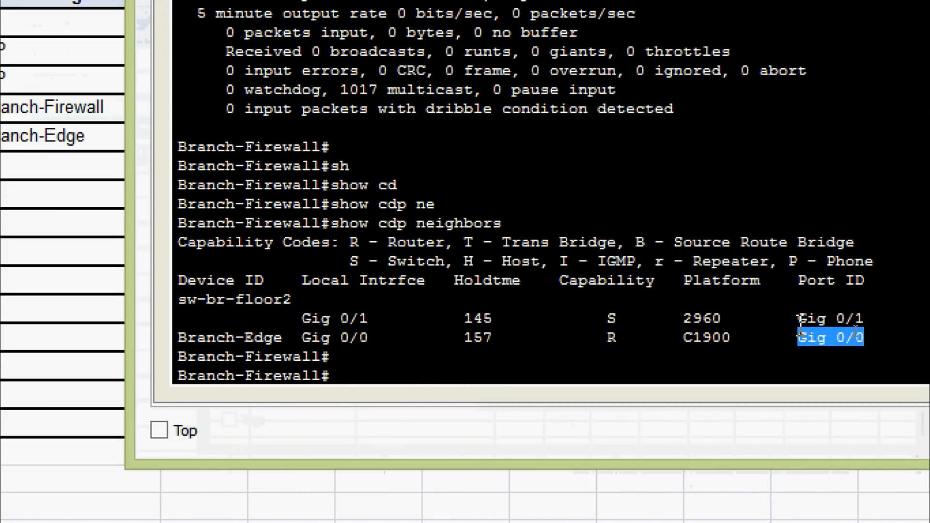
# Copy Gig 0/1 from the CDP output and enter 'Gig 0/1 -' in E8
pyautogui.moveTo(855, 329)
pyautogui.mouseDown()
pyautogui.moveTo(884, 328)
pyautogui.moveTo(847, 322)
pyautogui.mouseUp()
pyautogui.rightClick(814, 316)
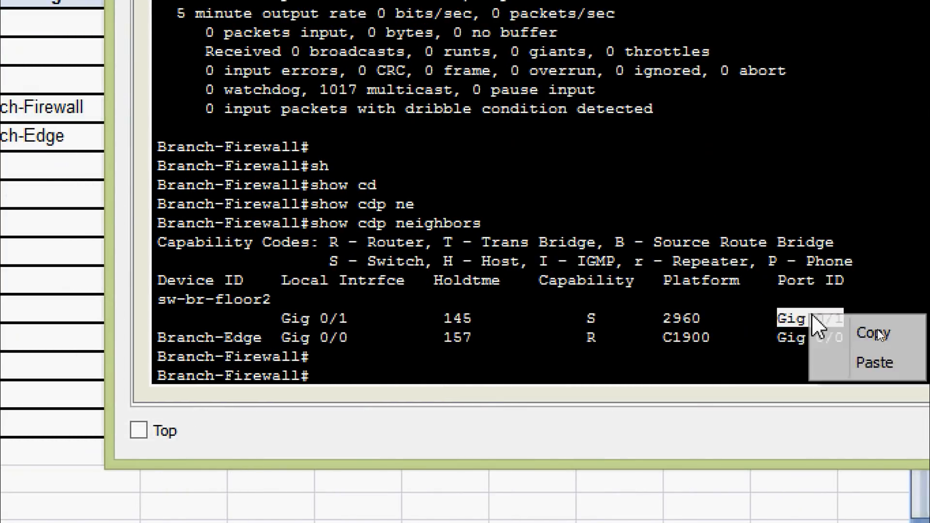
pyautogui.click(845, 339)
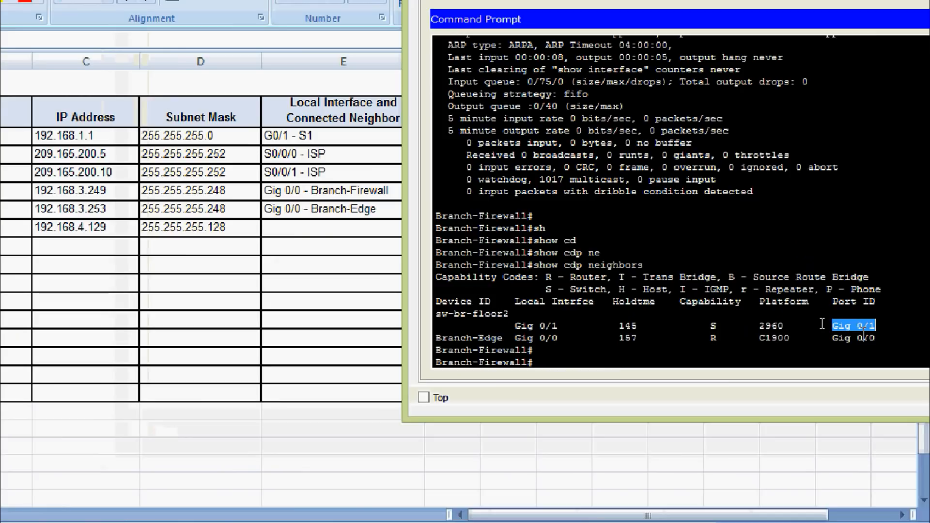
pyautogui.click(314, 227)
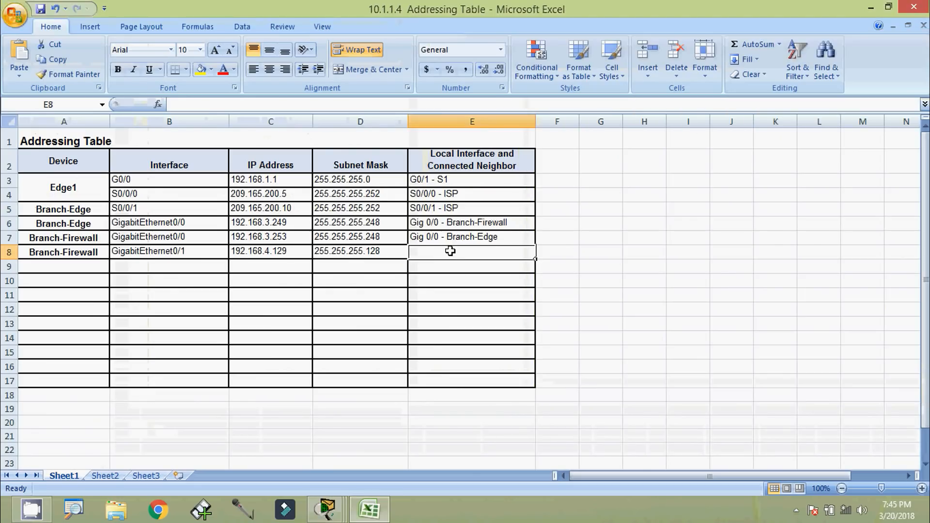
pyautogui.hotkey('ctrl', 'v')
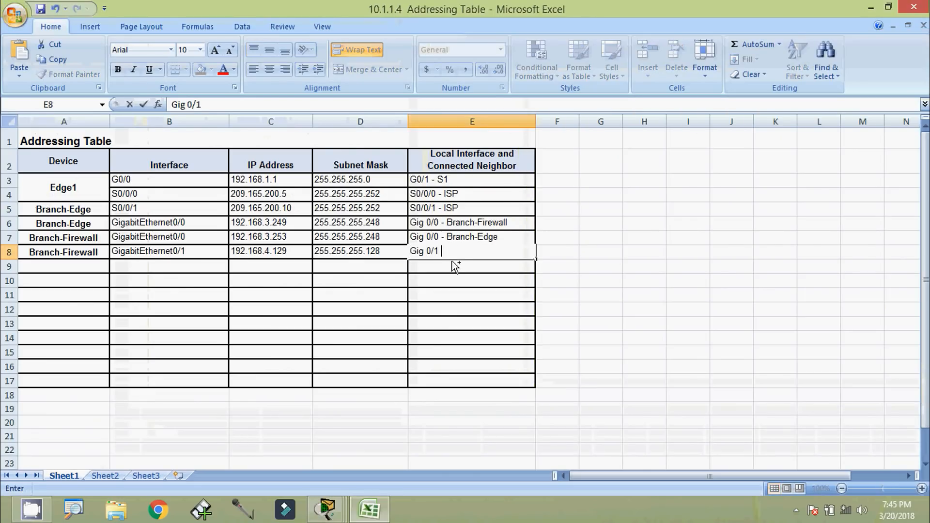
pyautogui.write('-')
# Copy sw-br-floor2 from the terminal and append it to E8
pyautogui.hotkey('alt', 'Tab')
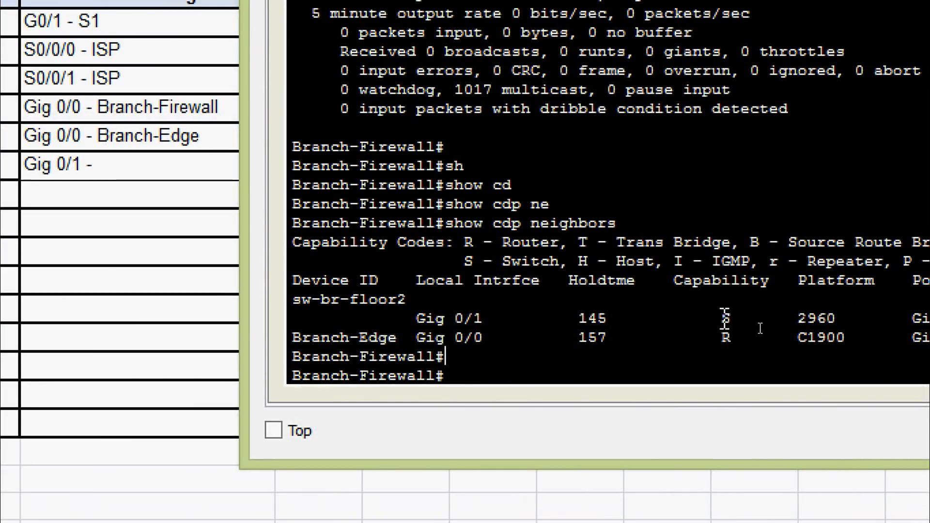
pyautogui.doubleClick(726, 318)
pyautogui.doubleClick(797, 318)
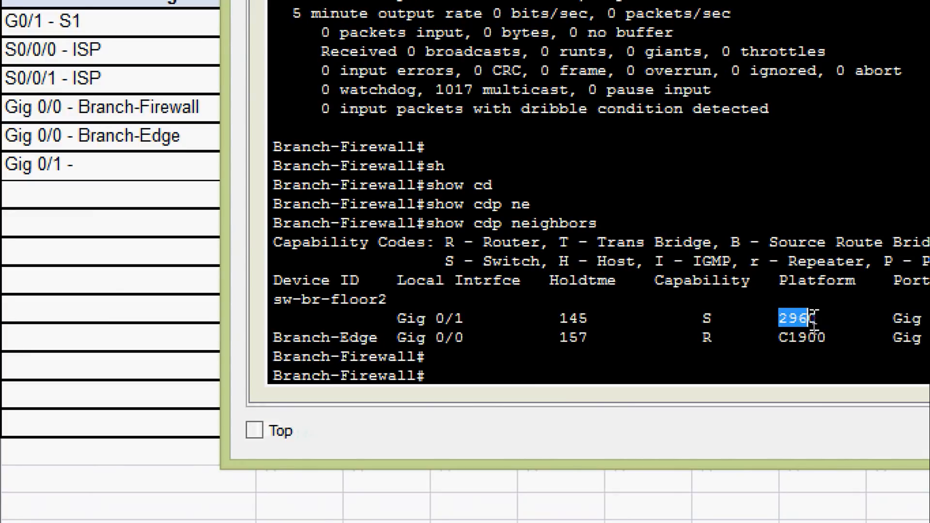
pyautogui.click(383, 303)
pyautogui.moveTo(382, 304); pyautogui.dragTo(264, 301)
pyautogui.rightClick(342, 305)
pyautogui.click(366, 321)
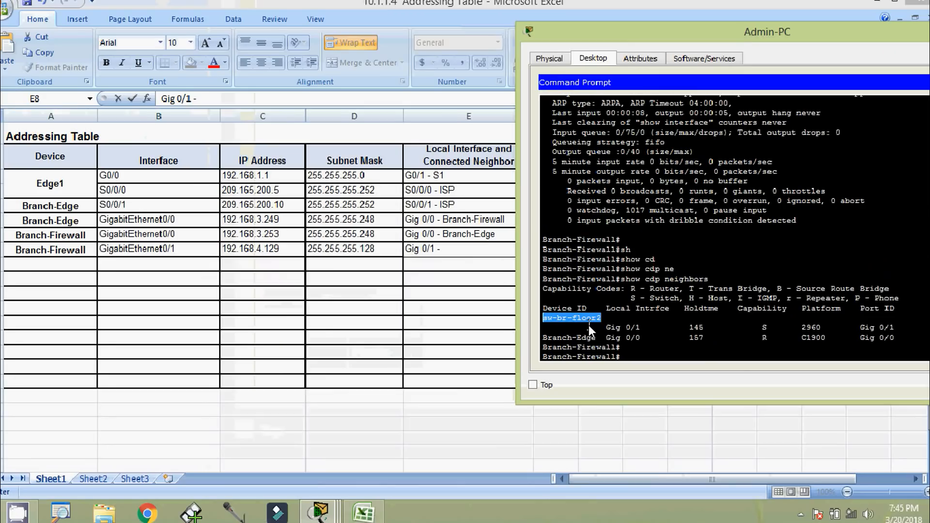
pyautogui.click(484, 255)
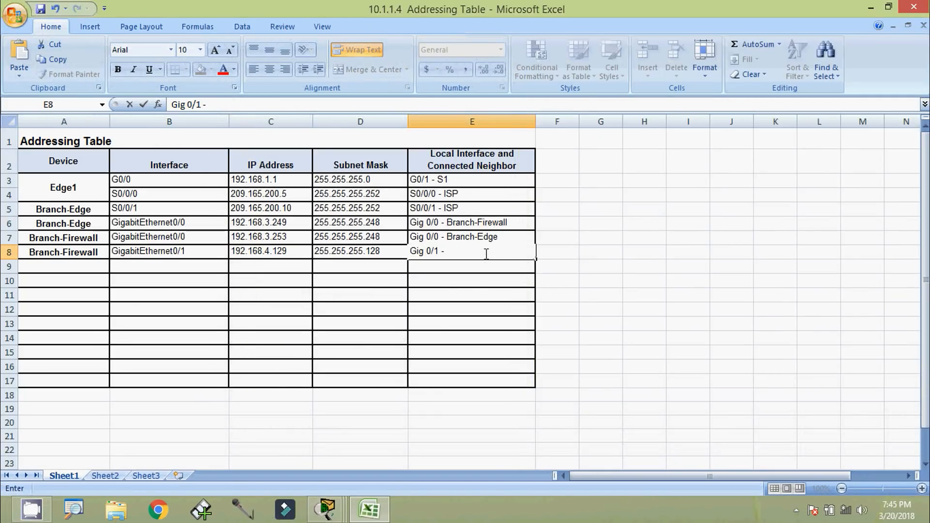
pyautogui.hotkey('ctrl', 'v')
pyautogui.click(482, 276)
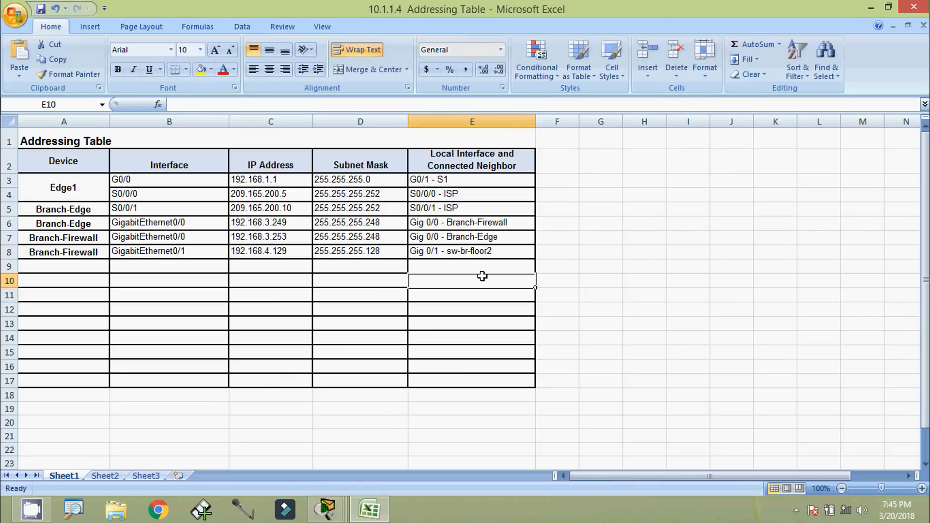
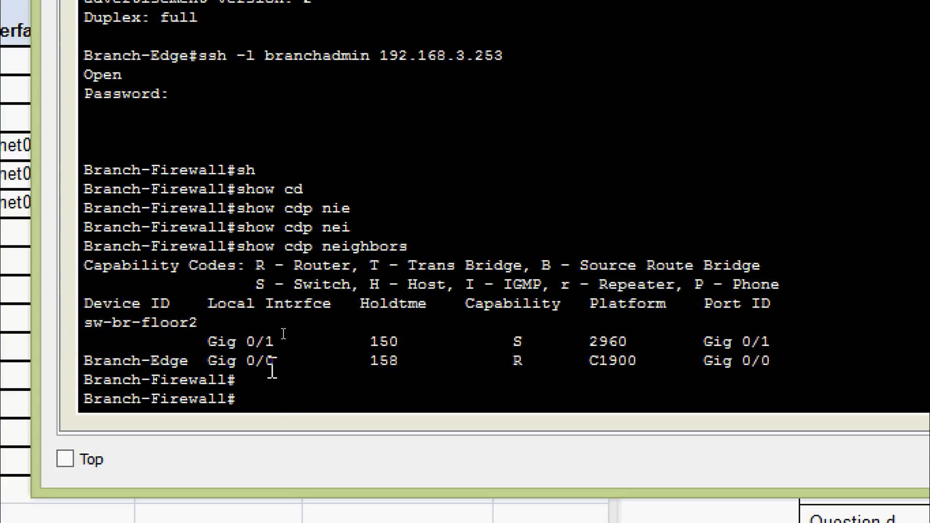
# Review the CDP neighbor list, picking out sw-br-floor2 and its switch capability
pyautogui.moveTo(524, 363); pyautogui.dragTo(104, 365)
pyautogui.click(157, 362)
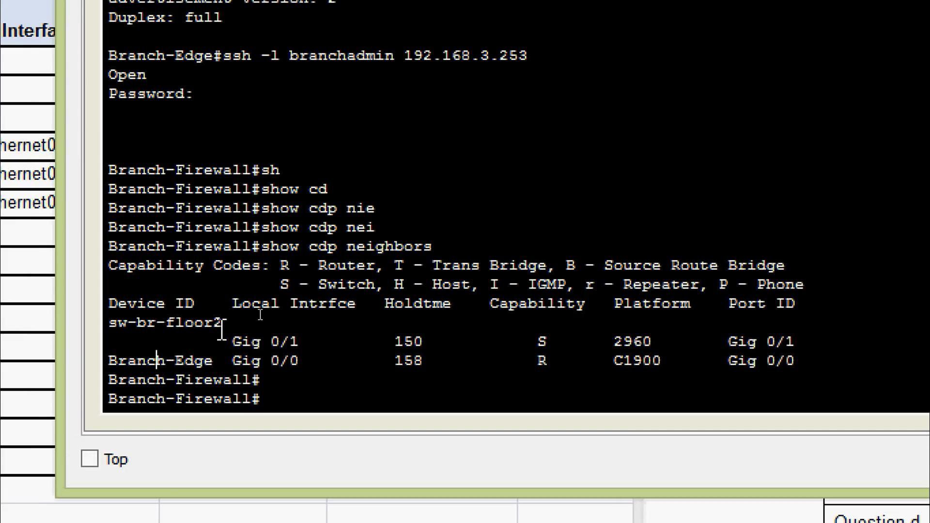
pyautogui.moveTo(222, 328); pyautogui.dragTo(120, 332)
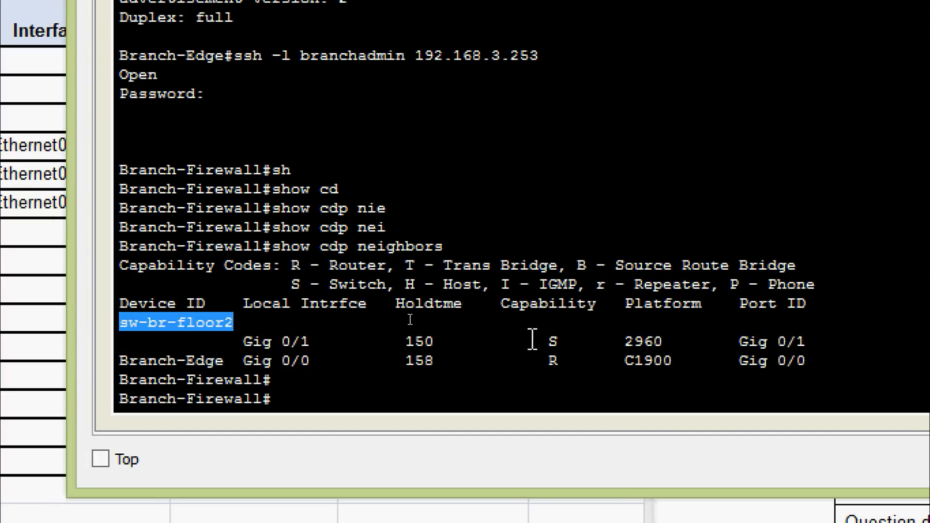
pyautogui.moveTo(530, 342); pyautogui.dragTo(562, 342)
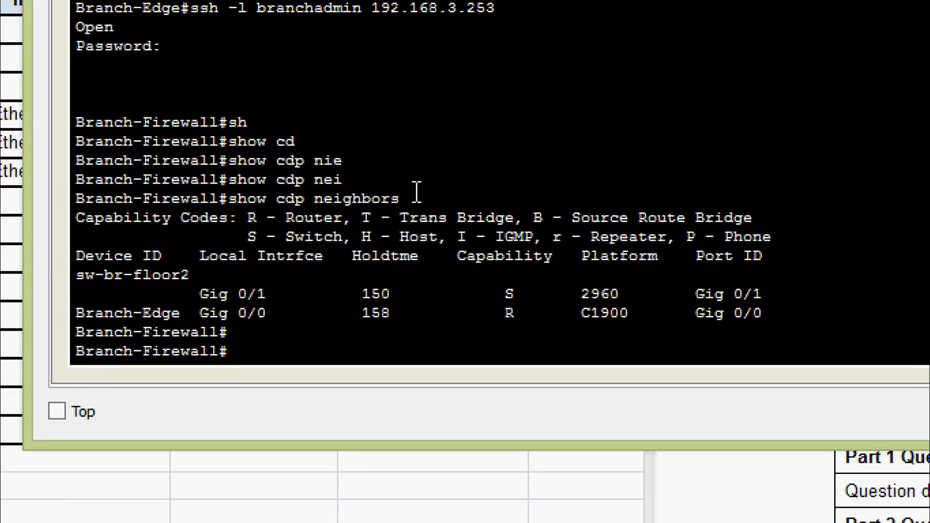
# Run show cdp neighbors detail on Branch-Firewall and page through the full output
pyautogui.write('sh')
pyautogui.press('Tab')
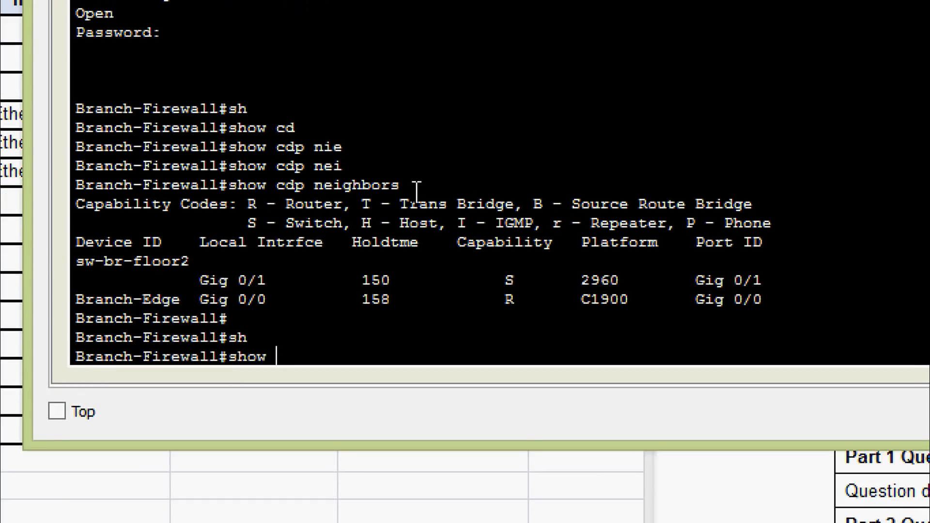
pyautogui.write('cdp')
pyautogui.press('Tab')
pyautogui.write('ne')
pyautogui.press('Tab')
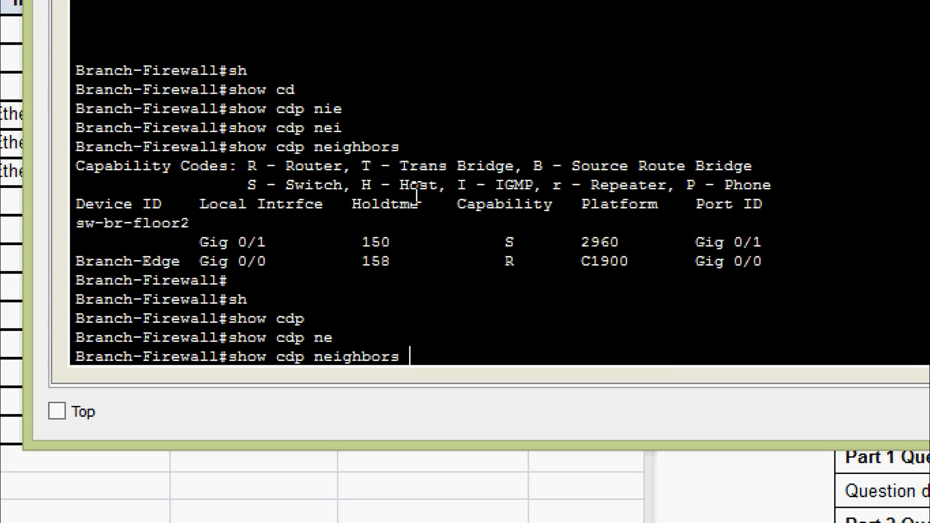
pyautogui.write('de')
pyautogui.press('Tab')
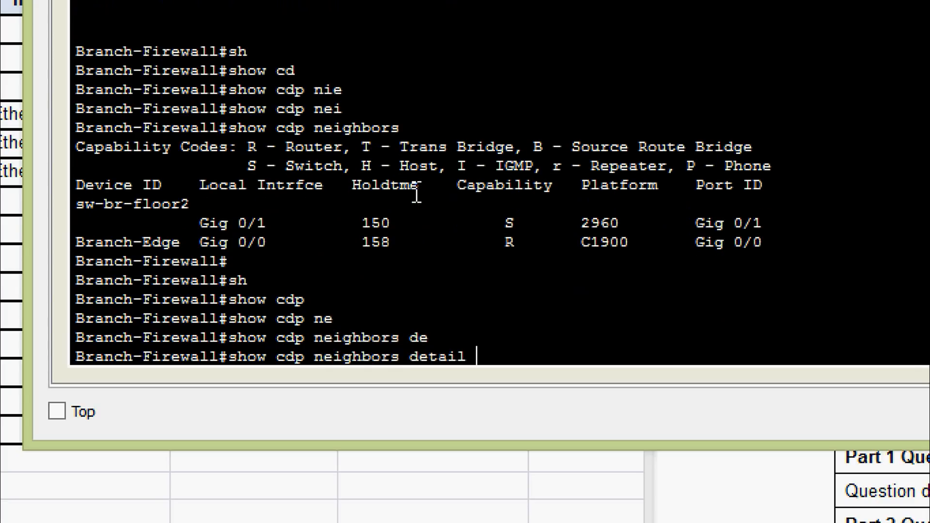
pyautogui.press('Return')
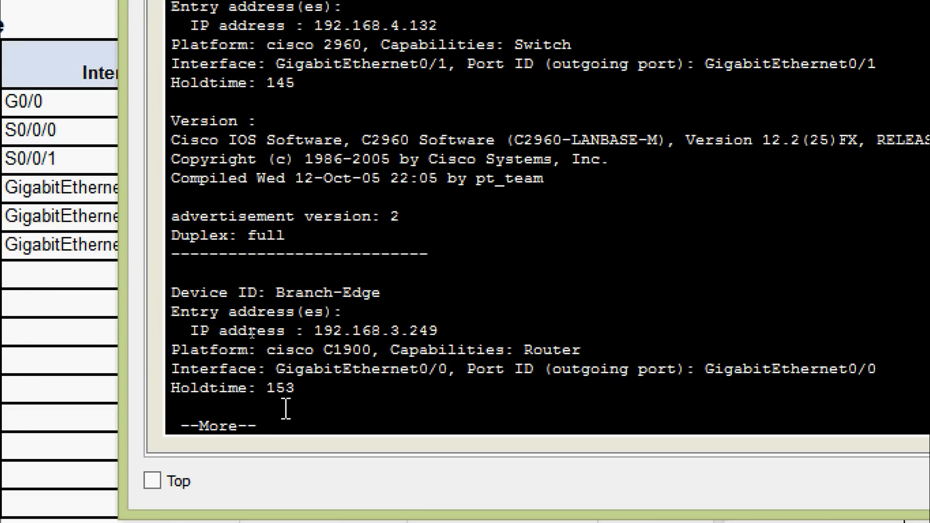
pyautogui.press('space')
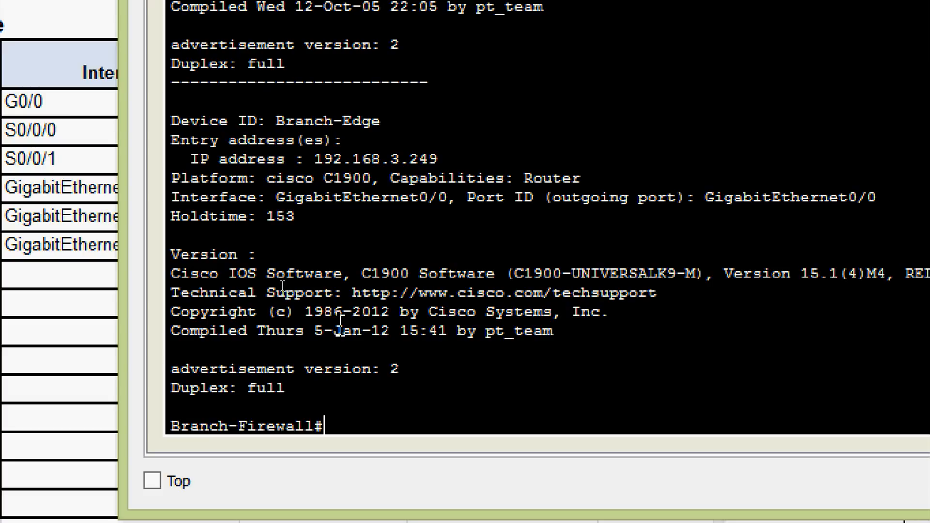
# Locate sw-br-floor2's address 192.168.4.132 and neighbor Branch-Edge in the detailed output
pyautogui.scroll(3, 349, 315)
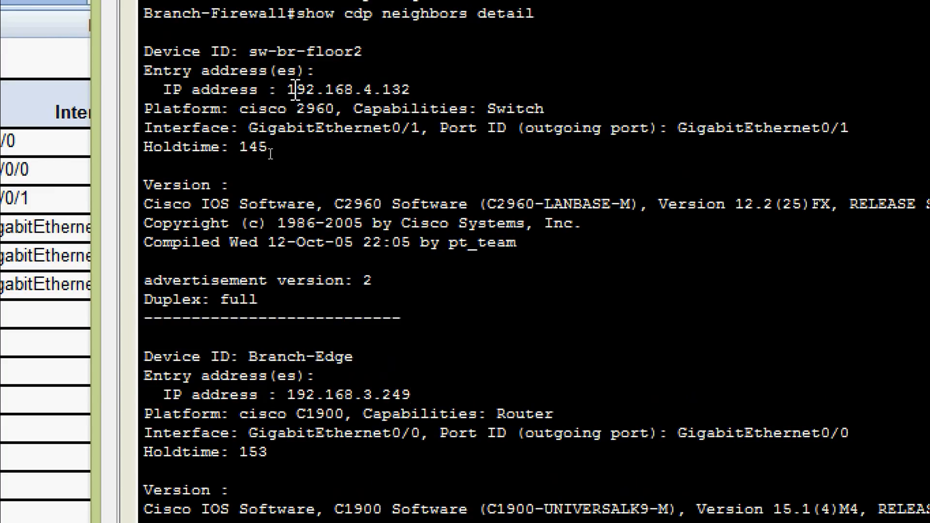
pyautogui.moveTo(289, 90); pyautogui.dragTo(413, 92)
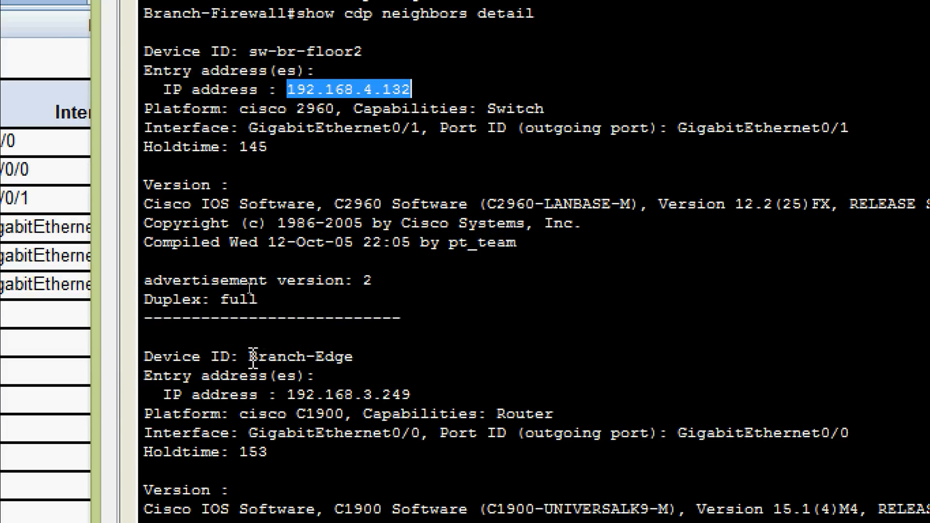
pyautogui.moveTo(249, 357); pyautogui.dragTo(356, 359)
pyautogui.click(381, 364)
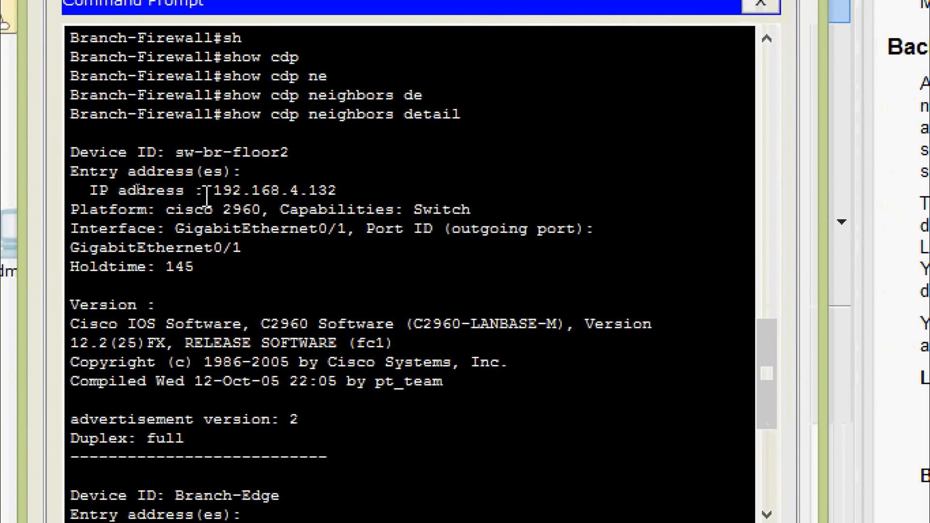
# Start an ssh -l command using the branch office username from the instructions
pyautogui.moveTo(214, 193); pyautogui.dragTo(336, 193)
pyautogui.rightClick(312, 193)
pyautogui.click(369, 208)
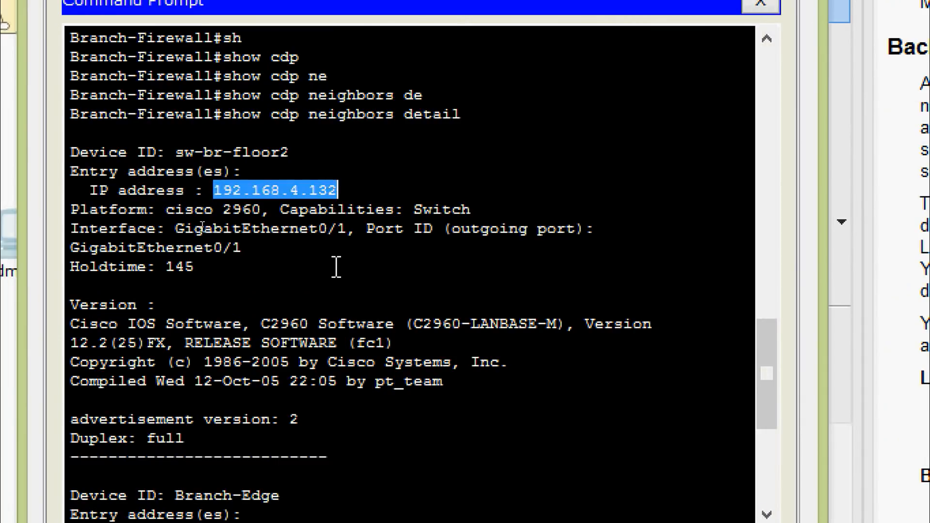
pyautogui.scroll(-6, 202, 422)
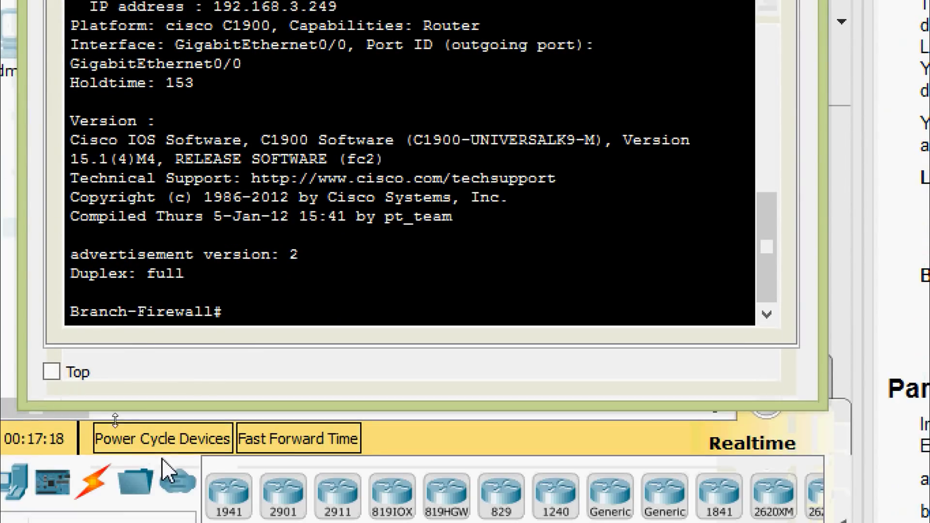
pyautogui.write('ss')
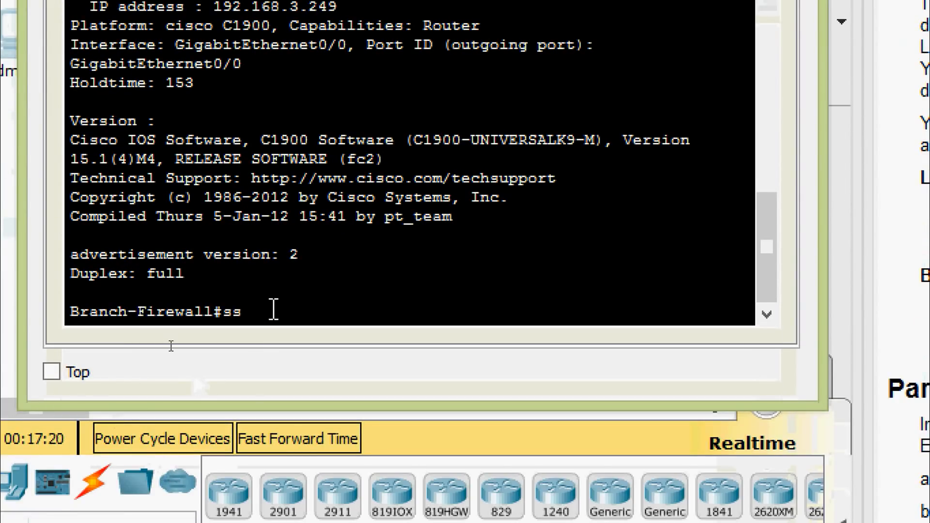
pyautogui.write('h -')
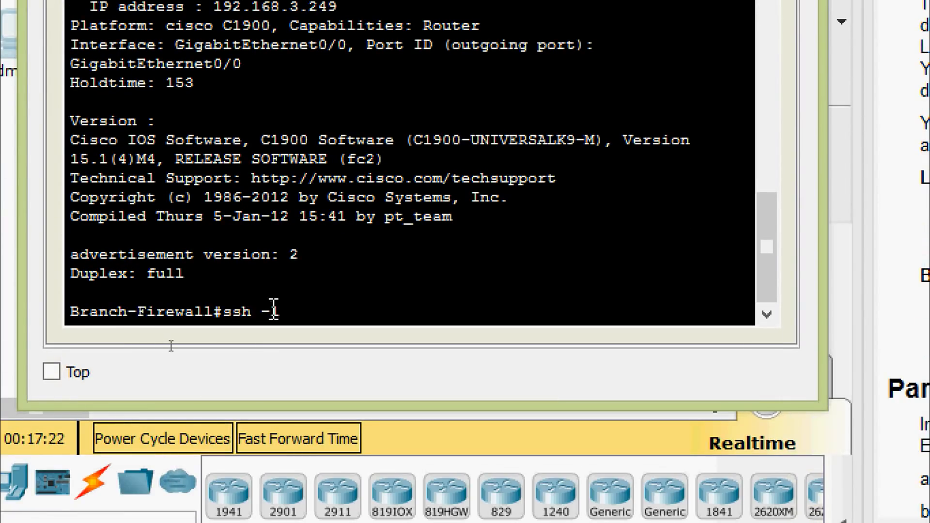
pyautogui.write('l')
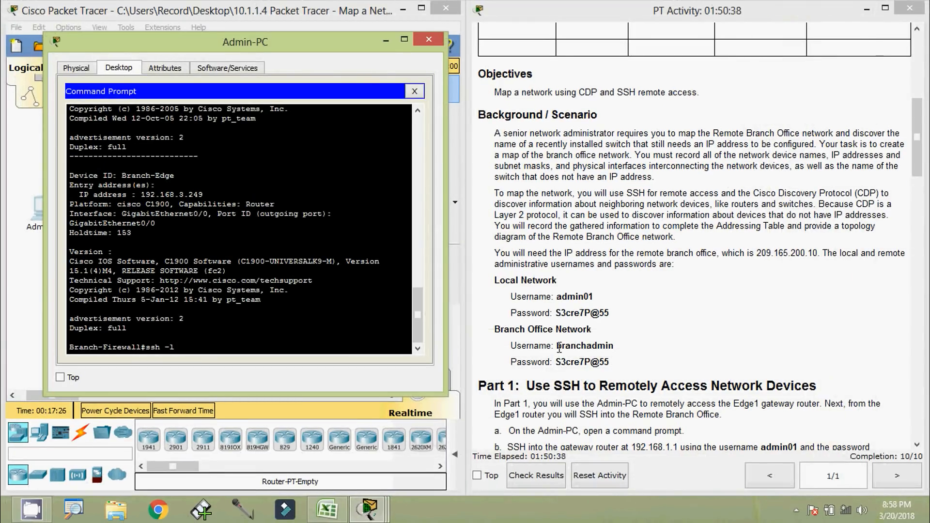
pyautogui.moveTo(557, 346); pyautogui.dragTo(614, 345)
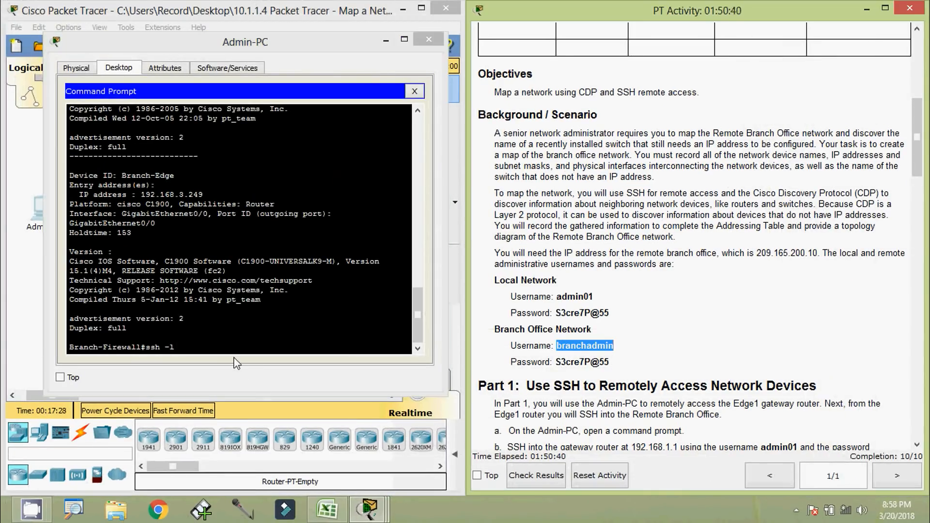
pyautogui.click(217, 349)
pyautogui.rightClick(209, 345)
pyautogui.click(226, 370)
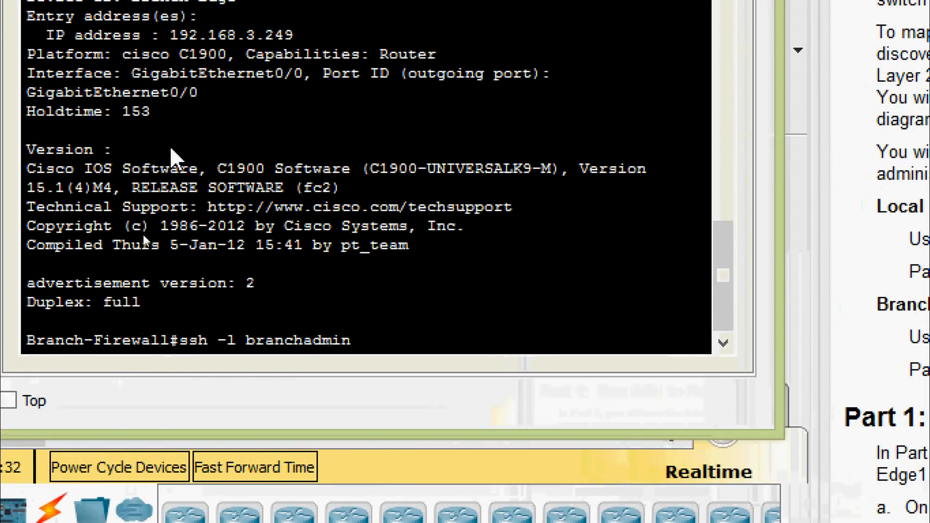
# Complete the SSH command with 192.168.4.132 and connect to the switch
pyautogui.scroll(4, 215, 151)
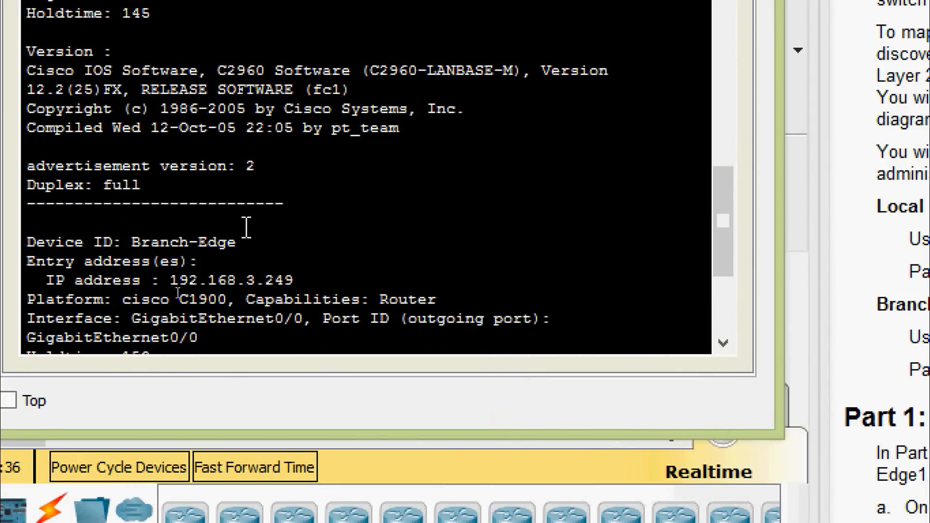
pyautogui.scroll(1, 233, 235)
pyautogui.scroll(1, 233, 234)
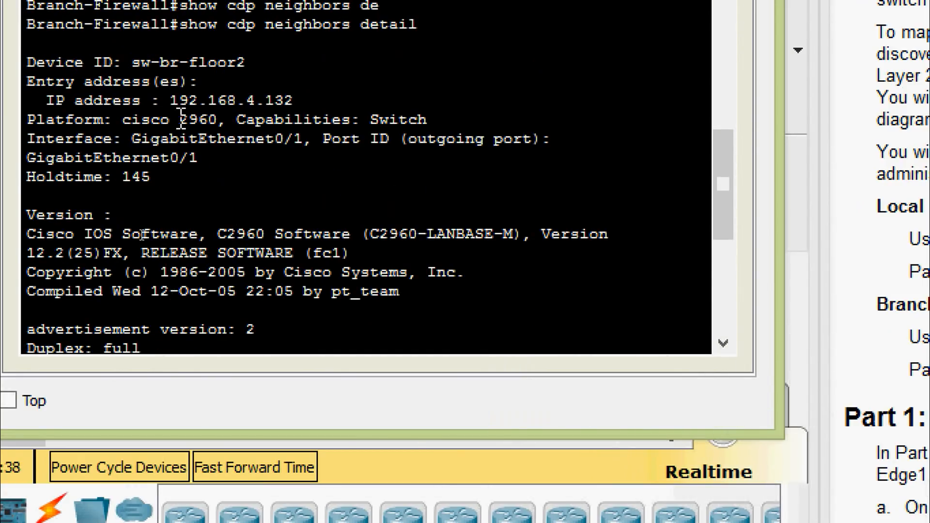
pyautogui.moveTo(170, 100); pyautogui.dragTo(294, 100)
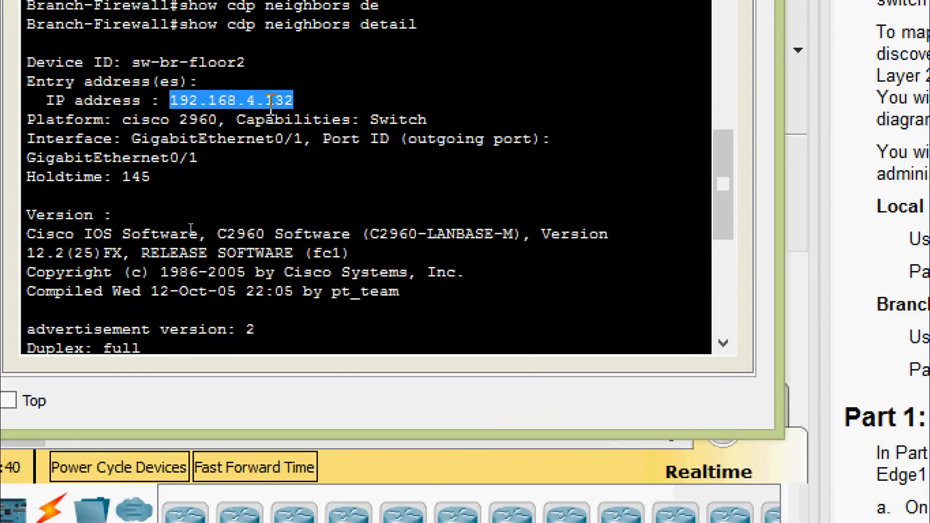
pyautogui.rightClick(305, 109)
pyautogui.click(320, 122)
pyautogui.scroll(-5, 291, 159)
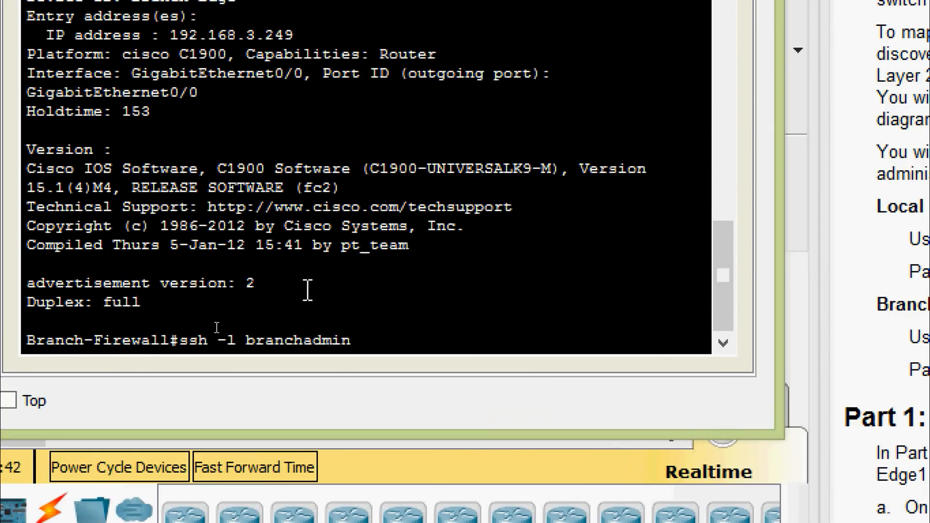
pyautogui.click(382, 338)
pyautogui.rightClick(380, 337)
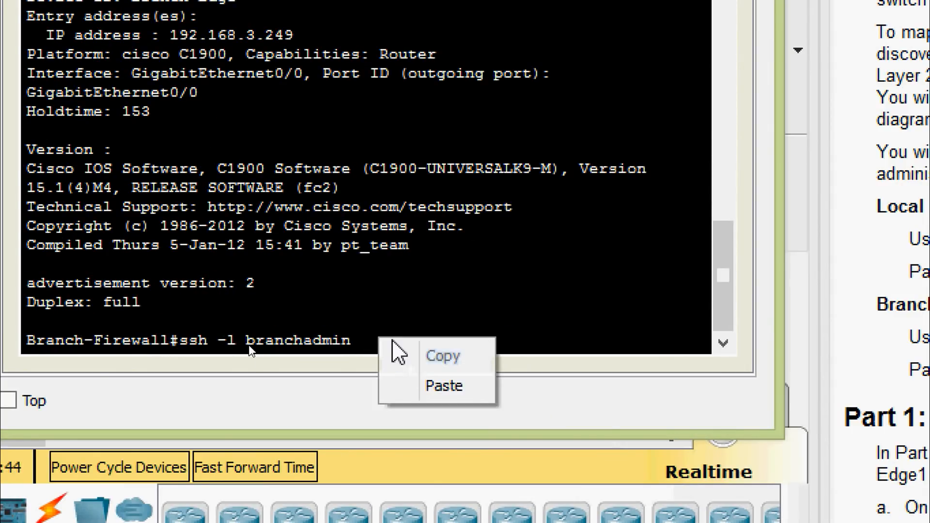
pyautogui.click(369, 333)
pyautogui.rightClick(379, 337)
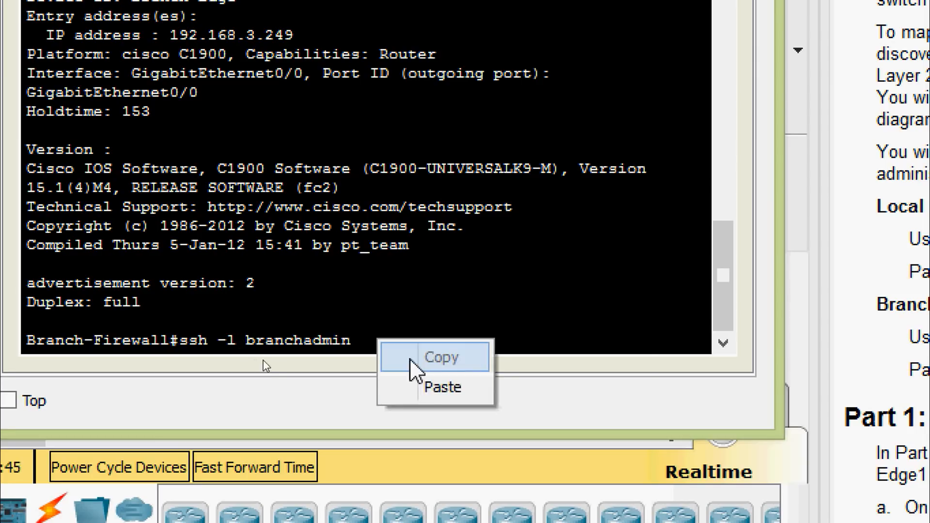
pyautogui.click(421, 383)
pyautogui.press('Return')
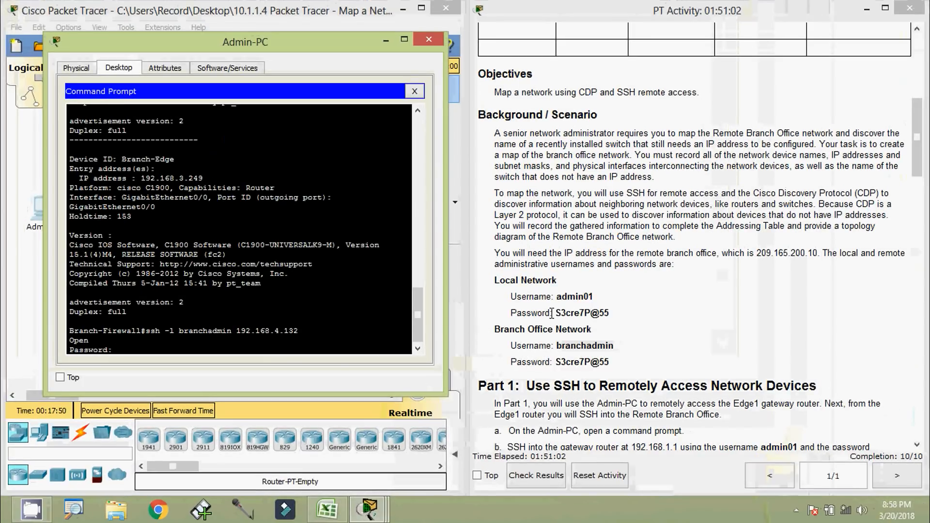
# Paste the account password from the instructions to log in to sw-br-floor2
pyautogui.moveTo(556, 314); pyautogui.dragTo(602, 315)
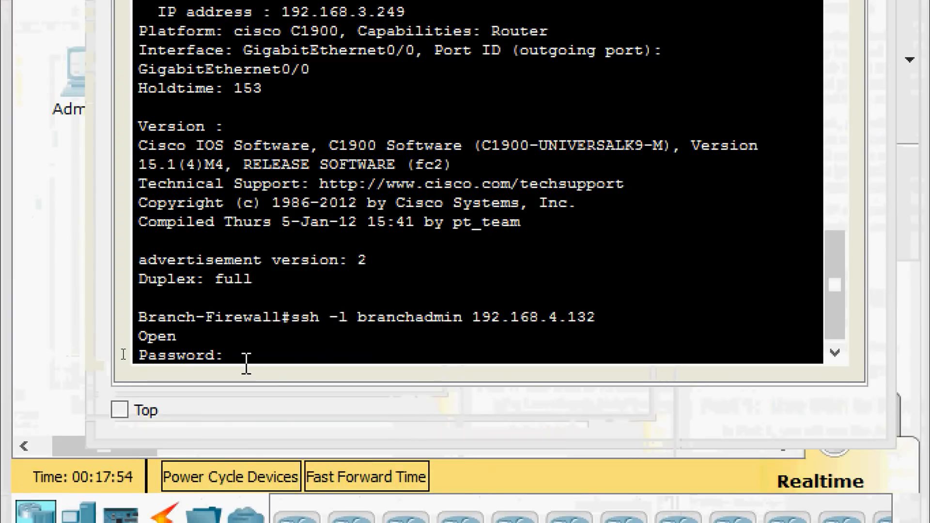
pyautogui.rightClick(129, 351)
pyautogui.click(297, 405)
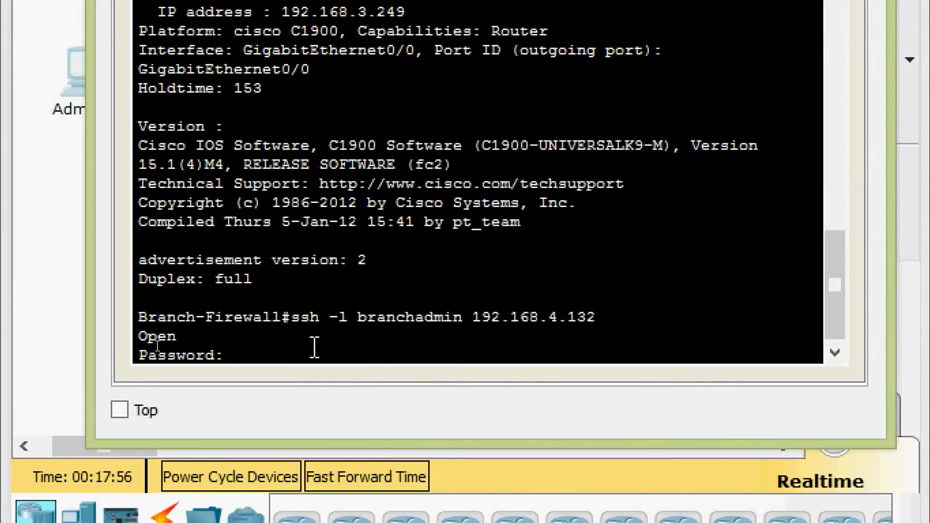
pyautogui.press('Return')
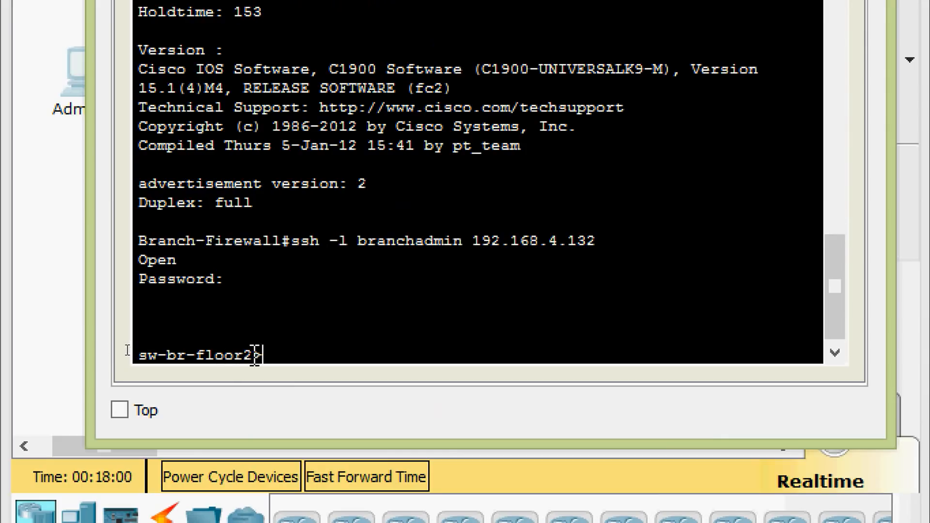
# Copy the hostname sw-br-floor2 from the switch prompt and bring up the Excel table
pyautogui.moveTo(253, 355); pyautogui.dragTo(137, 352)
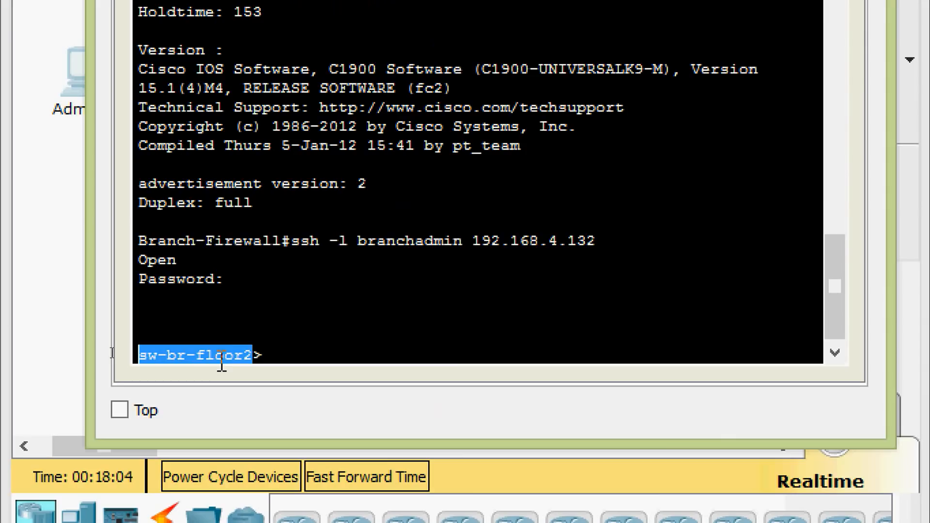
pyautogui.rightClick(249, 358)
pyautogui.click(264, 374)
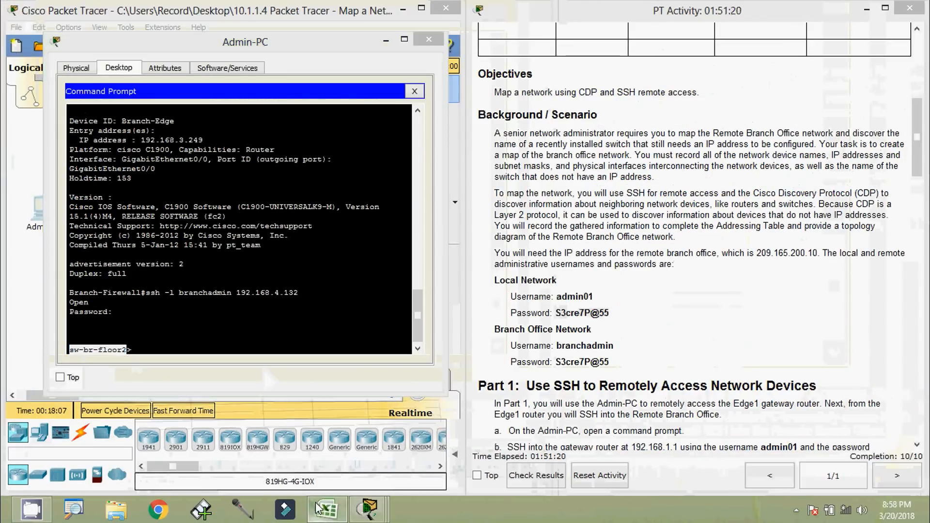
pyautogui.click(328, 509)
# Paste sw-br-floor2 into cell A9 as the new device entry
pyautogui.click(77, 265)
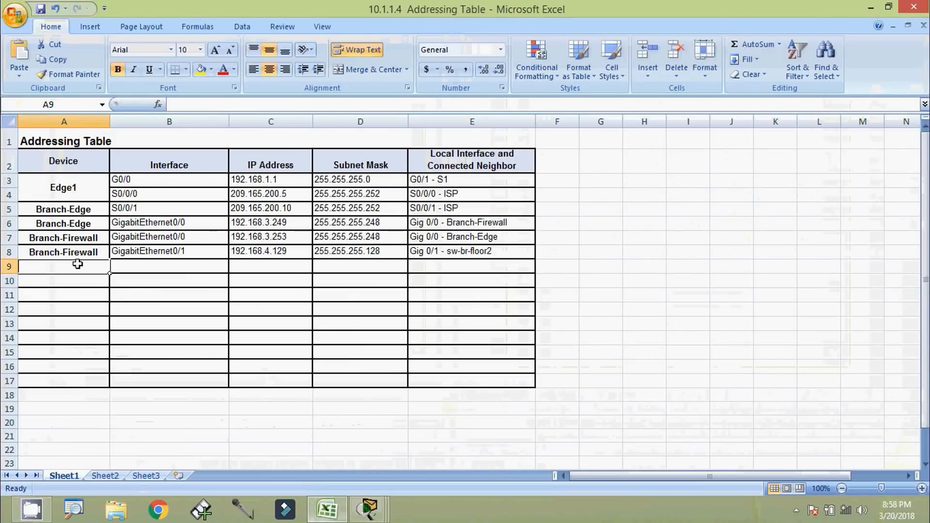
pyautogui.click(184, 104)
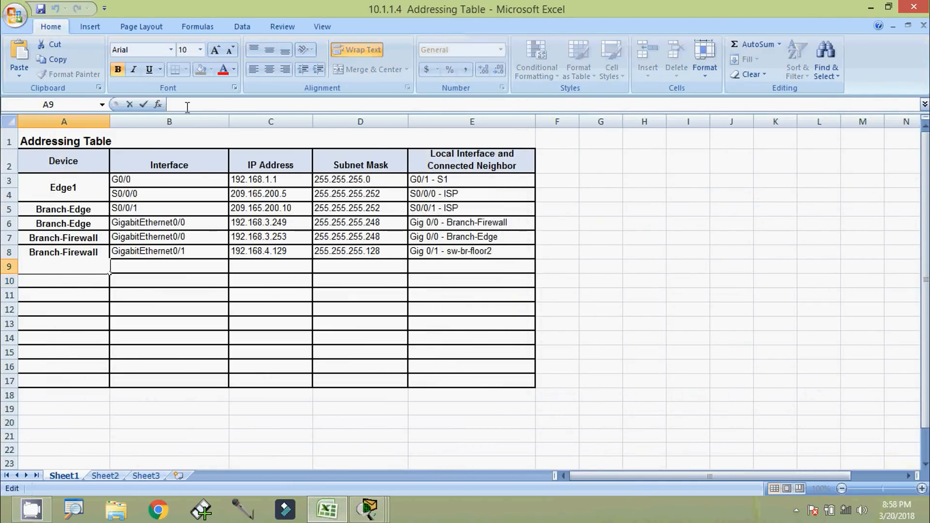
pyautogui.hotkey('ctrl', 'v')
pyautogui.click(135, 266)
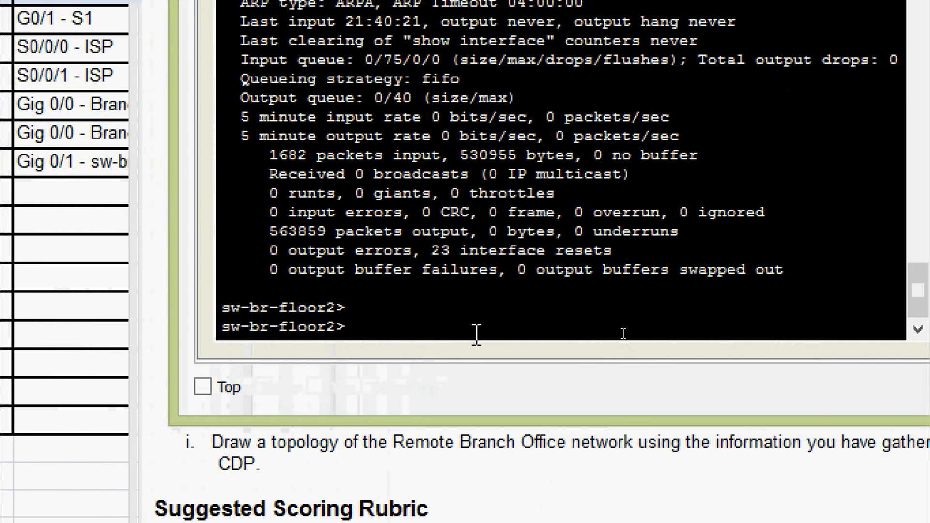
# Run show ip interface brief on sw-br-floor2
pyautogui.press('Return')
pyautogui.write('sh')
pyautogui.press('Tab')
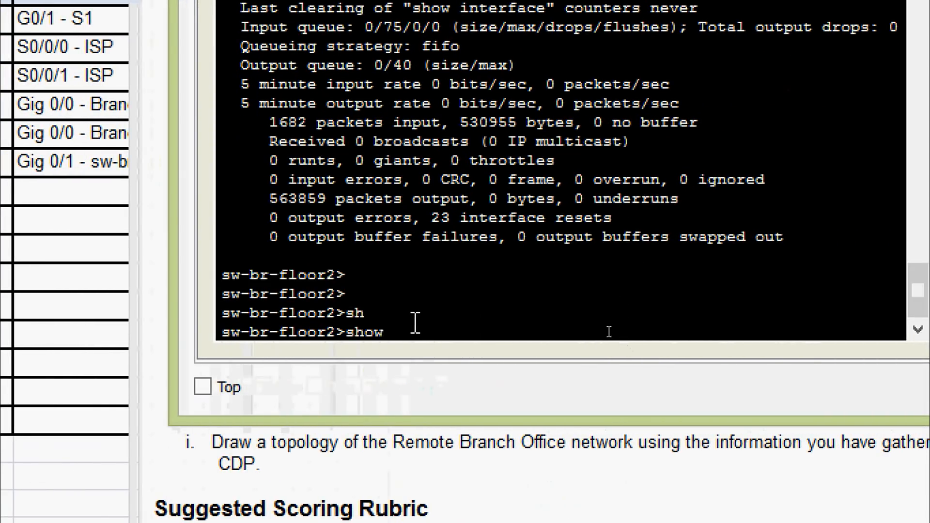
pyautogui.write('ip inter')
pyautogui.press('Tab')
pyautogui.press('Tab')
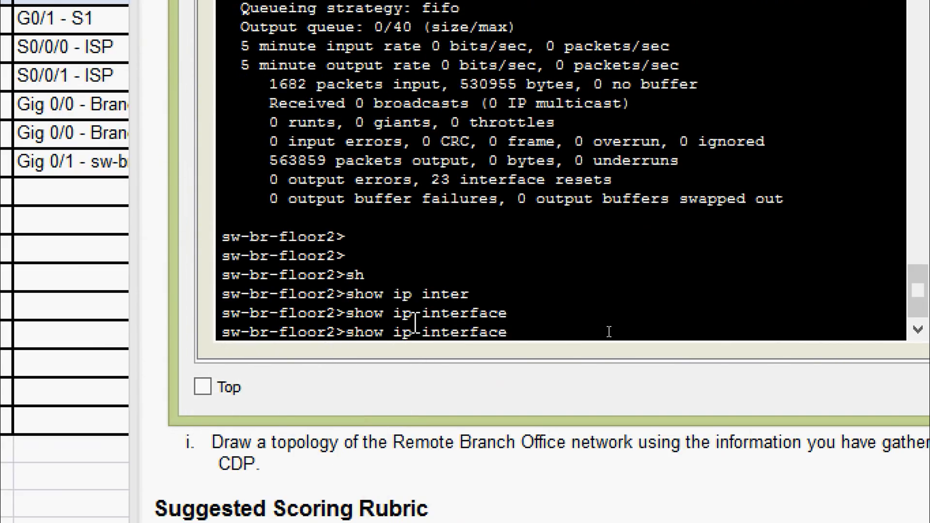
pyautogui.write('b')
pyautogui.press('Tab')
pyautogui.press('Return')
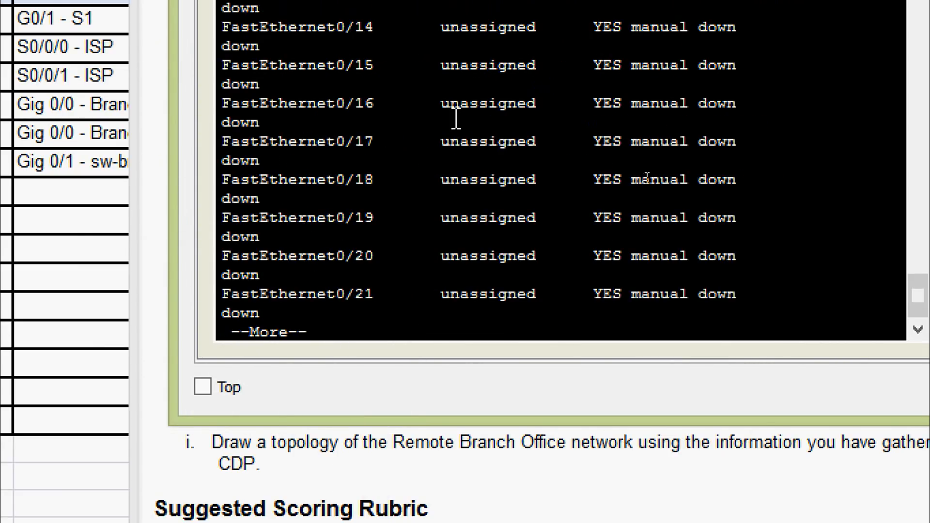
# Page through the interface list, noting FastEthernet0/24, and move the prompt beside the table
pyautogui.scroll(2, 479, 3)
pyautogui.scroll(3, 470, 194)
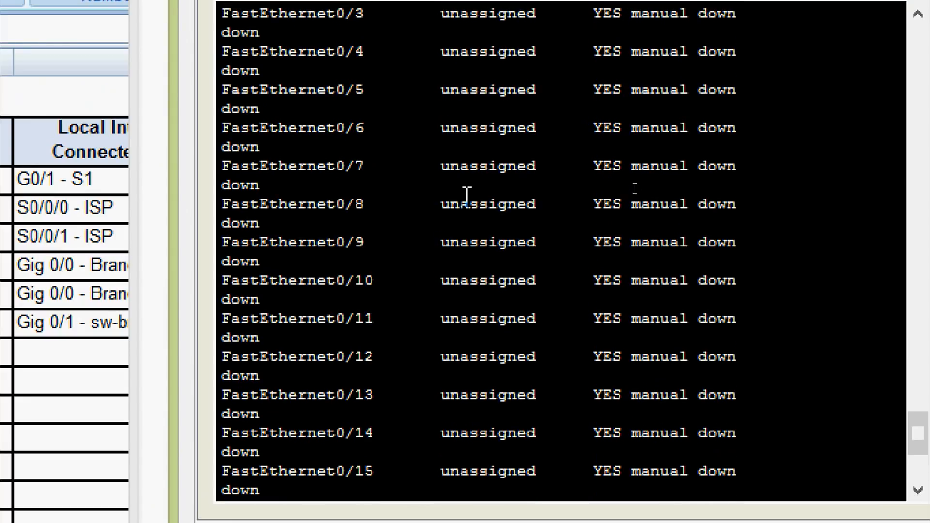
pyautogui.scroll(3, 465, 204)
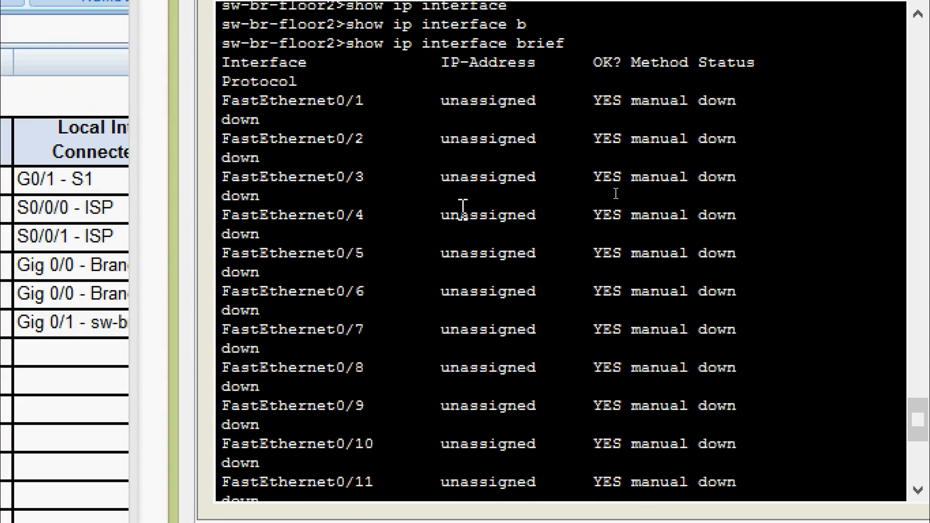
pyautogui.scroll(-7, 363, 160)
pyautogui.press('space')
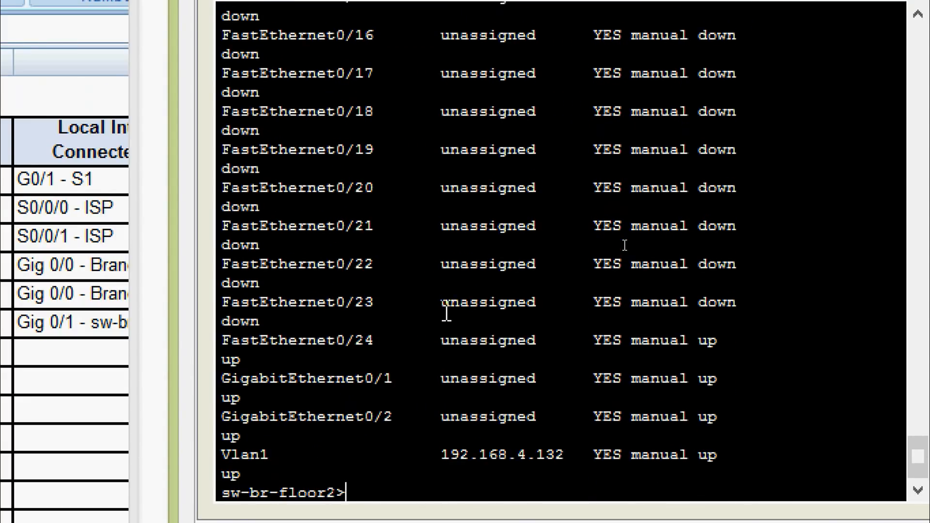
pyautogui.moveTo(298, 342); pyautogui.dragTo(373, 342)
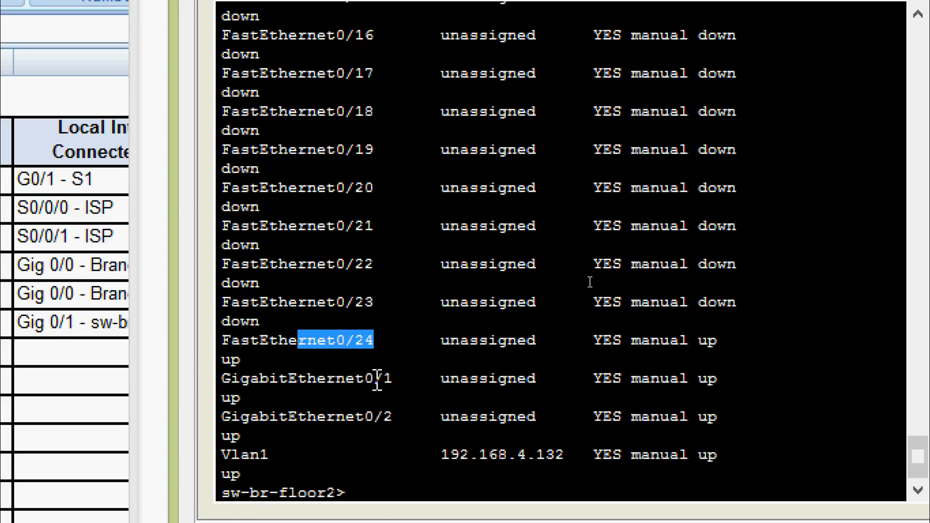
pyautogui.click(375, 417)
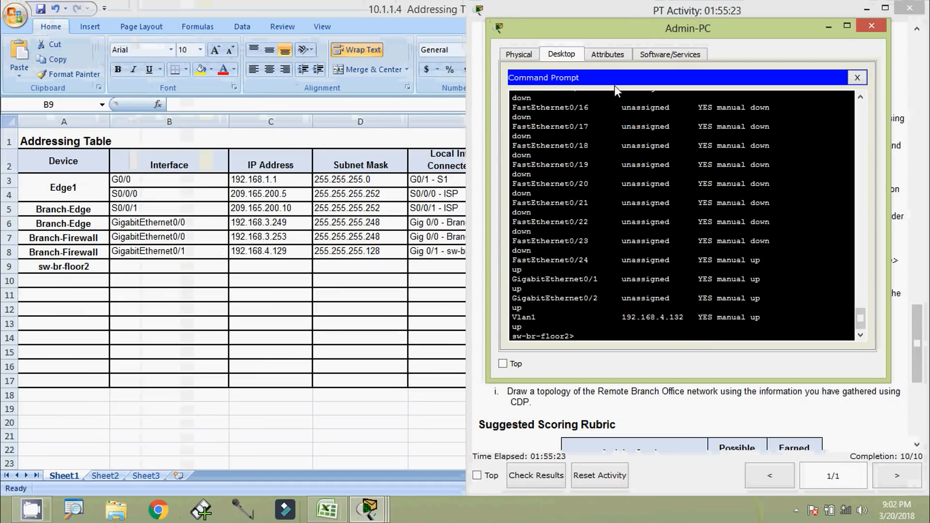
pyautogui.moveTo(604, 35); pyautogui.dragTo(629, 35)
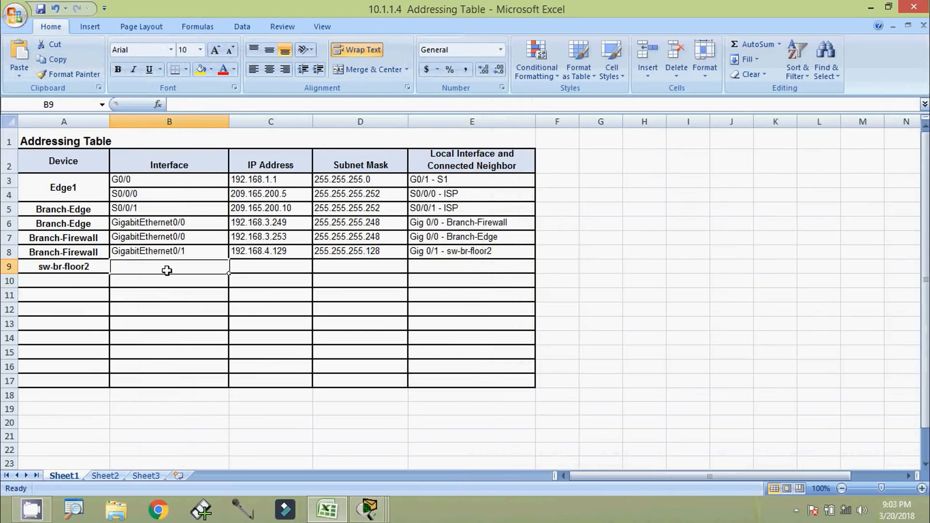
# Enter the range 'F 0/1 - F 0/24' in cell B9
pyautogui.click(167, 267)
pyautogui.write('F 0/1 - F 0/24')
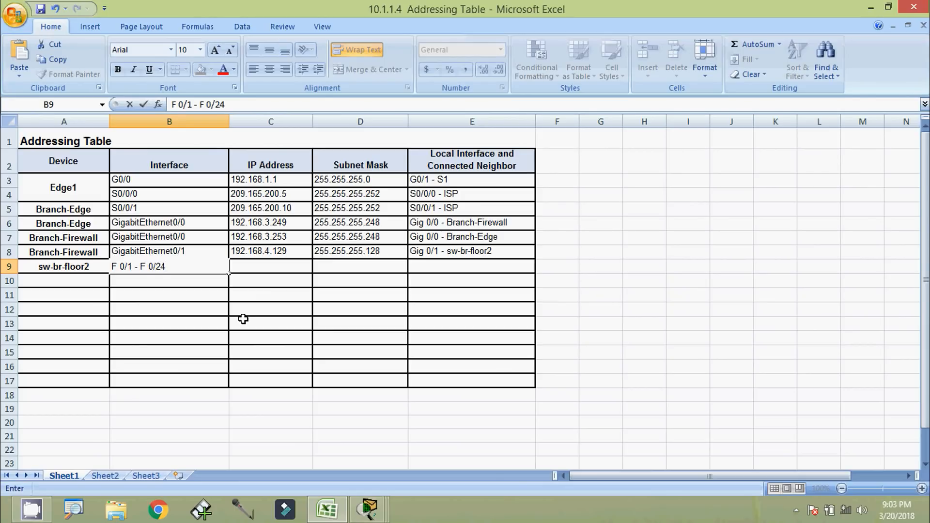
pyautogui.press('Return')
# Copy GigabitEthernet0/1 from the terminal into cell B10
pyautogui.hotkey('alt', 'Tab')
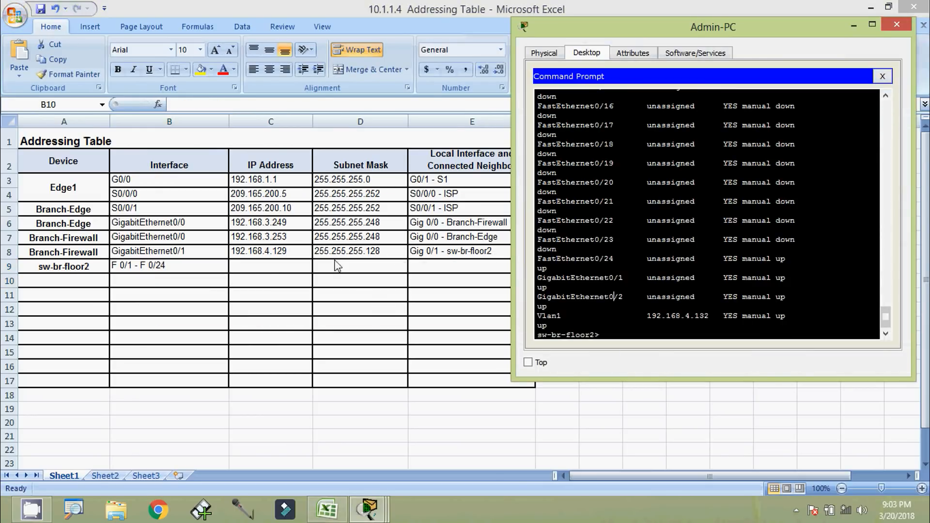
pyautogui.moveTo(538, 280); pyautogui.dragTo(624, 279)
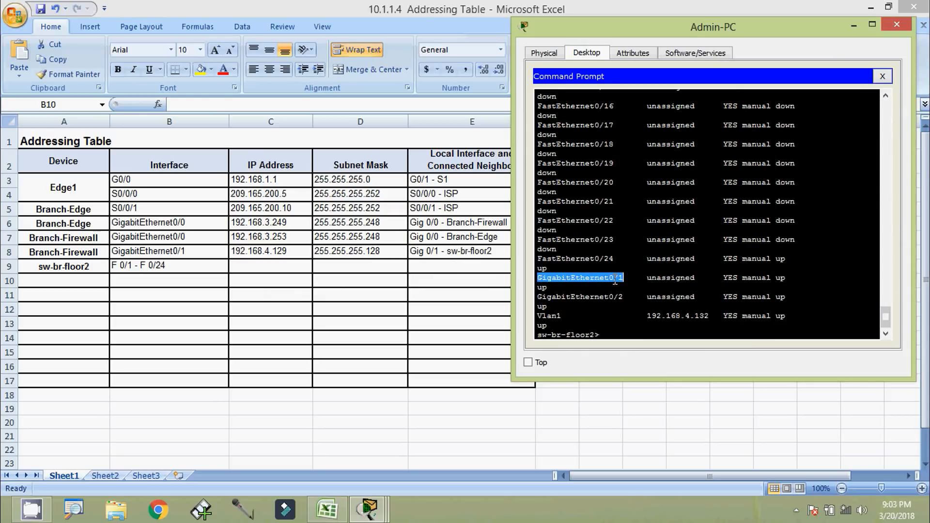
pyautogui.rightClick(616, 281)
pyautogui.click(625, 290)
pyautogui.click(164, 278)
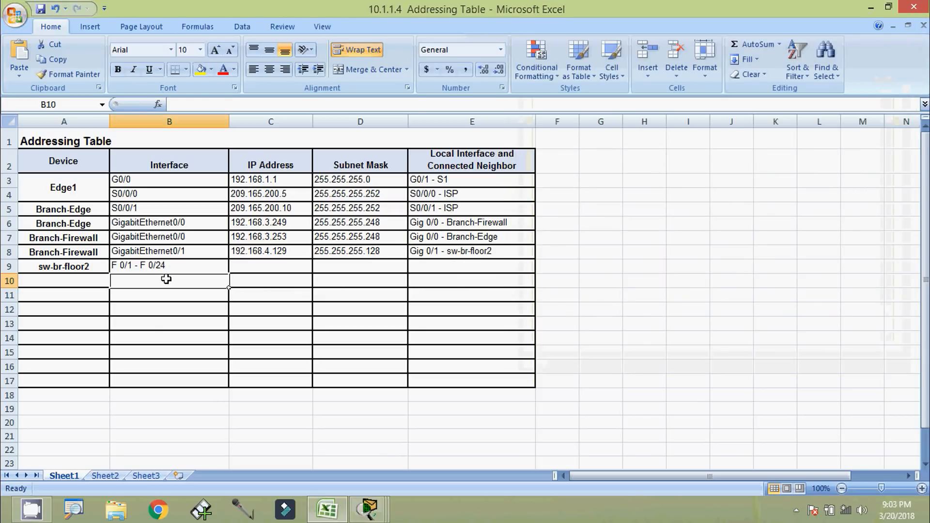
pyautogui.doubleClick(166, 279)
pyautogui.hotkey('ctrl', 'v')
pyautogui.click(190, 293)
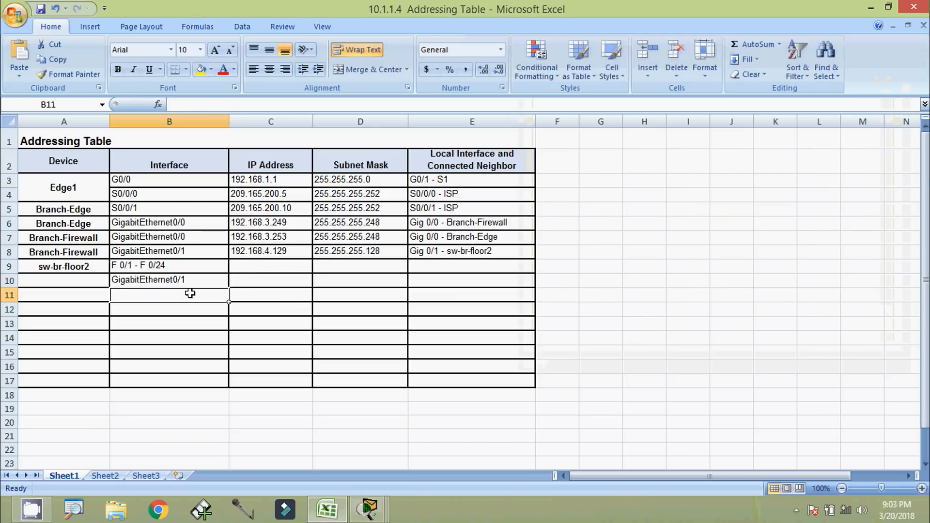
# Copy GigabitEthernet0/2 from the terminal into cell B11
pyautogui.hotkey('alt', 'Tab')
pyautogui.moveTo(539, 301); pyautogui.dragTo(624, 299)
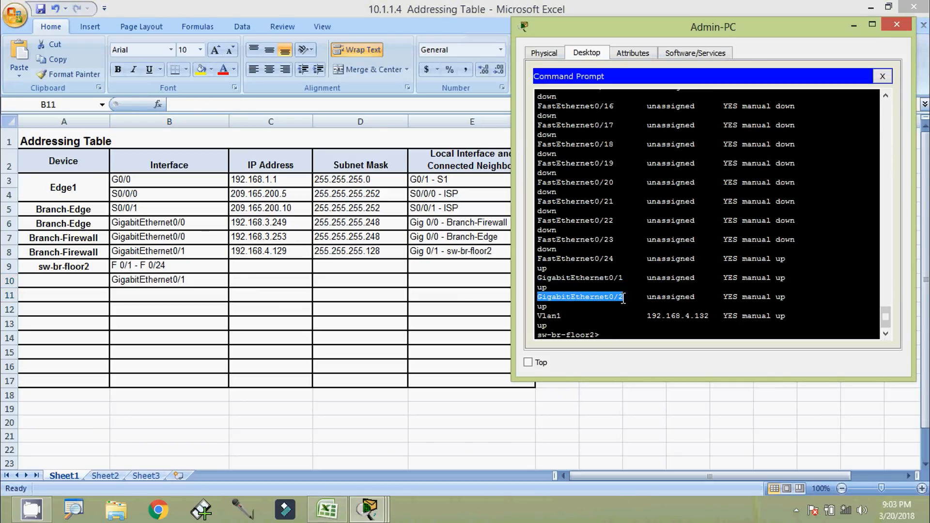
pyautogui.rightClick(608, 301)
pyautogui.click(622, 308)
pyautogui.hotkey('alt', 'Tab')
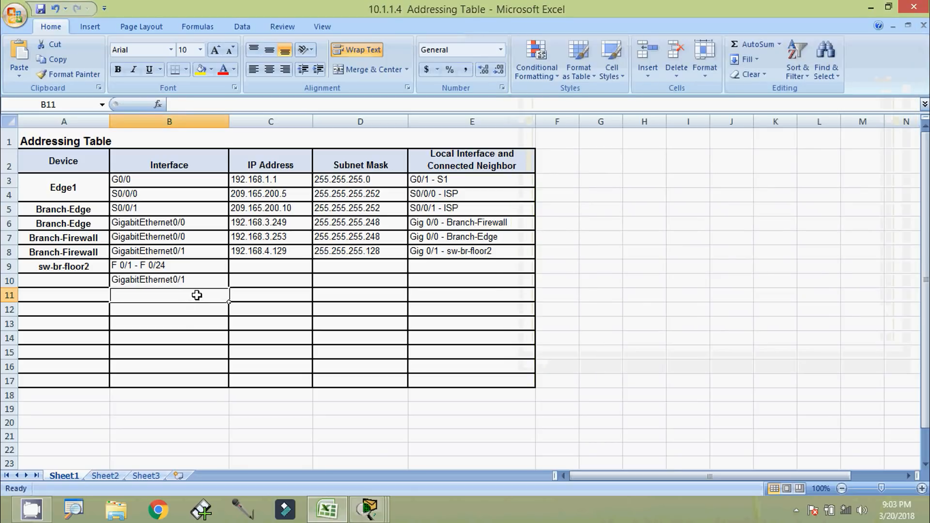
pyautogui.doubleClick(197, 295)
pyautogui.hotkey('ctrl', 'v')
pyautogui.click(215, 309)
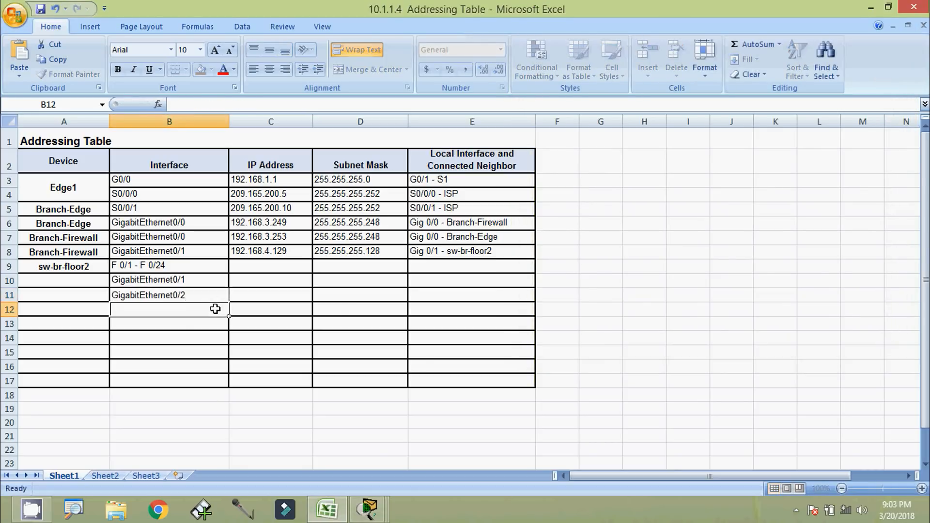
# Copy Vlan1 from the terminal and begin editing cell B12
pyautogui.hotkey('alt', 'Tab')
pyautogui.click(573, 326)
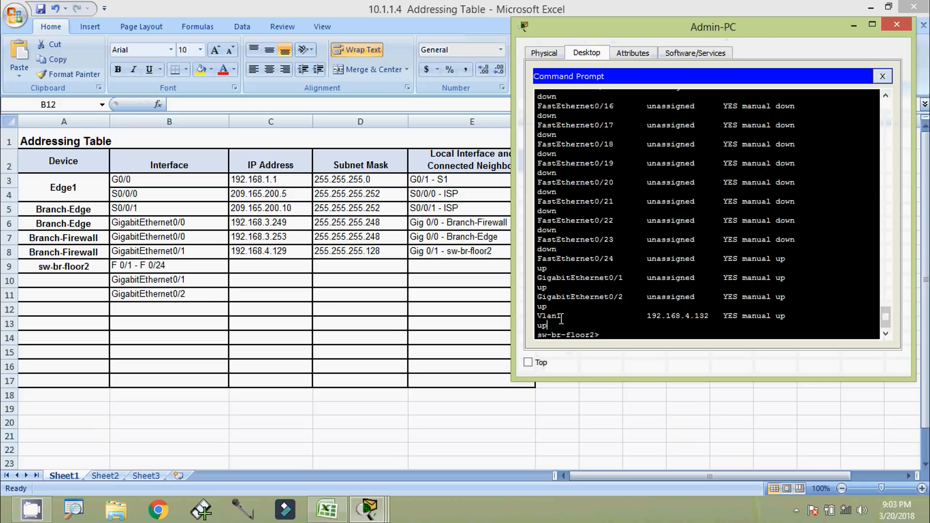
pyautogui.moveTo(561, 317); pyautogui.dragTo(549, 320)
pyautogui.rightClick(539, 318)
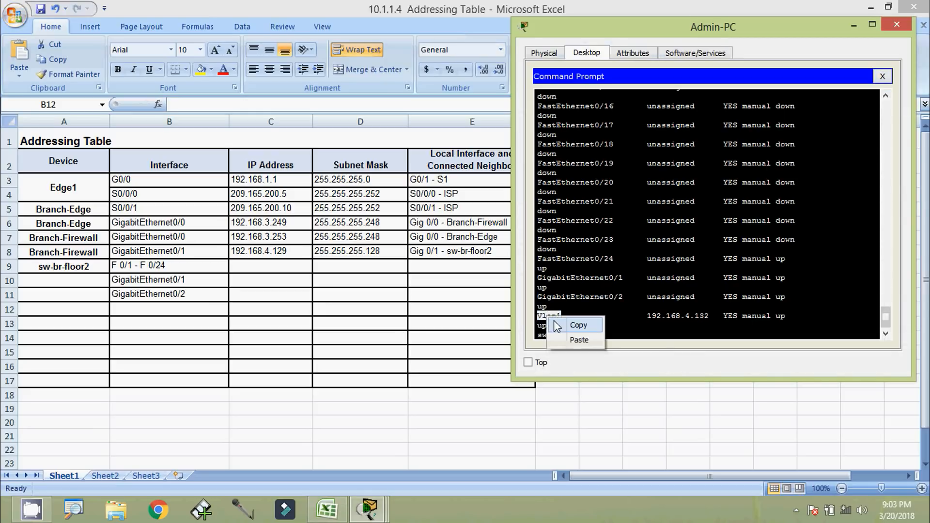
pyautogui.click(558, 324)
pyautogui.click(195, 309)
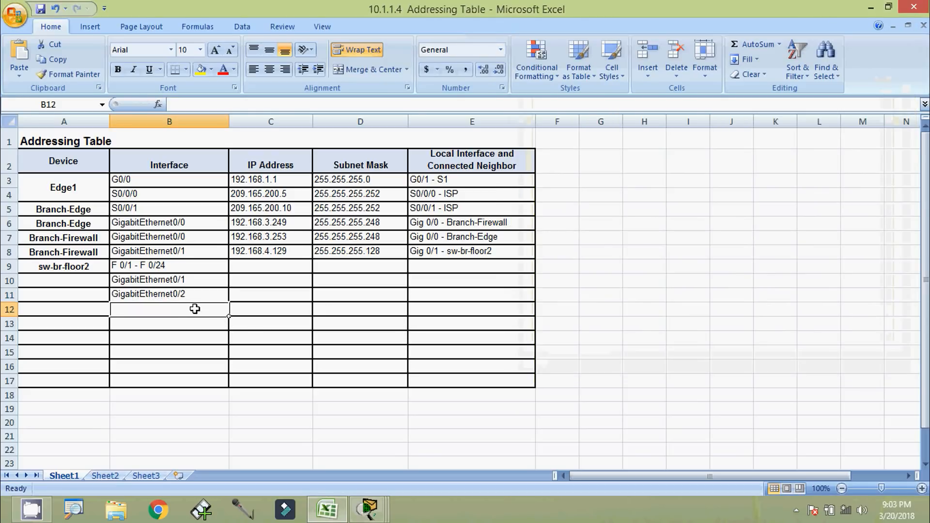
pyautogui.doubleClick(195, 310)
# Enter Vlan1 in B12 and its address 192.168.4.132 in C12
pyautogui.hotkey('ctrl', 'v')
pyautogui.press('Return')
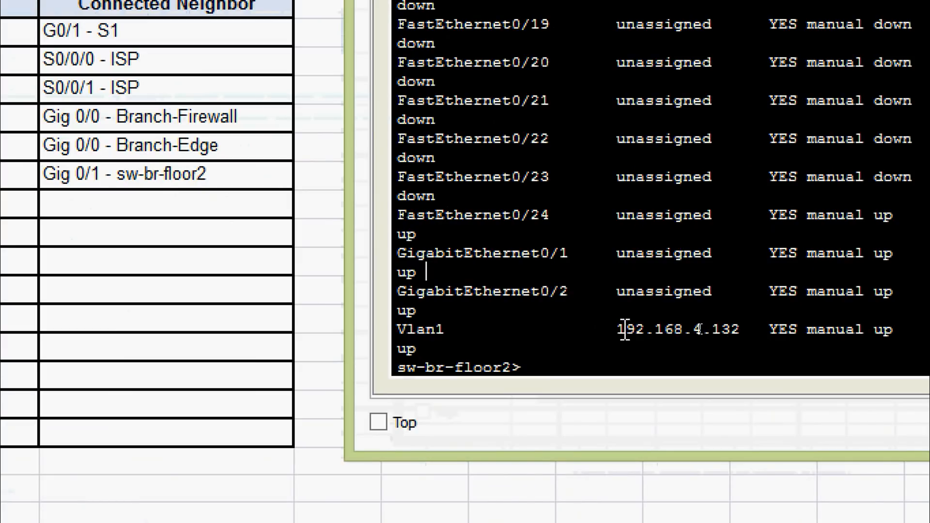
pyautogui.moveTo(620, 329); pyautogui.dragTo(759, 326)
pyautogui.rightClick(700, 330)
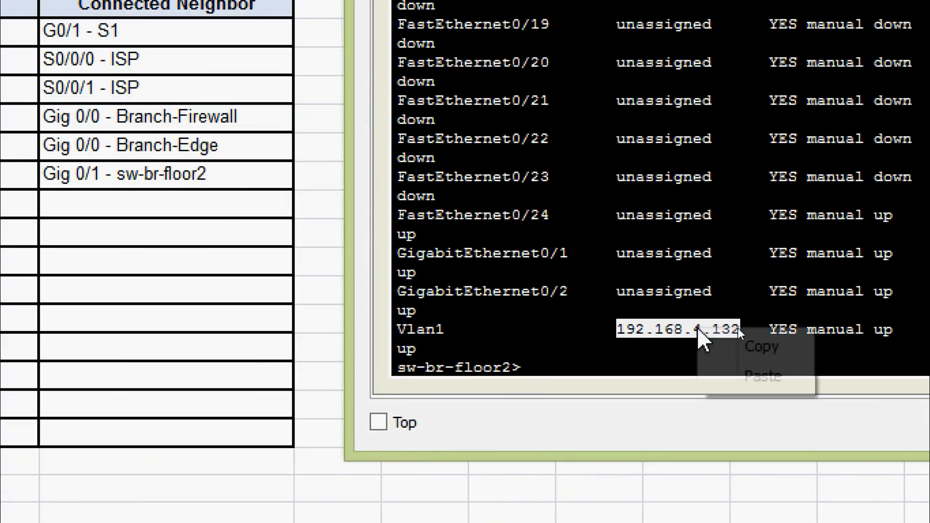
pyautogui.click(742, 345)
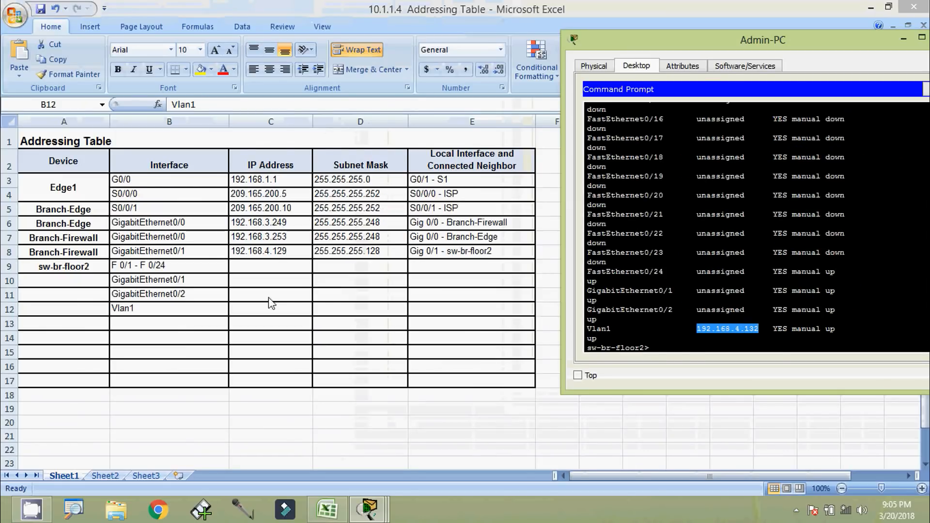
pyautogui.click(259, 308)
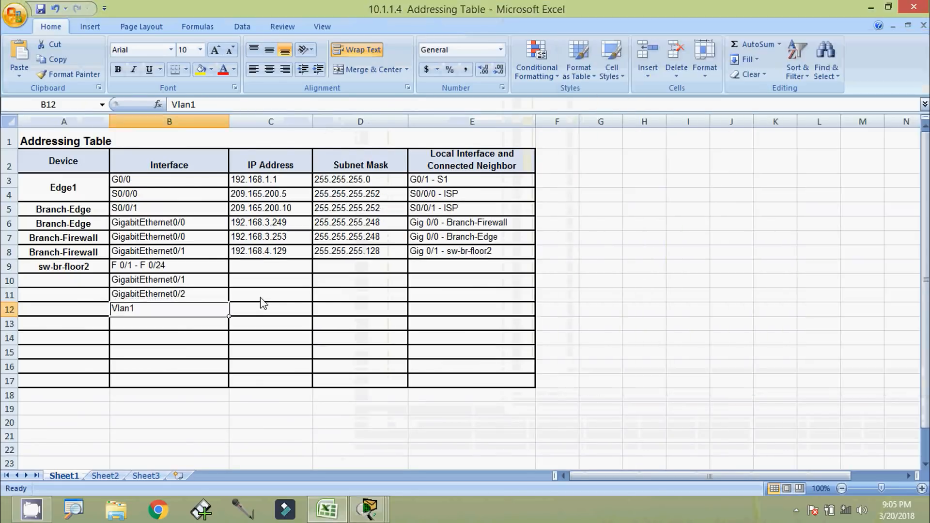
pyautogui.hotkey('ctrl', 'v')
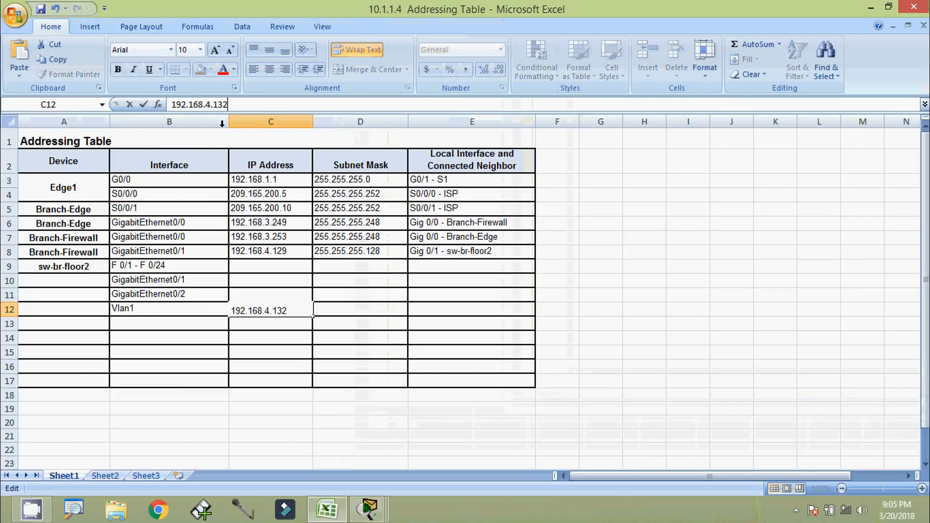
pyautogui.click(268, 334)
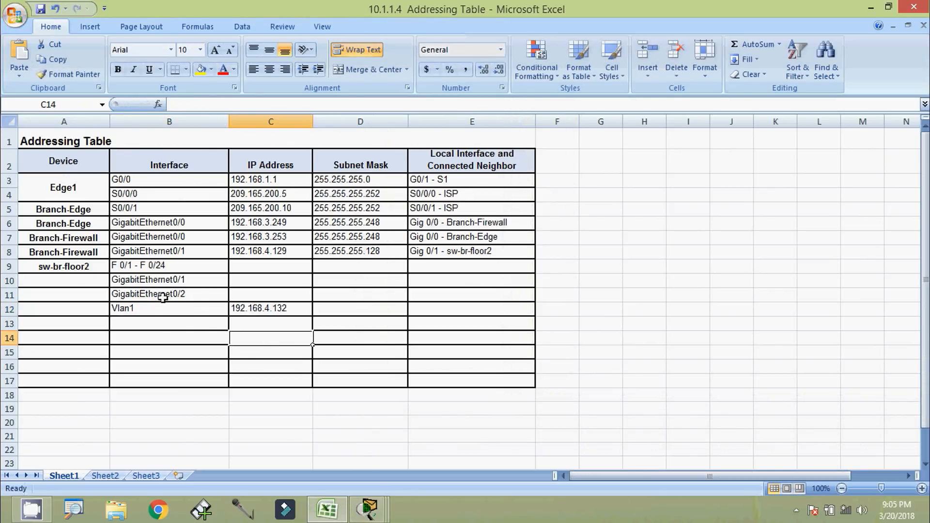
# Merge & Center A9:A12 into one sw-br-floor2 cell and check the row entries
pyautogui.moveTo(88, 265); pyautogui.dragTo(93, 303)
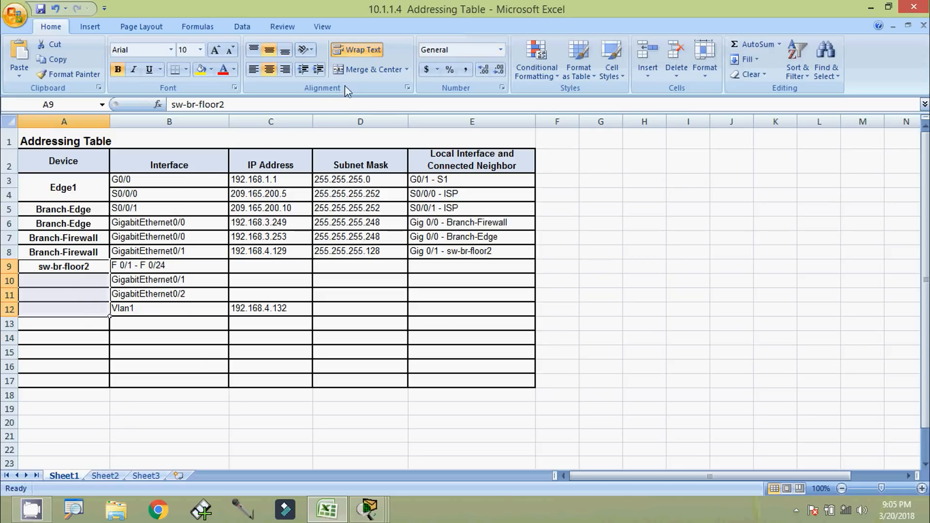
pyautogui.click(356, 71)
pyautogui.click(131, 295)
pyautogui.click(92, 295)
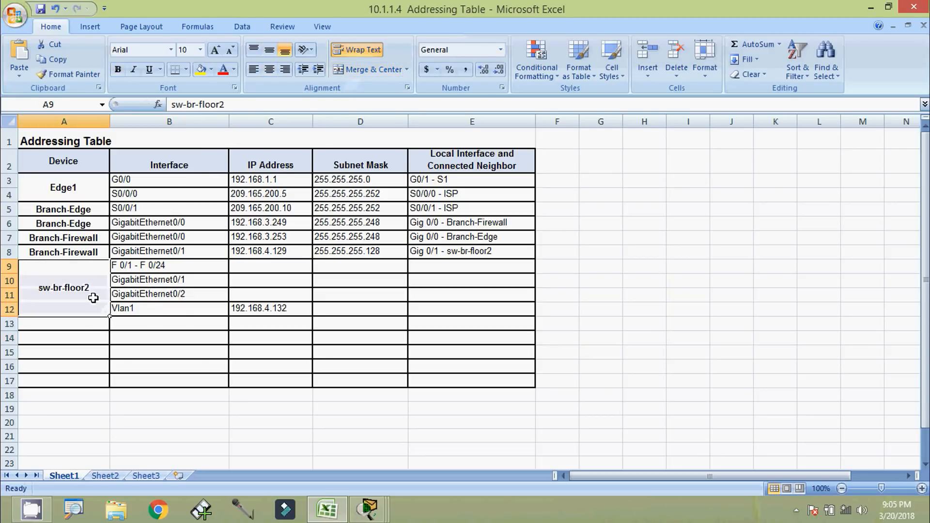
pyautogui.click(138, 311)
pyautogui.click(234, 312)
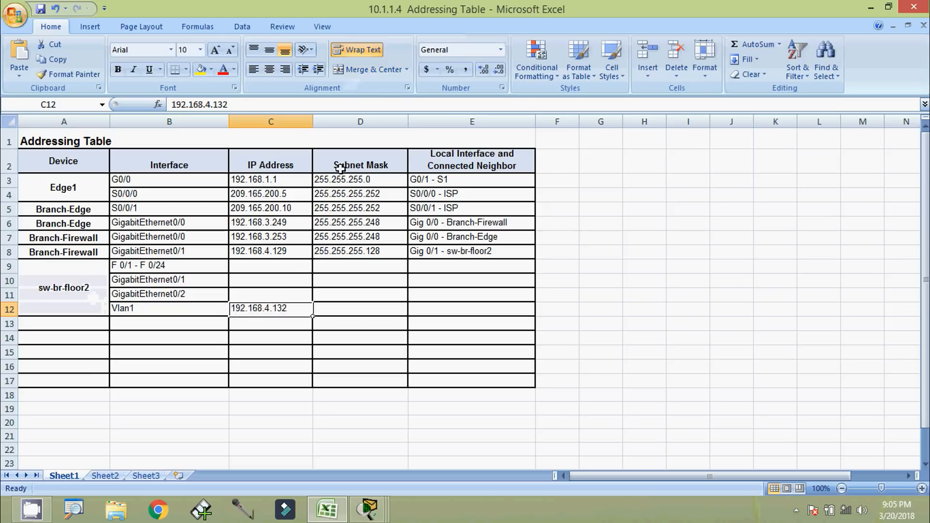
pyautogui.click(315, 311)
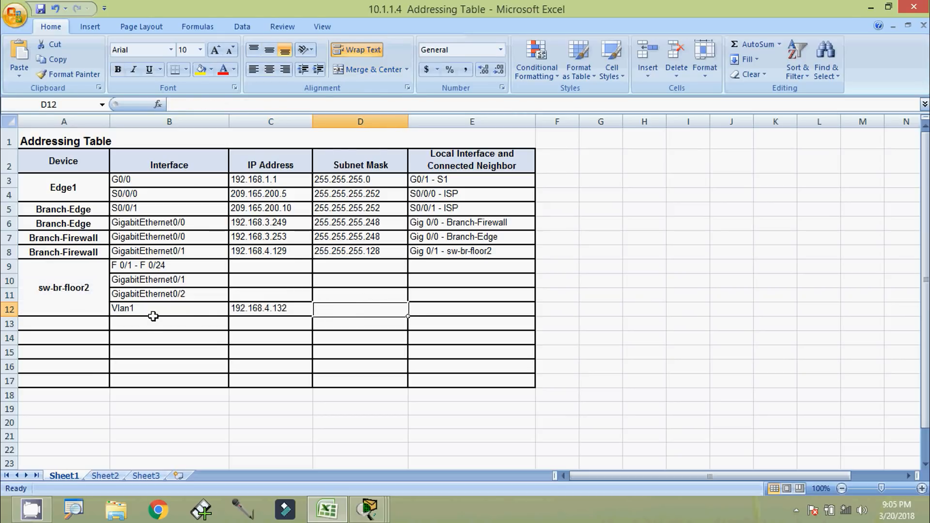
pyautogui.hotkey('alt', 'Tab')
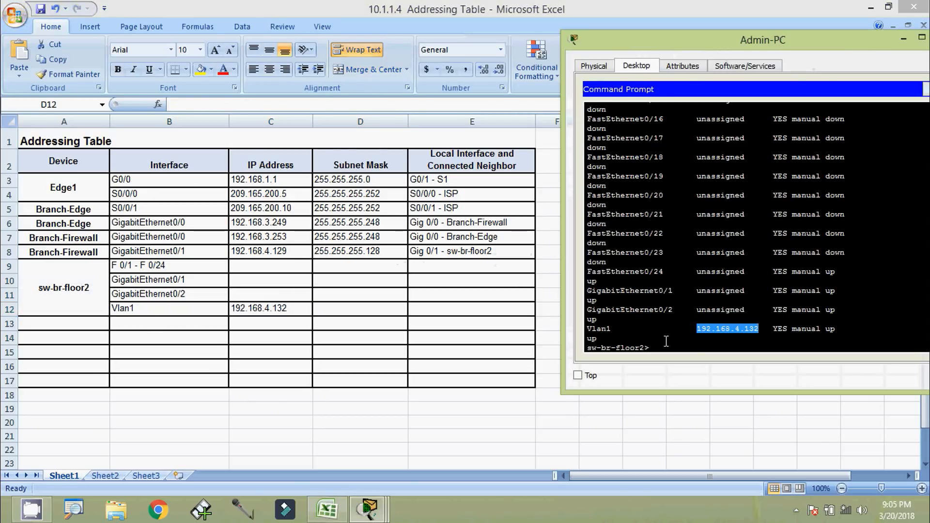
# Run show interfaces vlan 1 on sw-br-floor2 and note the /25 prefix
pyautogui.click(759, 351)
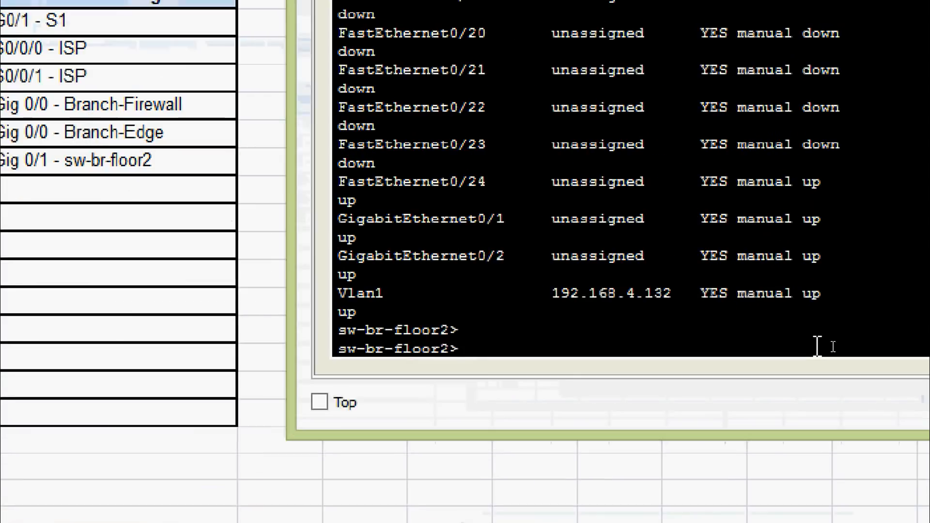
pyautogui.write('sh')
pyautogui.press('Tab')
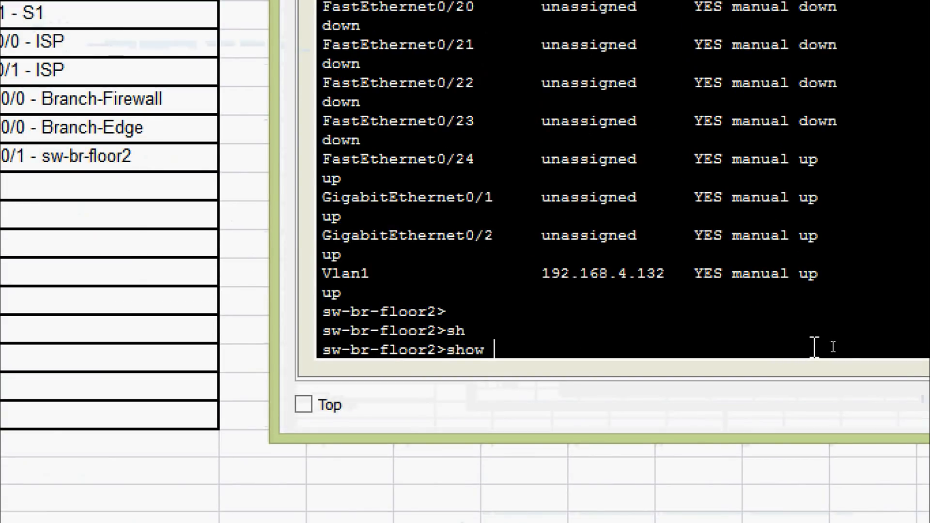
pyautogui.write('inter')
pyautogui.press('Tab')
pyautogui.write('vl')
pyautogui.press('Tab')
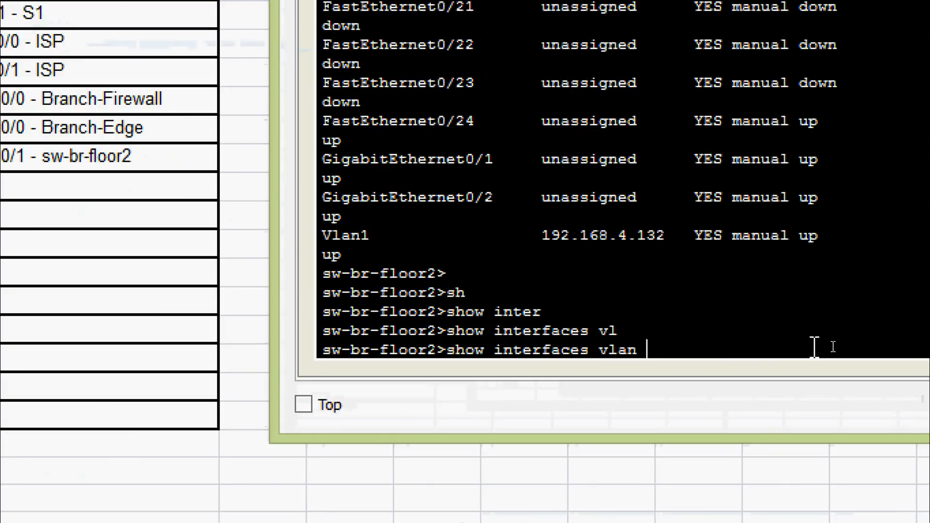
pyautogui.write('1')
pyautogui.press('Return')
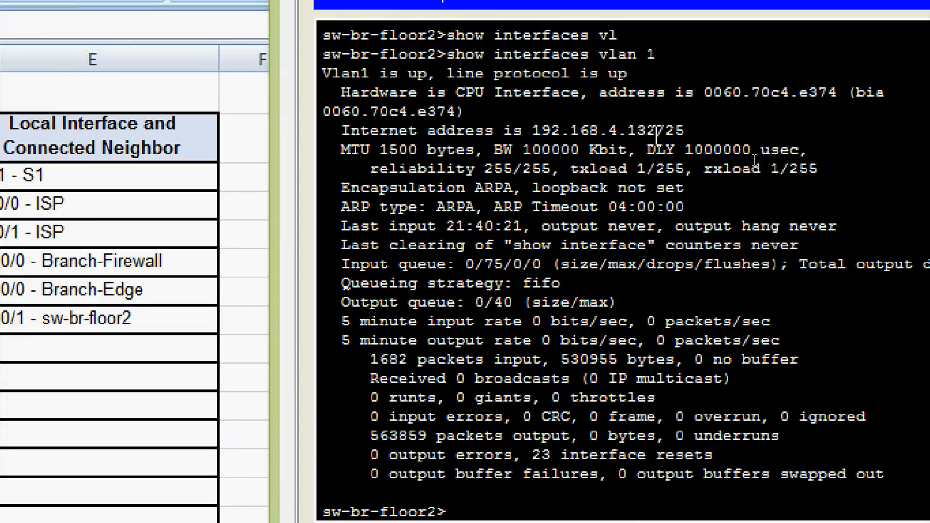
pyautogui.moveTo(657, 131); pyautogui.dragTo(691, 131)
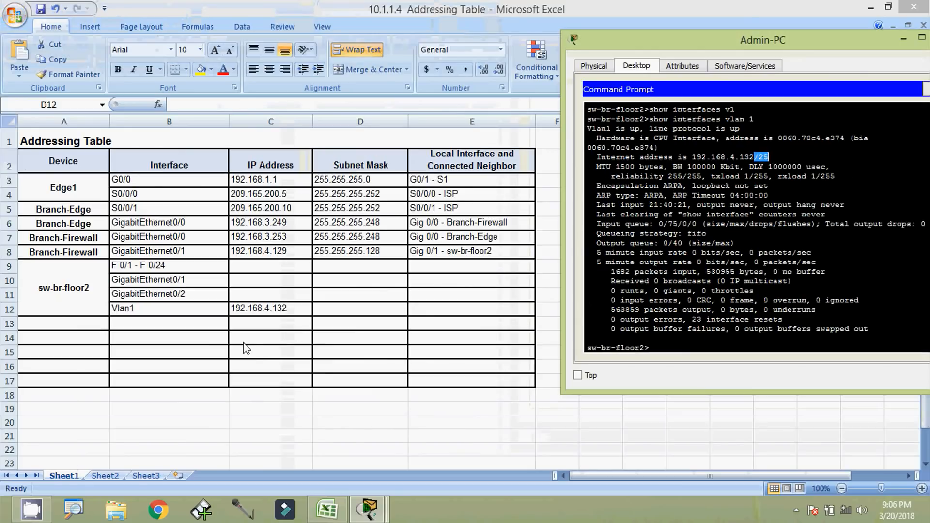
# Enter the subnet mask 255.255.255.128 in cell D12
pyautogui.click(327, 310)
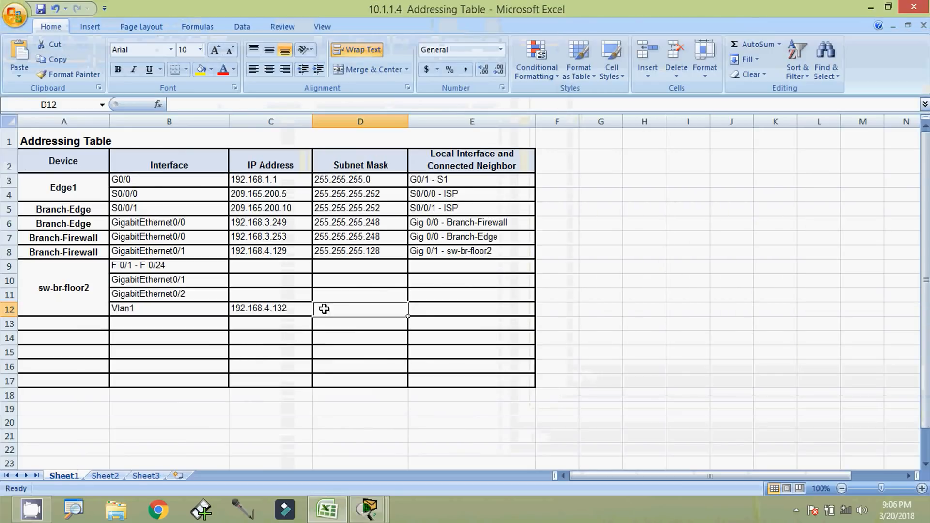
pyautogui.doubleClick(329, 310)
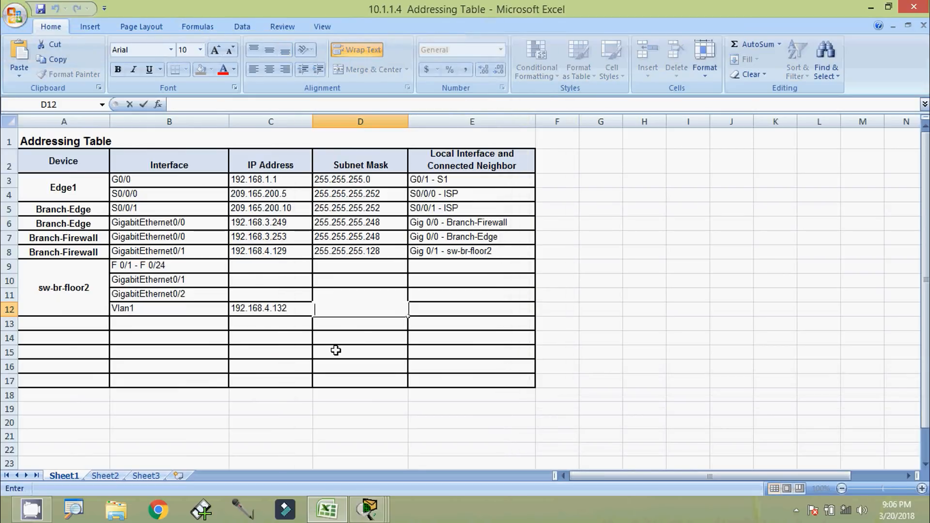
pyautogui.write('255.255')
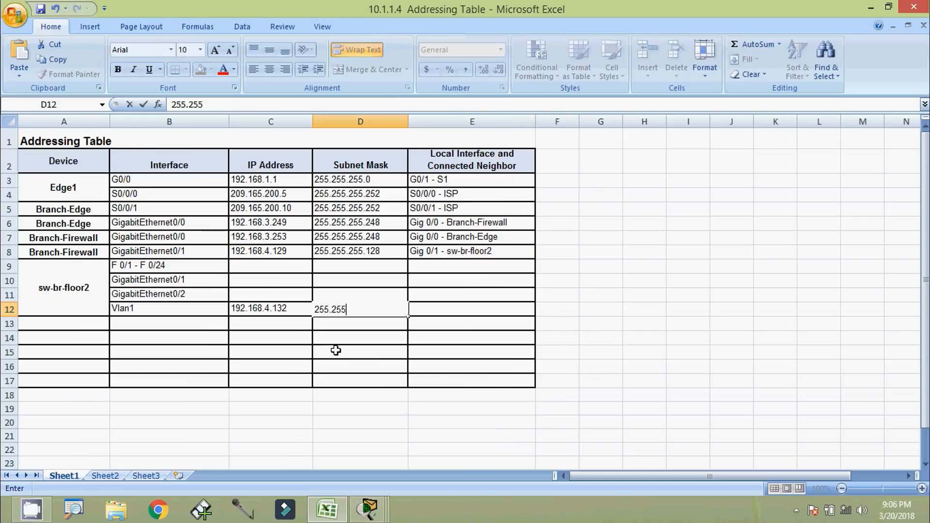
pyautogui.write('.255.128')
pyautogui.press('Return')
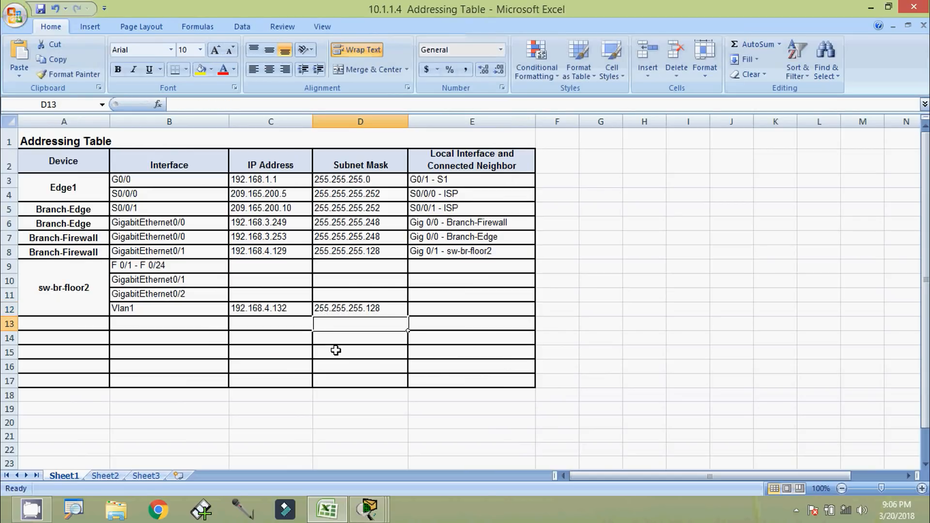
pyautogui.hotkey('alt', 'Tab')
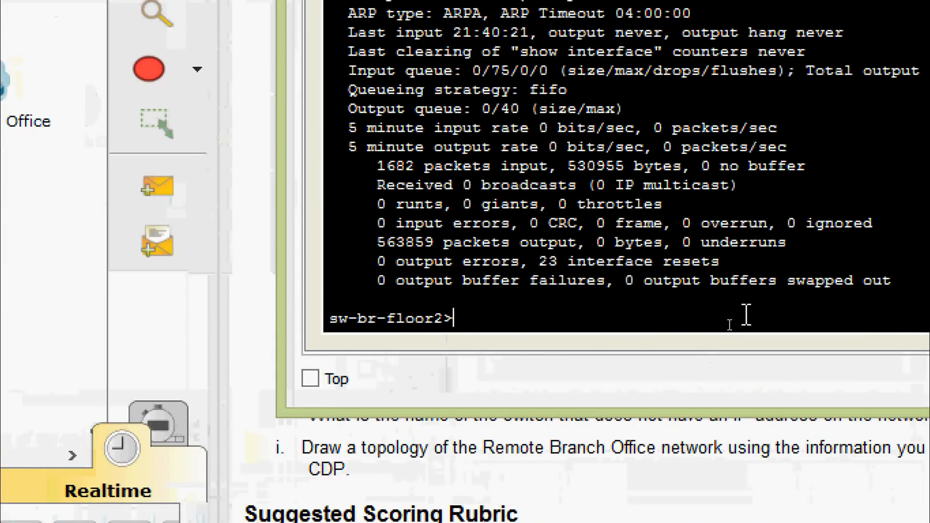
# Run show cdp neighbors on sw-br-floor2 and widen the terminal to see the full table
pyautogui.write('sh')
pyautogui.press('Tab')
pyautogui.write('cd')
pyautogui.press('Tab')
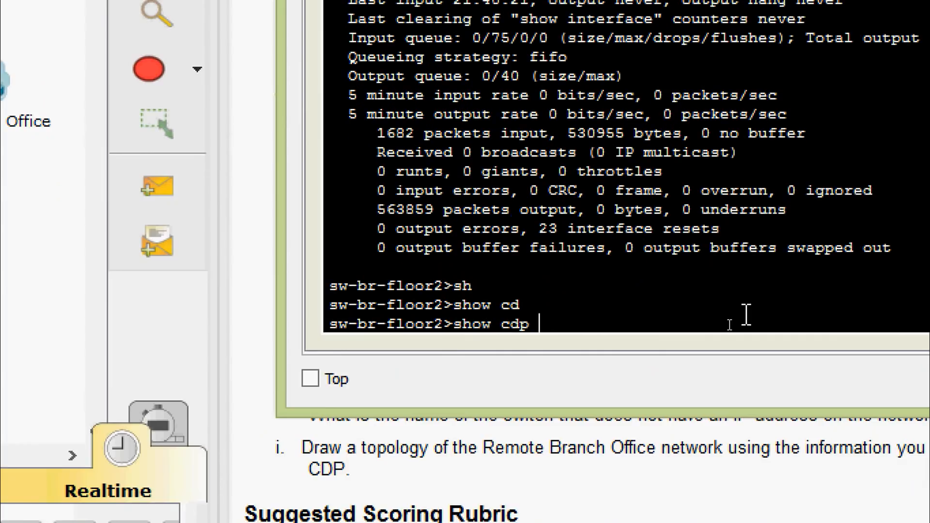
pyautogui.write('ne')
pyautogui.press('Tab')
pyautogui.press('Return')
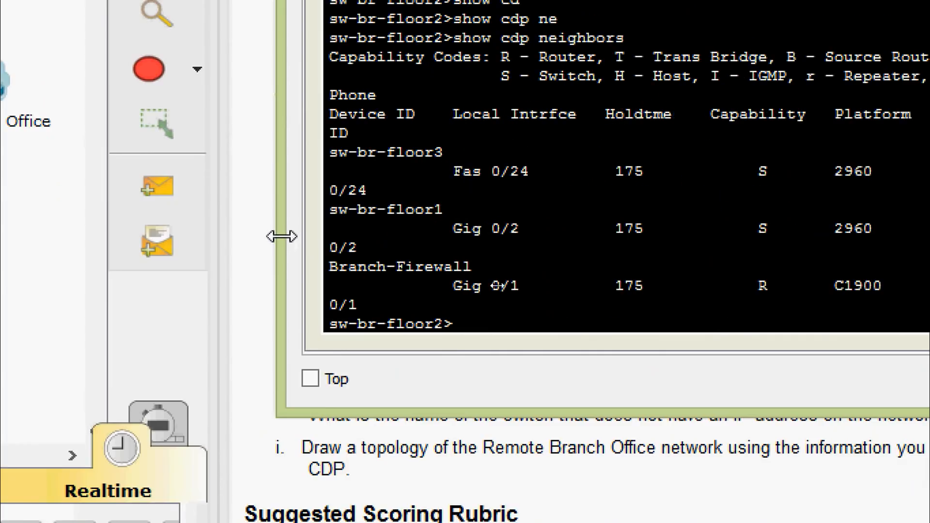
pyautogui.moveTo(282, 236); pyautogui.dragTo(125, 244)
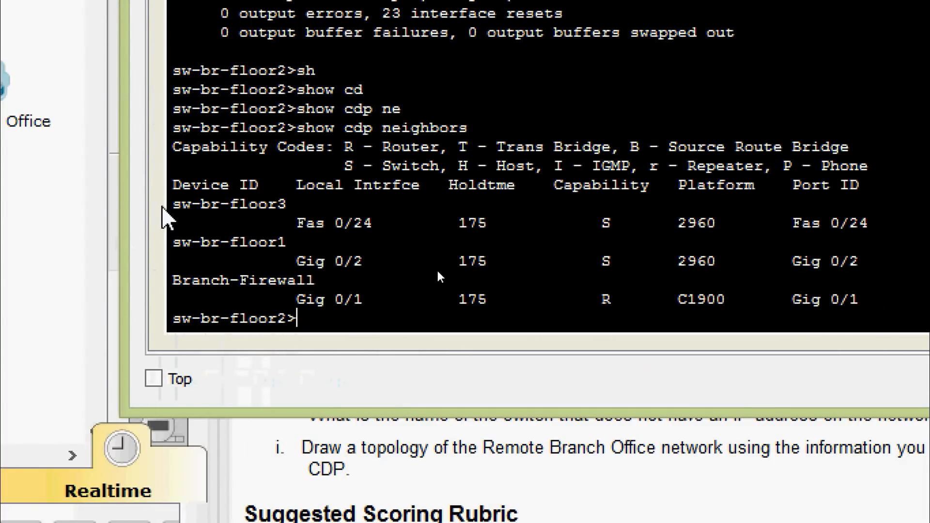
# Review the sw-br-floor3, sw-br-floor1 and Branch-Firewall entries, then copy local interface Fas 0/24
pyautogui.moveTo(173, 204); pyautogui.dragTo(294, 204)
pyautogui.hotkey('ctrl', 'c')
pyautogui.moveTo(592, 224); pyautogui.dragTo(619, 223)
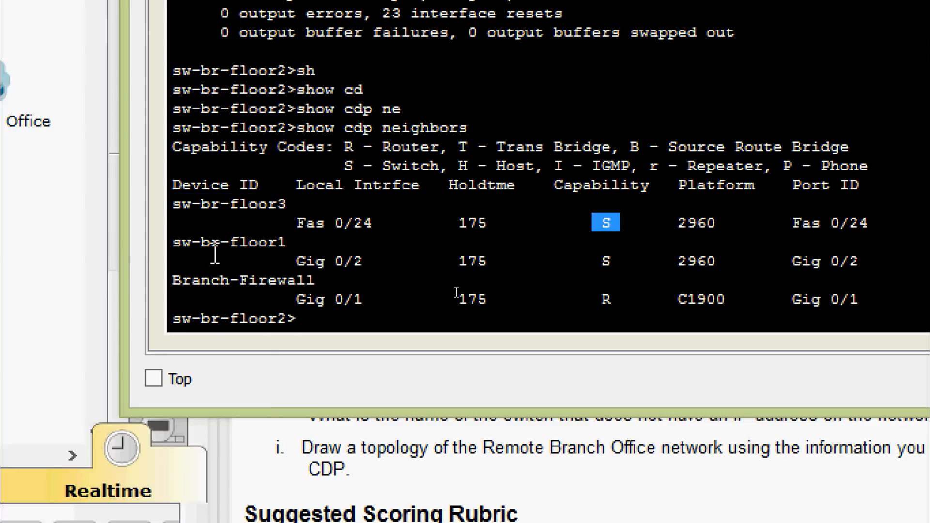
pyautogui.moveTo(172, 242); pyautogui.dragTo(288, 242)
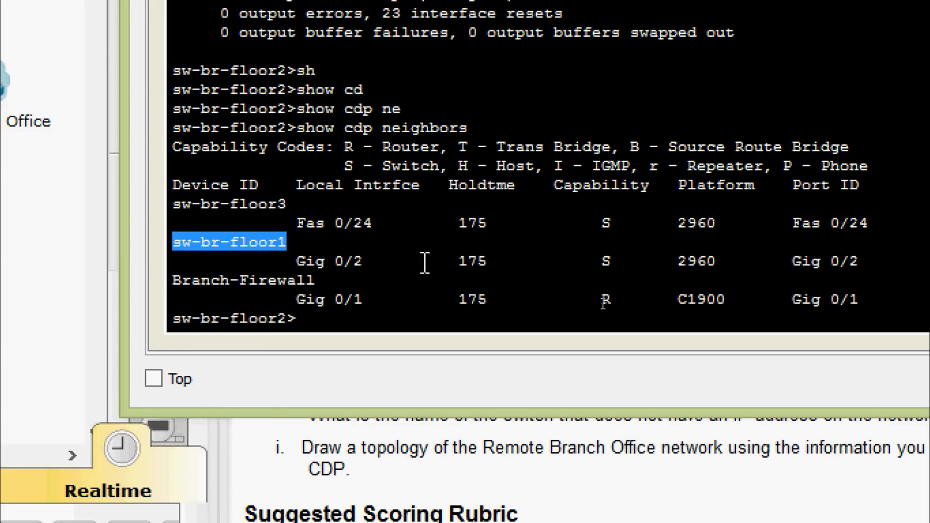
pyautogui.moveTo(561, 276); pyautogui.dragTo(631, 261)
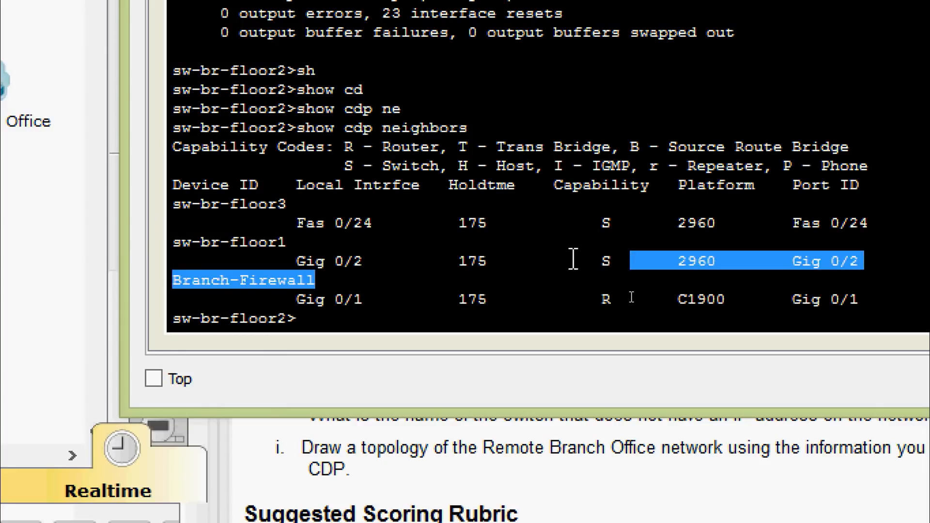
pyautogui.click(528, 264)
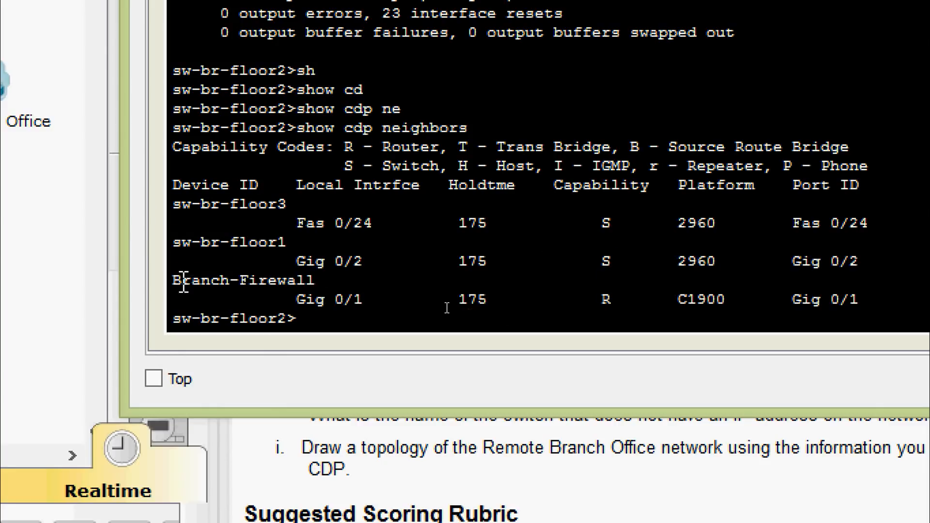
pyautogui.moveTo(181, 280); pyautogui.dragTo(321, 279)
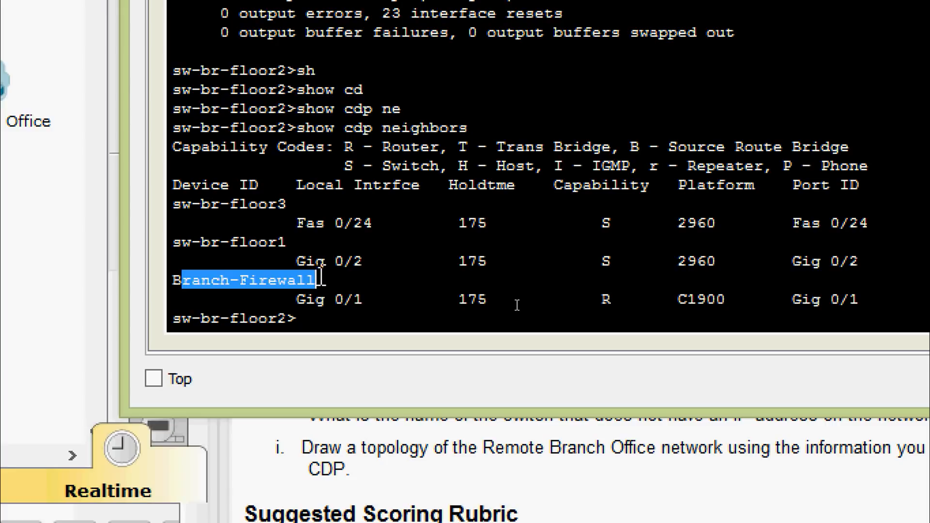
pyautogui.moveTo(627, 300); pyautogui.dragTo(603, 301)
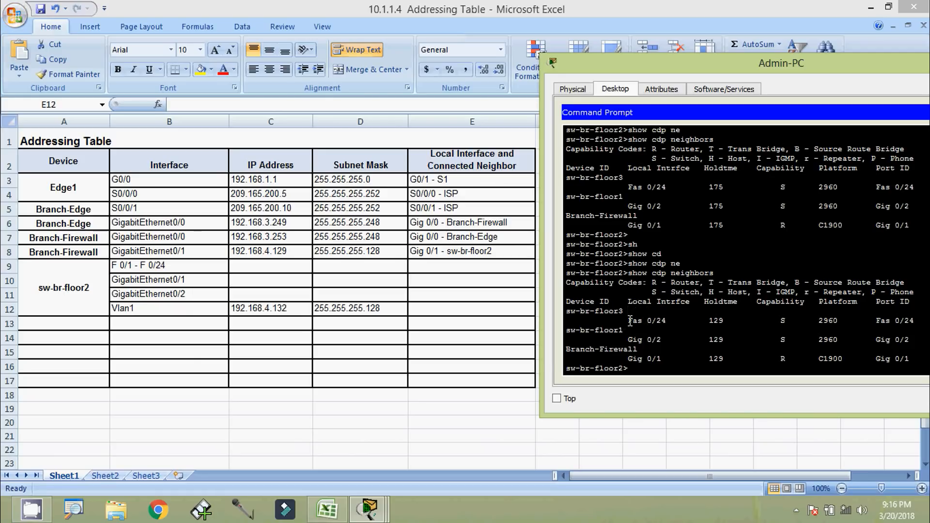
pyautogui.moveTo(640, 321); pyautogui.dragTo(668, 321)
pyautogui.rightClick(651, 320)
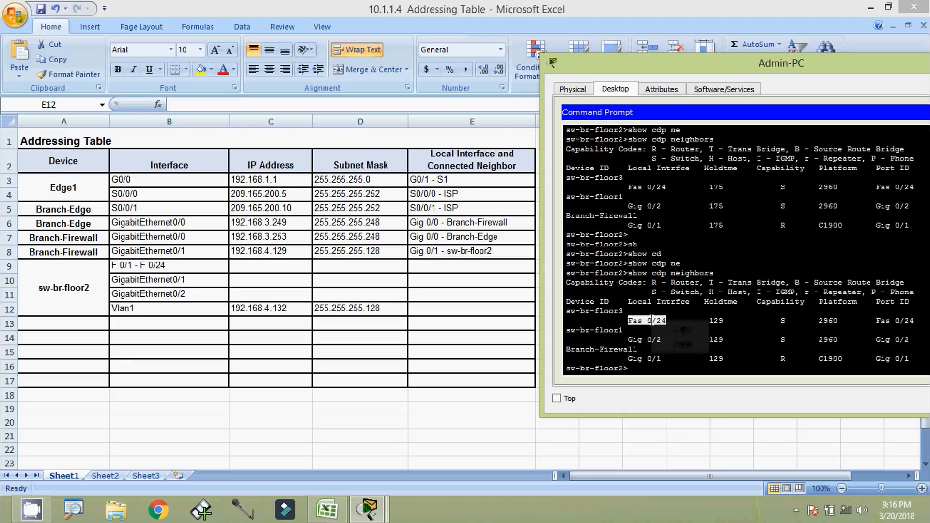
pyautogui.click(669, 329)
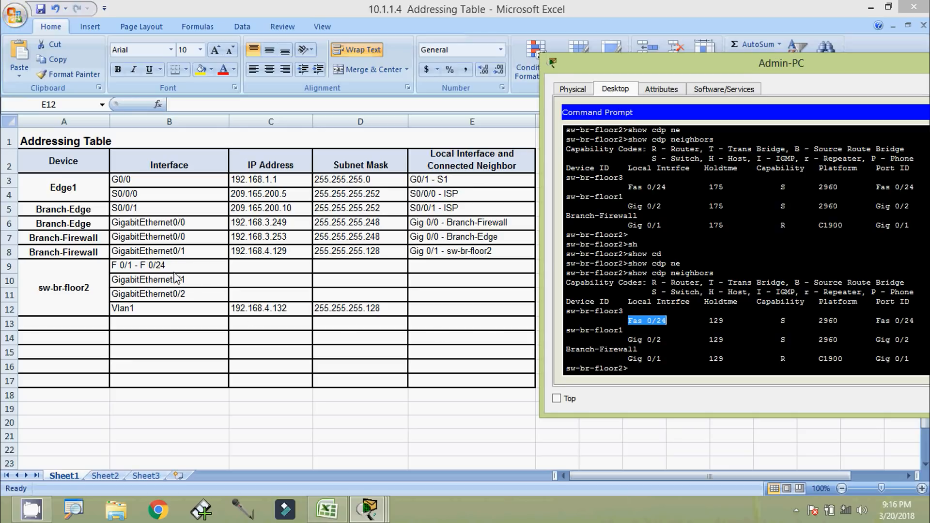
# Fill cell E9 with 'Fas 0/24' followed by the copied neighbour name sw-br-floor3
pyautogui.click(10, 269)
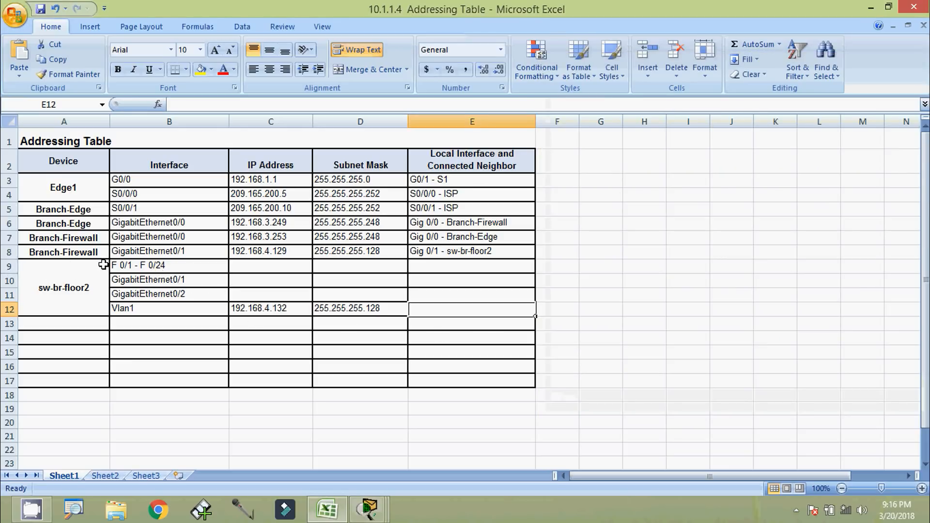
pyautogui.click(10, 267)
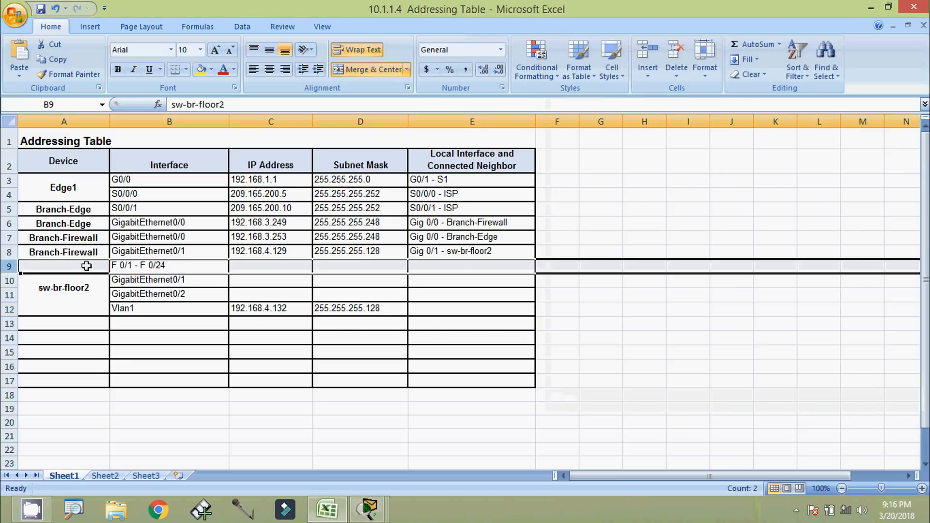
pyautogui.click(466, 266)
pyautogui.write('Fas 0/24 -')
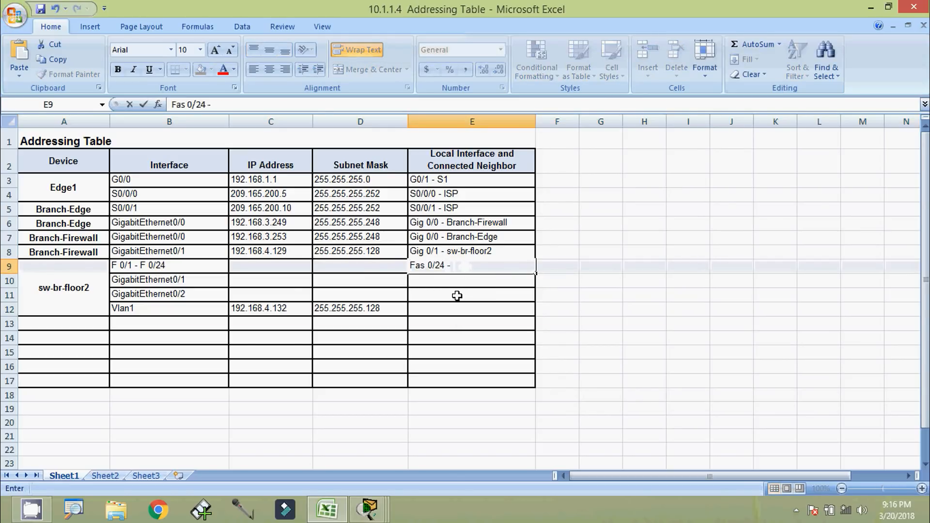
pyautogui.hotkey('alt', 'Tab')
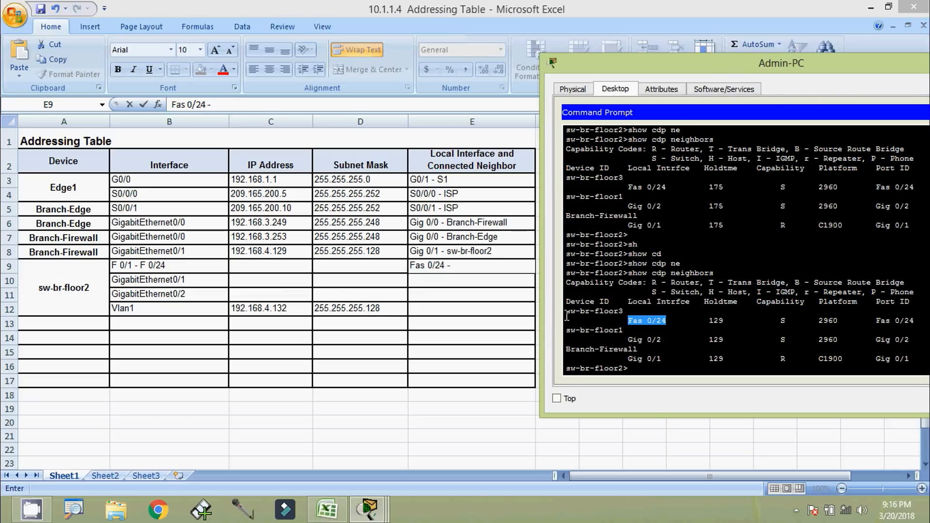
pyautogui.moveTo(567, 317); pyautogui.dragTo(614, 315)
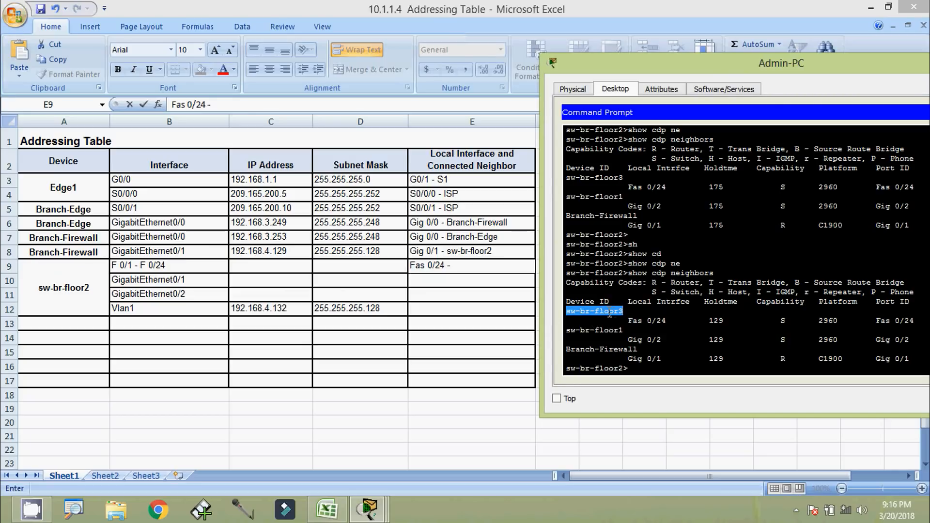
pyautogui.rightClick(610, 314)
pyautogui.click(627, 320)
pyautogui.click(472, 265)
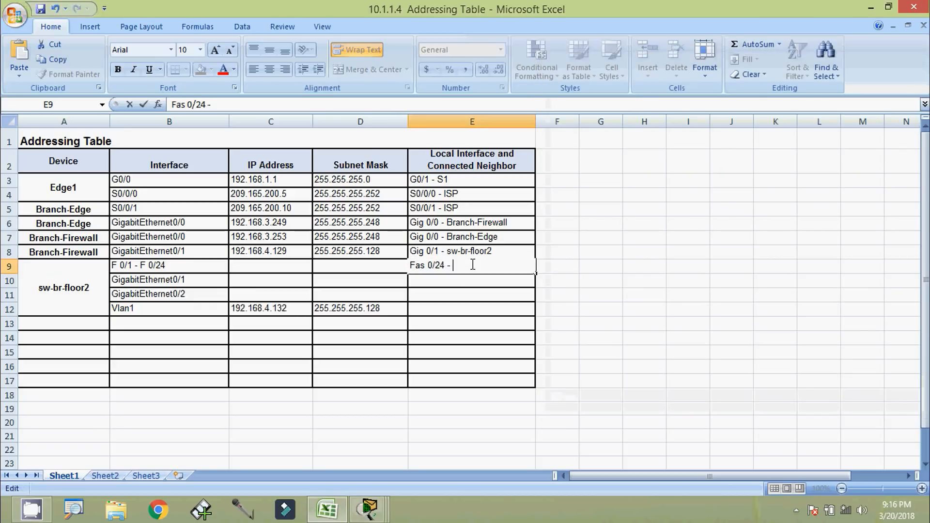
pyautogui.hotkey('ctrl', 'v')
pyautogui.click(473, 284)
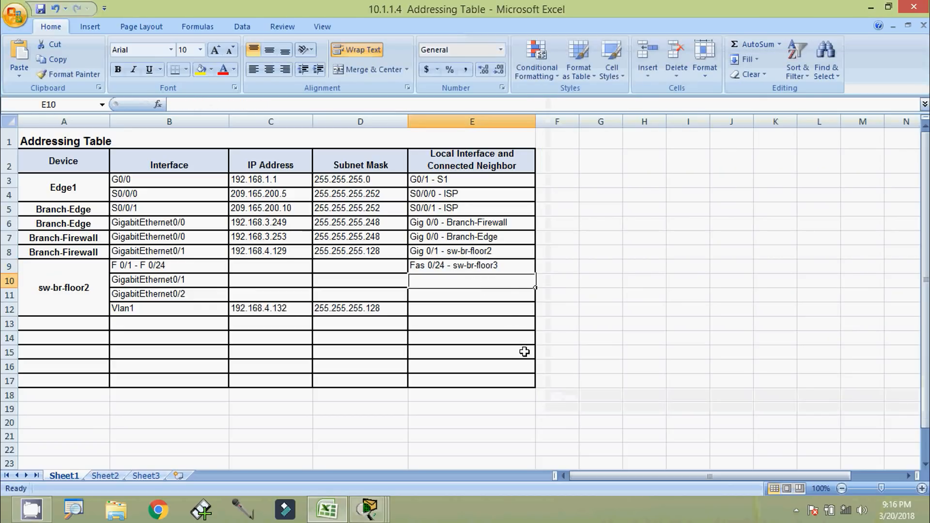
# Copy Gig 0/2 from the CDP output and enter 'Gig 0/2 -' in cell E11
pyautogui.hotkey('alt', 'Tab')
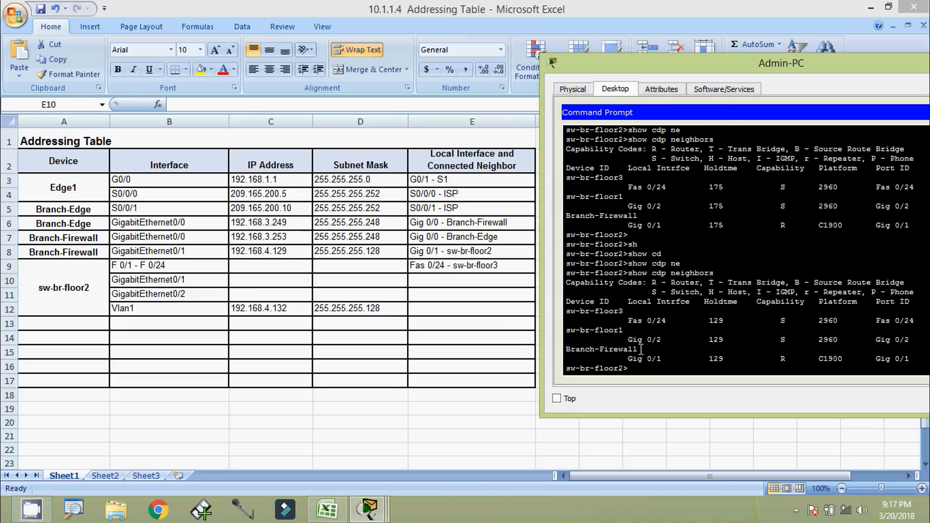
pyautogui.moveTo(629, 339); pyautogui.dragTo(662, 340)
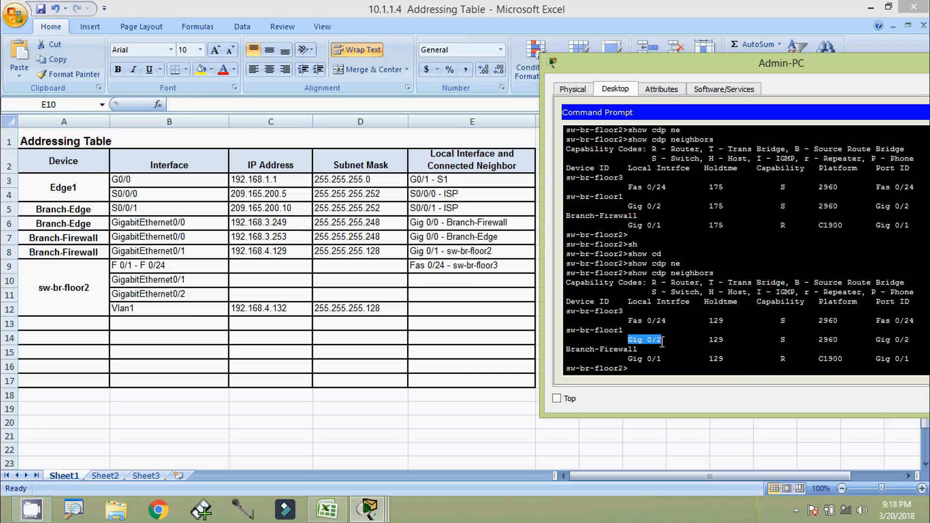
pyautogui.rightClick(660, 341)
pyautogui.click(678, 348)
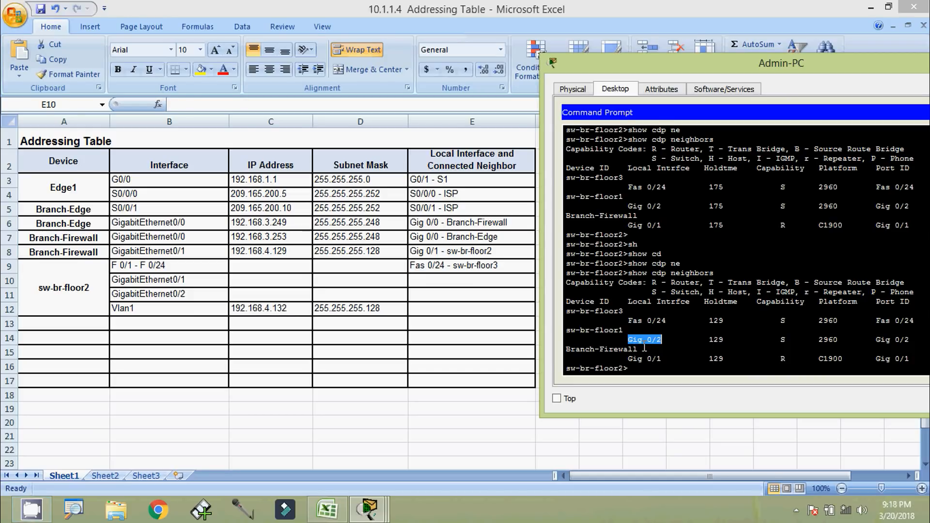
pyautogui.click(175, 296)
pyautogui.click(10, 294)
pyautogui.doubleClick(426, 298)
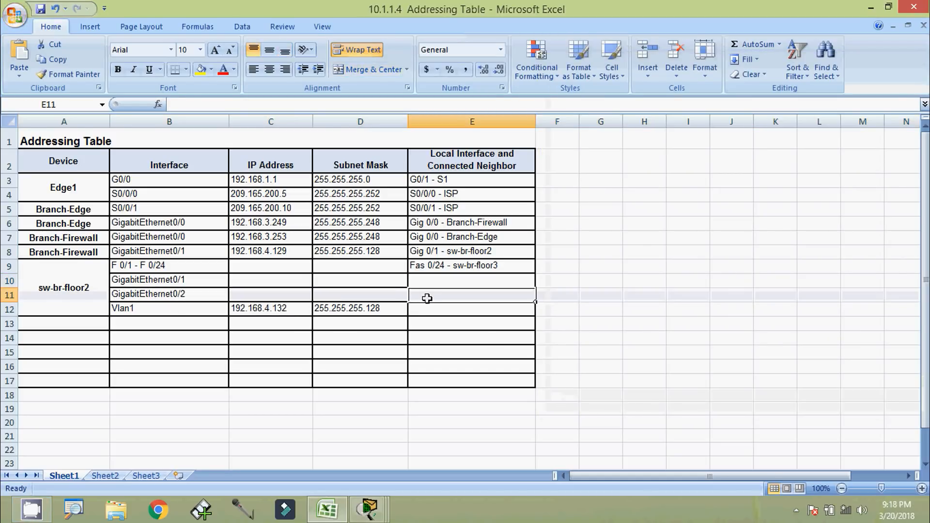
pyautogui.write('Gig 0/2')
pyautogui.write('-')
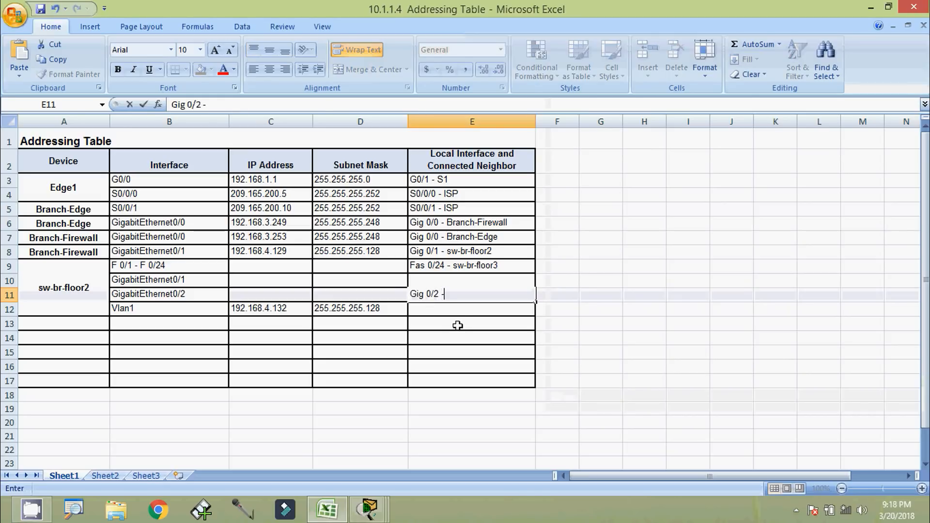
# Append the neighbour name sw-br-floor1 to cell E11
pyautogui.hotkey('alt', 'Tab')
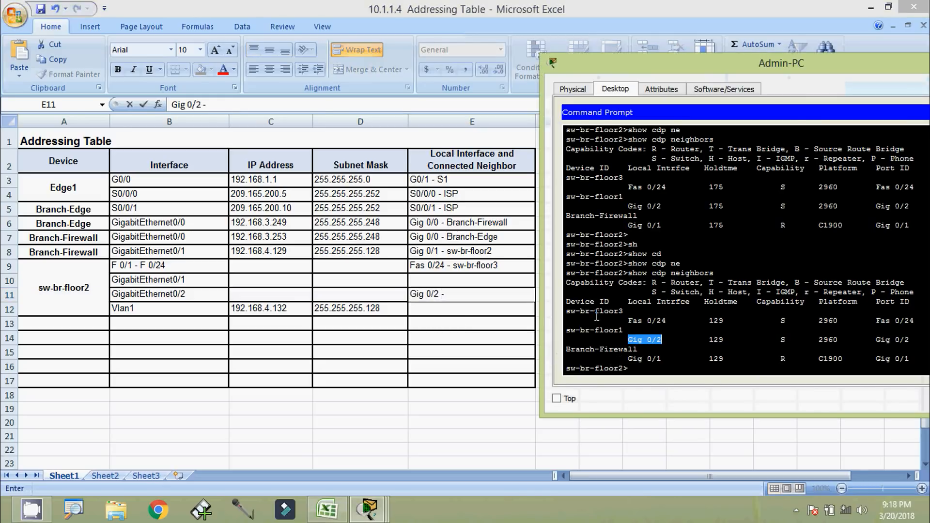
pyautogui.moveTo(623, 330); pyautogui.dragTo(571, 332)
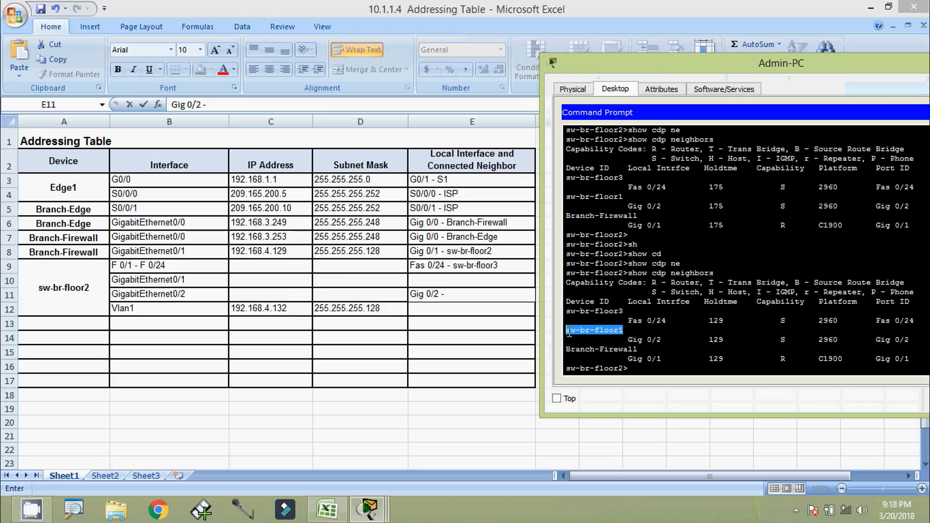
pyautogui.rightClick(569, 332)
pyautogui.click(589, 339)
pyautogui.click(458, 295)
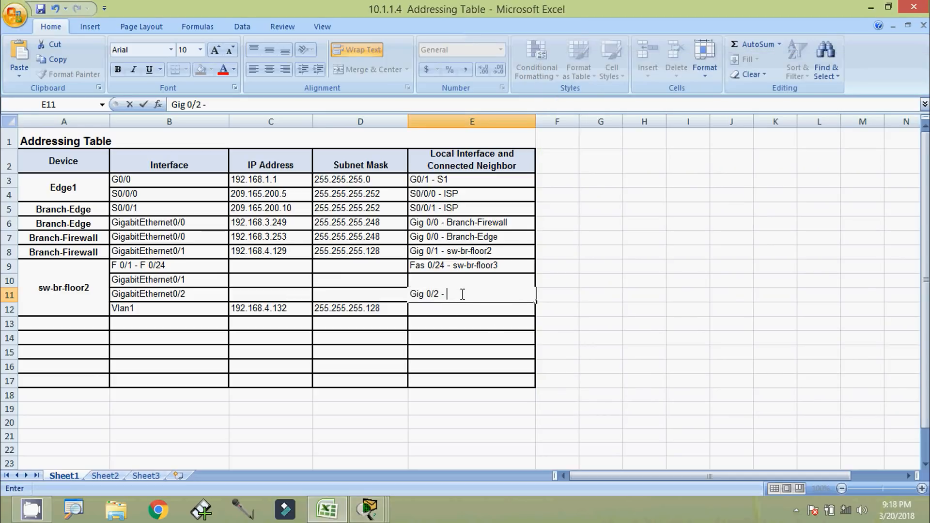
pyautogui.hotkey('ctrl', 'v')
pyautogui.press('Return')
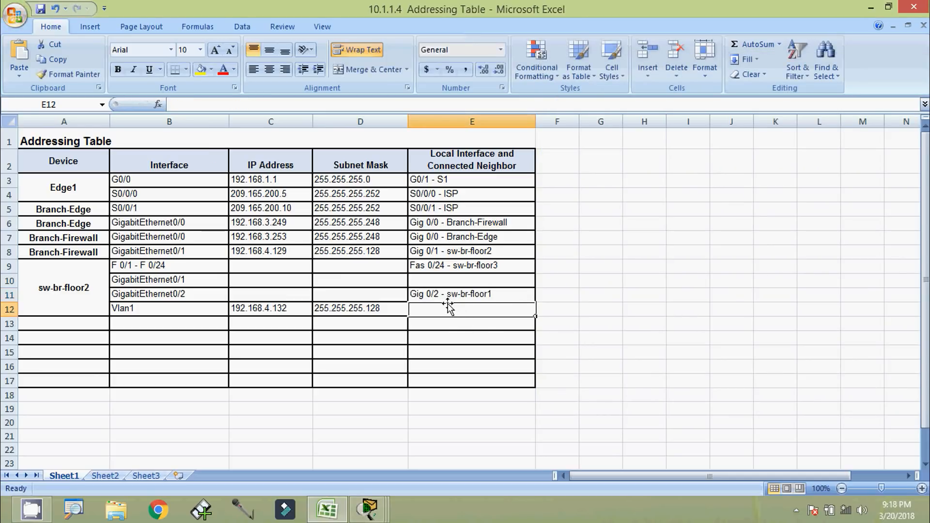
# Copy Gig 0/1 from the CDP output and enter 'Gig 0/1 -' in cell E10
pyautogui.click(426, 281)
pyautogui.hotkey('alt', 'Tab')
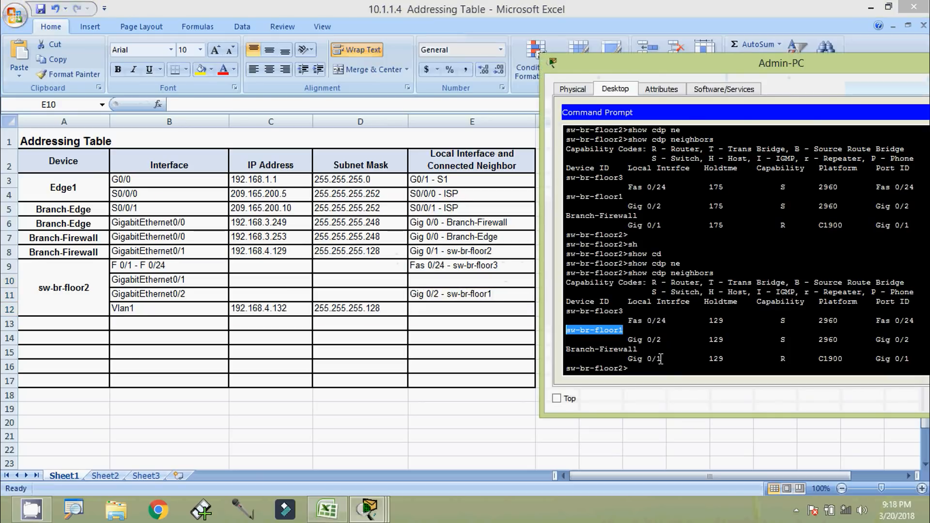
pyautogui.moveTo(628, 359); pyautogui.dragTo(661, 359)
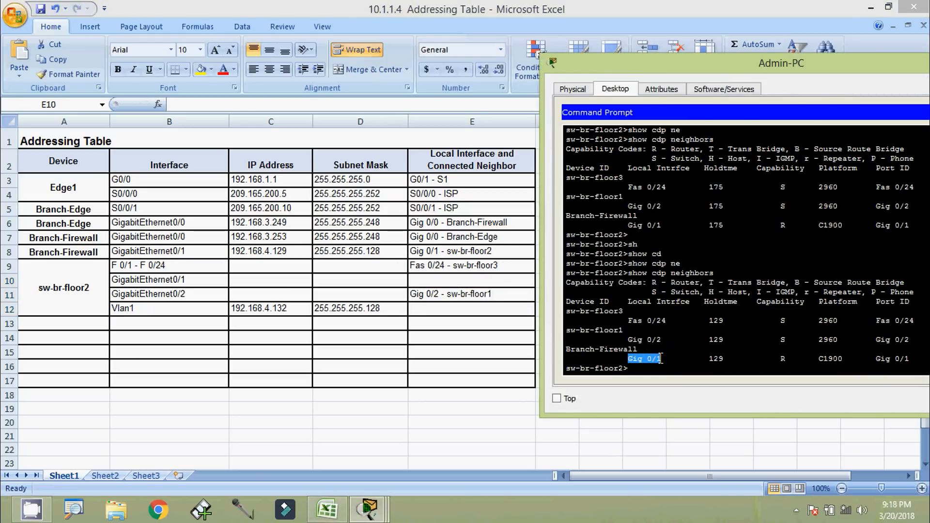
pyautogui.rightClick(654, 356)
pyautogui.click(685, 365)
pyautogui.hotkey('alt', 'Tab')
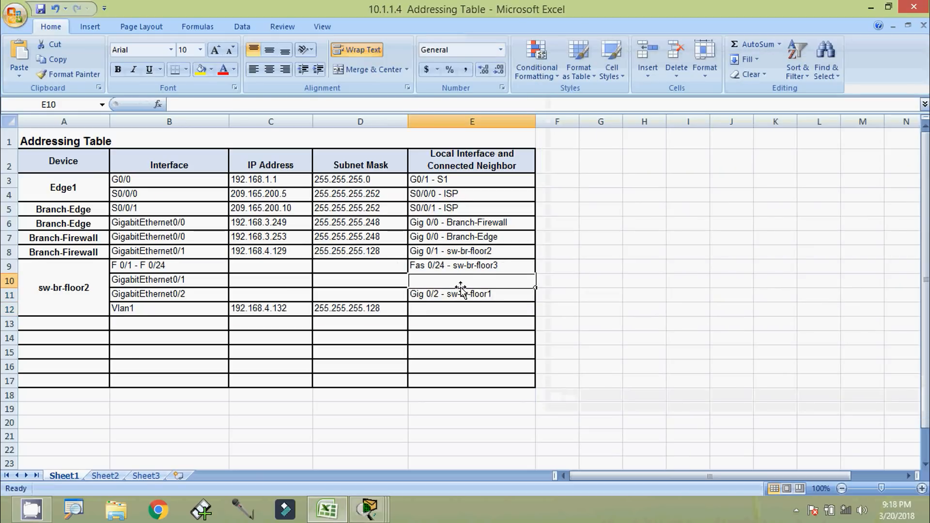
pyautogui.doubleClick(461, 285)
pyautogui.hotkey('ctrl', 'v')
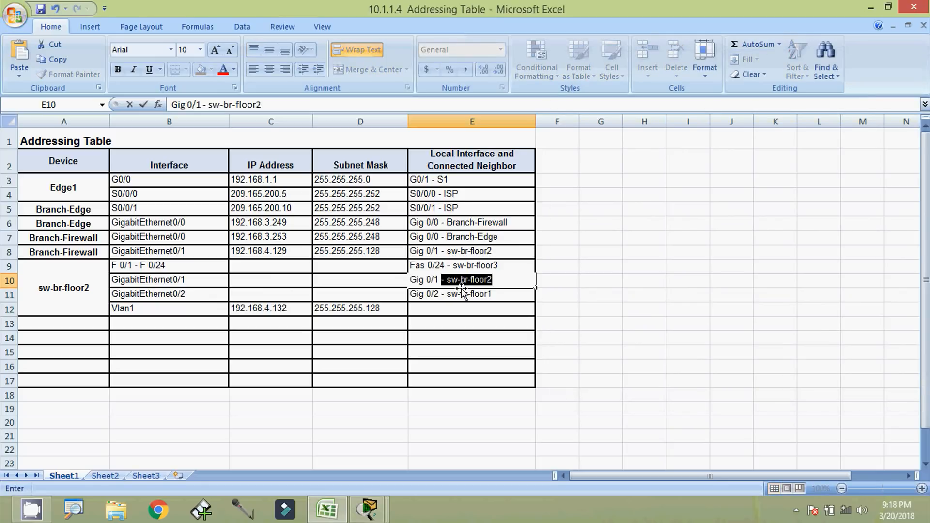
pyautogui.write('-')
pyautogui.press('BackSpace')
# Append the neighbour name Branch-Firewall to cell E10
pyautogui.hotkey('alt', 'Tab')
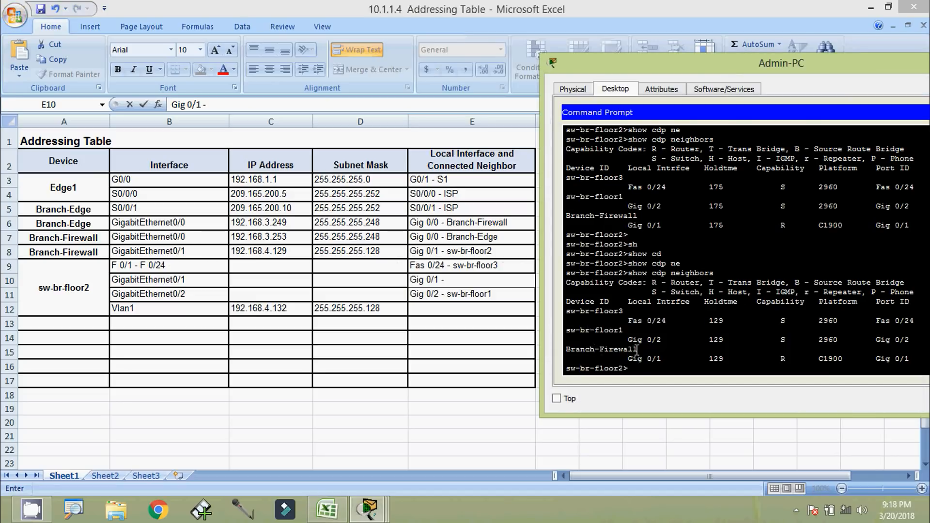
pyautogui.moveTo(636, 349); pyautogui.dragTo(571, 352)
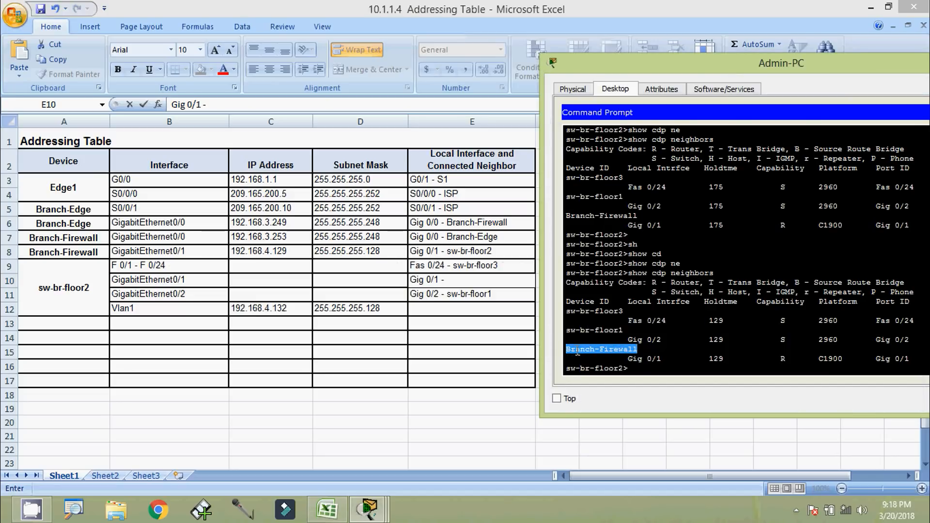
pyautogui.rightClick(604, 354)
pyautogui.click(606, 361)
pyautogui.hotkey('alt', 'Tab')
pyautogui.hotkey('ctrl', 'v')
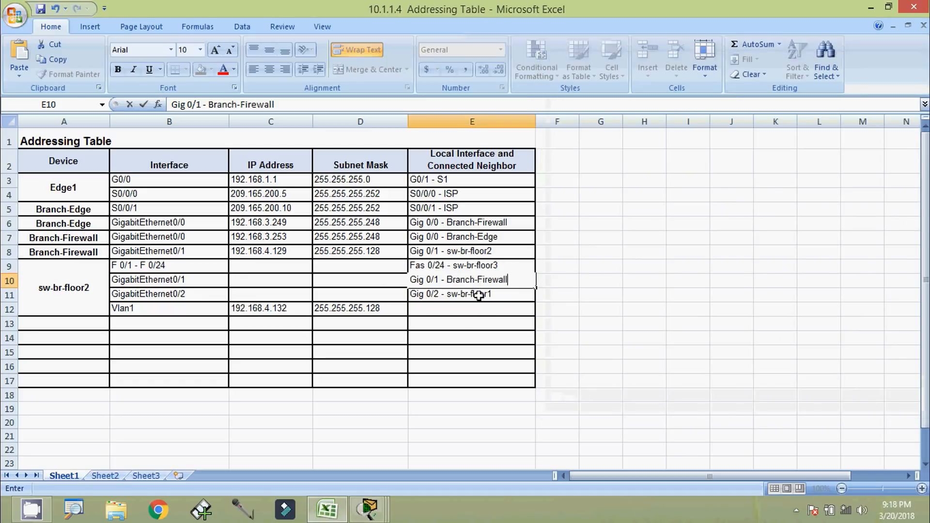
pyautogui.click(482, 311)
pyautogui.hotkey('alt', 'Tab')
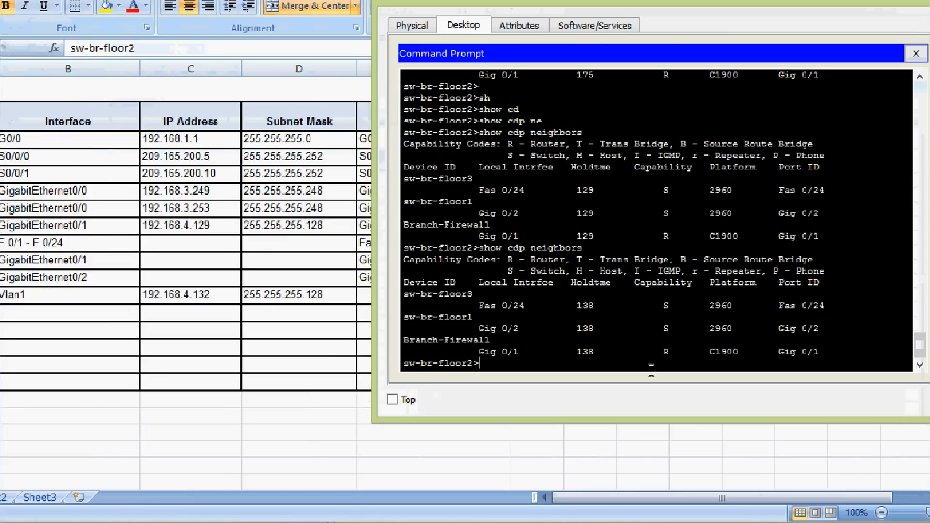
# Run show cdp neighbors detail on sw-br-floor2
pyautogui.press('Return')
pyautogui.press('Return')
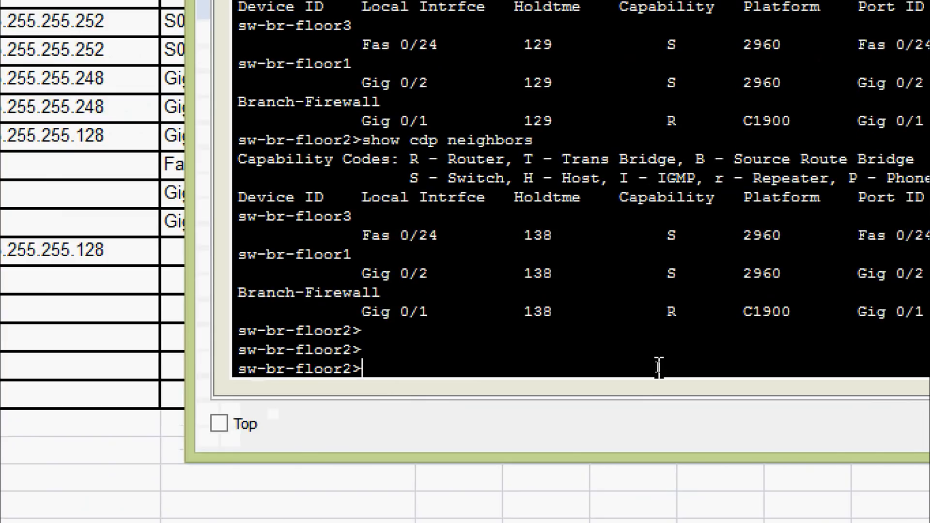
pyautogui.write('sh')
pyautogui.press('Tab')
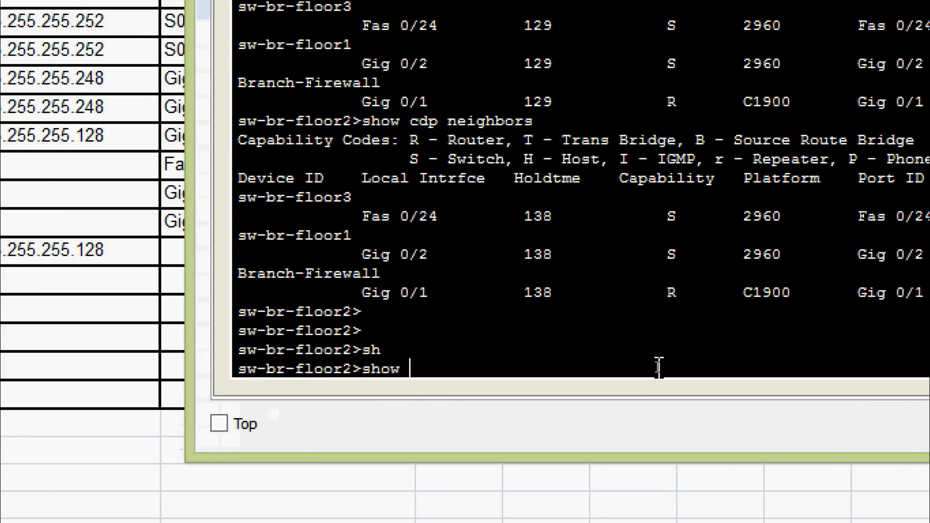
pyautogui.write('cd')
pyautogui.press('Tab')
pyautogui.write('ne')
pyautogui.press('Tab')
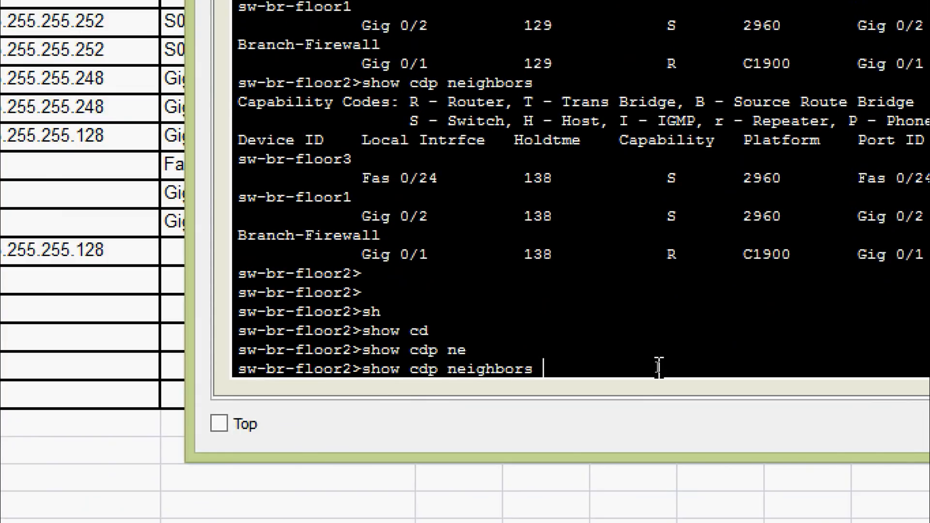
pyautogui.write('de')
pyautogui.press('Tab')
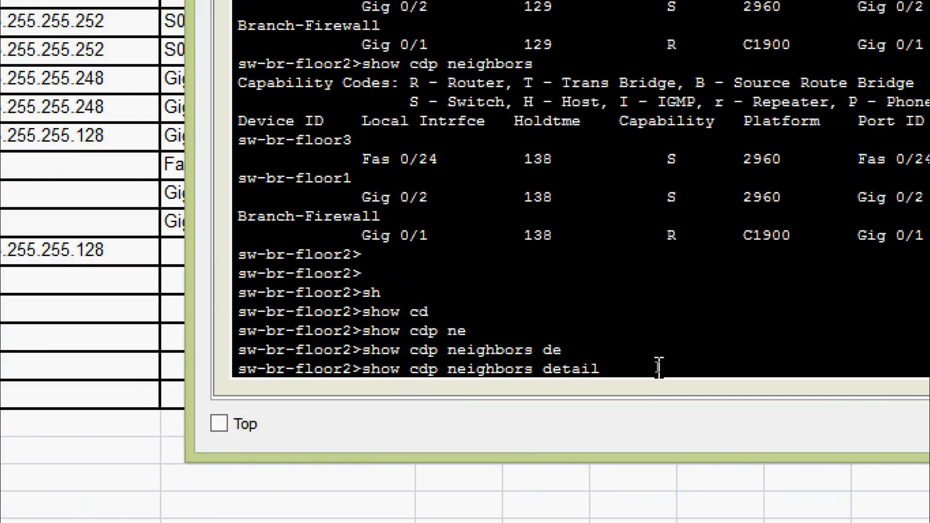
pyautogui.press('Return')
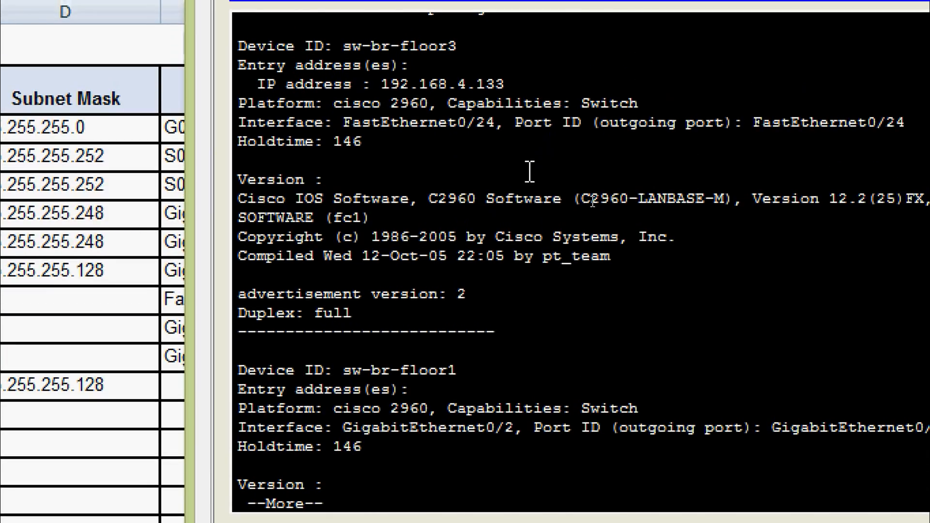
# Page through the detail output to find sw-br-floor3 at 192.168.4.133 and Branch-Firewall at 192.168.4.129
pyautogui.scroll(2, 530, 170)
pyautogui.scroll(-1, 530, 170)
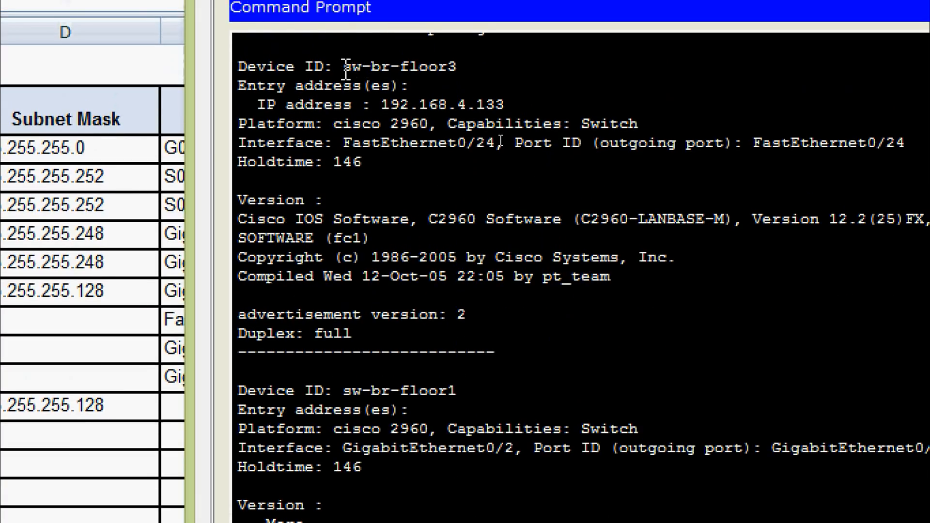
pyautogui.moveTo(345, 68); pyautogui.dragTo(475, 76)
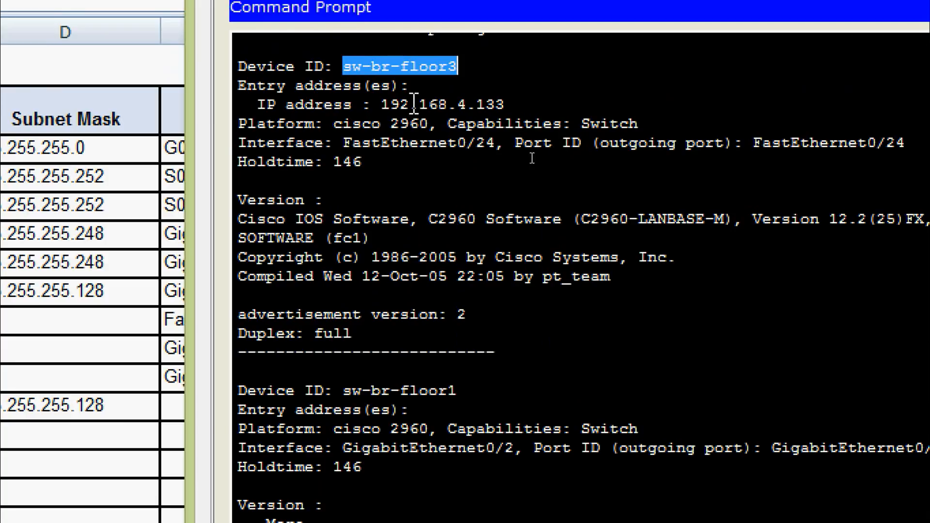
pyautogui.moveTo(384, 105); pyautogui.dragTo(505, 107)
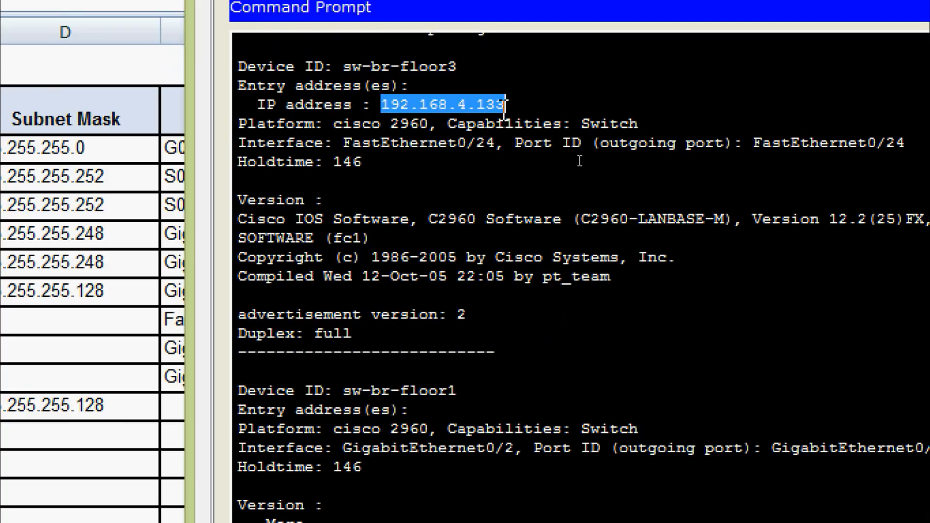
pyautogui.scroll(-1, 448, 264)
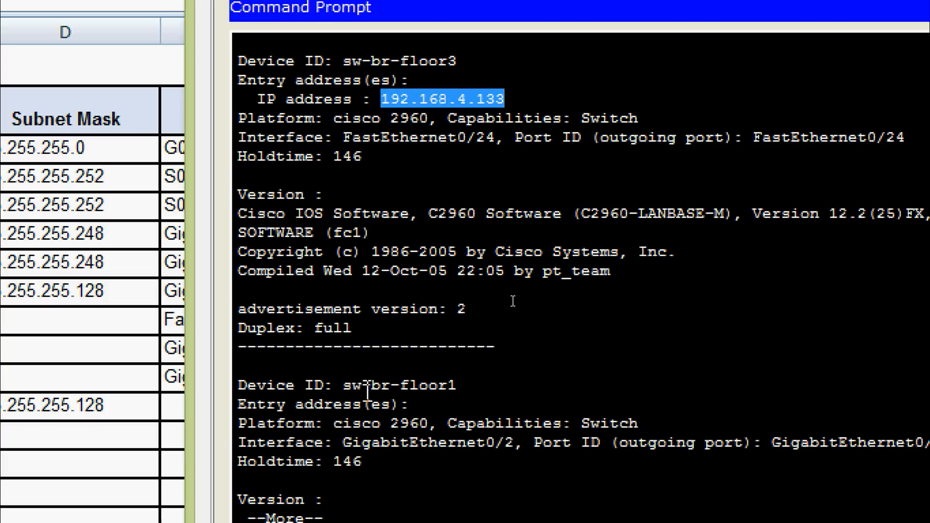
pyautogui.press('space')
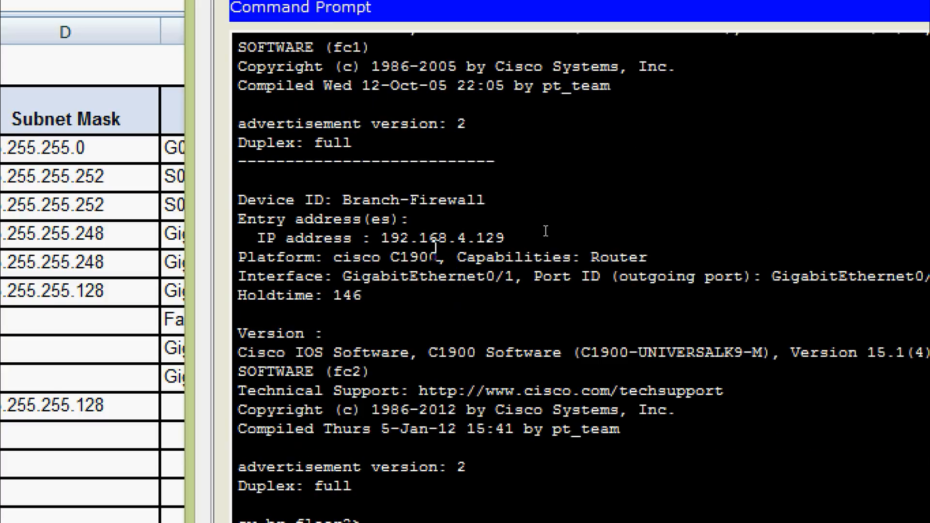
pyautogui.scroll(3, 562, 228)
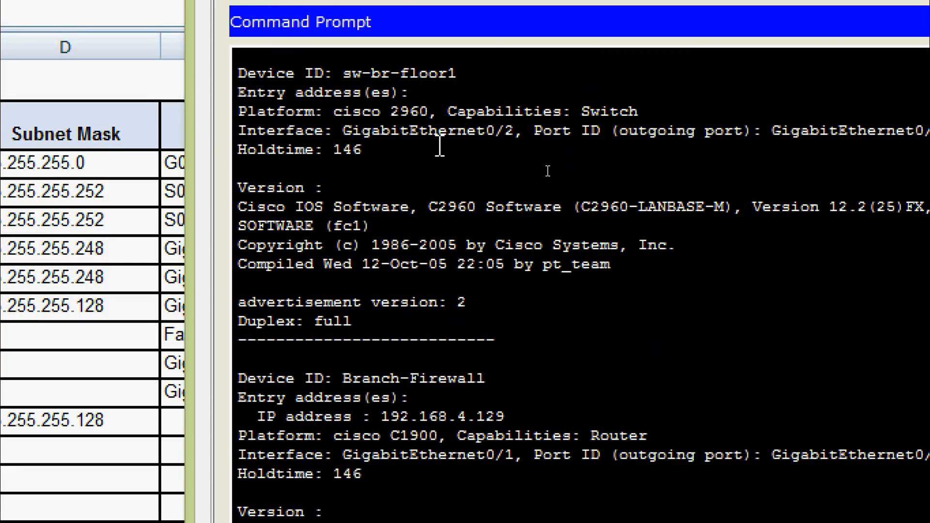
pyautogui.scroll(-2, 463, 290)
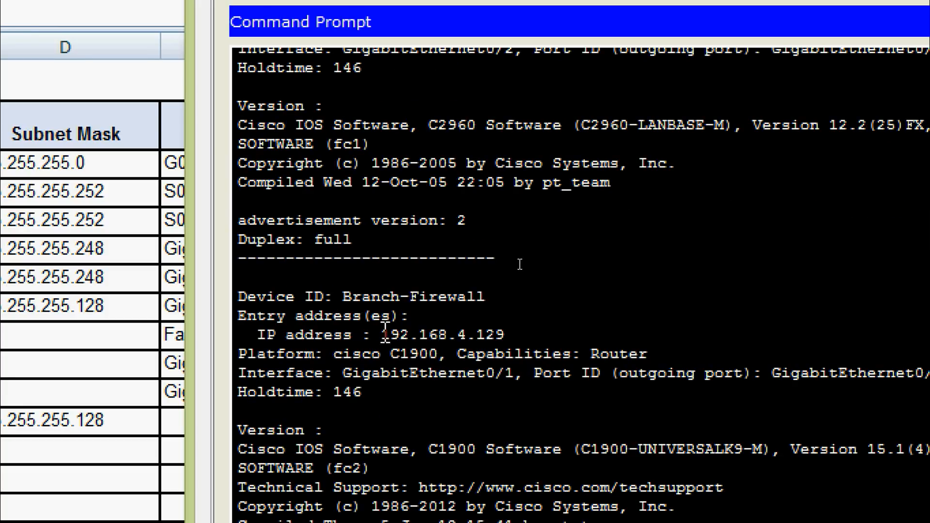
pyautogui.moveTo(386, 333); pyautogui.dragTo(511, 334)
pyautogui.click(518, 334)
pyautogui.scroll(-2, 528, 339)
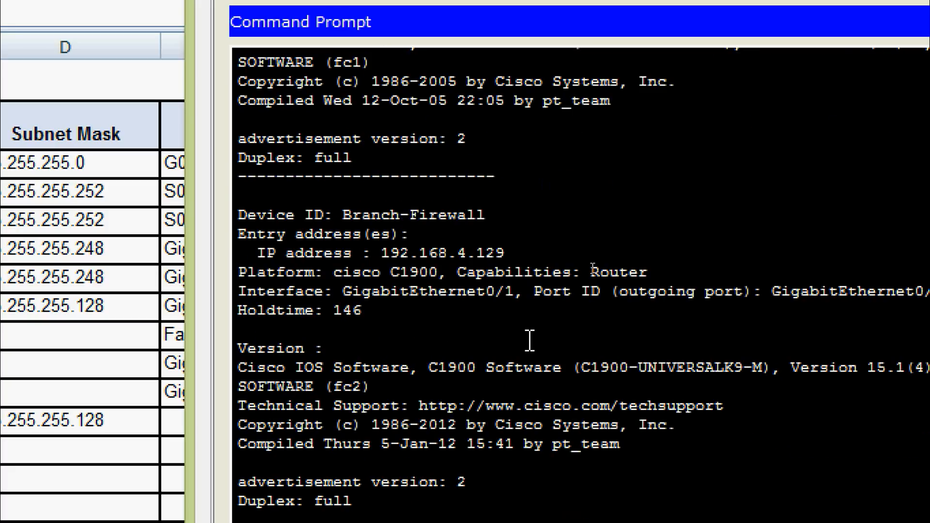
pyautogui.scroll(-1, 529, 340)
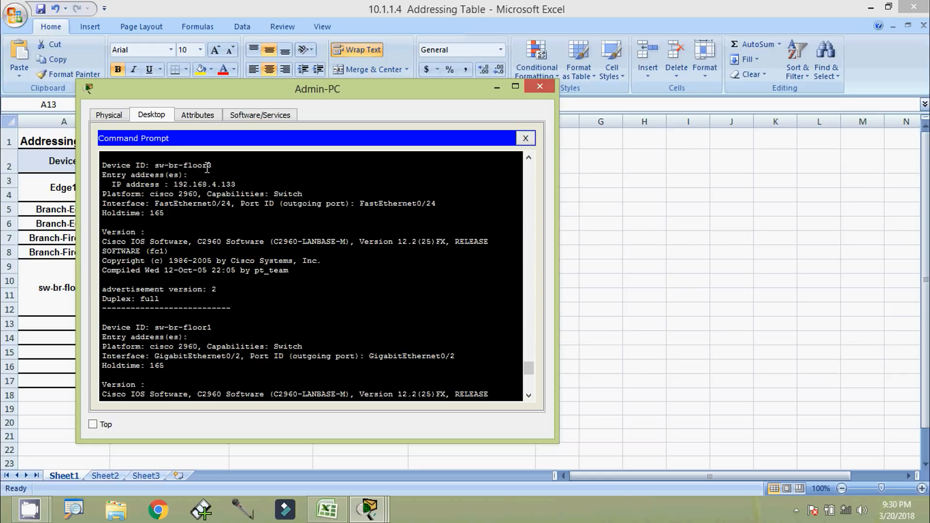
pyautogui.moveTo(174, 185); pyautogui.dragTo(265, 184)
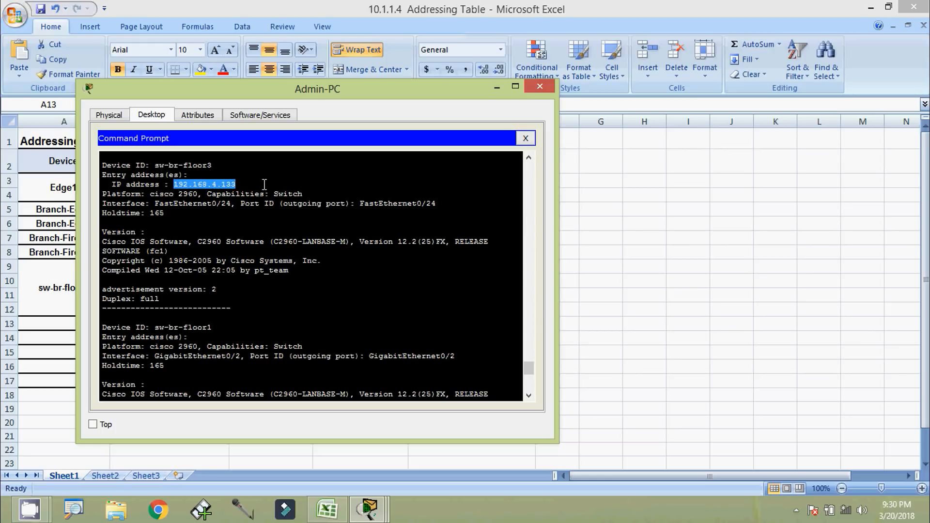
pyautogui.scroll(-5, 535, 374)
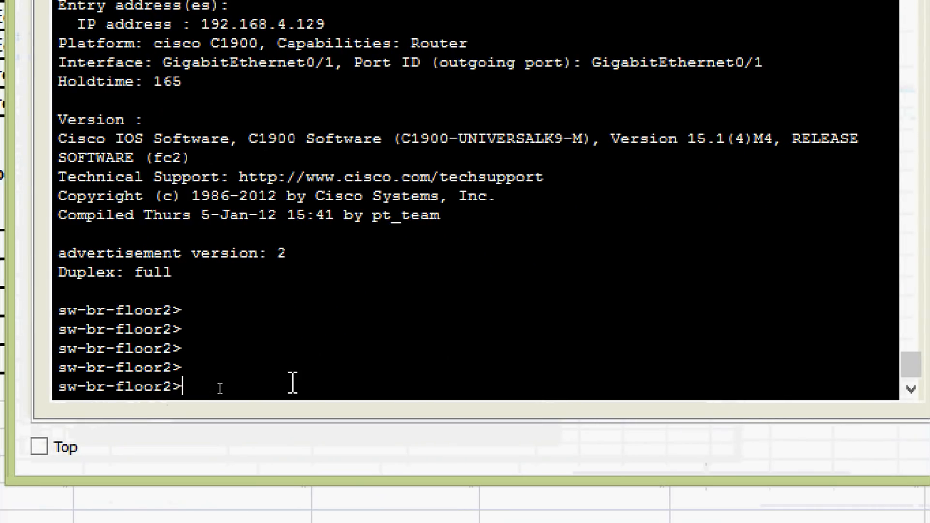
# Try to enter privileged mode on sw-br-floor2 with enable, failing after three password attempts
pyautogui.write('sh')
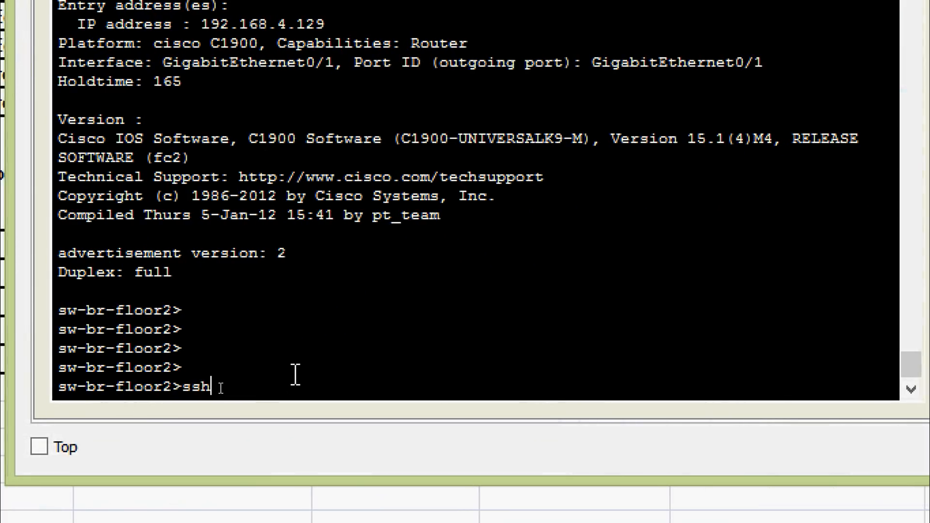
pyautogui.write('?')
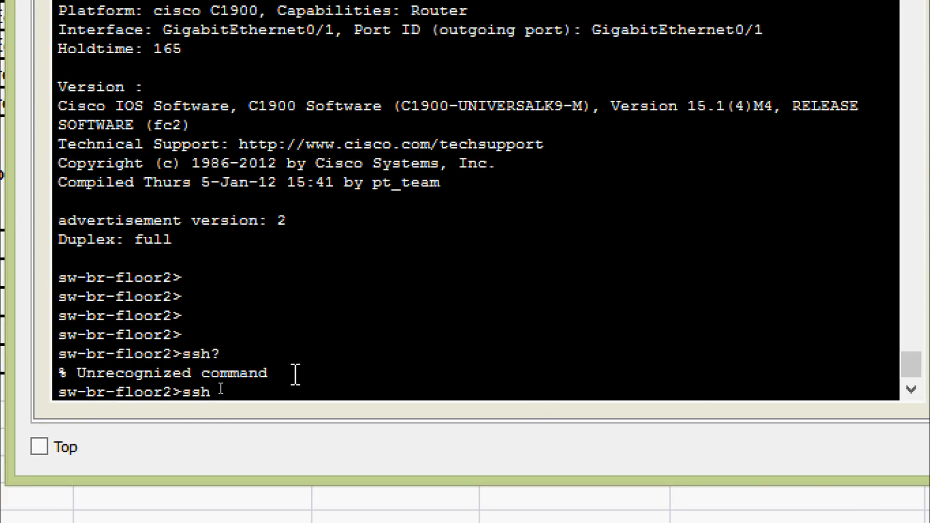
pyautogui.press('BackSpace')
pyautogui.press('BackSpace')
pyautogui.press('BackSpace')
pyautogui.write('ena')
pyautogui.press('Tab')
pyautogui.press('Return')
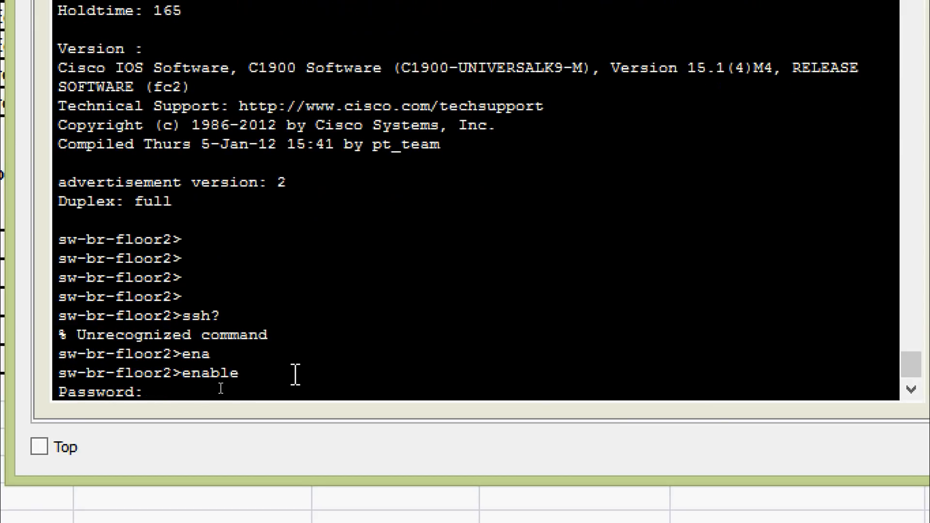
pyautogui.press('Return')
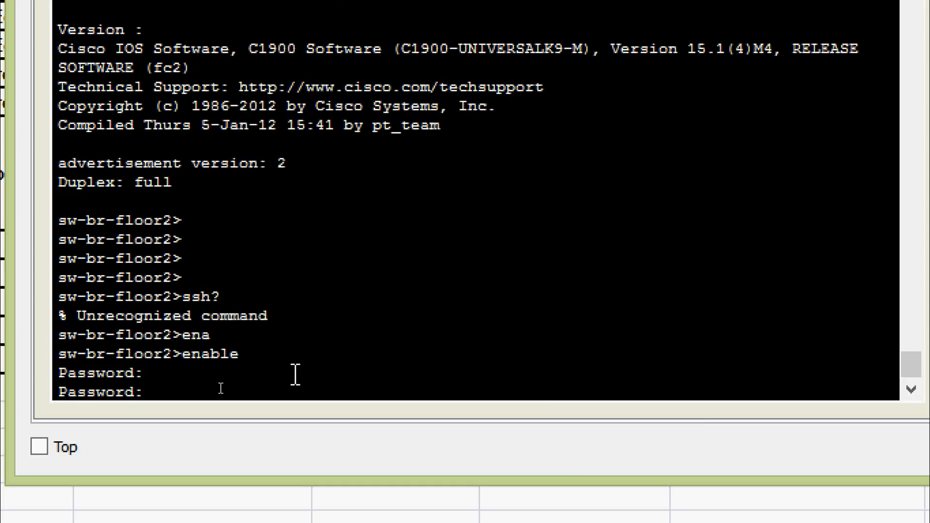
pyautogui.press('Return')
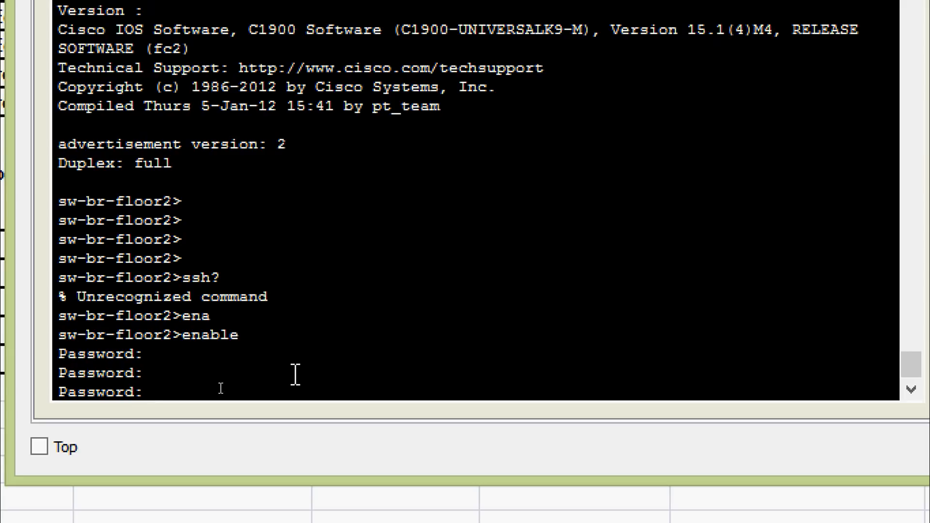
pyautogui.press('Return')
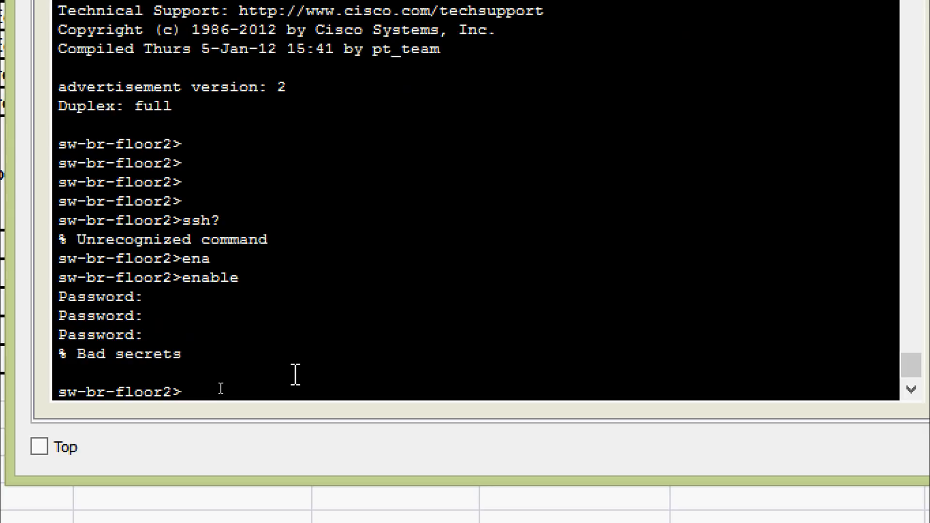
# Exit the sw-br-floor2 session to return to the Branch-Firewall# prompt
pyautogui.write('exit')
pyautogui.press('Return')
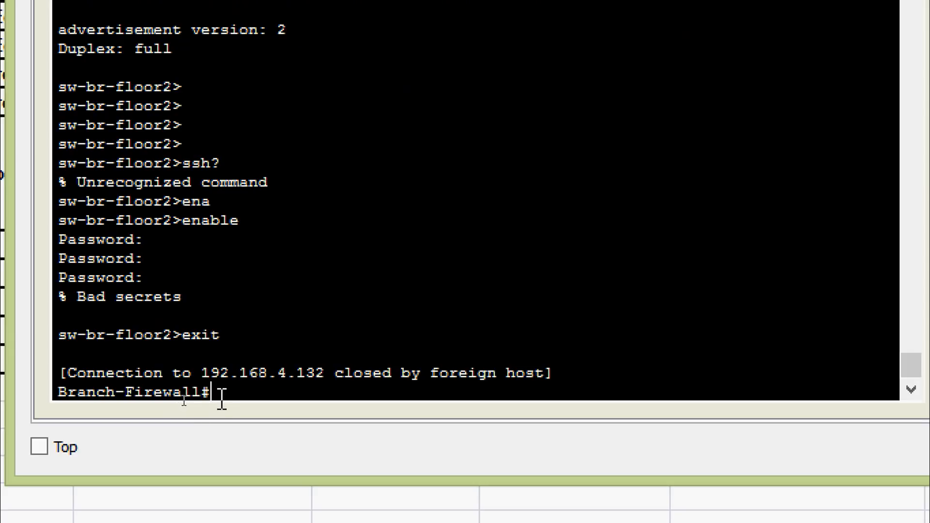
pyautogui.scroll(-1, 252, 384)
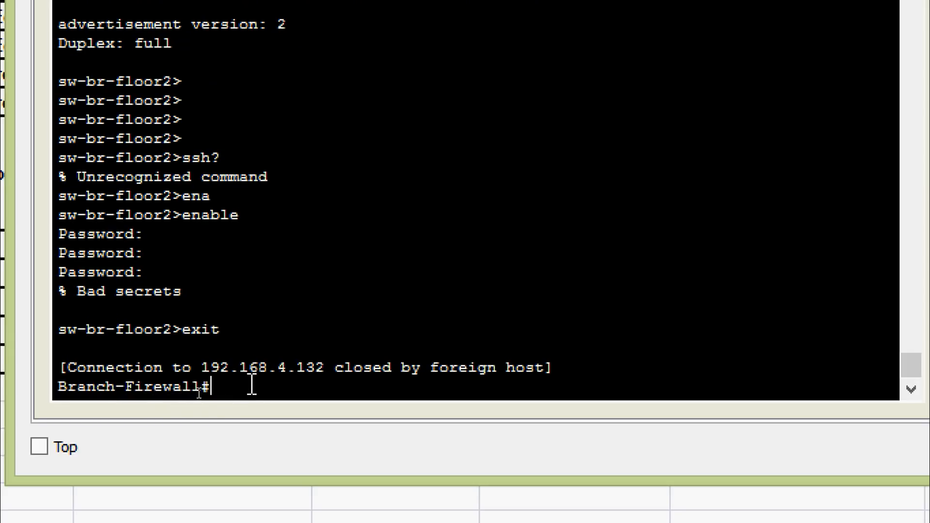
# Start an ssh -l command with the login username and copy 192.168.4.133 from the CDP output
pyautogui.write('ssh')
pyautogui.write('-l branch')
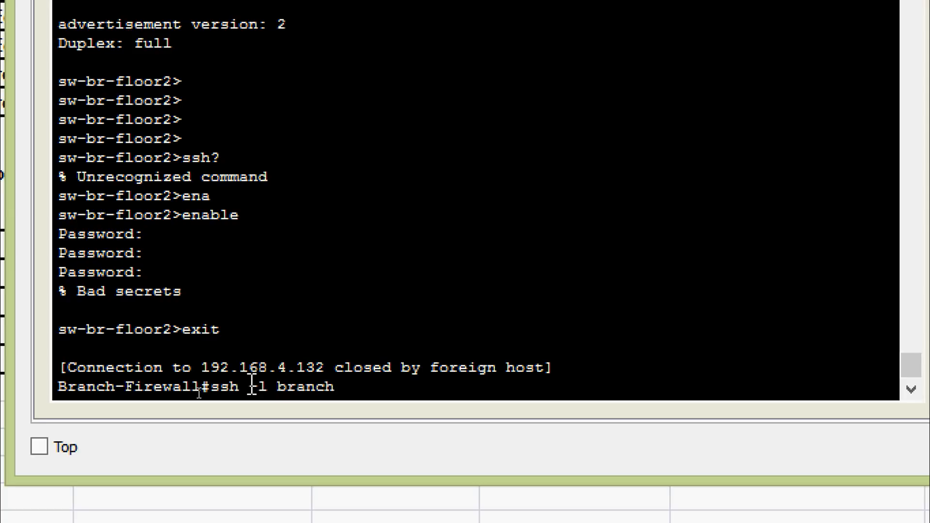
pyautogui.write('admin ?')
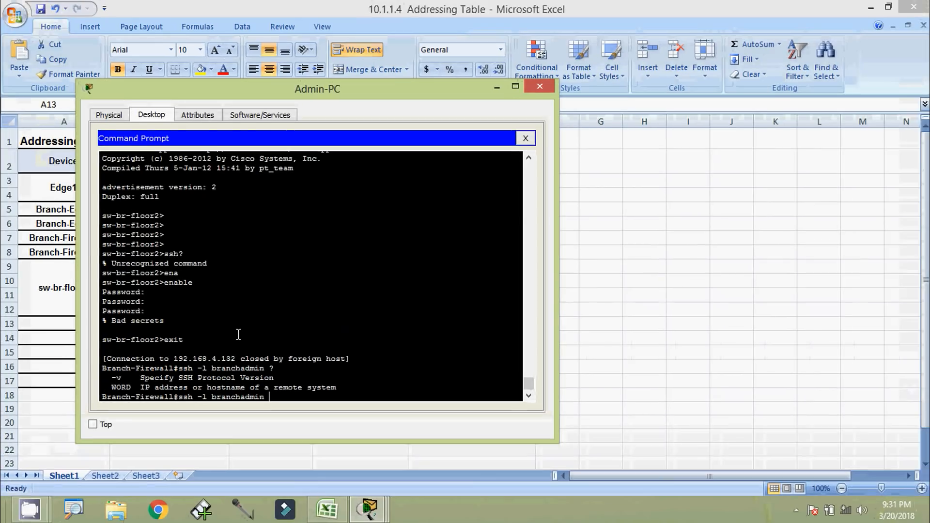
pyautogui.scroll(10, 264, 238)
pyautogui.scroll(3, 205, 319)
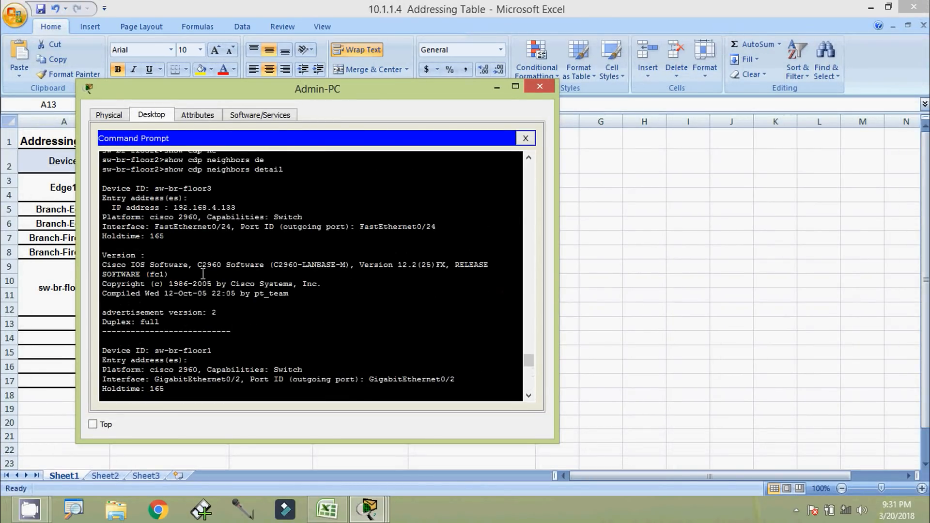
pyautogui.moveTo(173, 207); pyautogui.dragTo(236, 212)
pyautogui.rightClick(236, 213)
pyautogui.click(240, 214)
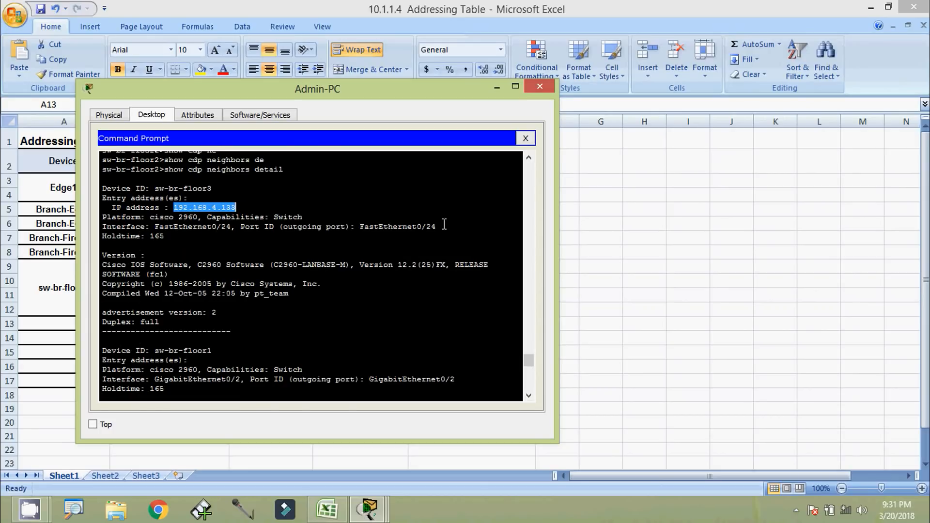
# Paste 192.168.4.133 to SSH into sw-br-floor3, log in, and select its hostname
pyautogui.scroll(-10, 462, 395)
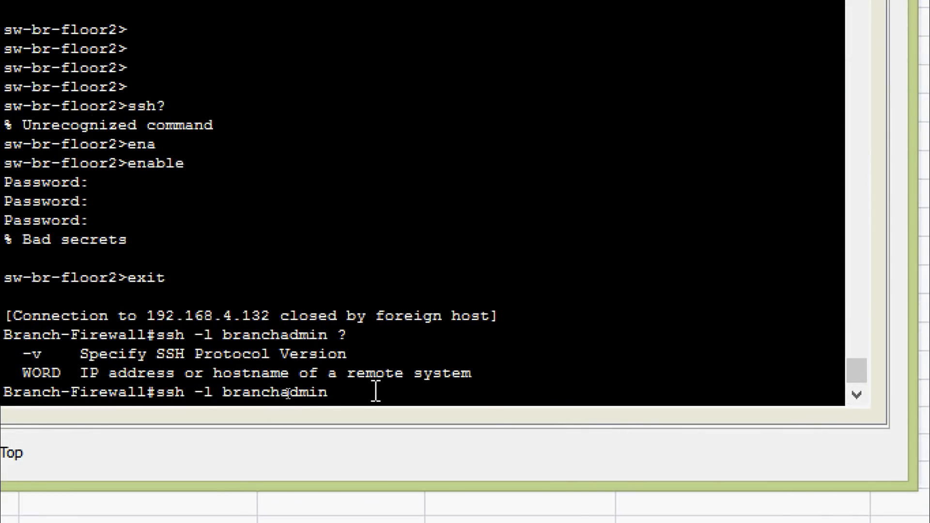
pyautogui.rightClick(376, 393)
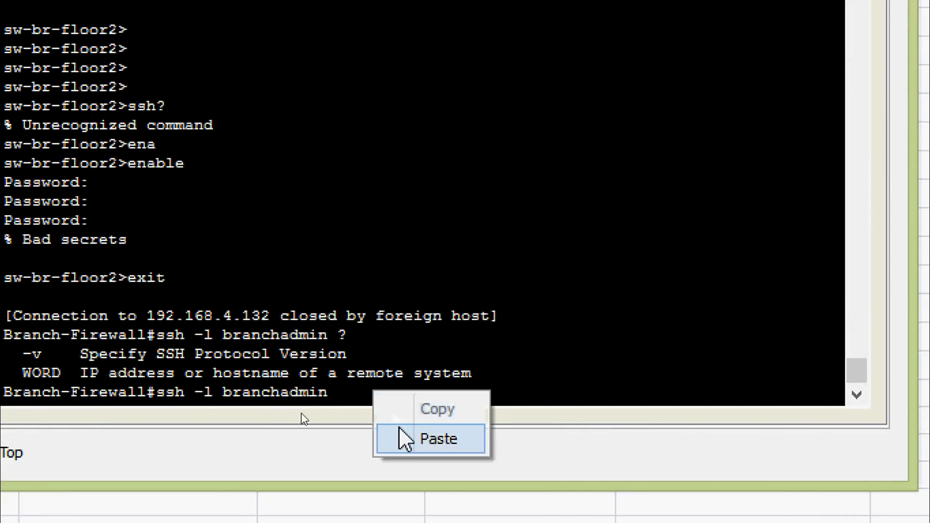
pyautogui.click(405, 439)
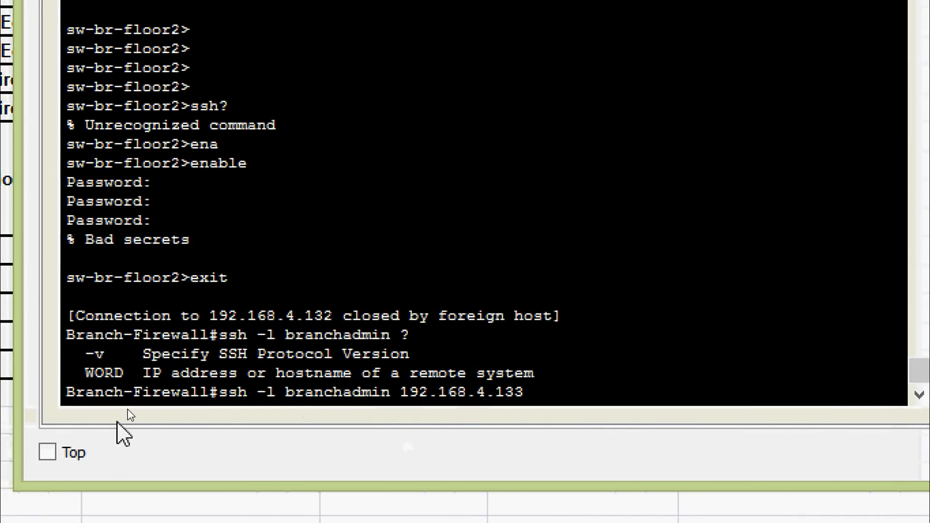
pyautogui.press('Return')
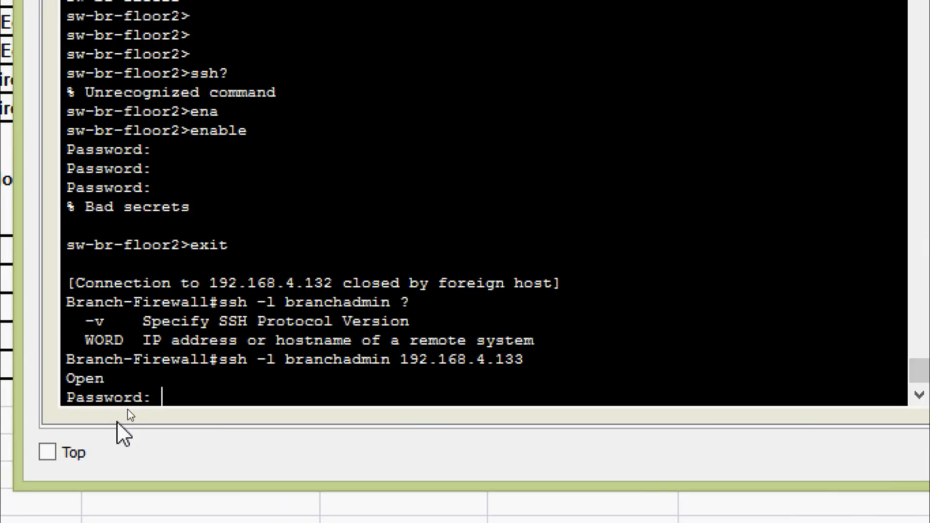
pyautogui.press('Return')
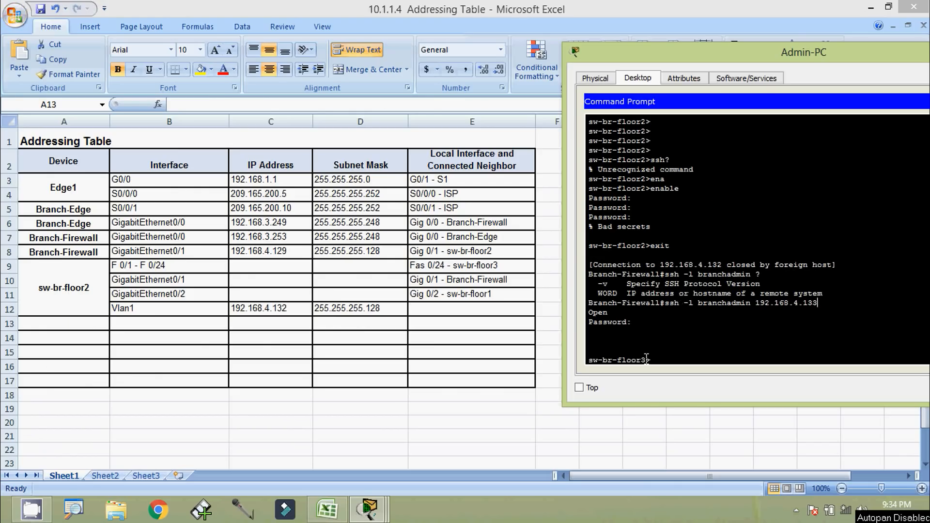
pyautogui.moveTo(647, 361); pyautogui.dragTo(595, 363)
# Copy the hostname sw-br-floor3 and paste it into cell A13
pyautogui.click(613, 370)
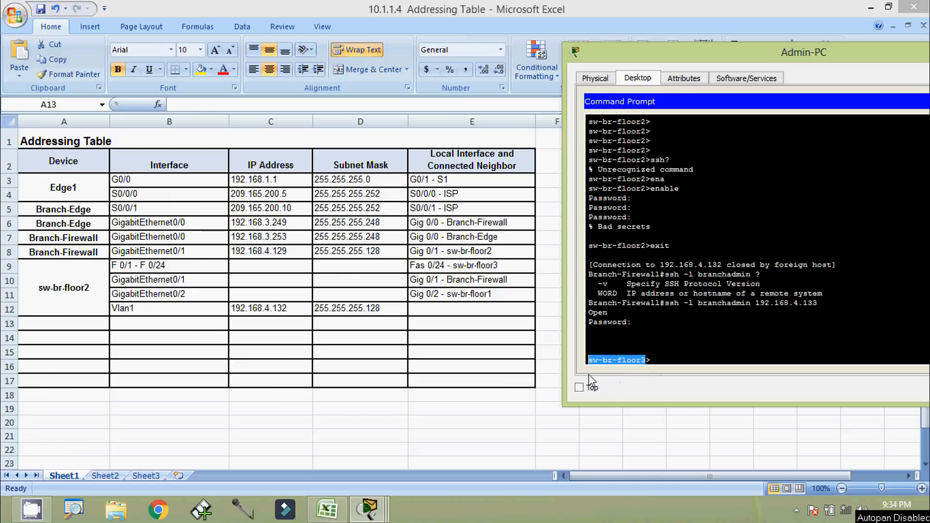
pyautogui.click(78, 328)
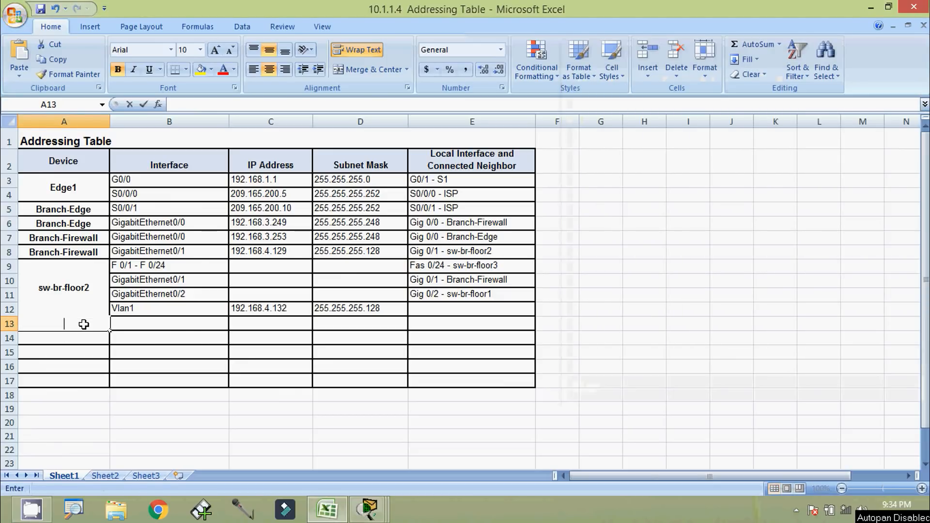
pyautogui.hotkey('ctrl', 'v')
pyautogui.click(96, 351)
# Run show ip interface brief on sw-br-floor3, revealing Vlan1 at 192.168.4.133
pyautogui.hotkey('alt', 'Tab')
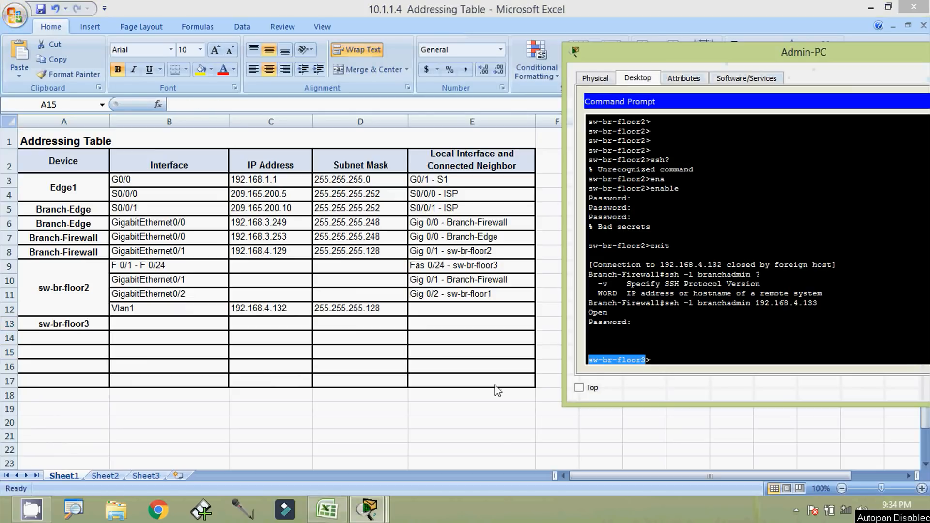
pyautogui.click(662, 359)
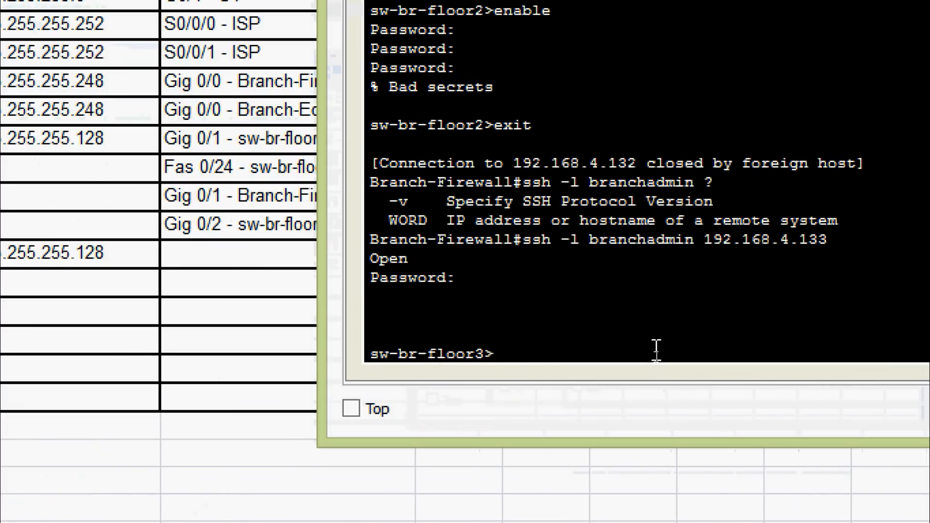
pyautogui.write('sh')
pyautogui.press('Tab')
pyautogui.write('ip inte')
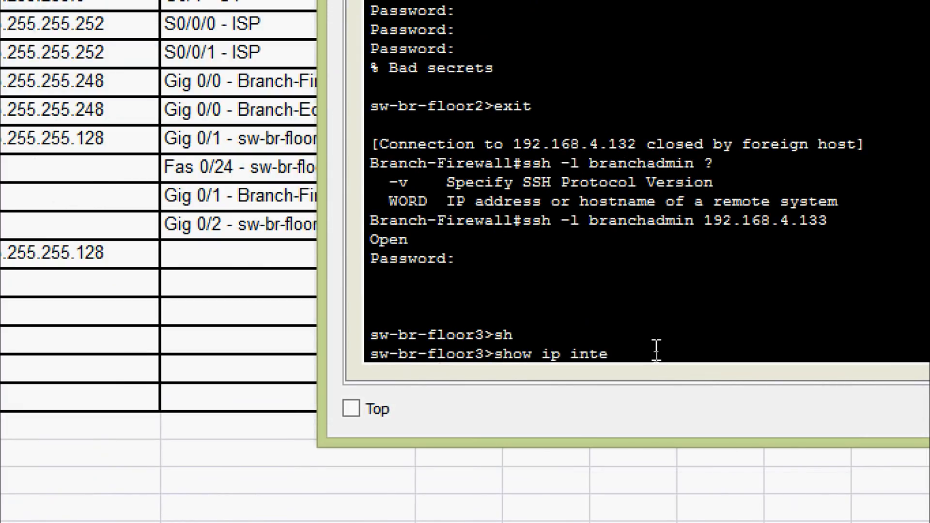
pyautogui.write('r')
pyautogui.press('Tab')
pyautogui.write('b')
pyautogui.press('Tab')
pyautogui.press('Return')
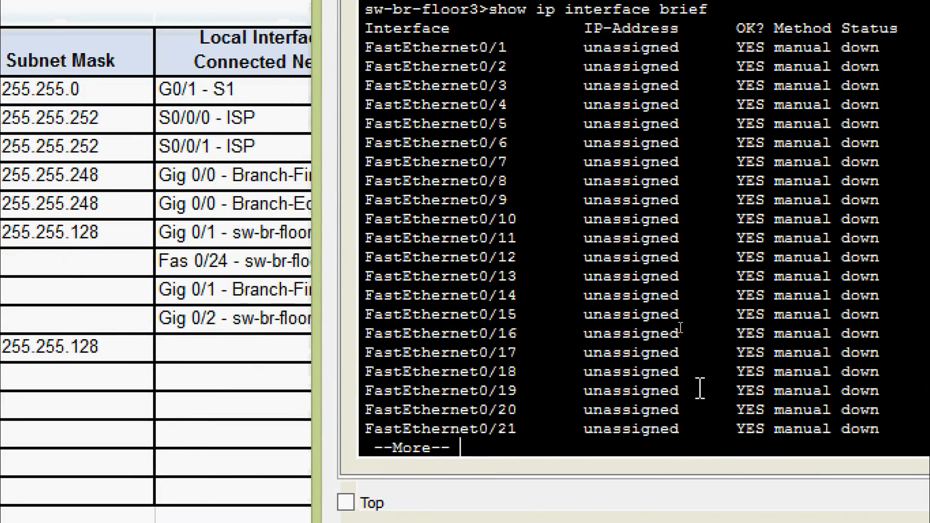
pyautogui.press('space')
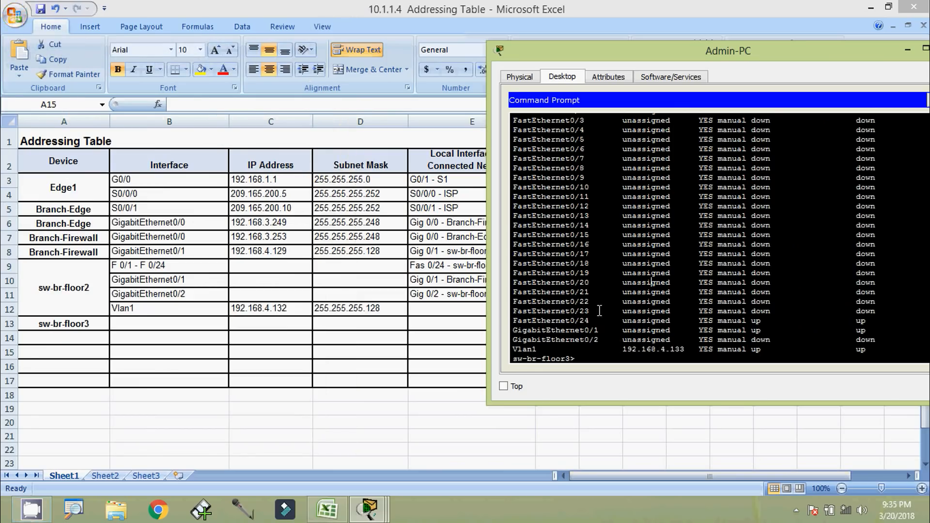
# Copy FastEthernet0/24 from the terminal into cell B13
pyautogui.moveTo(512, 321); pyautogui.dragTo(872, 323)
pyautogui.moveTo(590, 322); pyautogui.dragTo(510, 323)
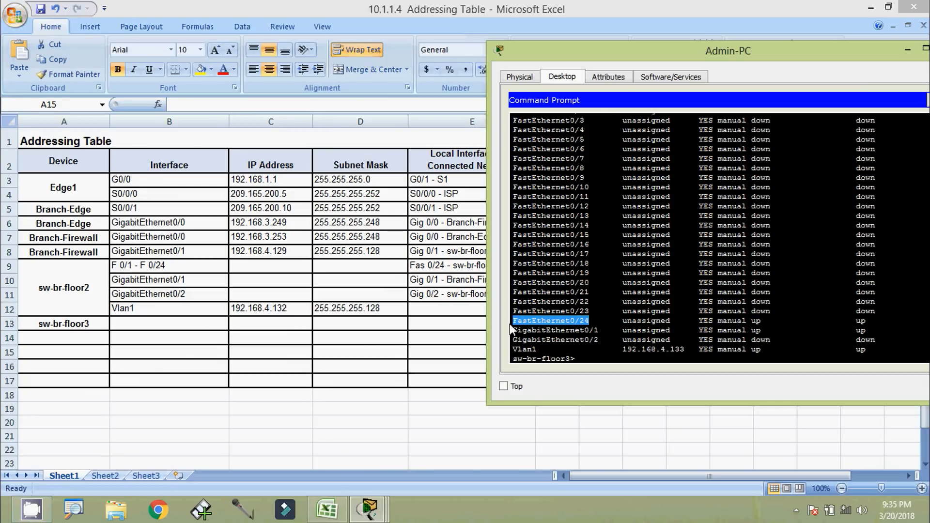
pyautogui.rightClick(534, 322)
pyautogui.click(558, 331)
pyautogui.click(158, 331)
pyautogui.click(163, 322)
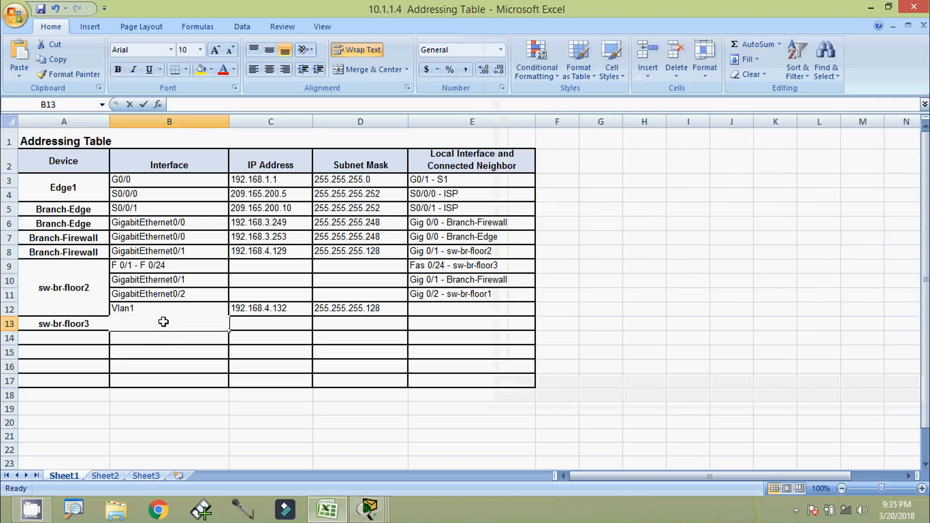
pyautogui.hotkey('ctrl', 'v')
pyautogui.press('Return')
# Enter GigabitEthernet0/1 and GigabitEthernet0/2 in B14–B15 and merge sw-br-floor3 across A13:A15
pyautogui.hotkey('alt', 'Tab')
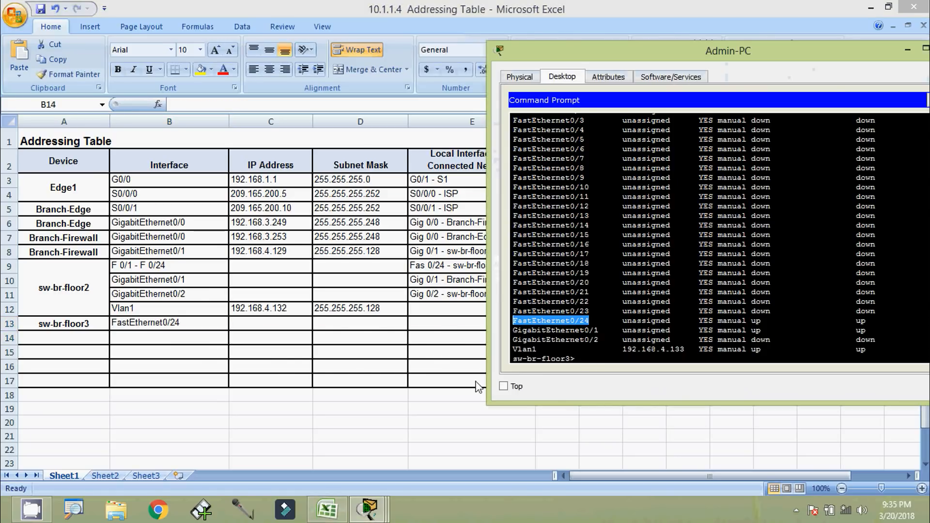
pyautogui.moveTo(600, 330); pyautogui.dragTo(516, 333)
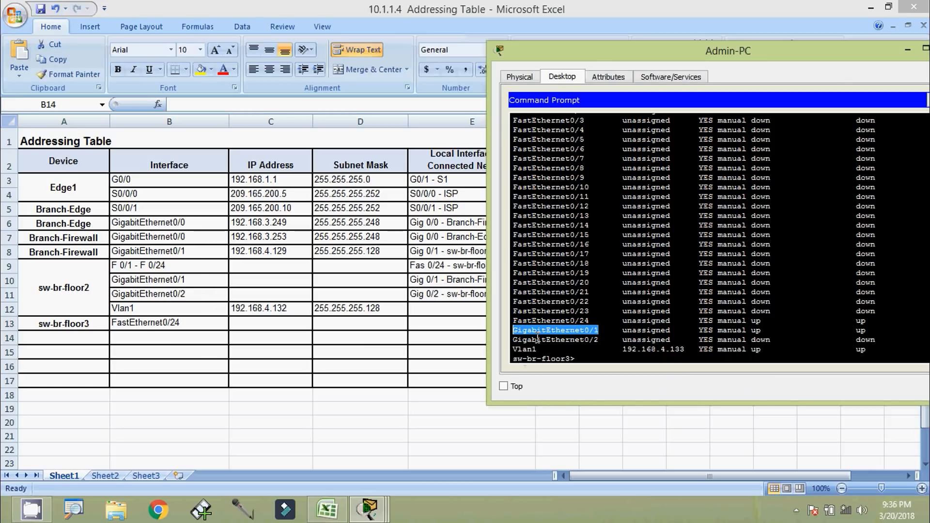
pyautogui.hotkey('alt', 'Tab')
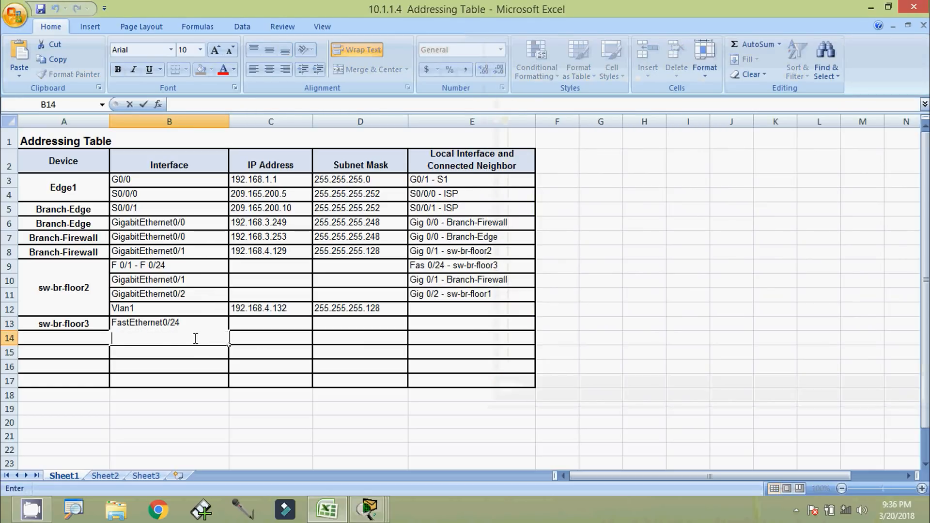
pyautogui.hotkey('ctrl', 'v')
pyautogui.doubleClick(192, 352)
pyautogui.hotkey('ctrl', 'v')
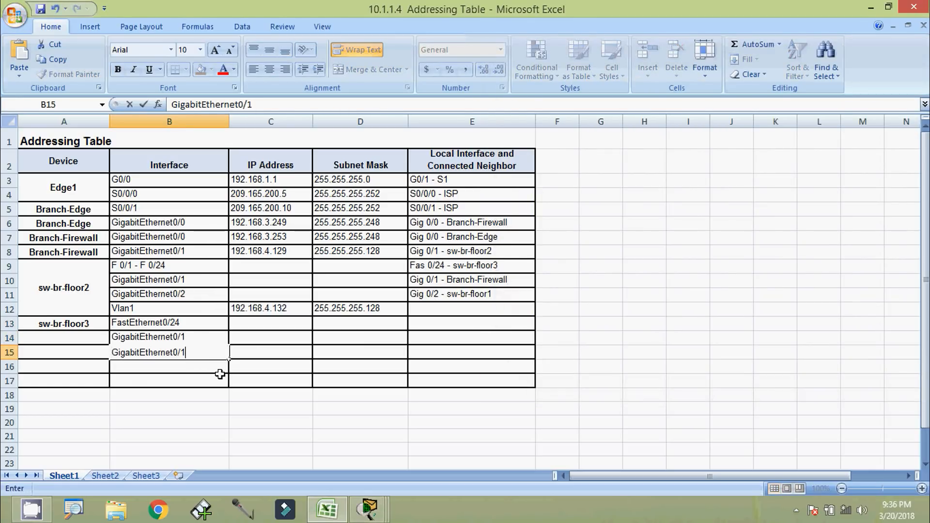
pyautogui.click(220, 374)
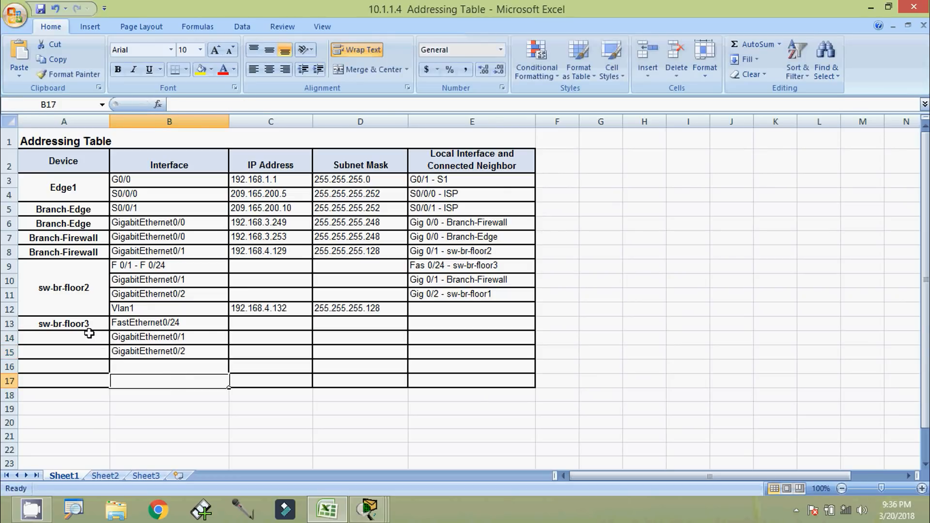
pyautogui.moveTo(89, 325); pyautogui.dragTo(89, 345)
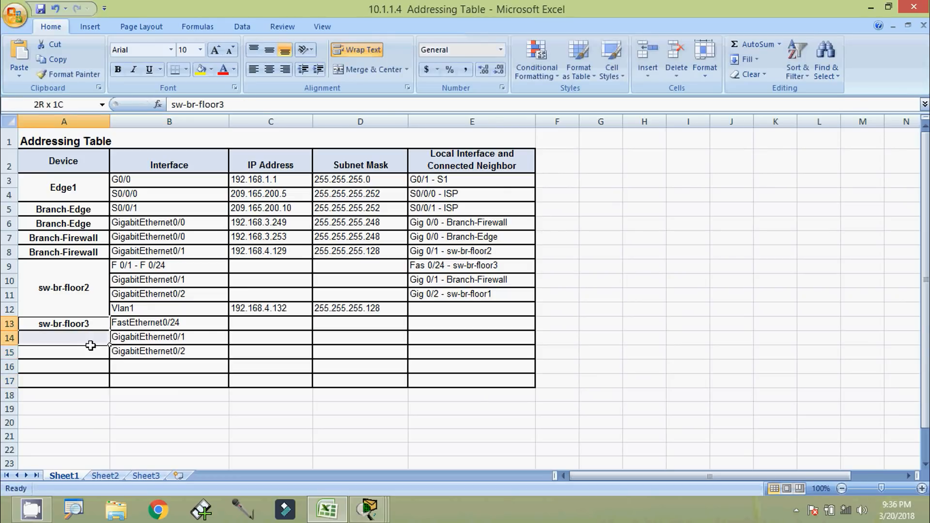
pyautogui.click(361, 70)
# Add Vlan1 in B16 and extend the merged sw-br-floor3 cell down to row 16
pyautogui.hotkey('alt', 'Tab')
pyautogui.click(557, 354)
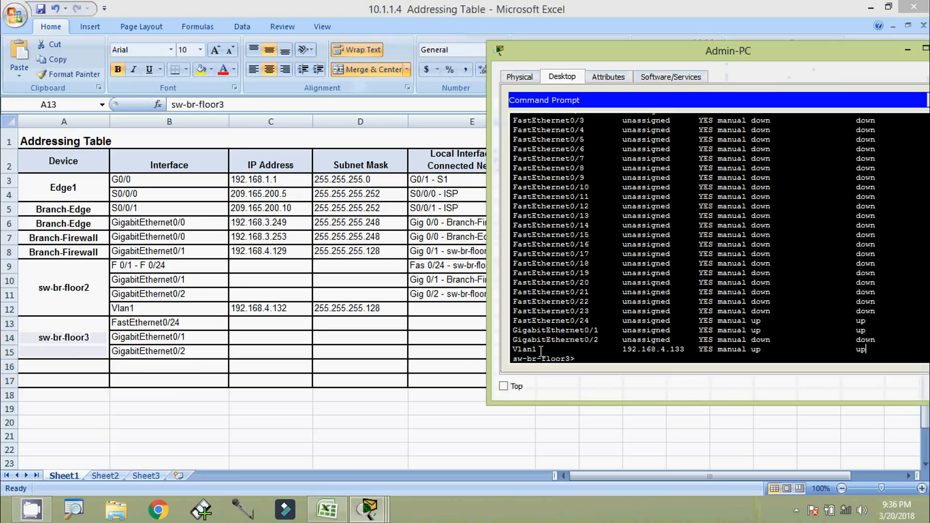
pyautogui.doubleClick(519, 350)
pyautogui.rightClick(521, 351)
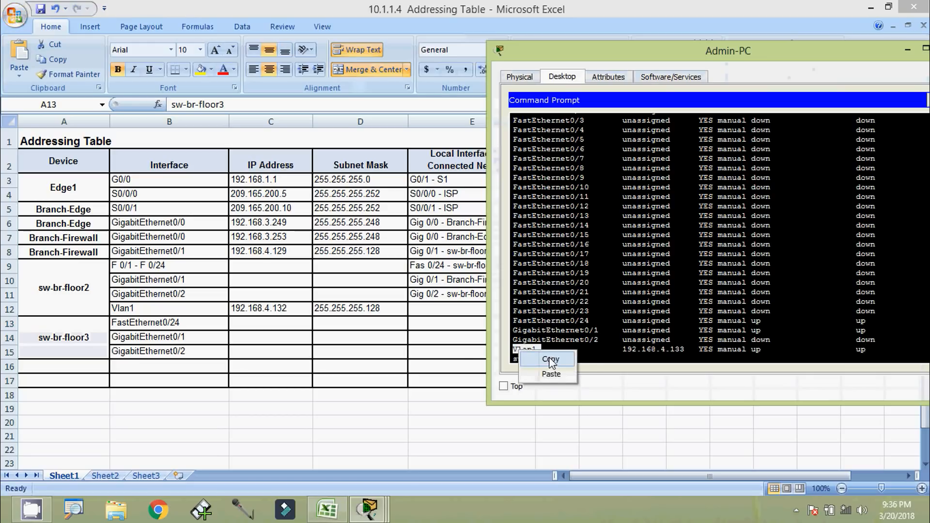
pyautogui.click(529, 358)
pyautogui.hotkey('alt', 'Tab')
pyautogui.click(151, 366)
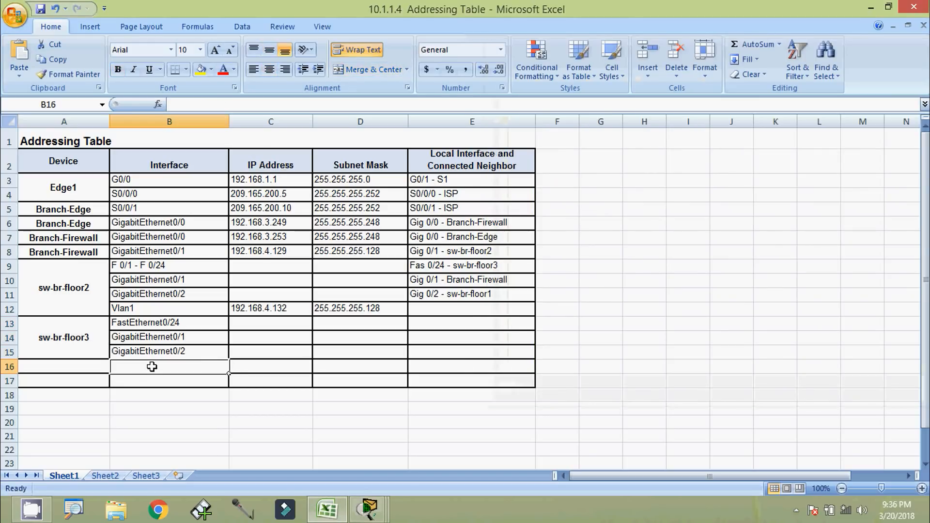
pyautogui.hotkey('ctrl', 'v')
pyautogui.click(96, 344)
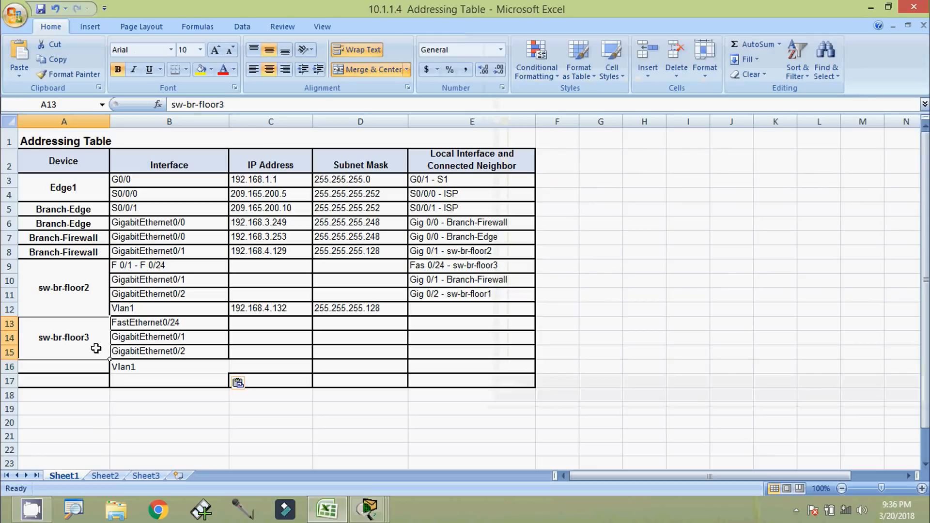
pyautogui.moveTo(91, 327); pyautogui.dragTo(90, 367)
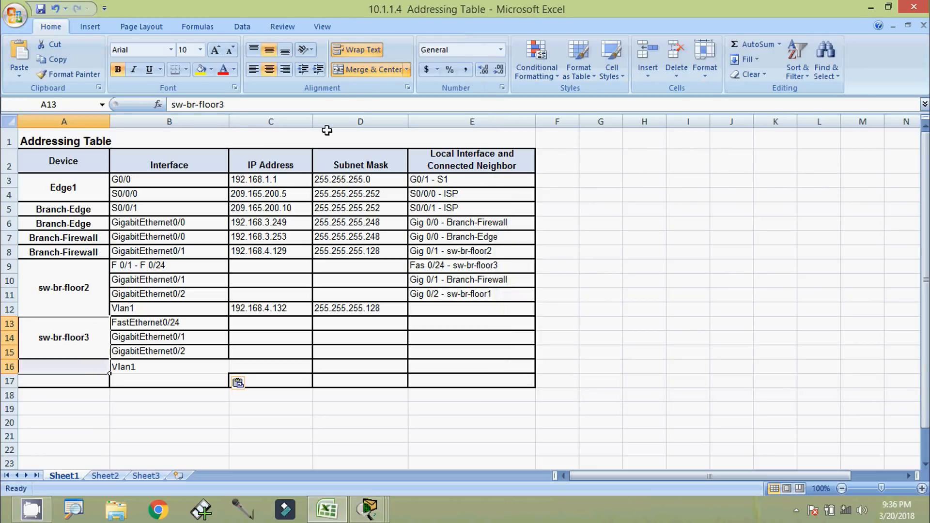
pyautogui.click(366, 78)
# Paste the Vlan1 IP address 192.168.4.133 into cell C16
pyautogui.click(267, 368)
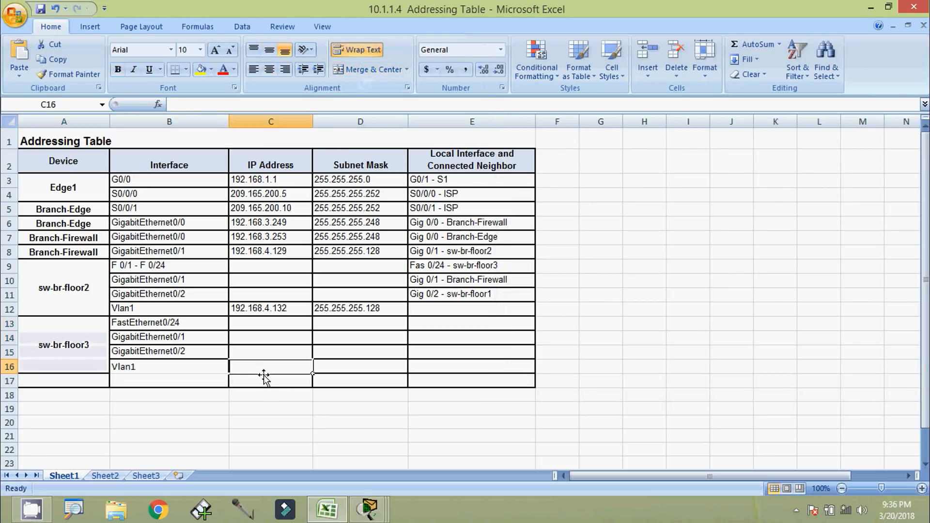
pyautogui.hotkey('alt', 'Tab')
pyautogui.moveTo(623, 349); pyautogui.dragTo(685, 350)
pyautogui.rightClick(672, 350)
pyautogui.click(698, 357)
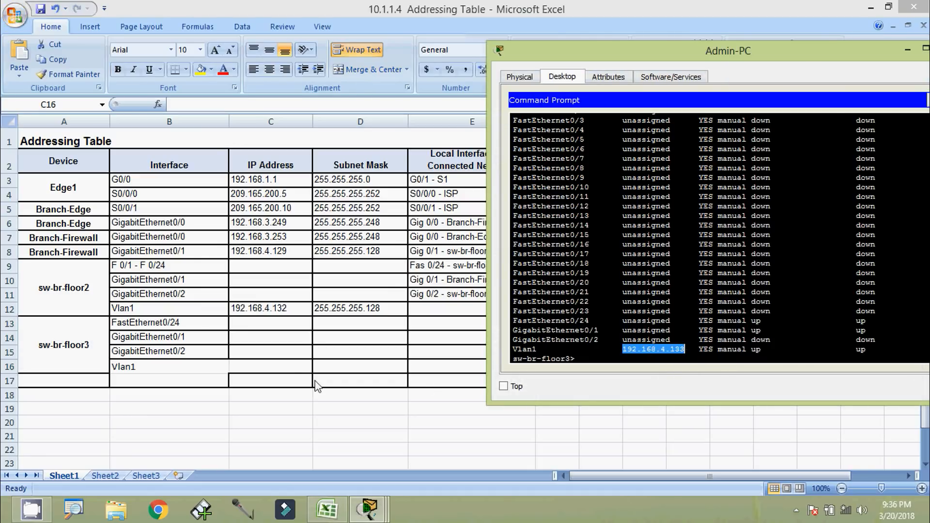
pyautogui.click(284, 365)
pyautogui.doubleClick(283, 365)
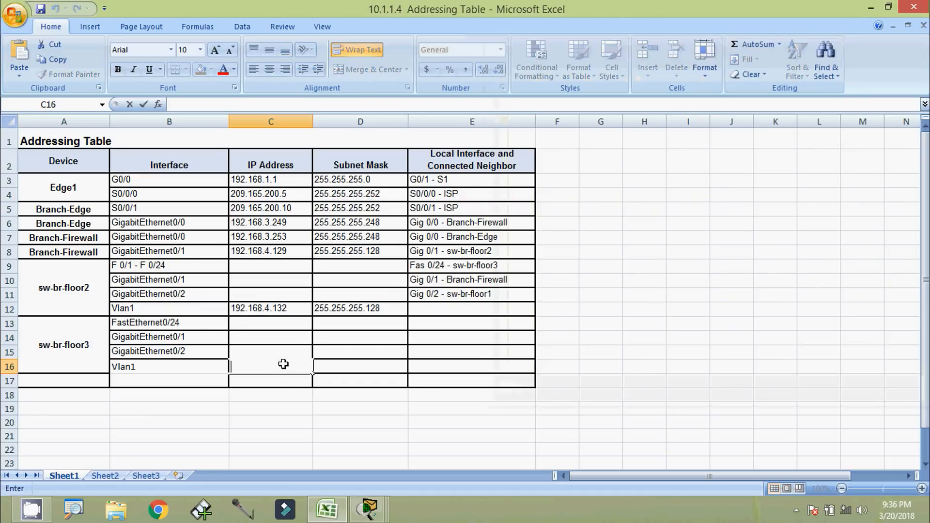
pyautogui.hotkey('ctrl', 'v')
pyautogui.click(284, 380)
# Check the /25 prefix with show interfaces vlan 1 and enter mask 255.255.255.128 in D16
pyautogui.hotkey('alt', 'Tab')
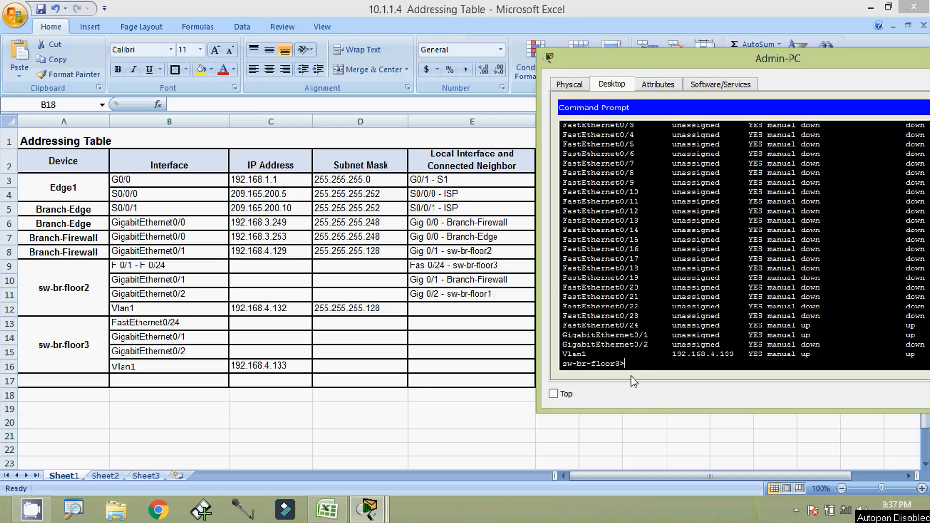
pyautogui.write('sh')
pyautogui.press('Tab')
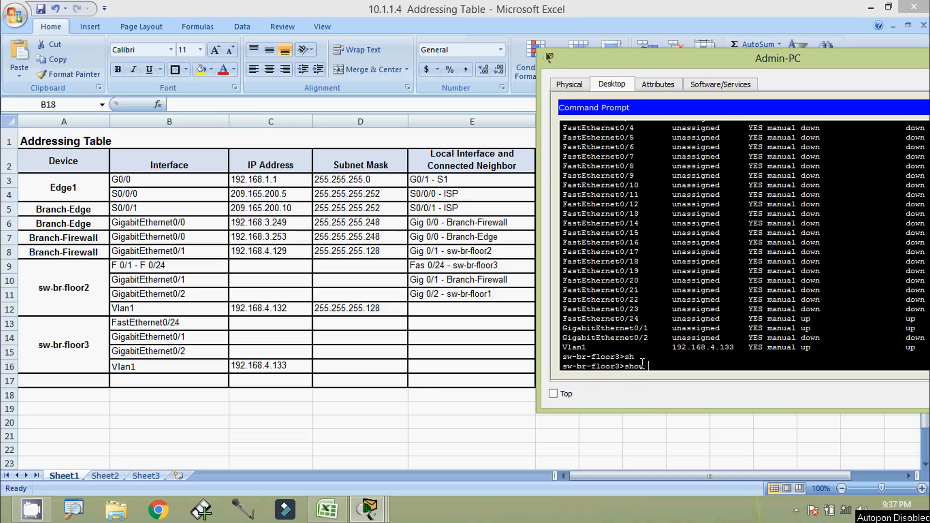
pyautogui.write('inter')
pyautogui.press('Tab')
pyautogui.write('vl')
pyautogui.press('Tab')
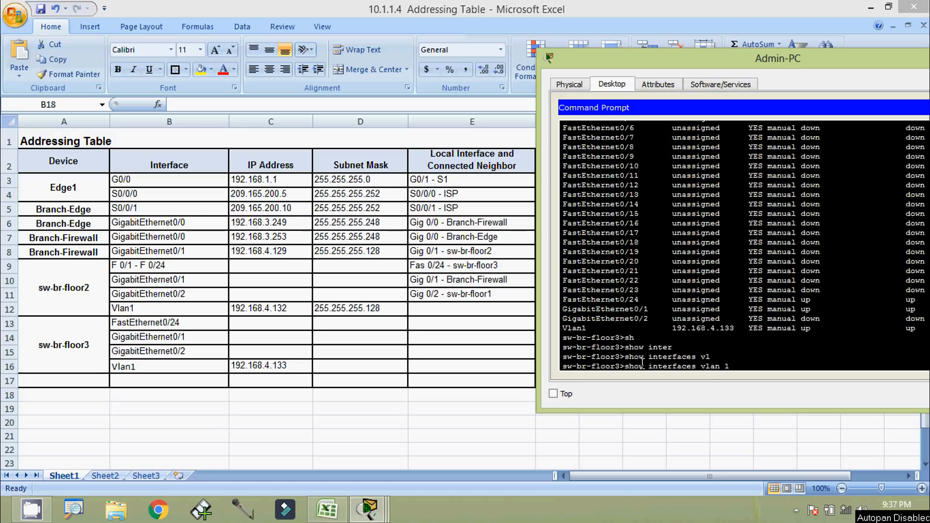
pyautogui.press('Return')
pyautogui.scroll(1, 746, 257)
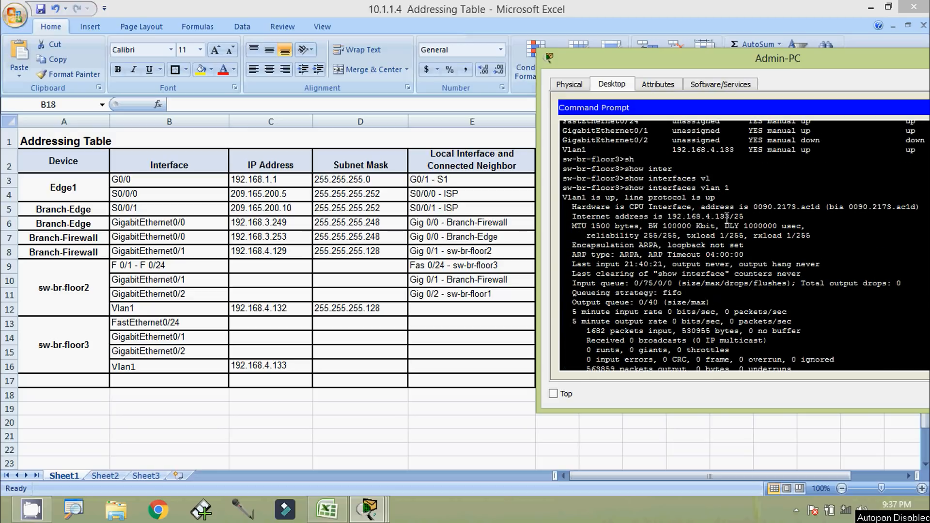
pyautogui.moveTo(728, 218); pyautogui.dragTo(748, 219)
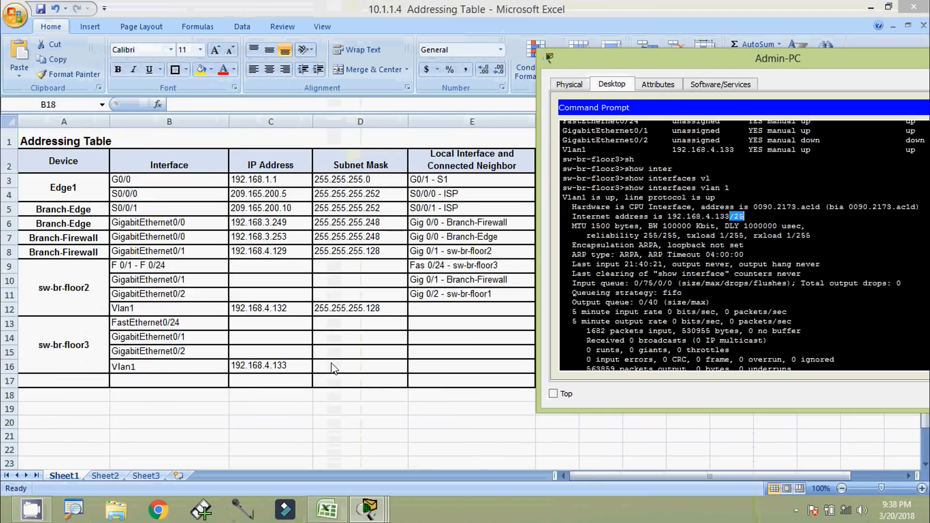
pyautogui.click(333, 368)
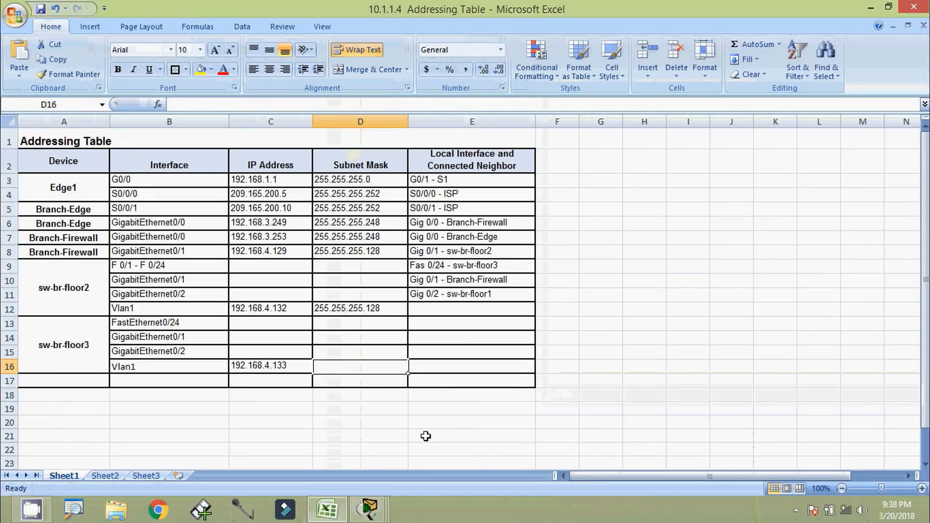
pyautogui.write('255.255')
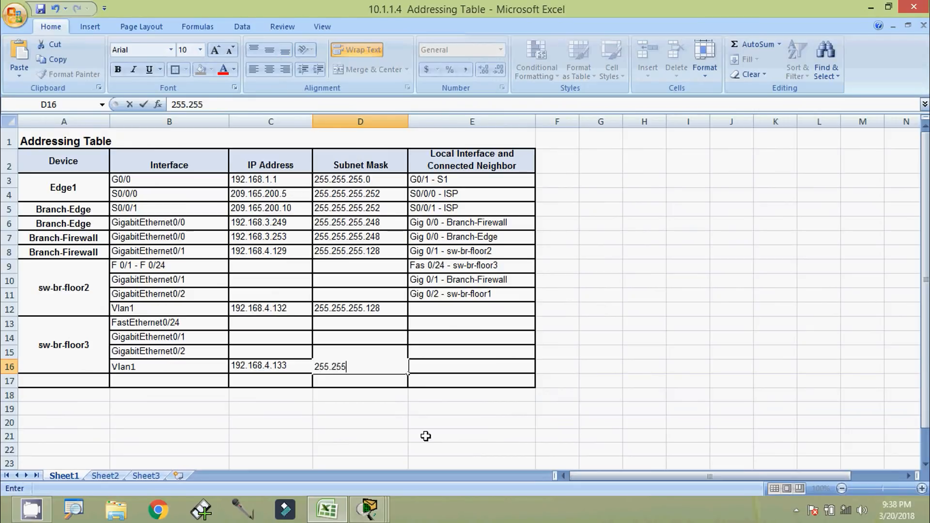
pyautogui.write('.255.128')
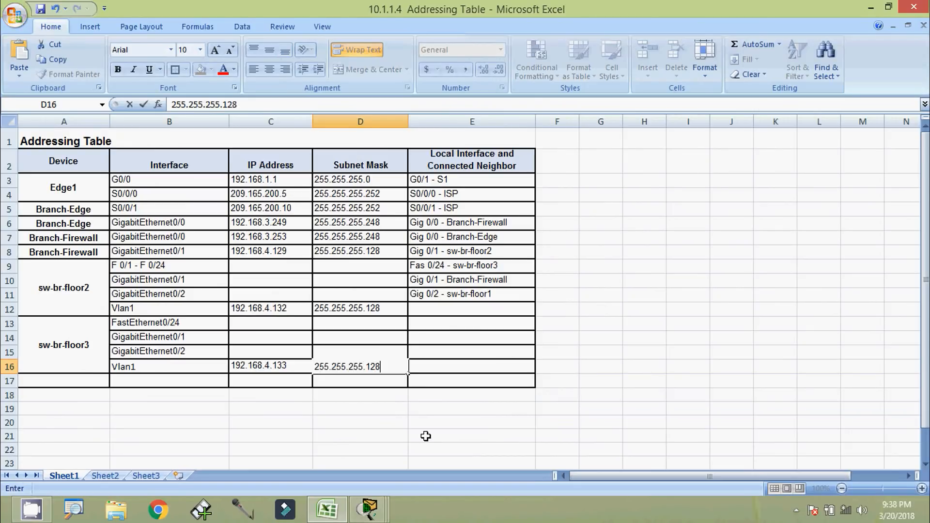
pyautogui.press('Return')
# Begin typing the next show command in the switch's command prompt
pyautogui.hotkey('alt', 'Tab')
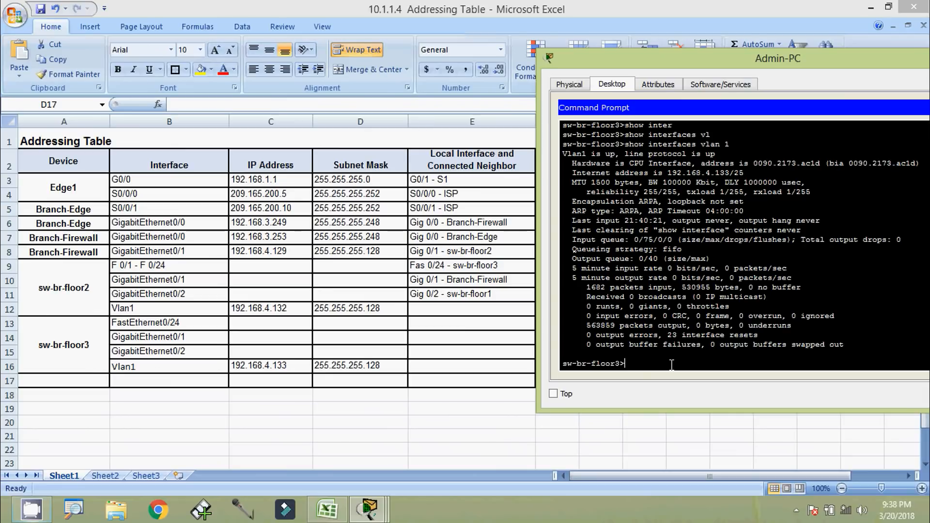
pyautogui.write('sh')
pyautogui.press('Tab')
# Run show cdp neighbors on sw-br-floor3 using Tab completion
pyautogui.write('cd')
pyautogui.press('Tab')
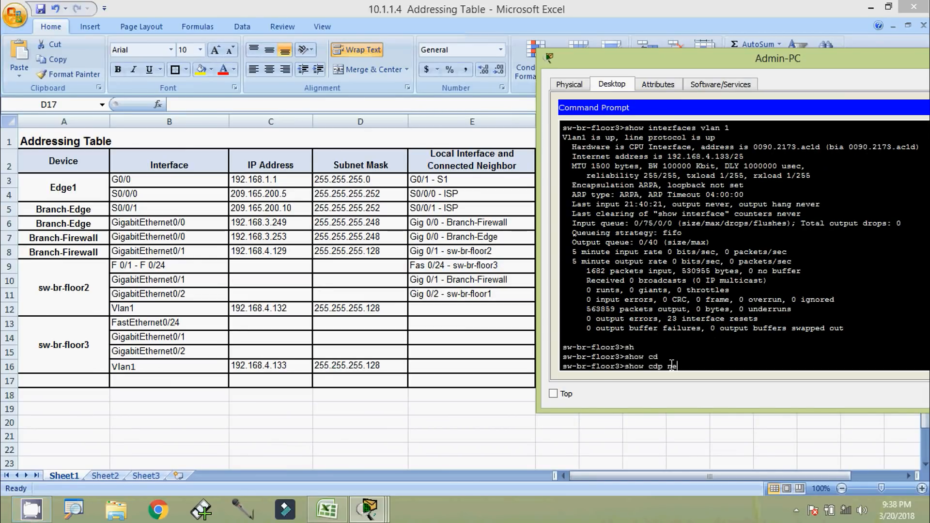
pyautogui.write('ne')
pyautogui.press('Tab')
pyautogui.write('i')
pyautogui.press('Tab')
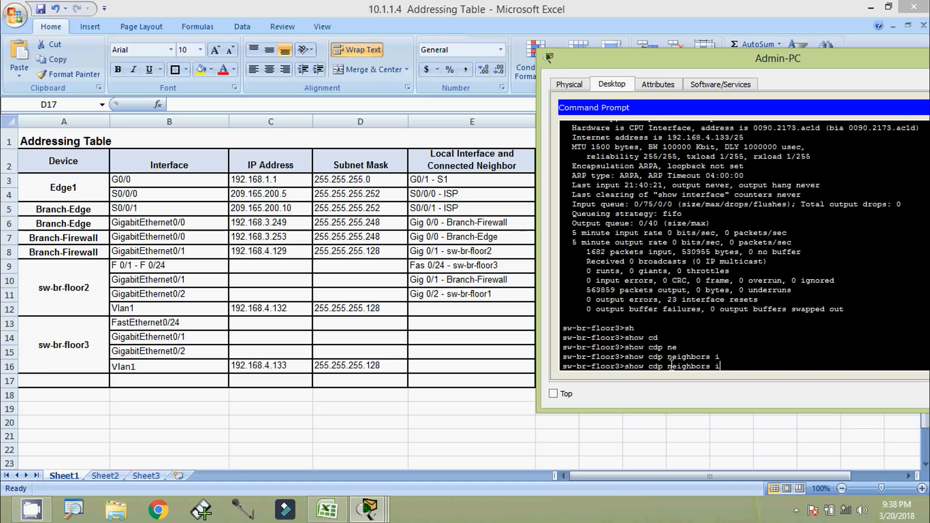
pyautogui.press('Return')
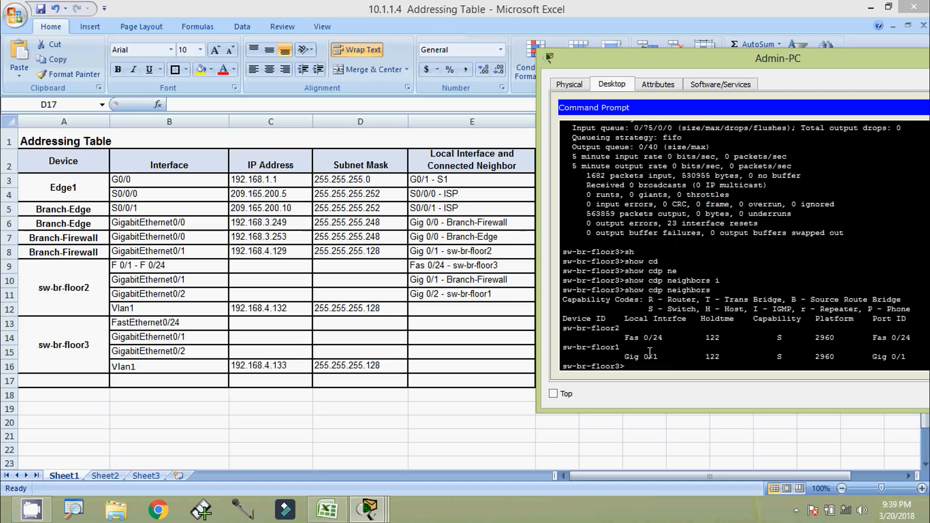
# Enlarge the command prompt window and copy the local interface Fas 0/24 from the neighbor table
pyautogui.moveTo(537, 336); pyautogui.dragTo(510, 336)
pyautogui.moveTo(573, 67); pyautogui.dragTo(606, 49)
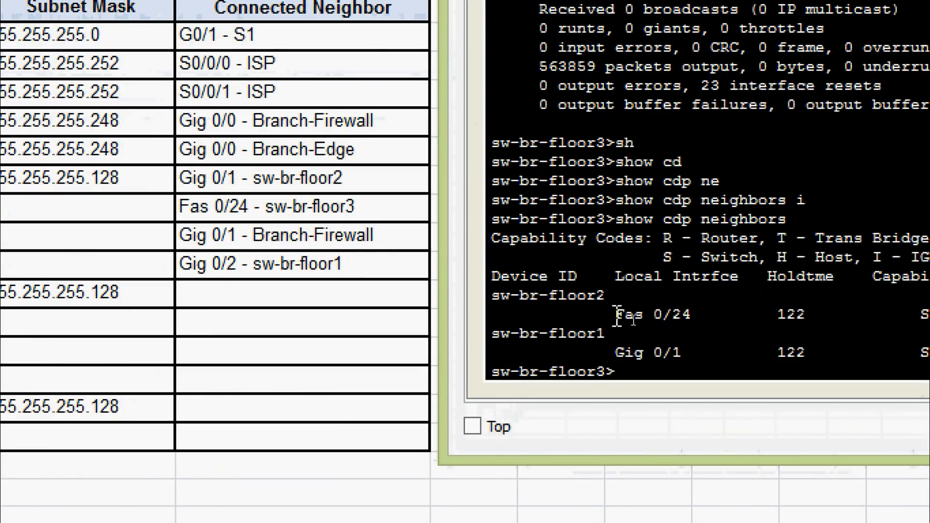
pyautogui.moveTo(617, 315); pyautogui.dragTo(693, 316)
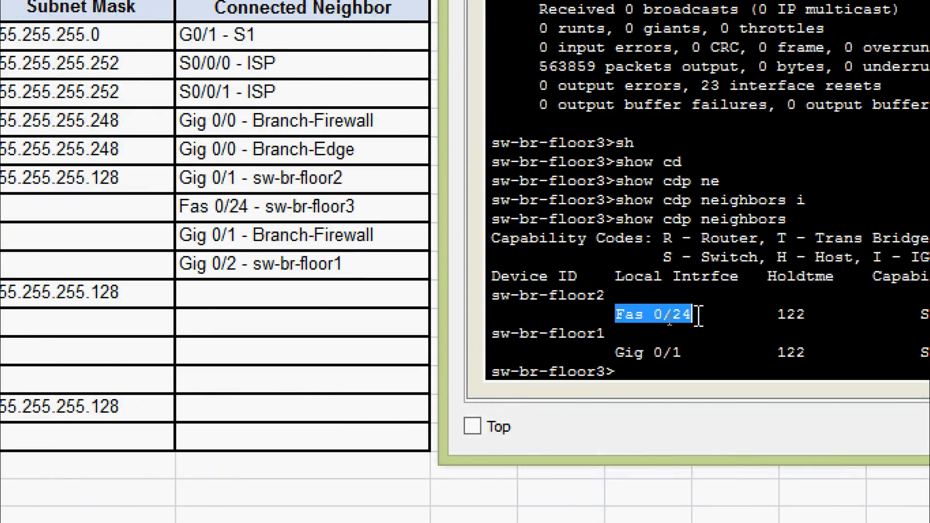
pyautogui.rightClick(698, 320)
pyautogui.click(727, 333)
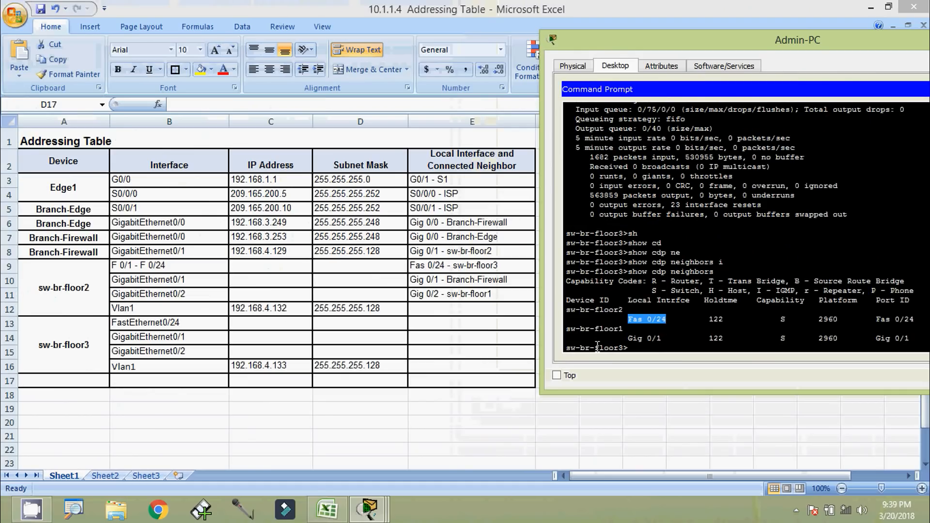
pyautogui.click(179, 326)
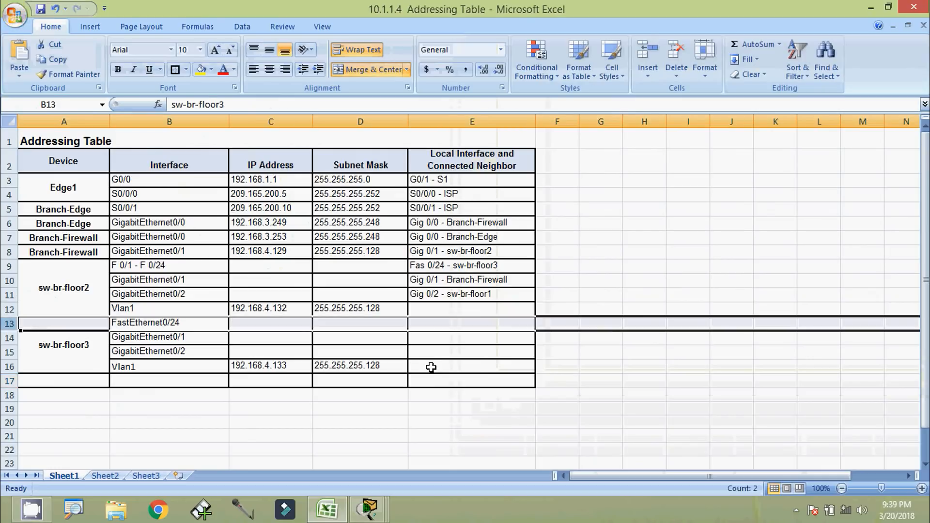
# Fill cell E13 with 'Fas 0/24 - sw-br-floor2'
pyautogui.click(451, 325)
pyautogui.doubleClick(450, 325)
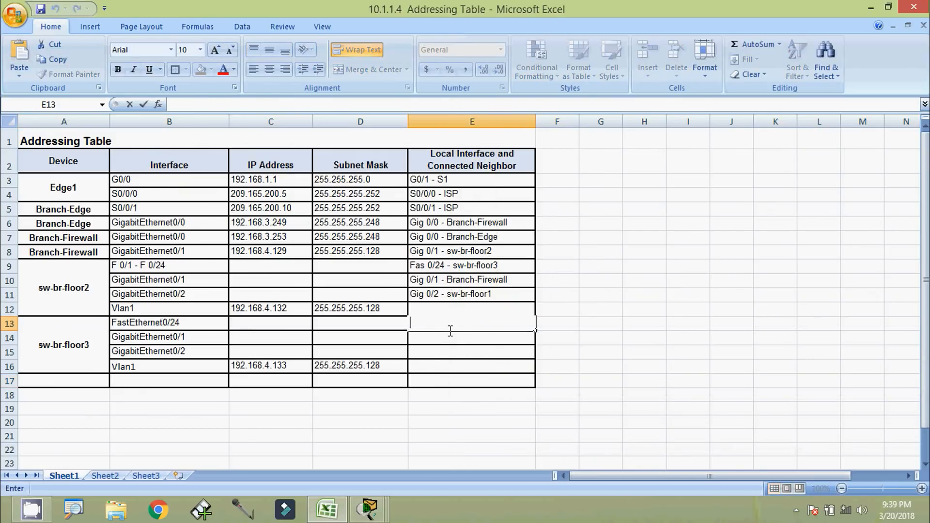
pyautogui.hotkey('ctrl', 'v')
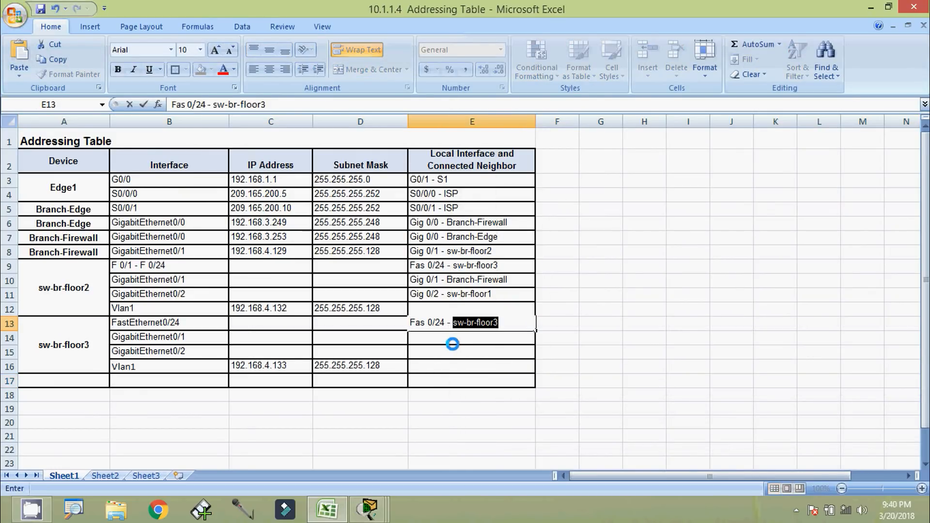
pyautogui.write('-')
pyautogui.press('BackSpace')
pyautogui.hotkey('alt', 'Tab')
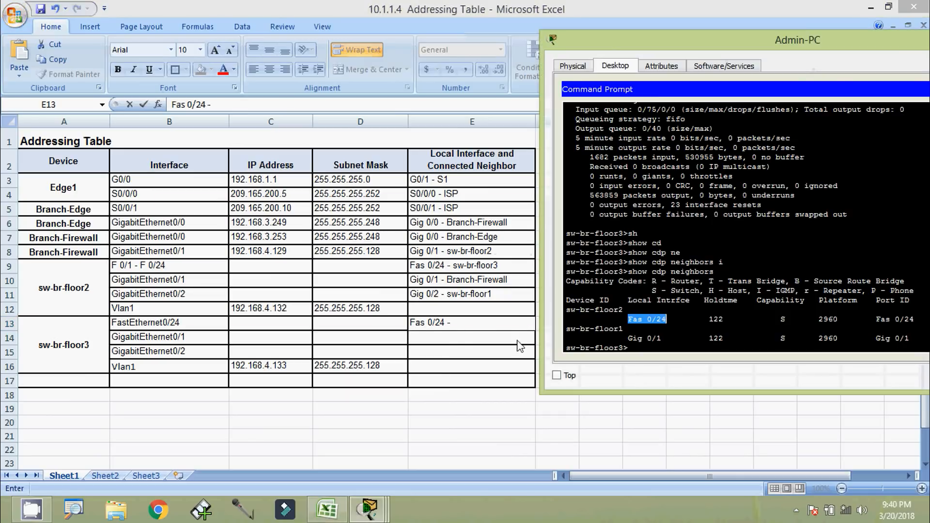
pyautogui.moveTo(624, 310); pyautogui.dragTo(569, 314)
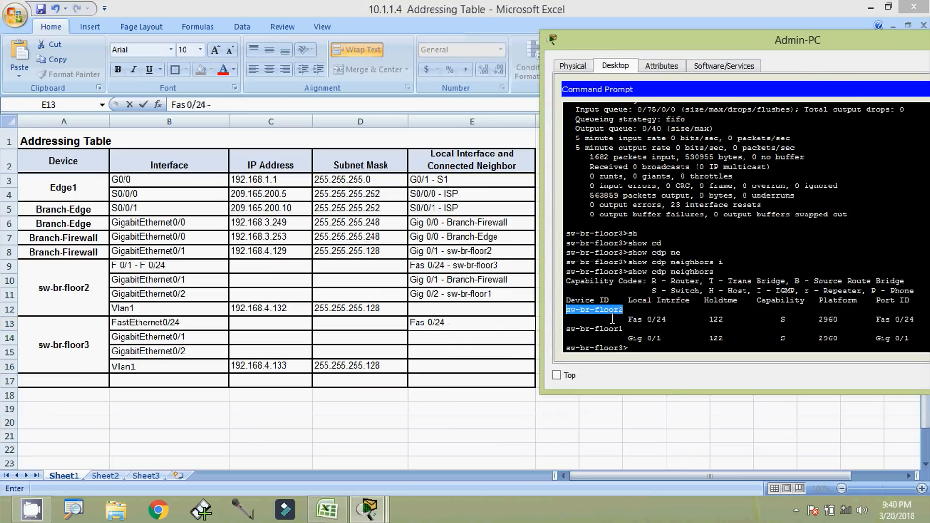
pyautogui.click(481, 328)
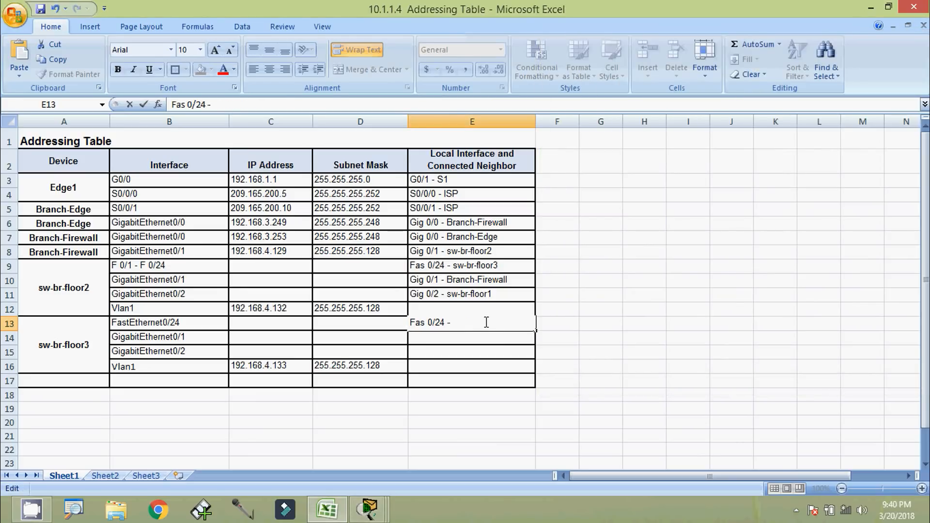
pyautogui.hotkey('ctrl', 'v')
pyautogui.press('Return')
# Copy Gig 0/1 from the sw-br-floor1 row and start cell E14 with 'Gig 0/1 -'
pyautogui.hotkey('alt', 'Tab')
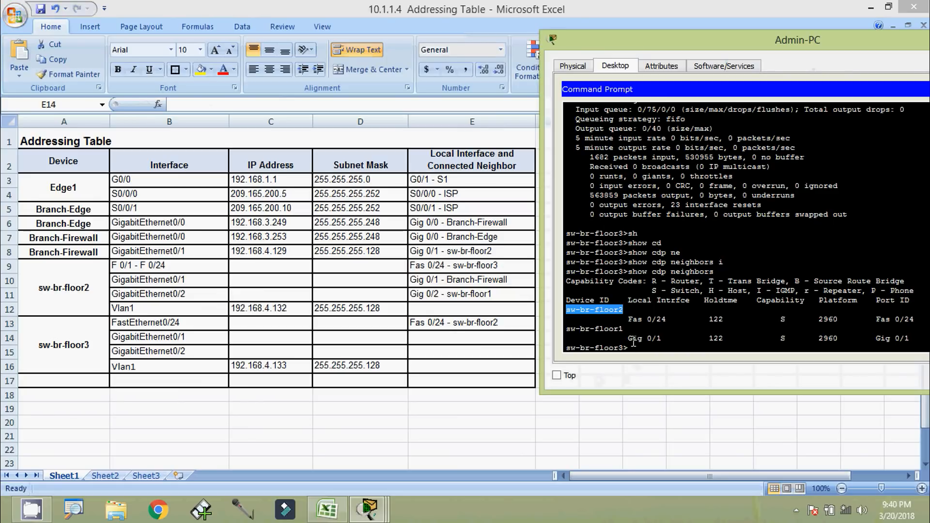
pyautogui.moveTo(629, 339); pyautogui.dragTo(659, 338)
pyautogui.rightClick(660, 338)
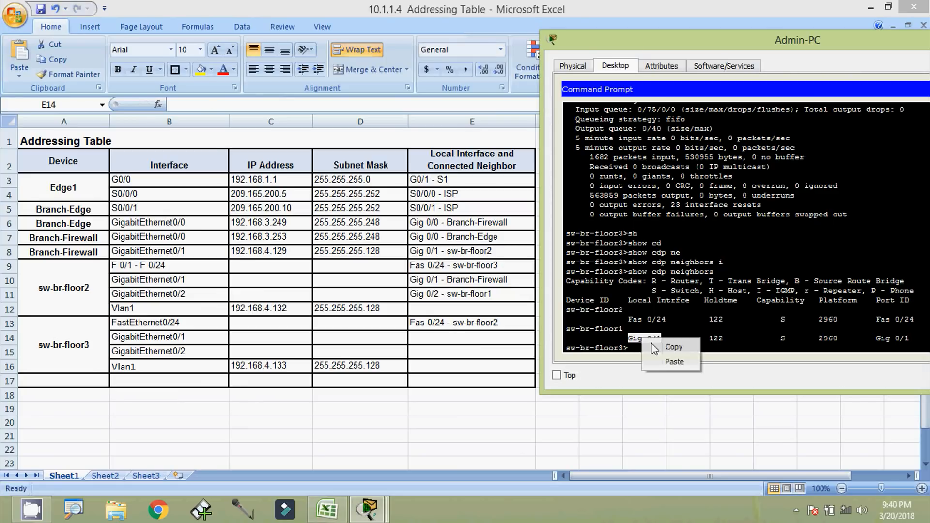
pyautogui.click(656, 346)
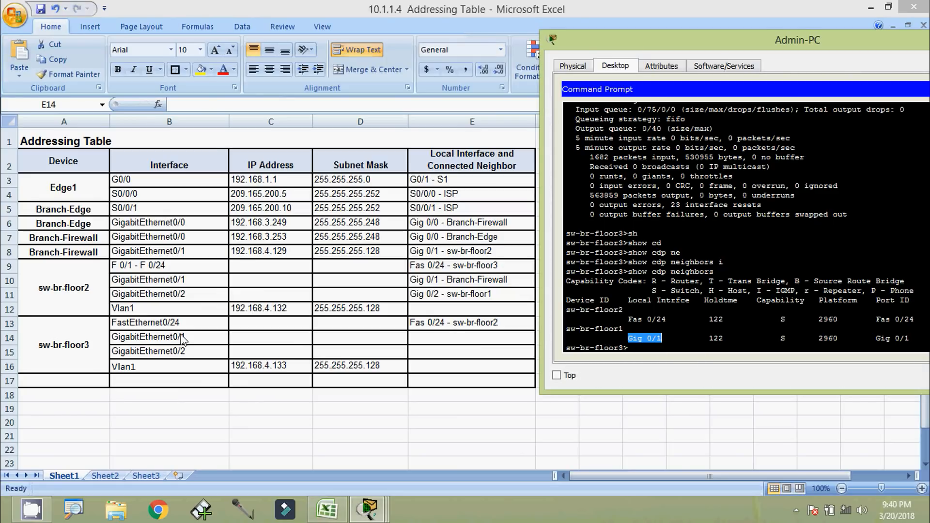
pyautogui.click(24, 352)
pyautogui.click(9, 354)
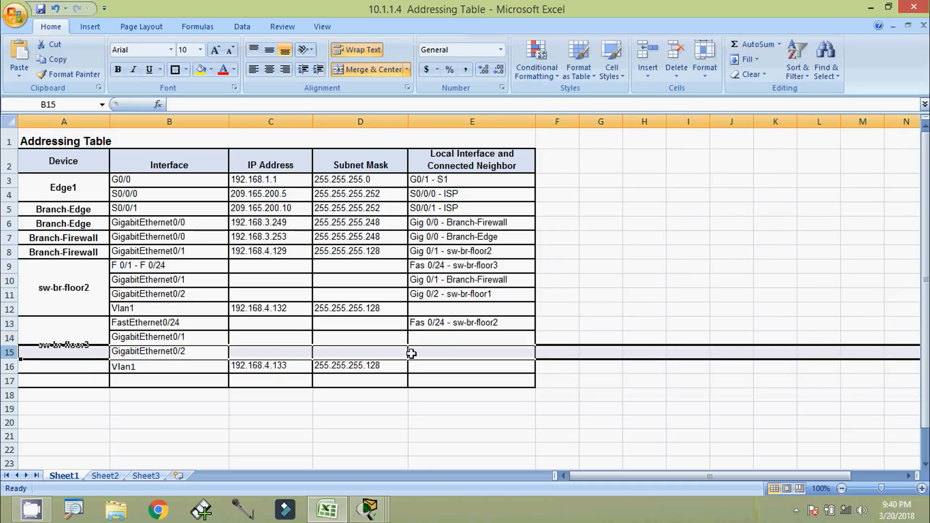
pyautogui.click(442, 353)
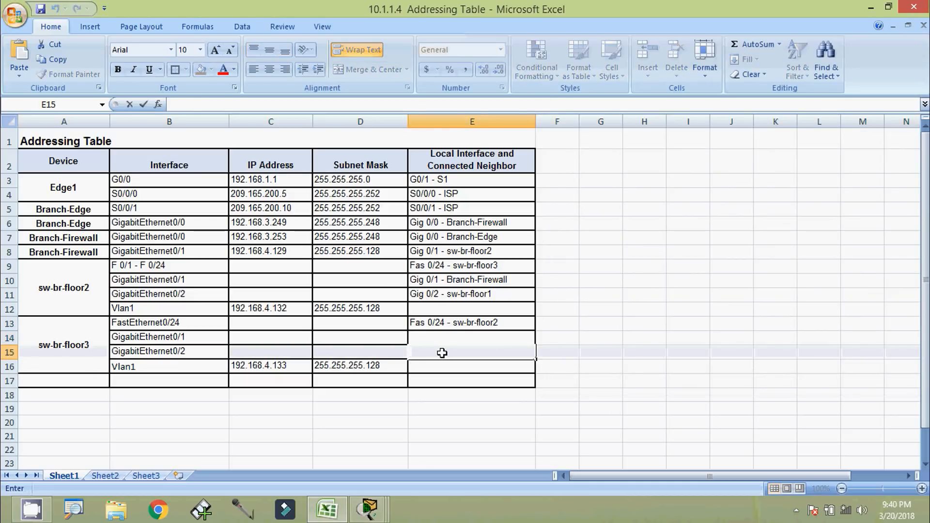
pyautogui.hotkey('alt', 'Tab')
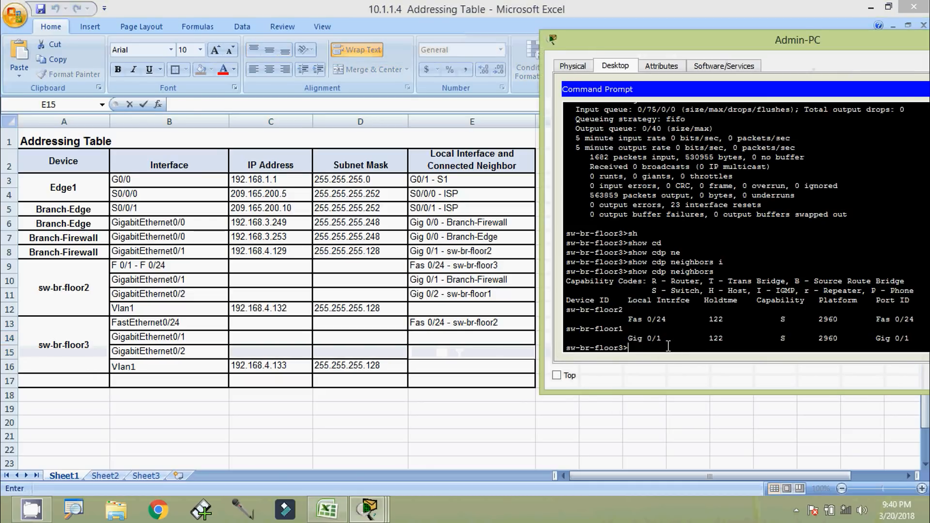
pyautogui.hotkey('alt', 'Tab')
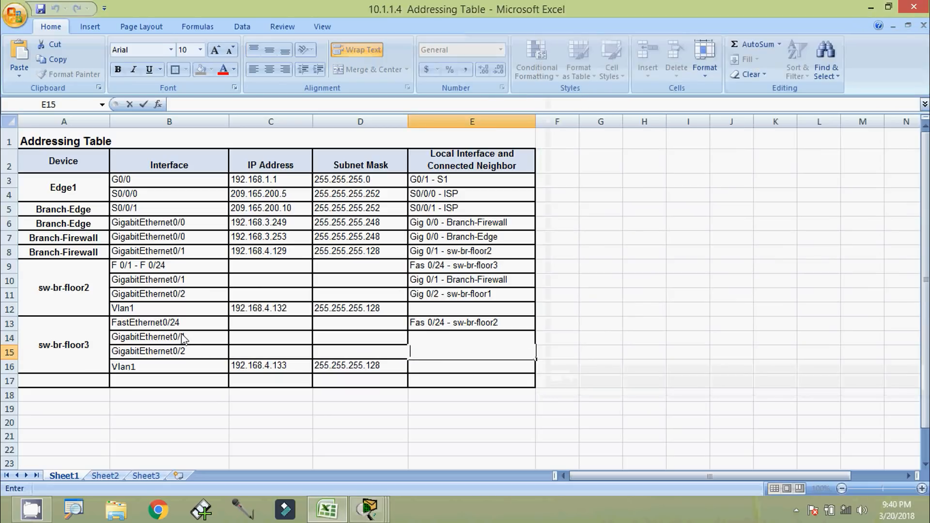
pyautogui.click(11, 339)
pyautogui.click(427, 339)
pyautogui.write('Gig 0/1')
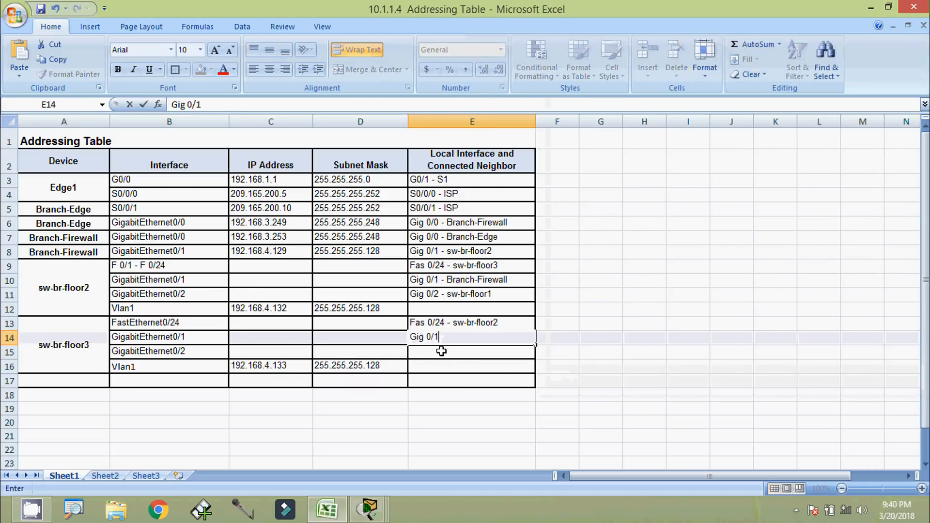
pyautogui.write(' -')
# Append the copied neighbor name so E14 reads 'Gig 0/1 - sw-br-floor1'
pyautogui.hotkey('alt', 'Tab')
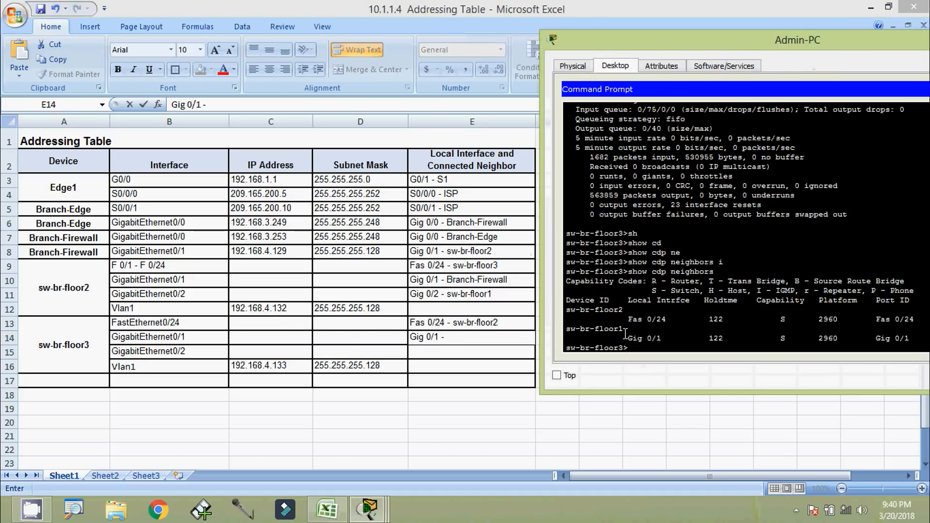
pyautogui.moveTo(625, 332); pyautogui.dragTo(573, 334)
pyautogui.rightClick(576, 334)
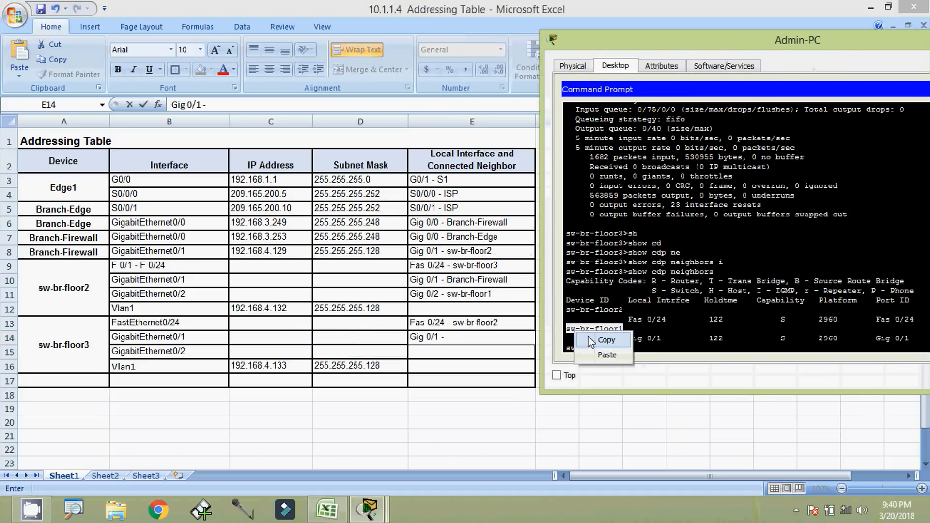
pyautogui.click(604, 339)
pyautogui.click(477, 337)
pyautogui.hotkey('ctrl', 'v')
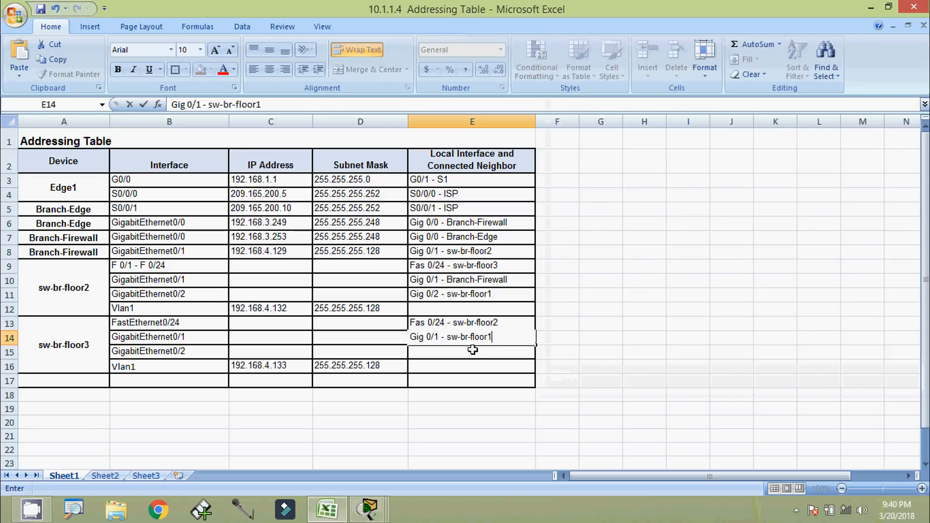
pyautogui.click(473, 352)
pyautogui.hotkey('alt', 'Tab')
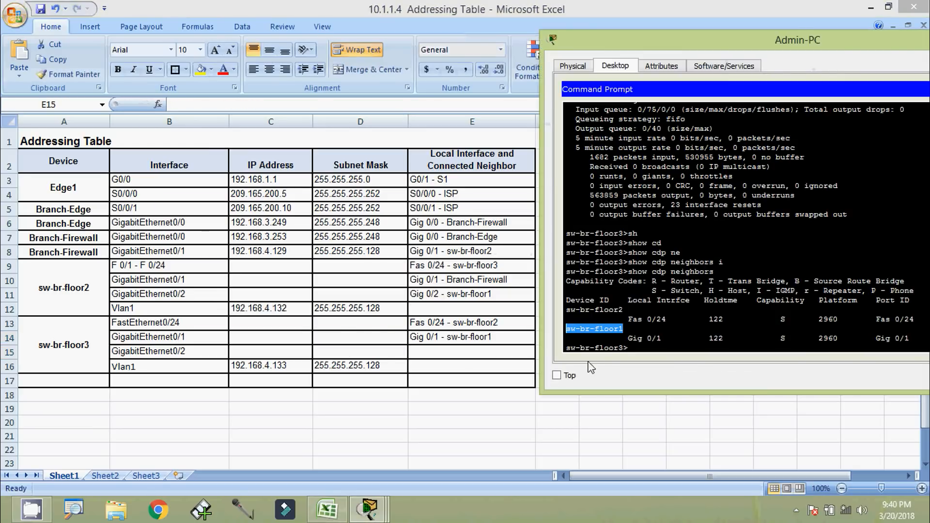
pyautogui.hotkey('alt', 'Tab')
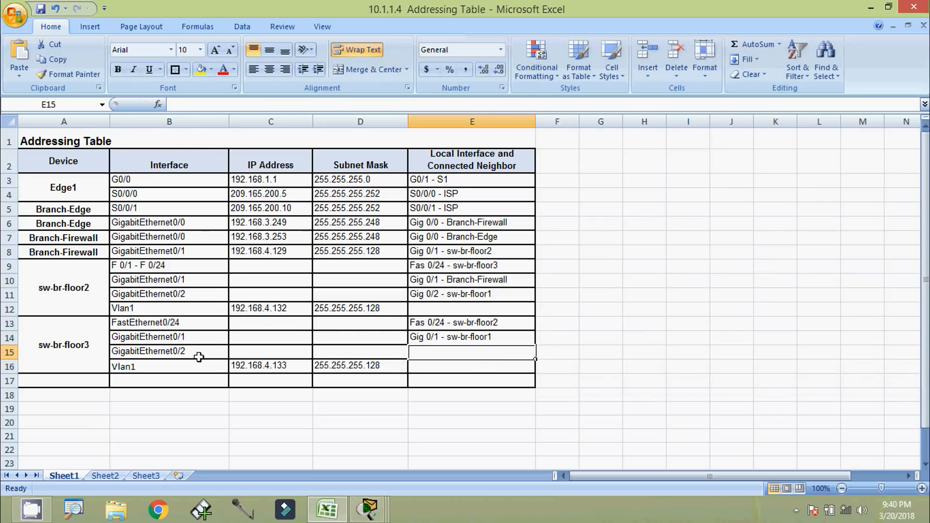
# Replace GigabitEthernet0/2 in row 15 with the Vlan1 data and clear row 16
pyautogui.click(184, 353)
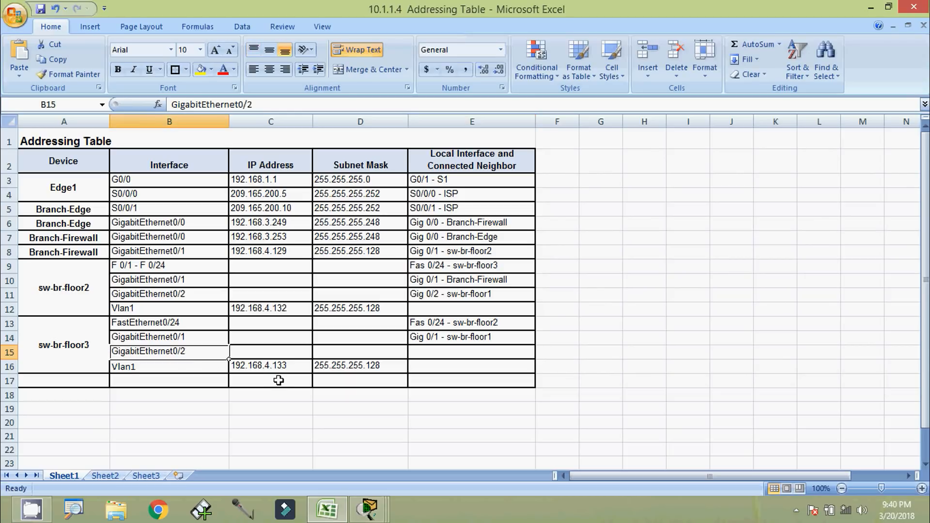
pyautogui.press('Delete')
pyautogui.click(233, 383)
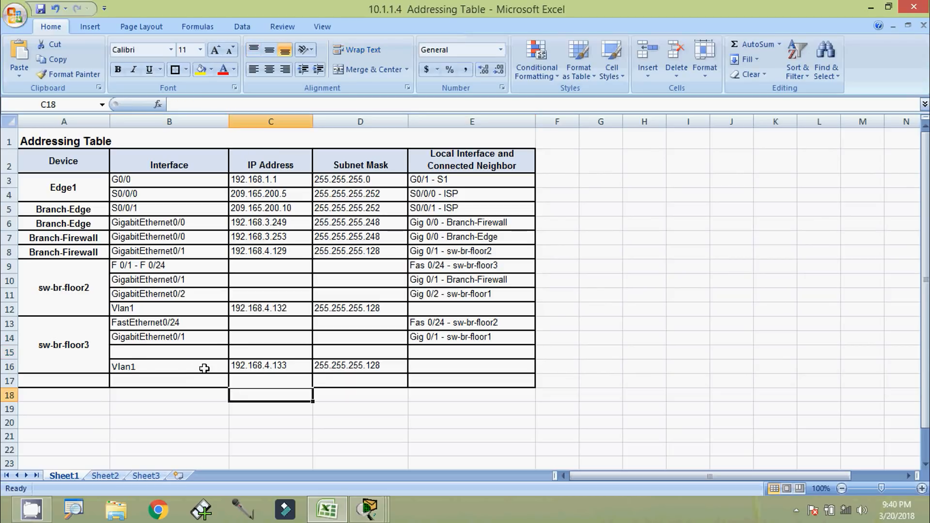
pyautogui.moveTo(203, 370); pyautogui.dragTo(327, 368)
pyautogui.hotkey('ctrl', 'c')
pyautogui.click(184, 353)
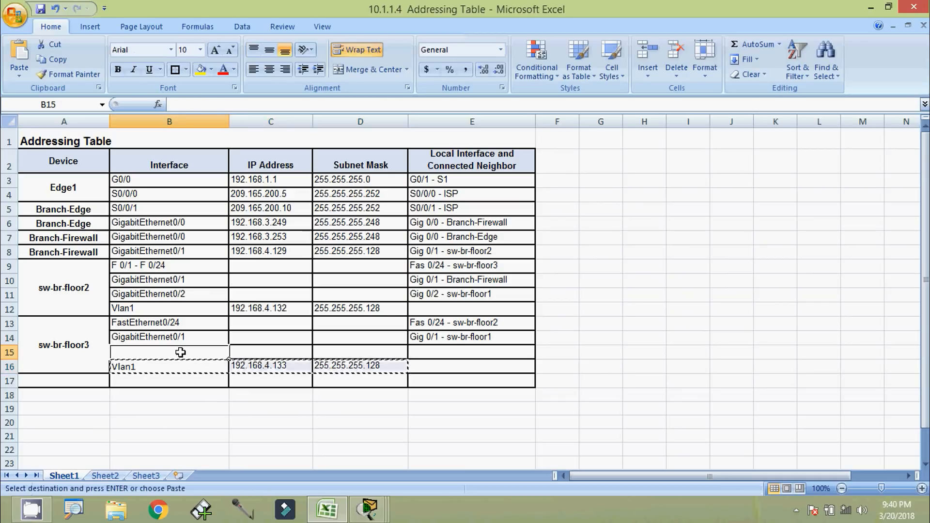
pyautogui.hotkey('ctrl', 'v')
pyautogui.click(190, 382)
pyautogui.click(192, 394)
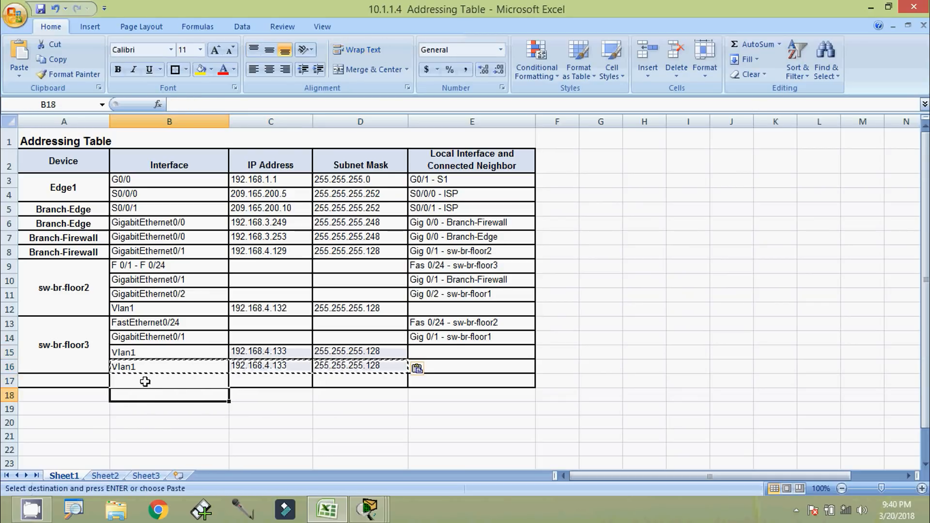
pyautogui.moveTo(127, 366); pyautogui.dragTo(340, 367)
pyautogui.press('Delete')
pyautogui.click(318, 396)
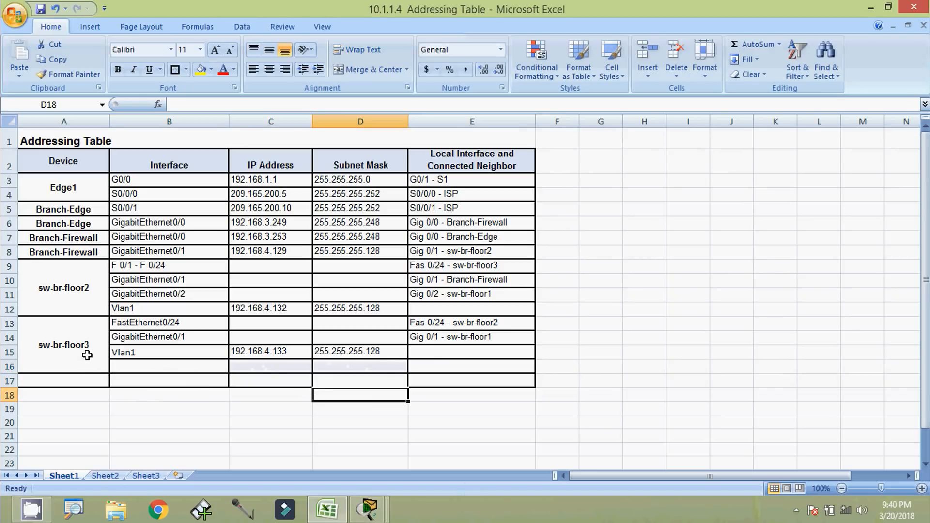
# Unmerge the sw-br-floor3 label and re-merge it over A13:A15 only
pyautogui.click(87, 355)
pyautogui.click(382, 72)
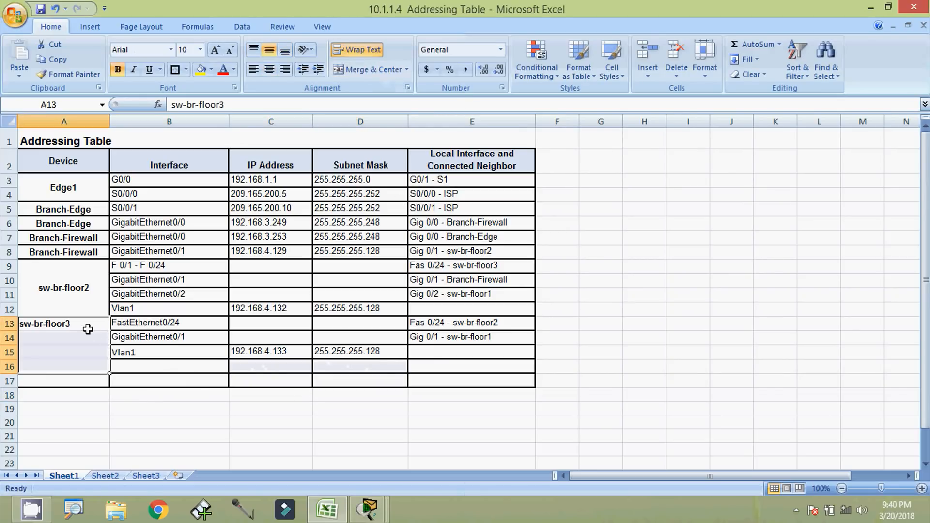
pyautogui.moveTo(88, 330); pyautogui.dragTo(30, 351)
pyautogui.click(363, 70)
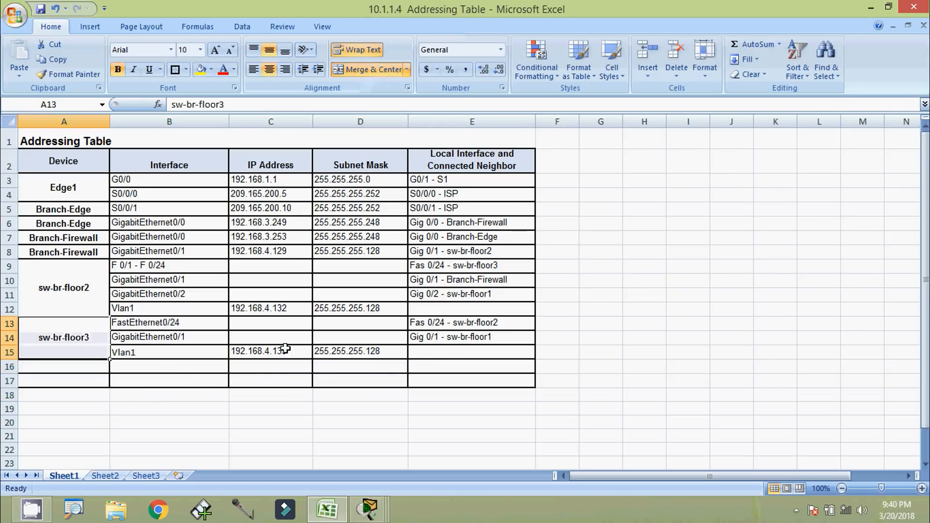
pyautogui.click(286, 349)
pyautogui.click(174, 439)
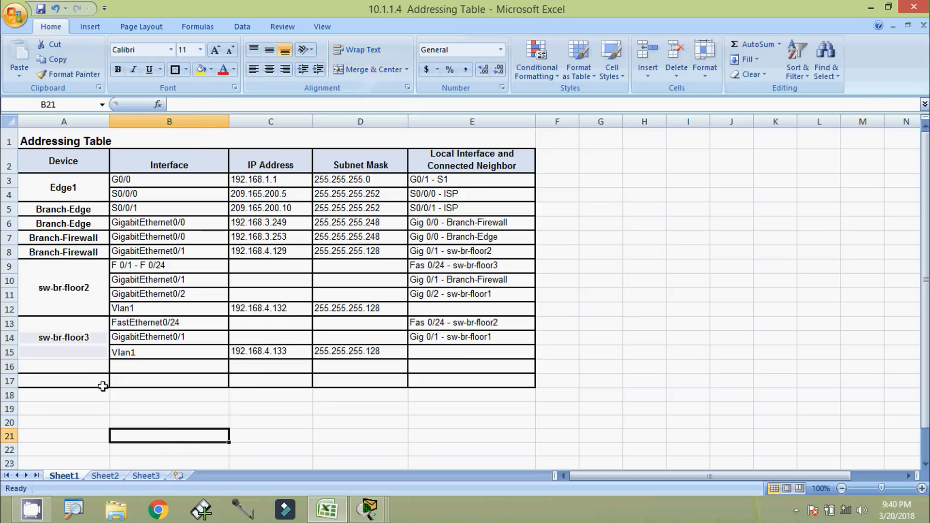
# Run show cdp neighbors detail on sw-br-floor3 with Tab completion
pyautogui.hotkey('alt', 'Tab')
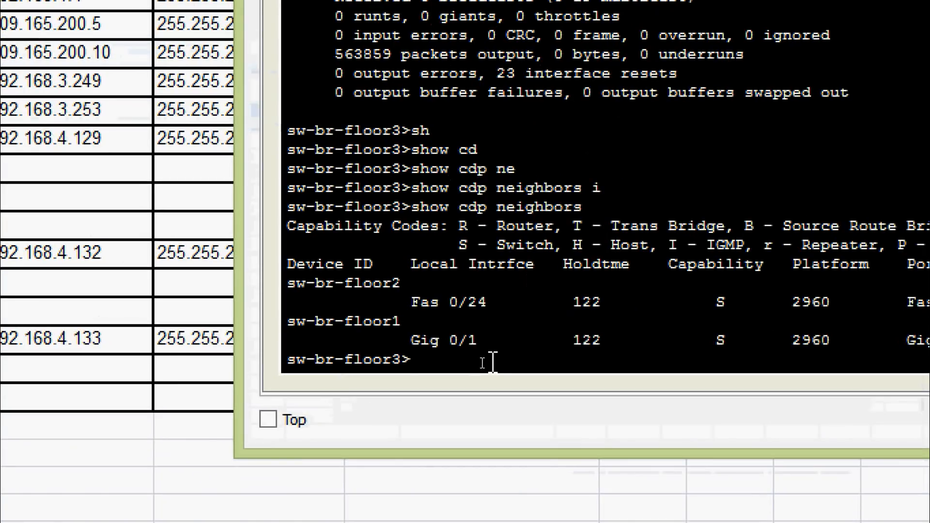
pyautogui.write('sh')
pyautogui.press('Tab')
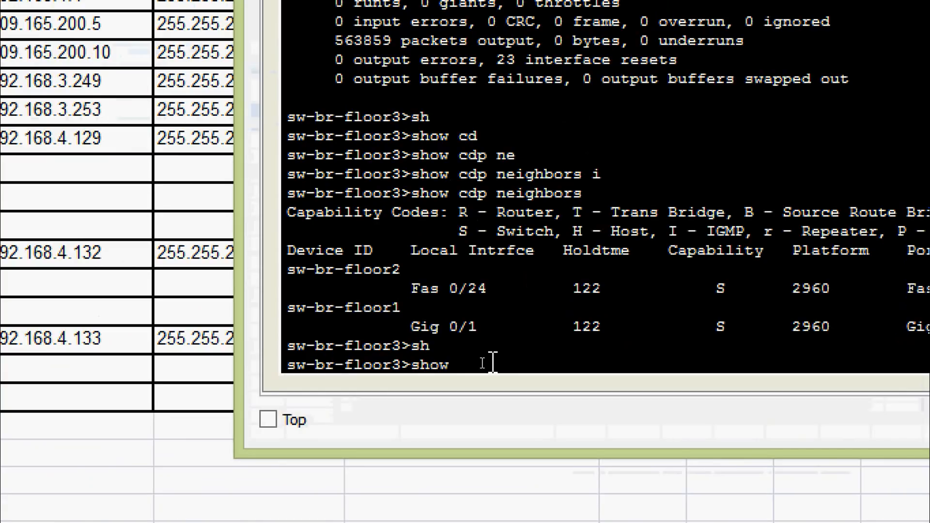
pyautogui.write('cd')
pyautogui.press('Tab')
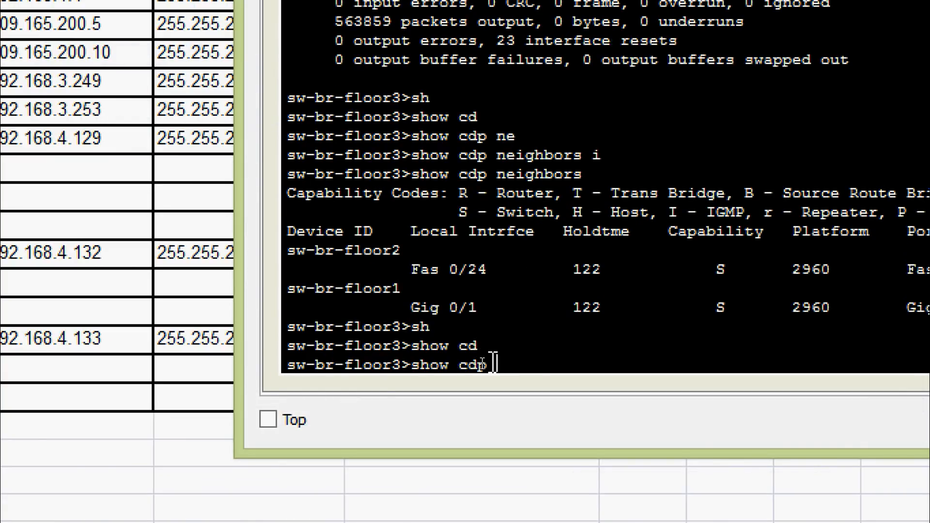
pyautogui.write('ne')
pyautogui.press('Tab')
pyautogui.write('de')
pyautogui.press('Tab')
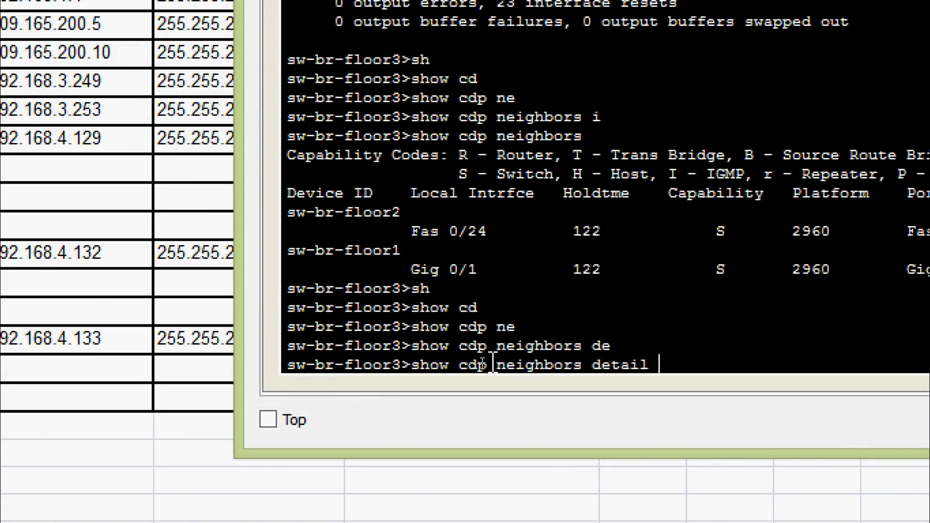
pyautogui.press('Return')
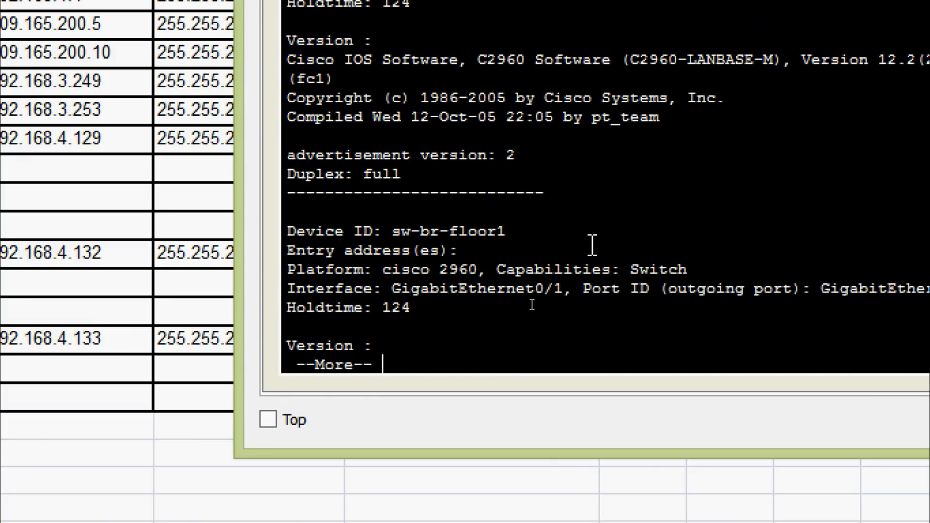
# Copy the device ID sw-br-floor1 from the detailed CDP output
pyautogui.scroll(1, 593, 245)
pyautogui.scroll(-1, 592, 245)
pyautogui.moveTo(396, 232); pyautogui.dragTo(517, 235)
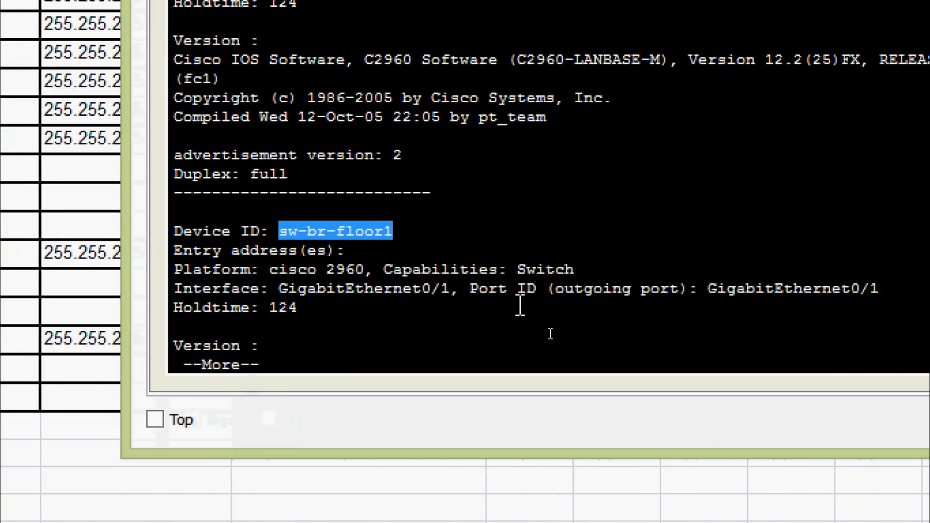
pyautogui.rightClick(372, 231)
pyautogui.click(397, 240)
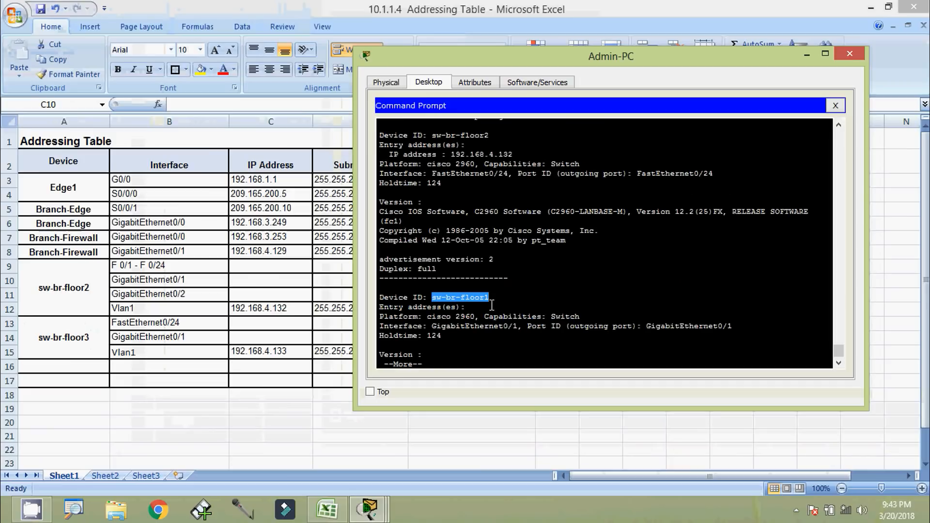
# Paste sw-br-floor1 into cell A16 as a new device, then return to the command prompt
pyautogui.click(807, 54)
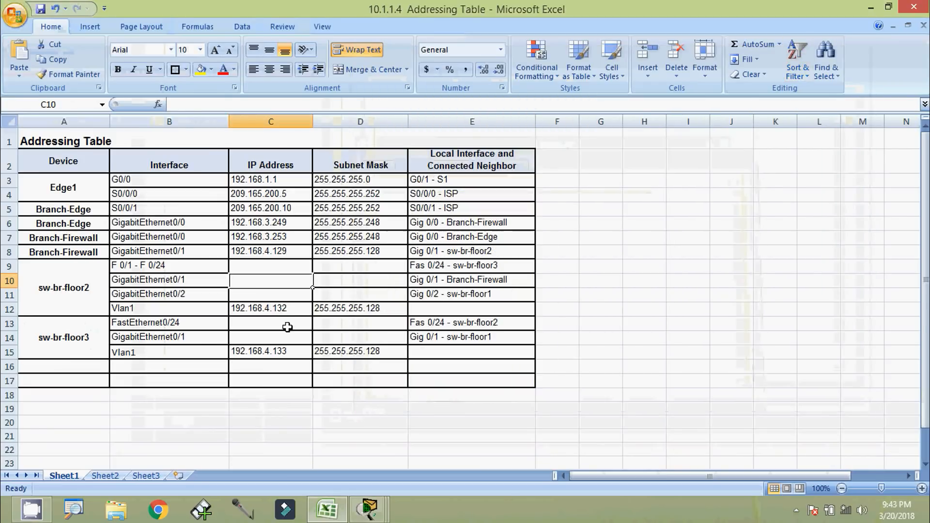
pyautogui.click(94, 366)
pyautogui.press('F2')
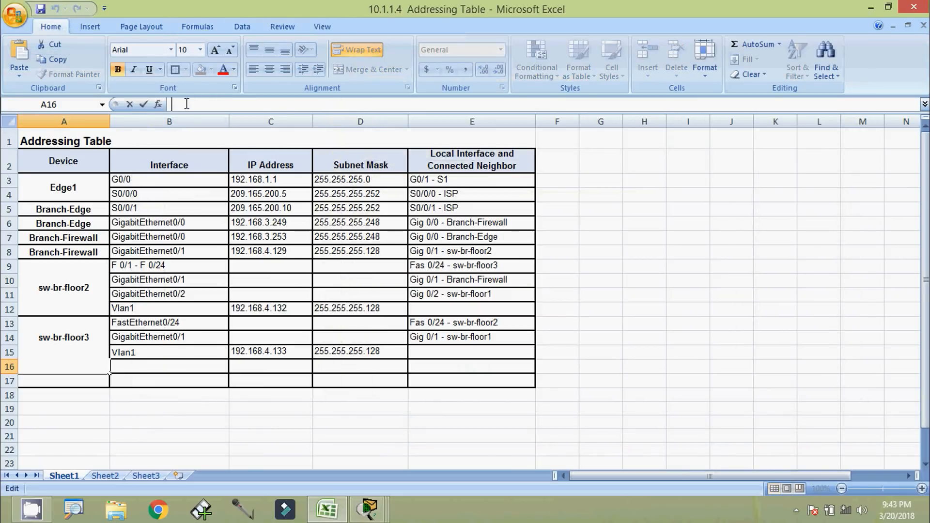
pyautogui.hotkey('ctrl', 'v')
pyautogui.click(133, 362)
pyautogui.click(143, 386)
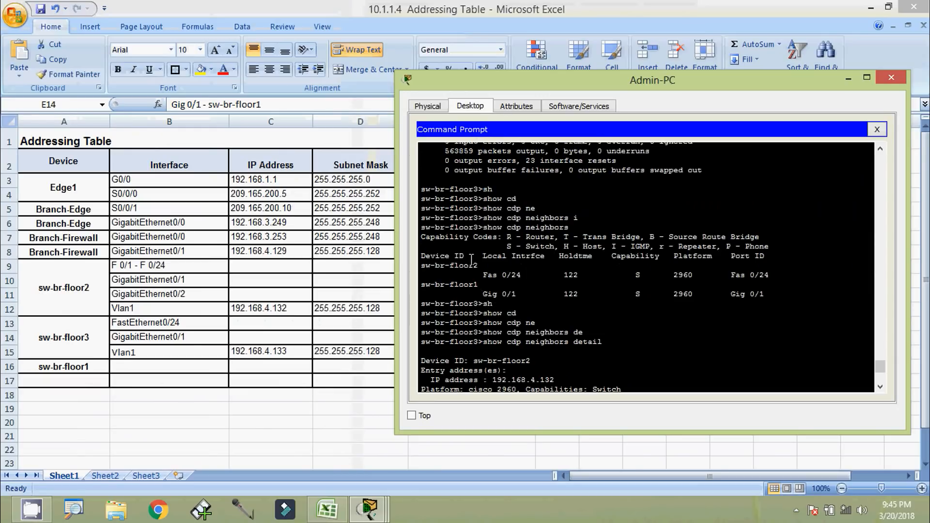
pyautogui.moveTo(480, 229); pyautogui.dragTo(417, 229)
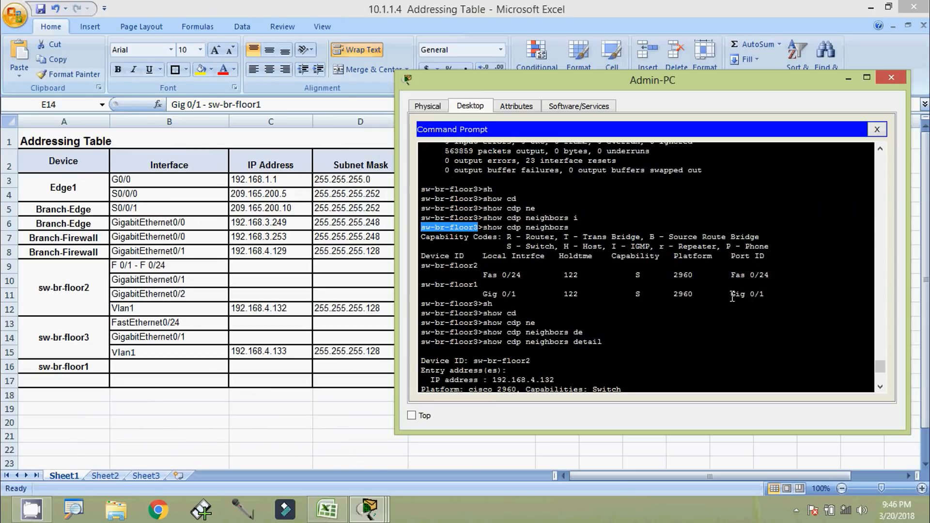
# Fill cell B16 with sw-br-floor1's interface GigabitEthernet0/1, copied from B14
pyautogui.moveTo(732, 295); pyautogui.dragTo(768, 295)
pyautogui.rightClick(751, 290)
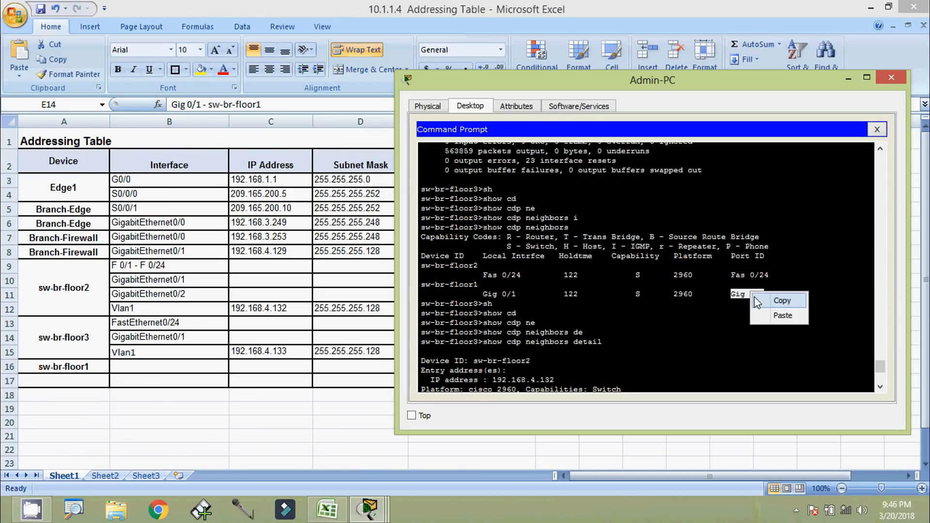
pyautogui.click(757, 301)
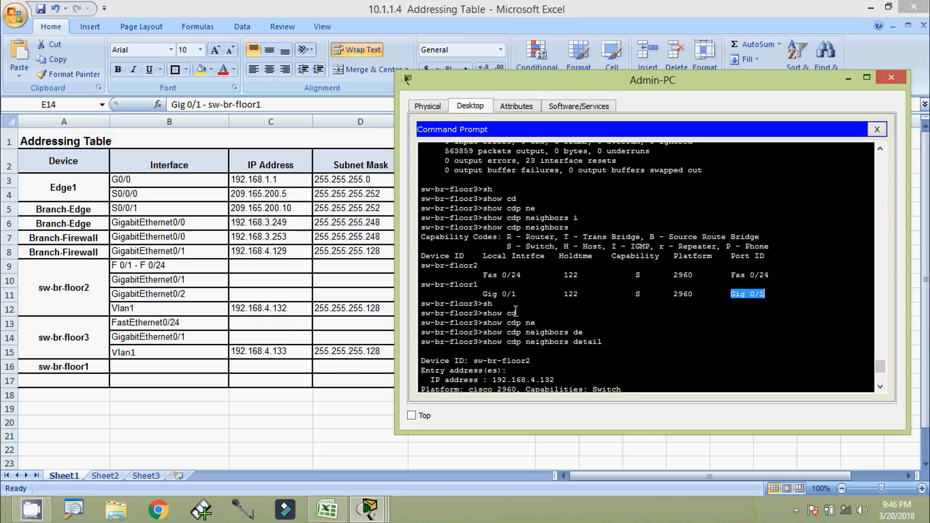
pyautogui.click(162, 373)
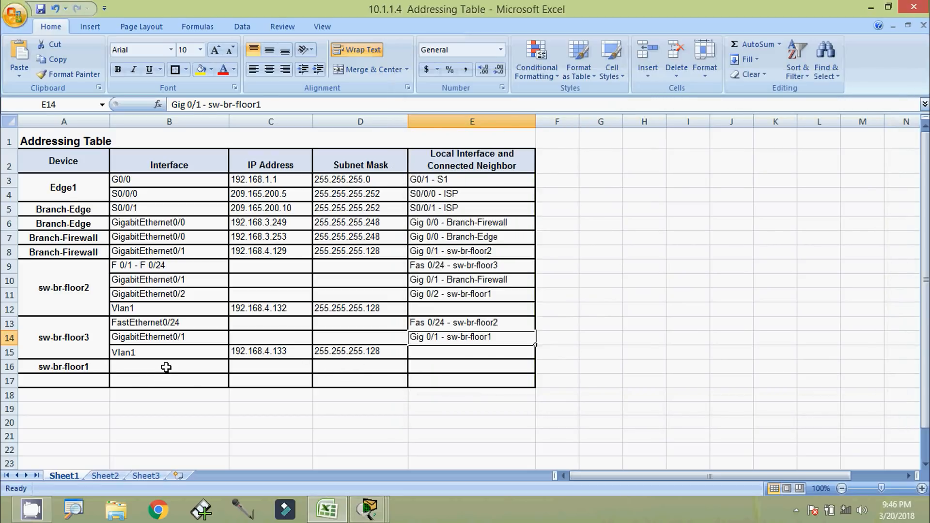
pyautogui.click(189, 374)
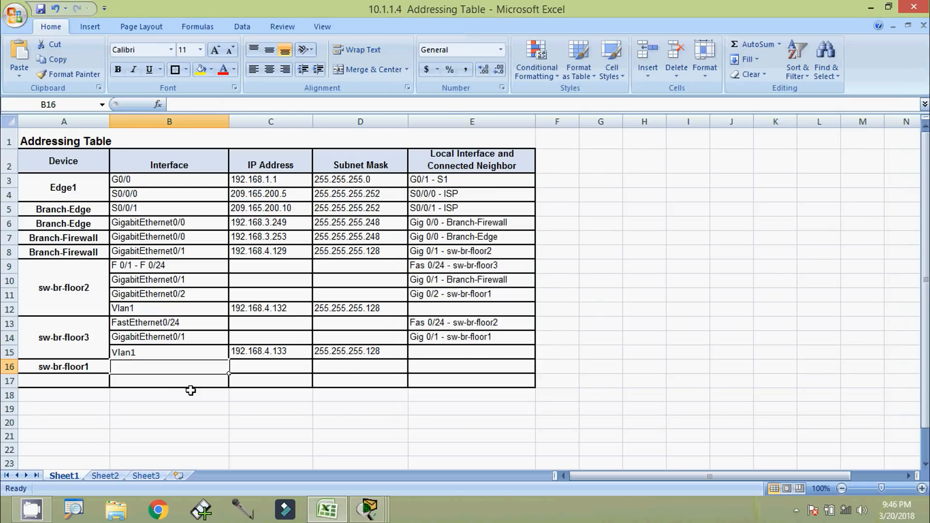
pyautogui.hotkey('alt', 'Tab')
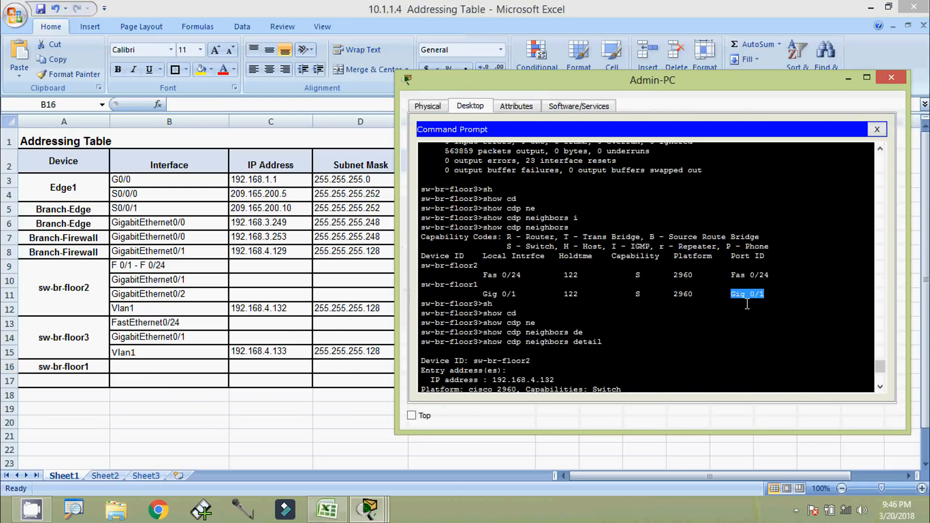
pyautogui.click(172, 367)
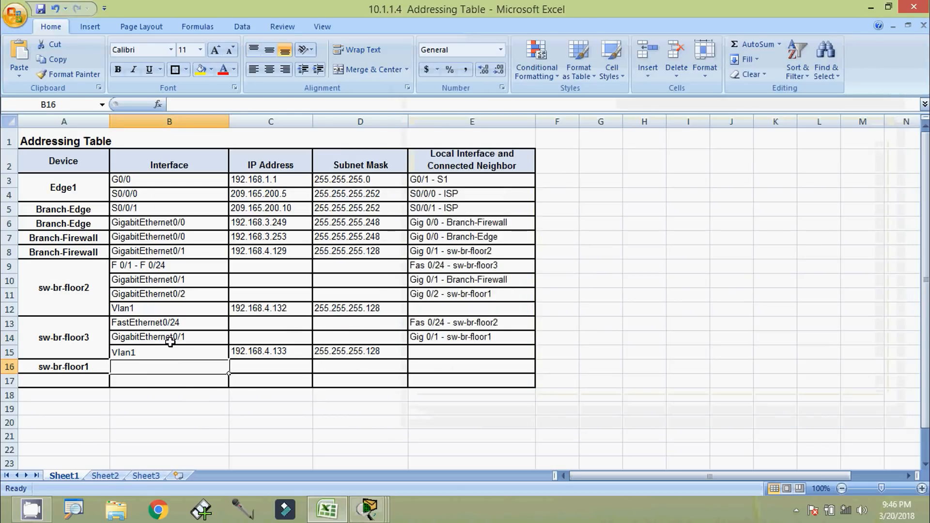
pyautogui.click(170, 342)
pyautogui.hotkey('ctrl', 'c')
pyautogui.click(174, 369)
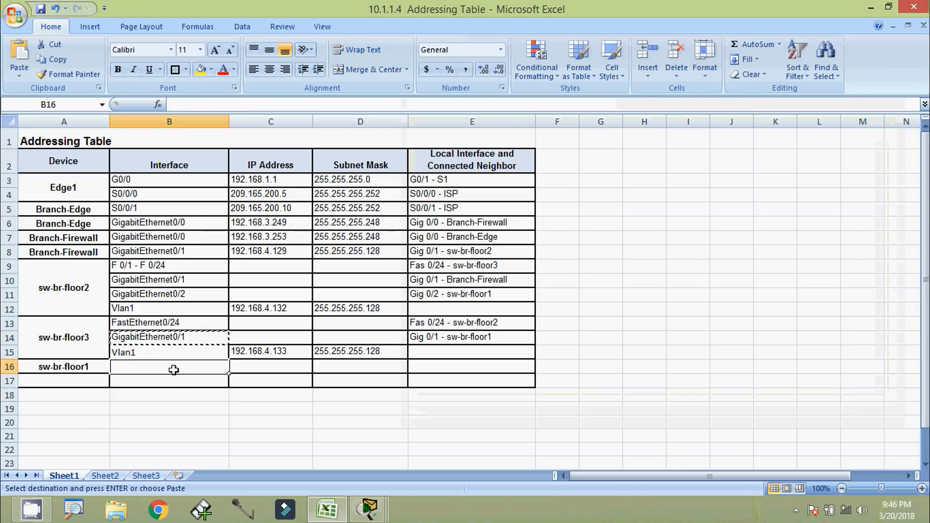
pyautogui.hotkey('ctrl', 'v')
pyautogui.click(179, 381)
# Paste the port Gig 0/1 from the CLI output into neighbor cell E16
pyautogui.hotkey('alt', 'Tab')
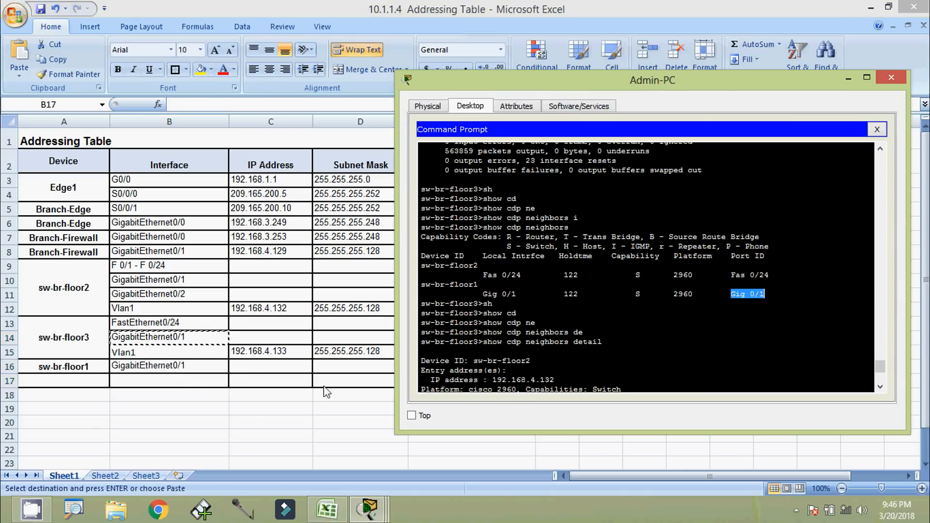
pyautogui.rightClick(745, 301)
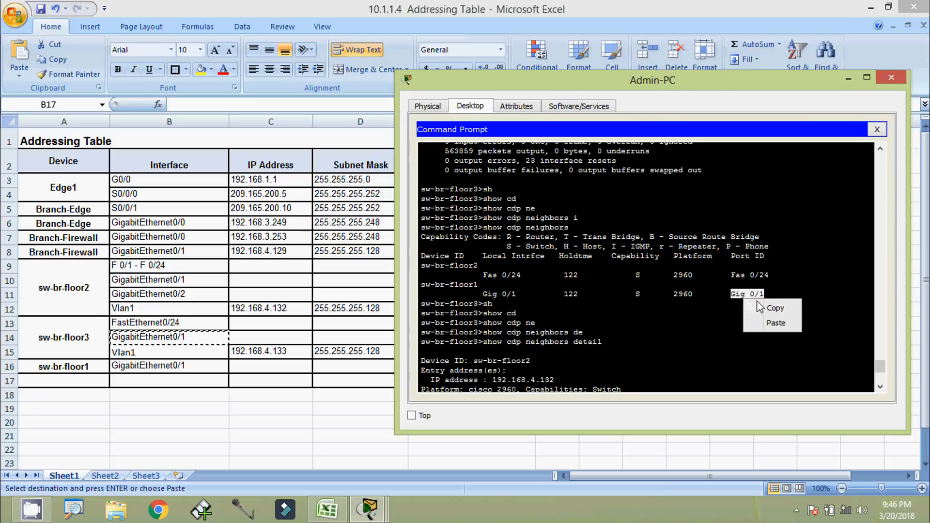
pyautogui.click(757, 304)
pyautogui.hotkey('alt', 'Tab')
pyautogui.click(426, 369)
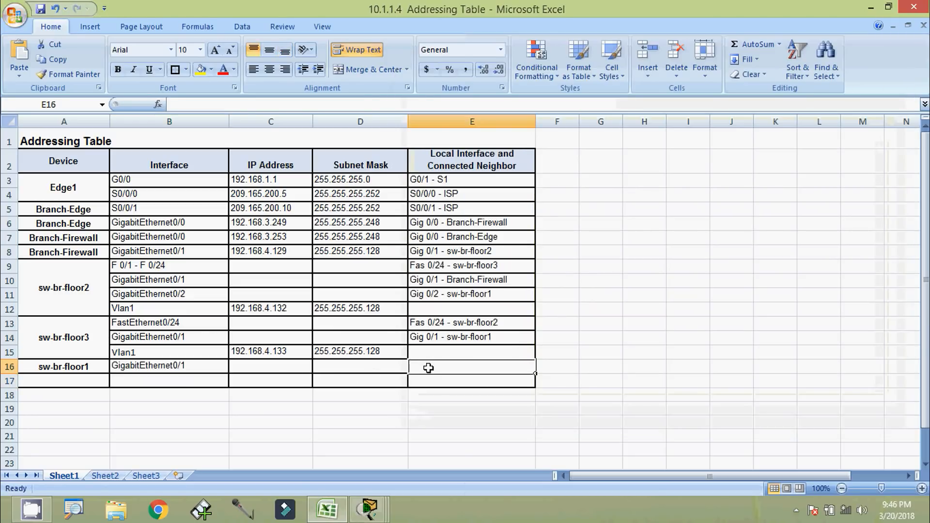
pyautogui.hotkey('ctrl', 'v')
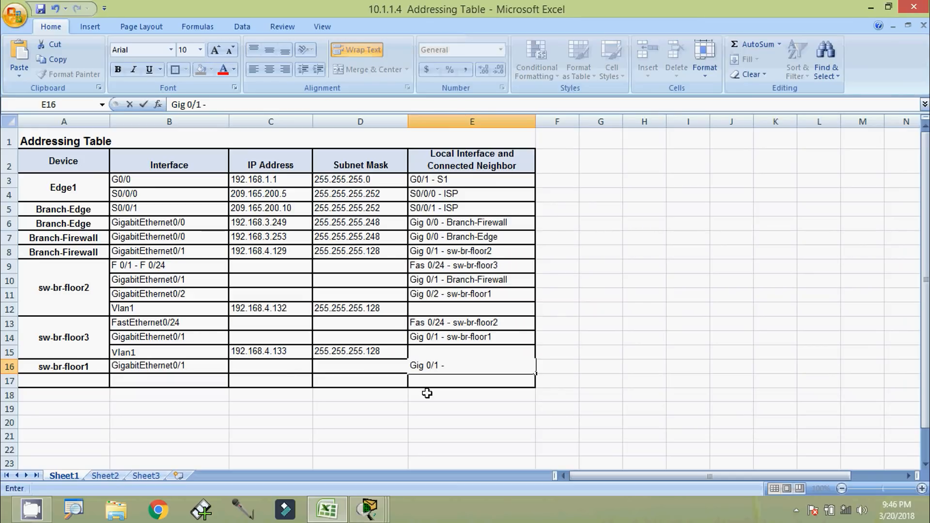
pyautogui.click(433, 383)
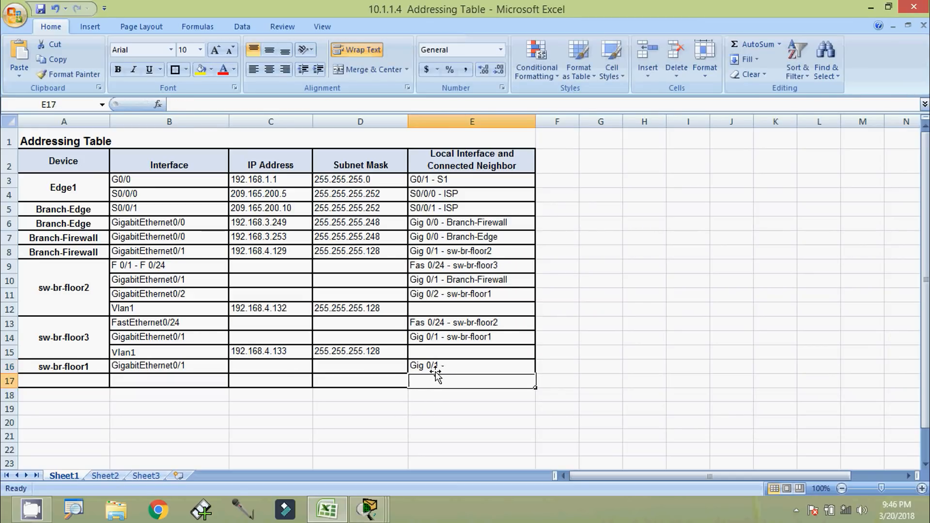
pyautogui.click(450, 366)
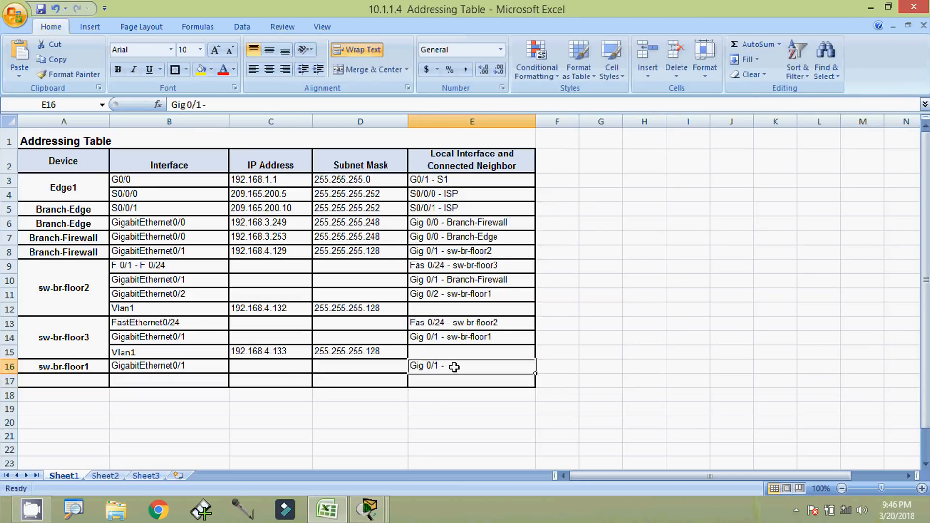
pyautogui.doubleClick(455, 366)
# Append sw-br-floor3 so E16 reads 'Gig 0/1 - sw-br-floor3'
pyautogui.hotkey('alt', 'Tab')
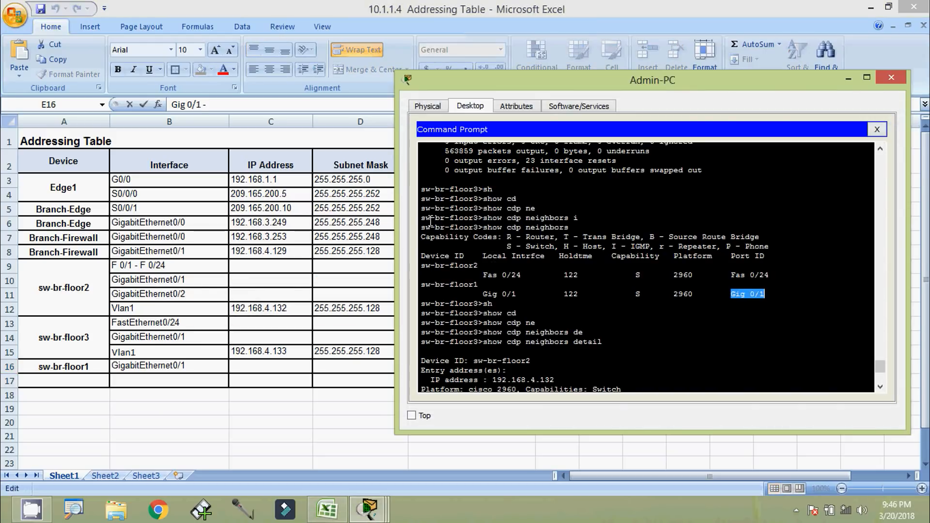
pyautogui.moveTo(421, 218); pyautogui.dragTo(480, 220)
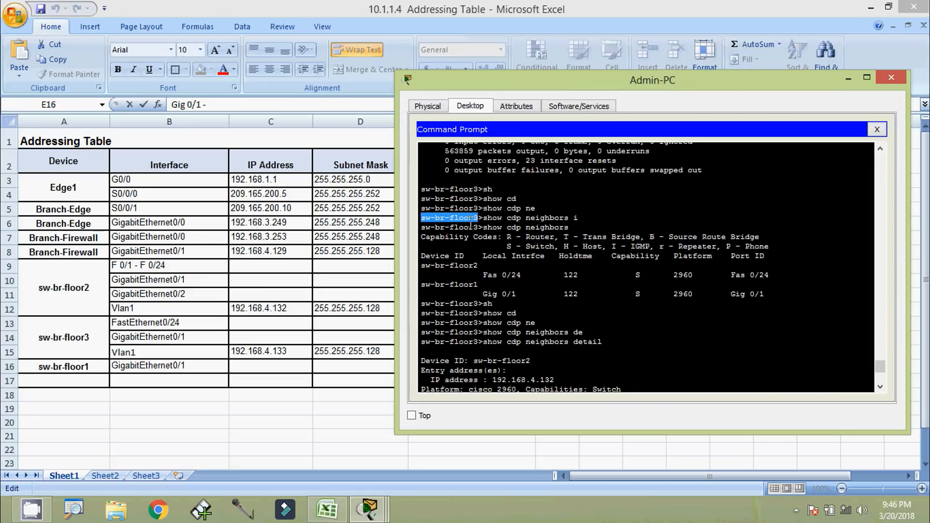
pyautogui.rightClick(471, 223)
pyautogui.click(489, 232)
pyautogui.hotkey('alt', 'Tab')
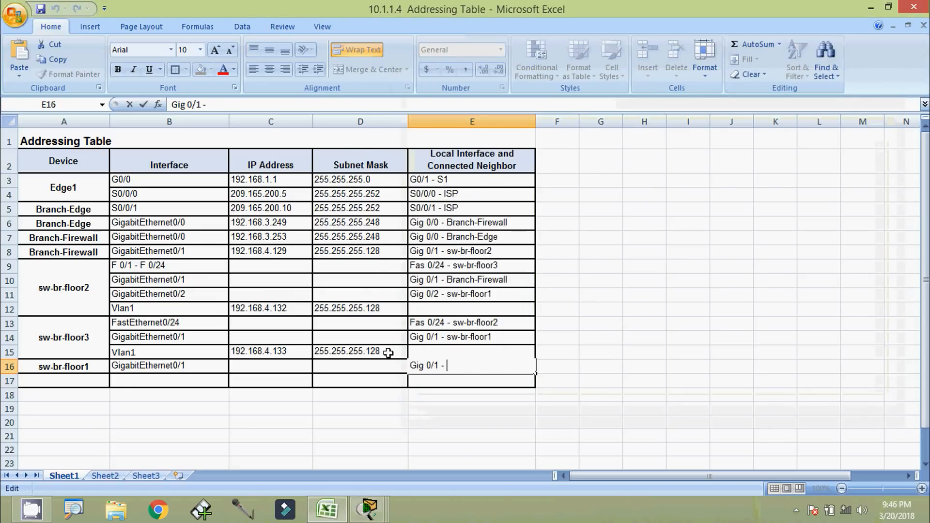
pyautogui.rightClick(460, 366)
pyautogui.click(478, 402)
pyautogui.press('Return')
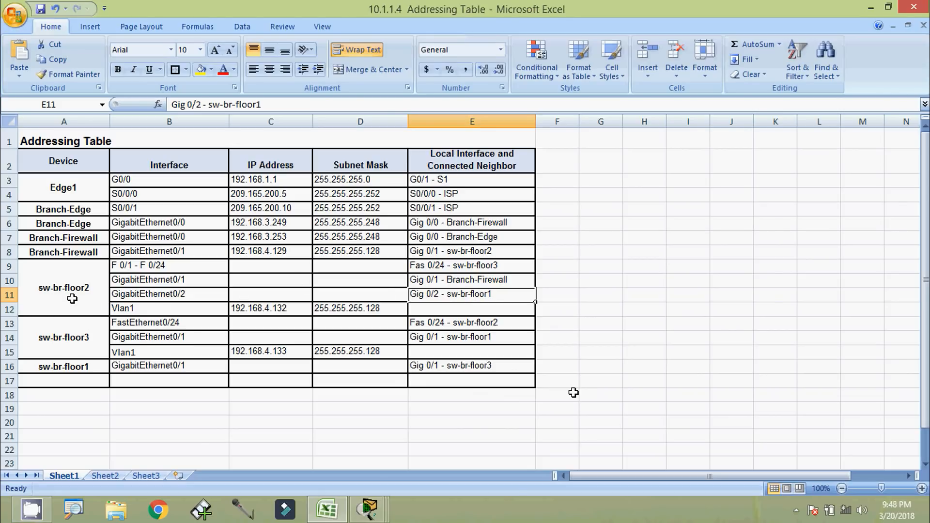
# Scroll back to sw-br-floor2's show cdp neighbors output and highlight sw-br-floor1 on Gig 0/2
pyautogui.hotkey('alt', 'Tab')
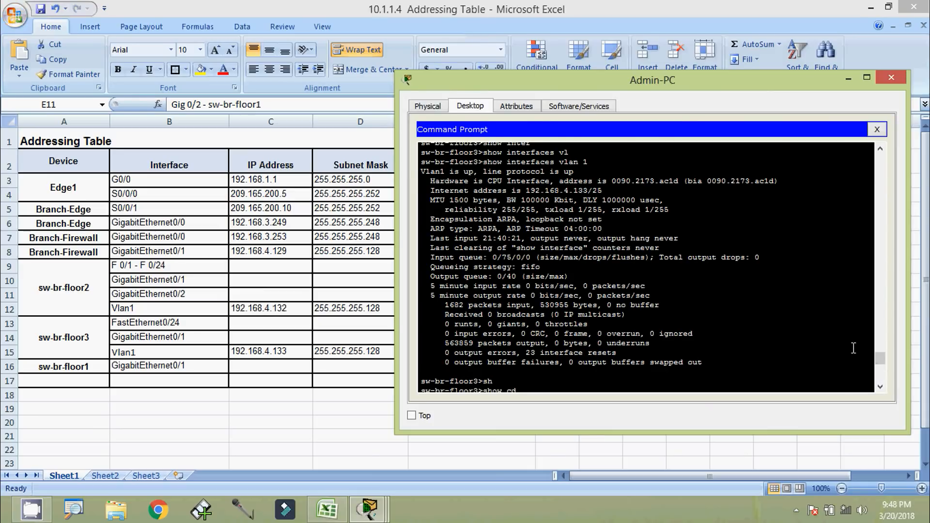
pyautogui.scroll(10, 846, 348)
pyautogui.scroll(15, 776, 363)
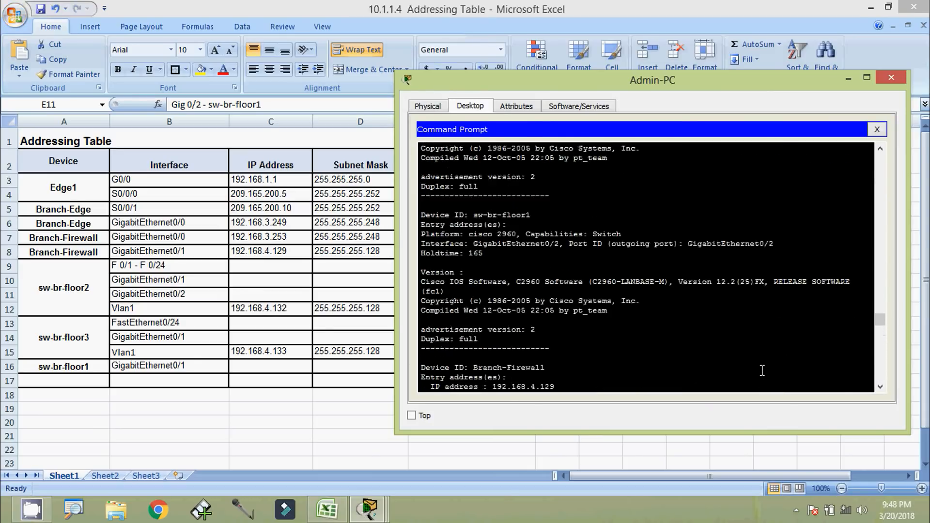
pyautogui.scroll(15, 762, 371)
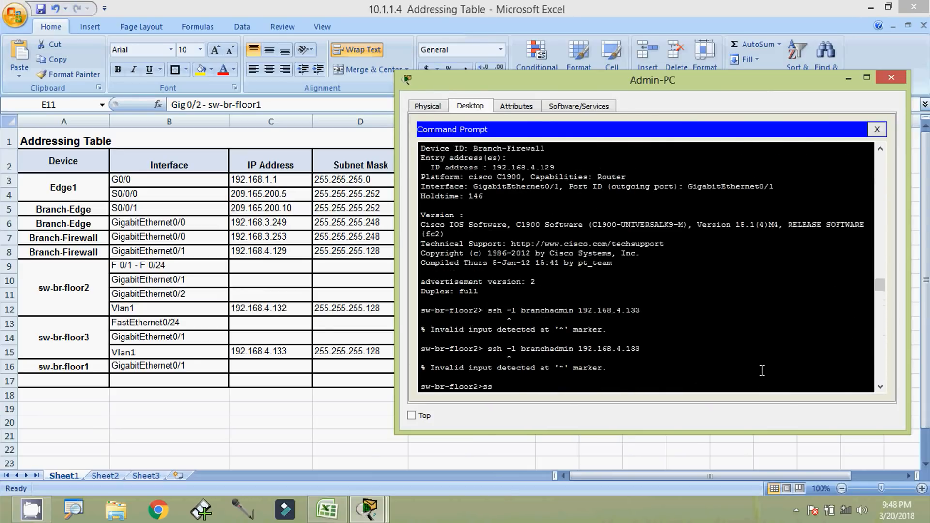
pyautogui.scroll(5, 762, 371)
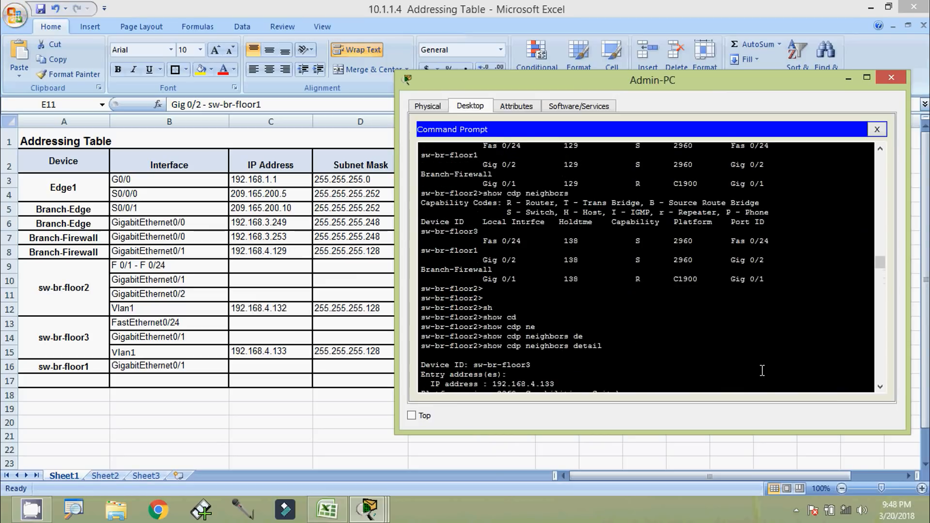
pyautogui.scroll(2, 532, 294)
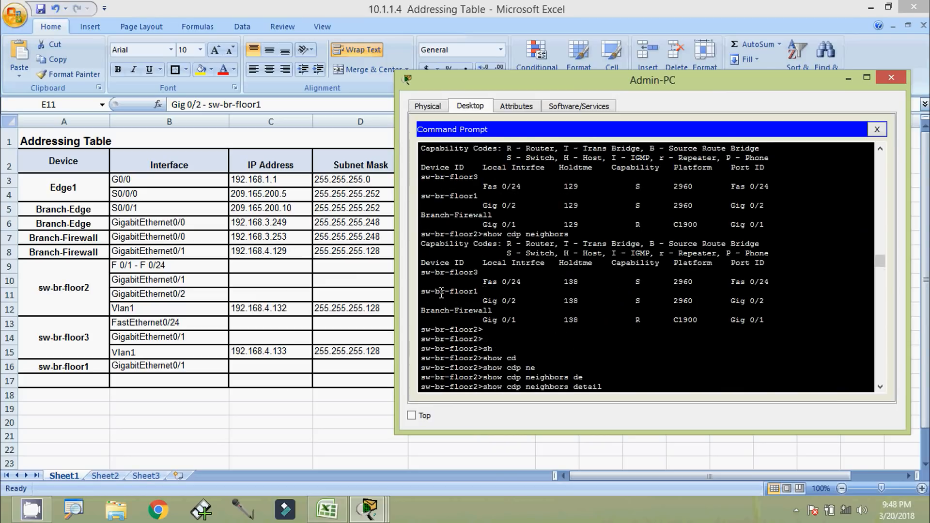
pyautogui.moveTo(478, 291); pyautogui.dragTo(420, 293)
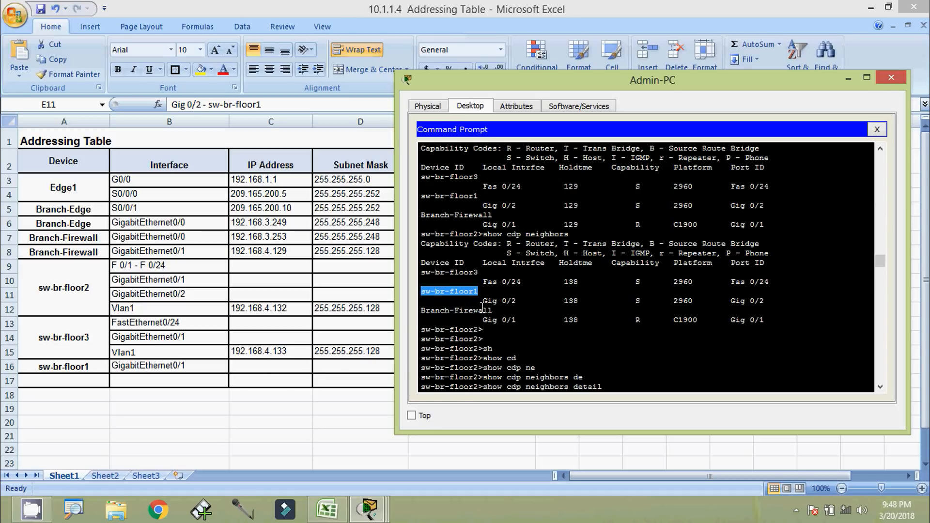
pyautogui.hotkey('alt', 'Tab')
pyautogui.click(201, 295)
# Enter GigabitEthernet0/2 in B17 and paste the port Gig 0/2 into E17
pyautogui.hotkey('ctrl', 'c')
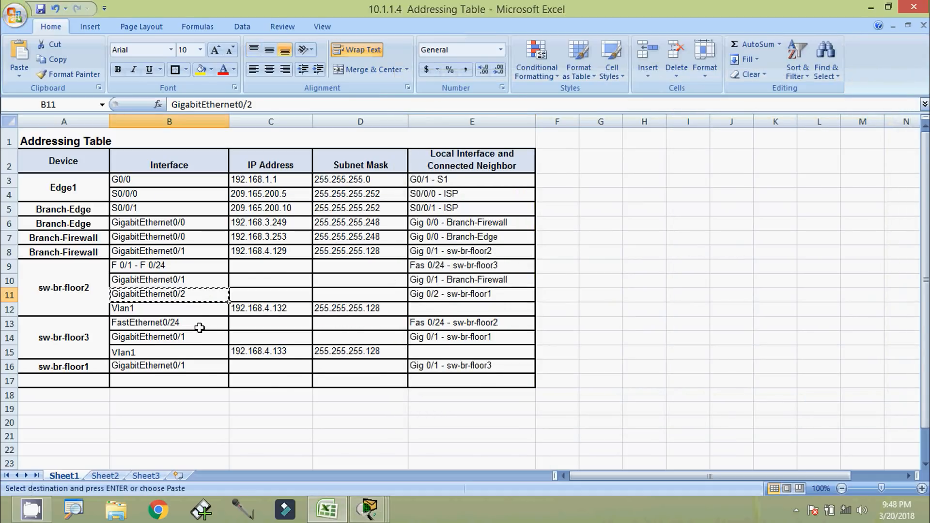
pyautogui.click(180, 380)
pyautogui.hotkey('ctrl', 'v')
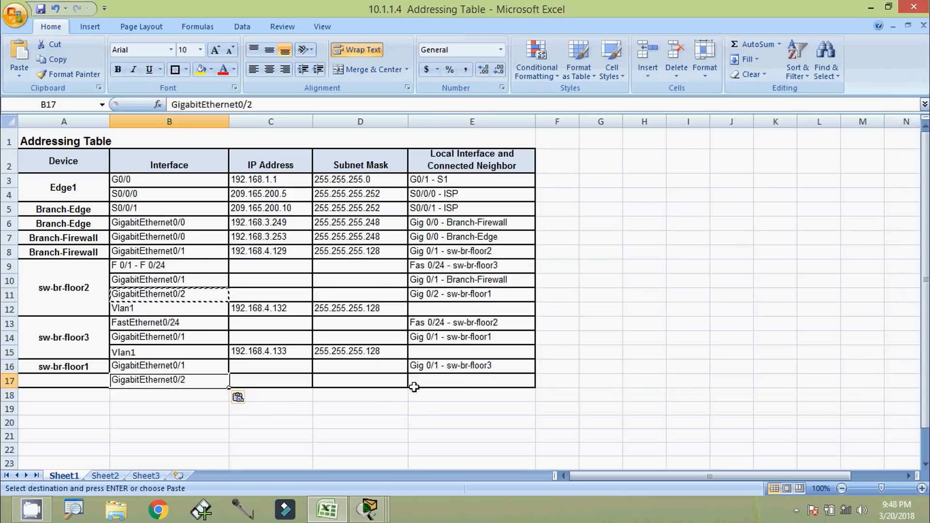
pyautogui.hotkey('alt', 'Tab')
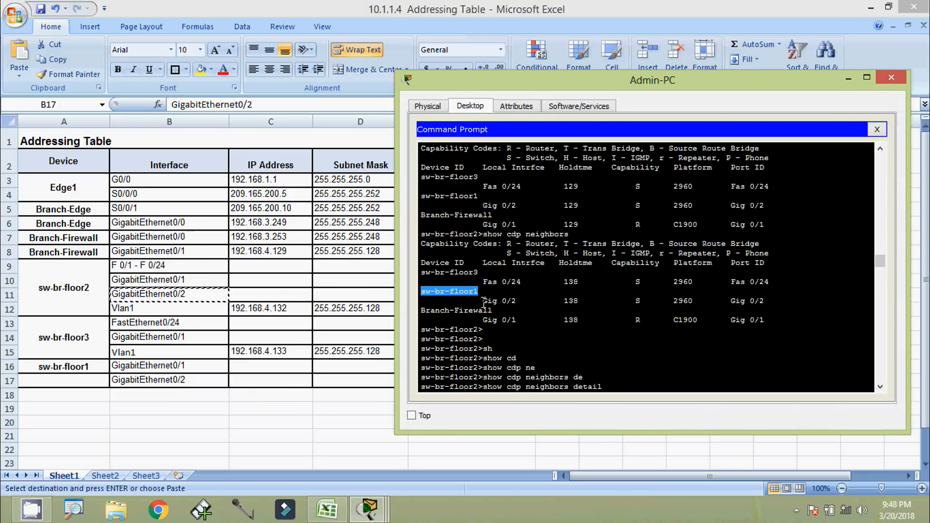
pyautogui.moveTo(483, 301); pyautogui.dragTo(517, 302)
pyautogui.hotkey('ctrl', 'c')
pyautogui.hotkey('alt', 'Tab')
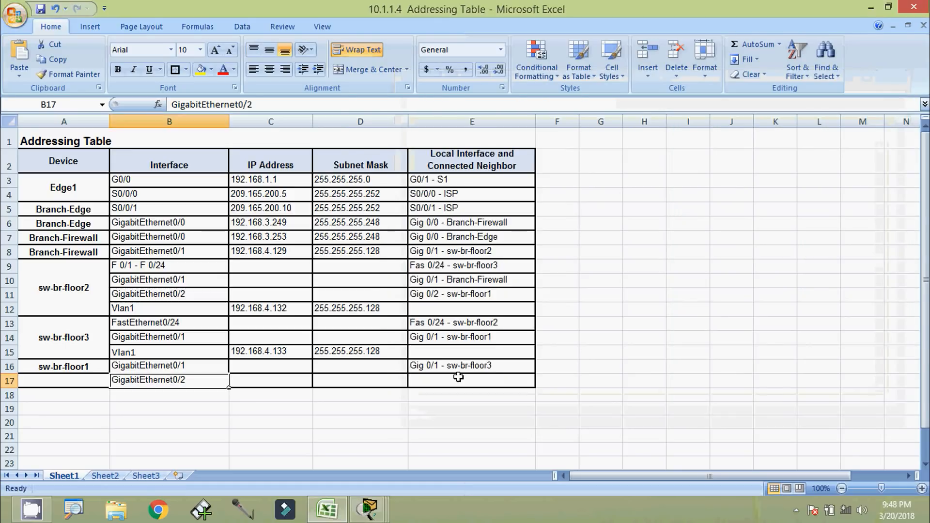
pyautogui.click(454, 382)
pyautogui.doubleClick(447, 378)
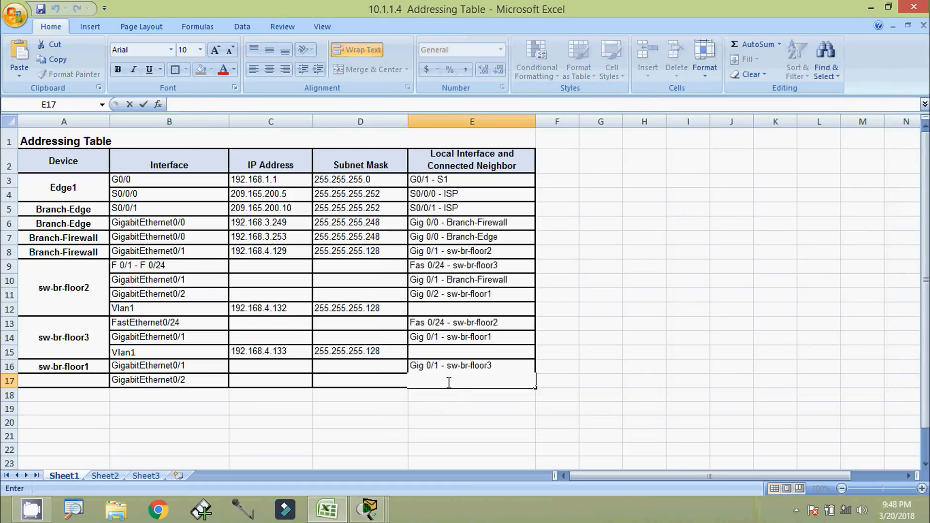
pyautogui.hotkey('ctrl', 'v')
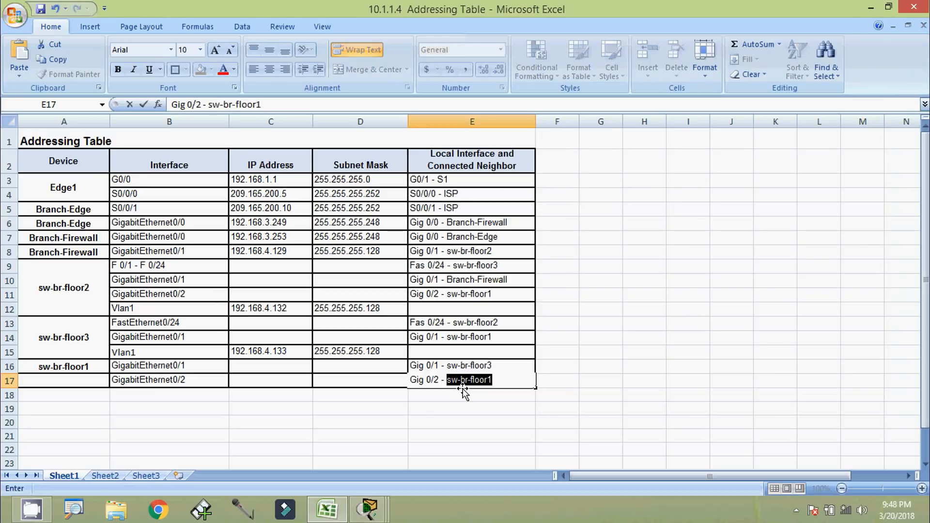
# Complete E17 as 'Gig 0/2 - sw-br-floor2' and select A16:A17
pyautogui.press('BackSpace')
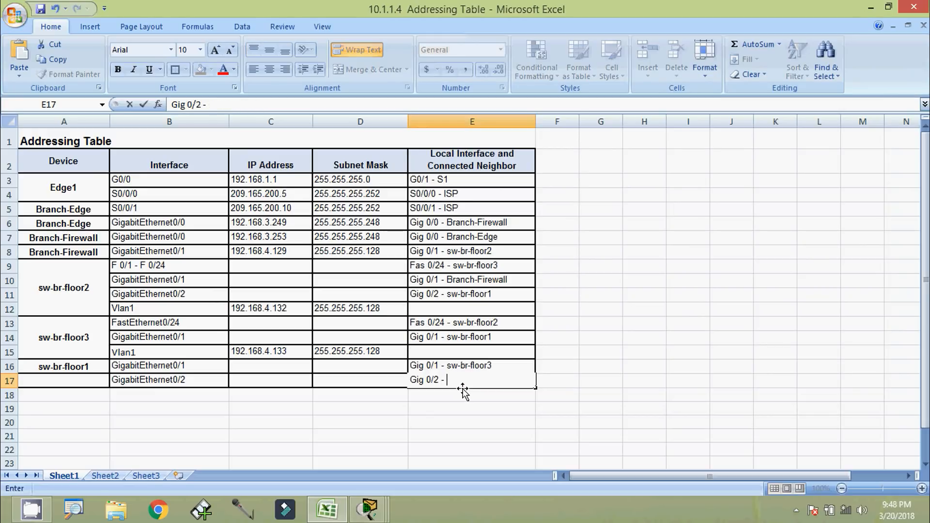
pyautogui.click(84, 295)
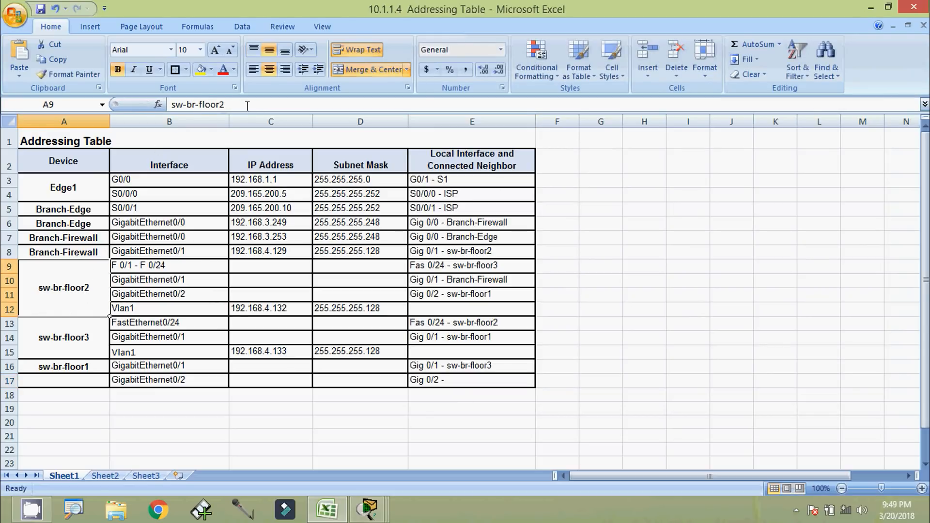
pyautogui.moveTo(241, 104); pyautogui.dragTo(151, 103)
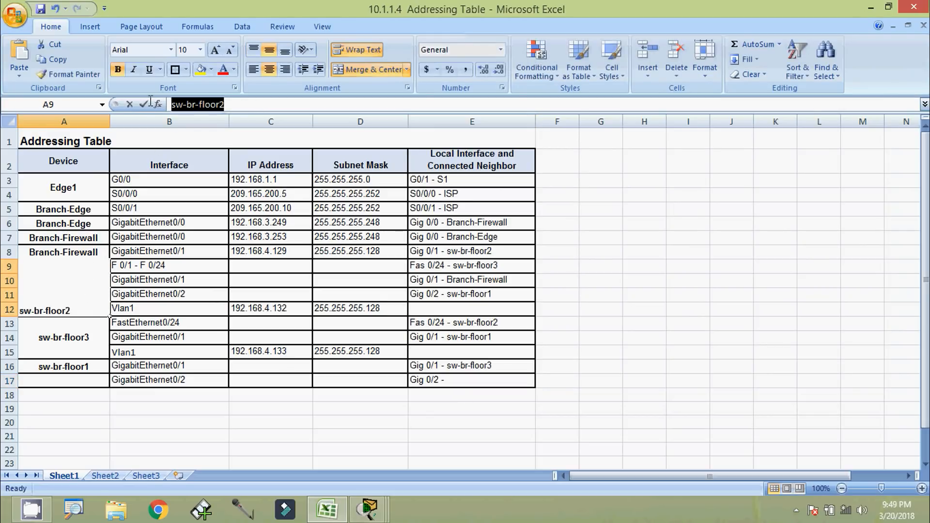
pyautogui.doubleClick(475, 379)
pyautogui.hotkey('ctrl', 'v')
pyautogui.click(458, 409)
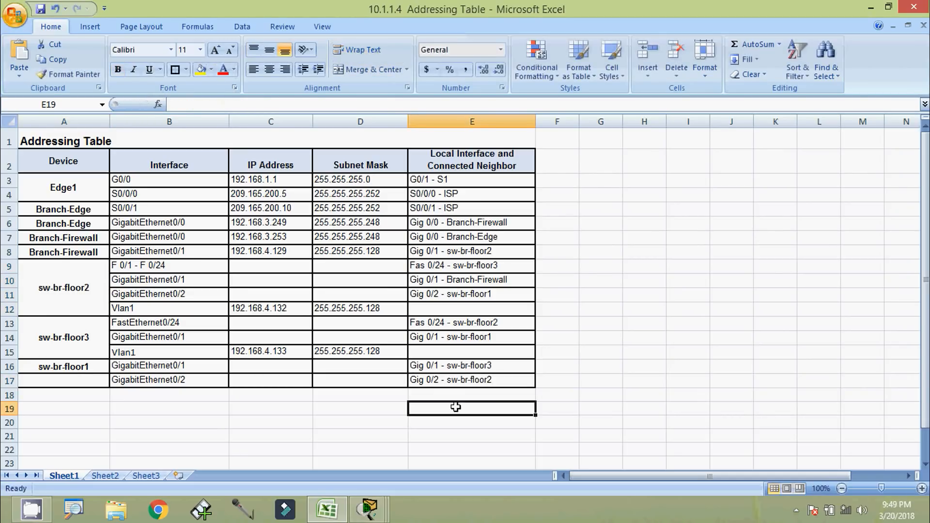
pyautogui.moveTo(57, 368); pyautogui.dragTo(59, 382)
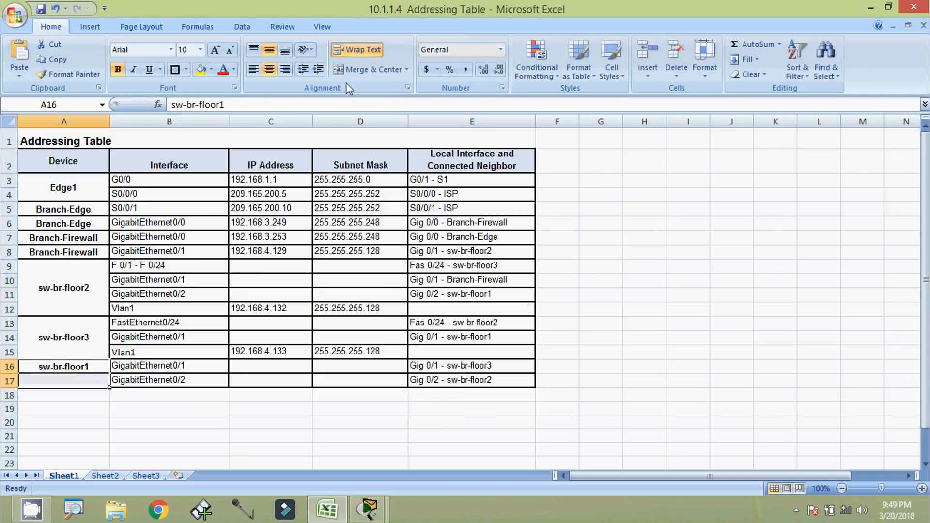
# Merge sw-br-floor1 across rows 16–17, check them, then return to Packet Tracer's instructions
pyautogui.click(371, 70)
pyautogui.click(288, 424)
pyautogui.click(369, 509)
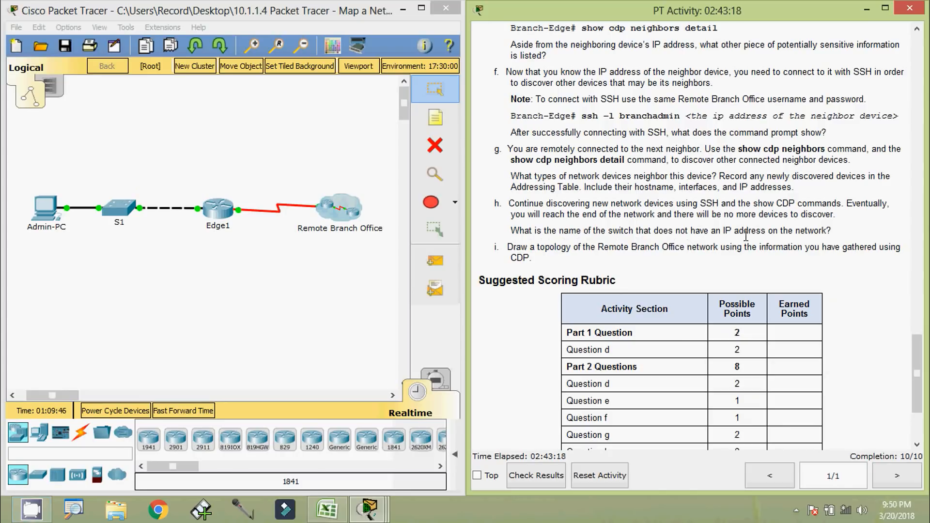
pyautogui.click(327, 509)
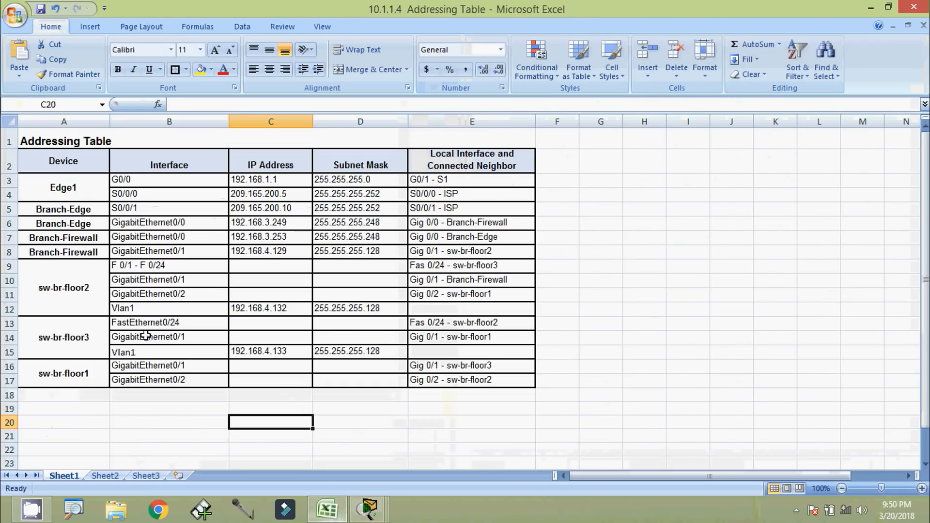
pyautogui.moveTo(10, 367); pyautogui.dragTo(9, 382)
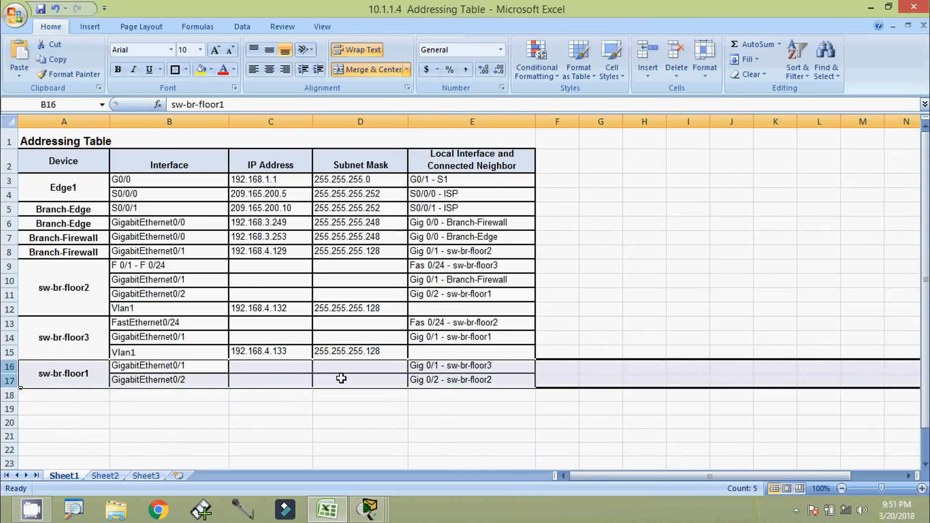
pyautogui.hotkey('alt', 'Tab')
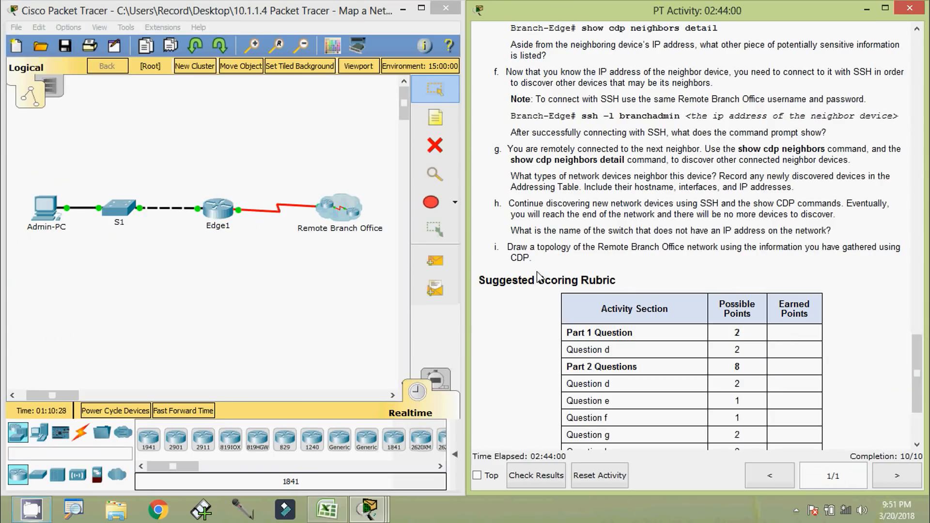
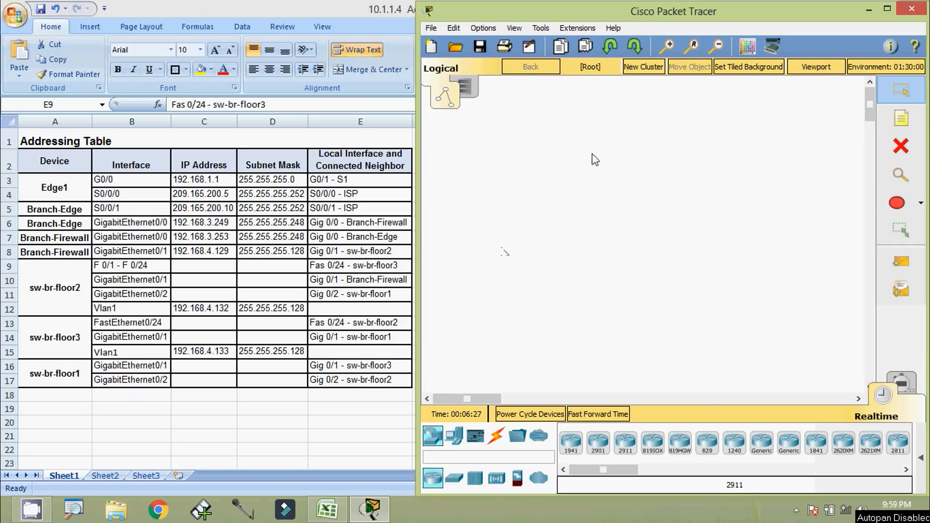
# Place two 2901 routers side by side on the workspace
pyautogui.click(600, 448)
pyautogui.click(513, 241)
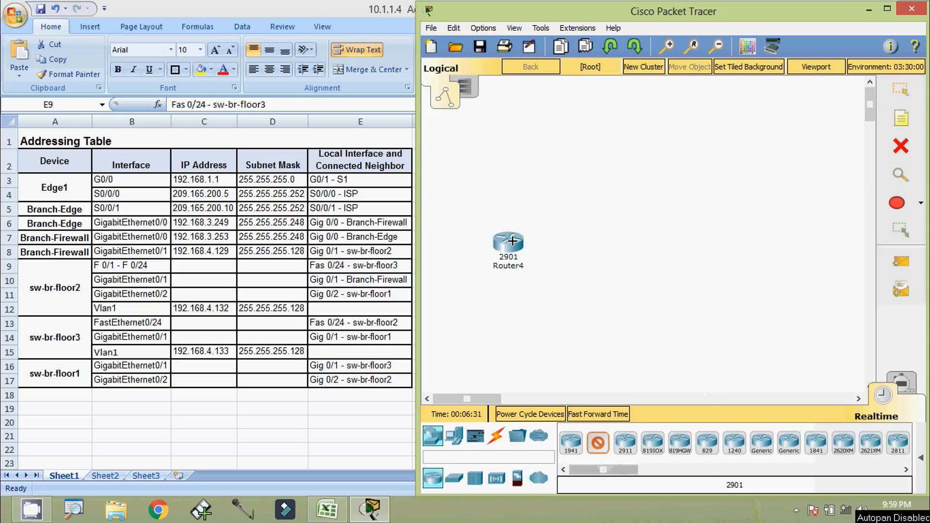
pyautogui.click(613, 243)
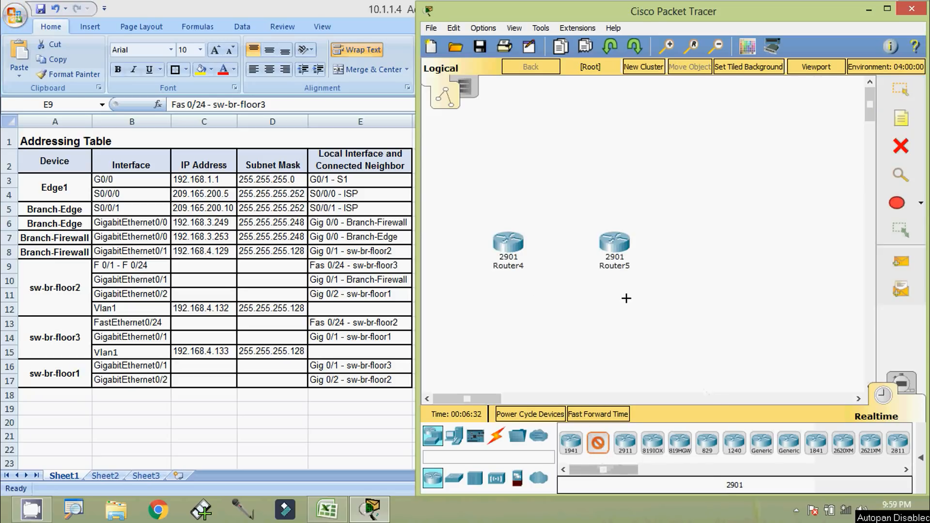
# Add three 2960-24TT switches to the right of the routers
pyautogui.click(454, 480)
pyautogui.click(570, 442)
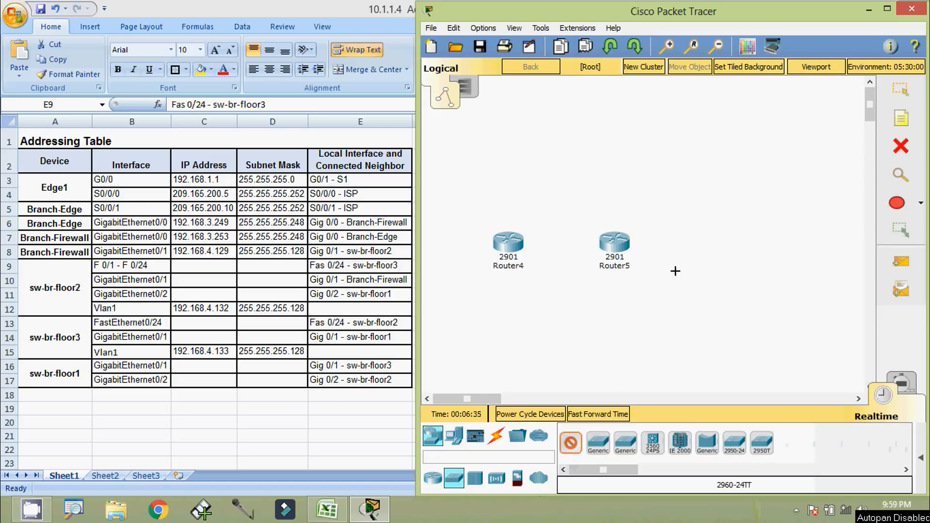
pyautogui.click(710, 244)
pyautogui.click(775, 170)
pyautogui.click(805, 319)
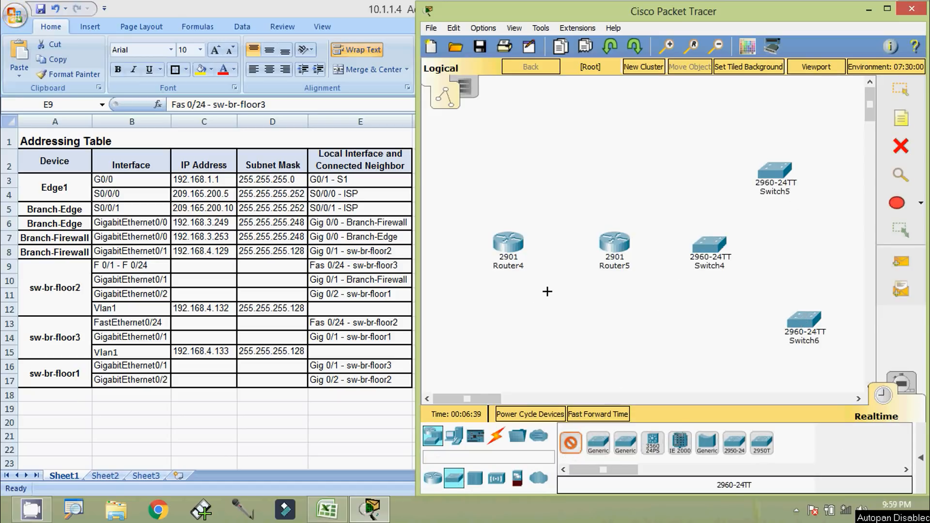
pyautogui.press('Escape')
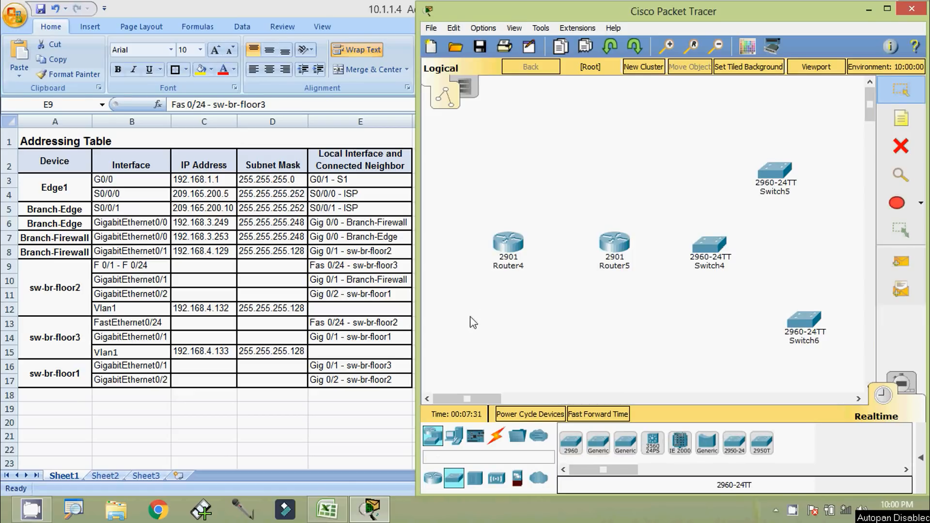
# Copy Branch-Edge from the addressing table and rename Router4 to it
pyautogui.click(60, 213)
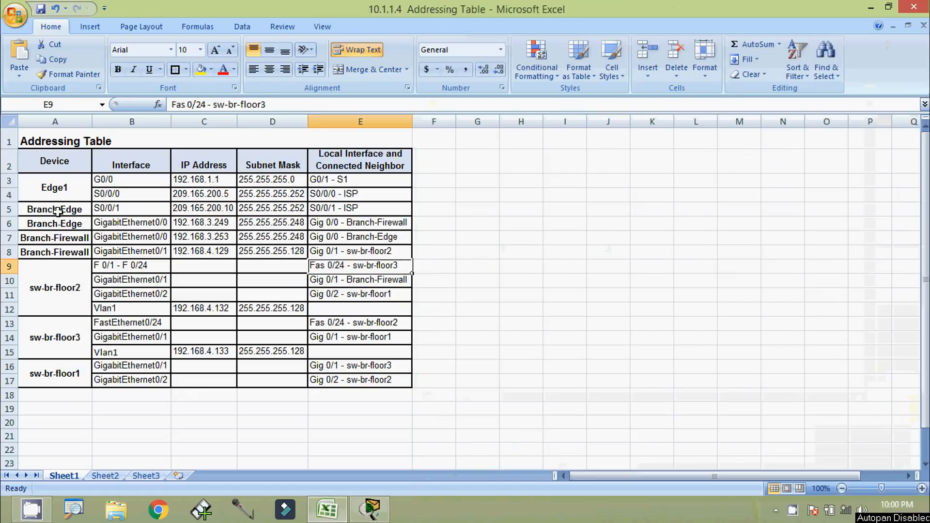
pyautogui.click(61, 214)
pyautogui.click(233, 105)
pyautogui.moveTo(233, 105); pyautogui.dragTo(152, 105)
pyautogui.hotkey('ctrl', 'c')
pyautogui.hotkey('alt', 'Tab')
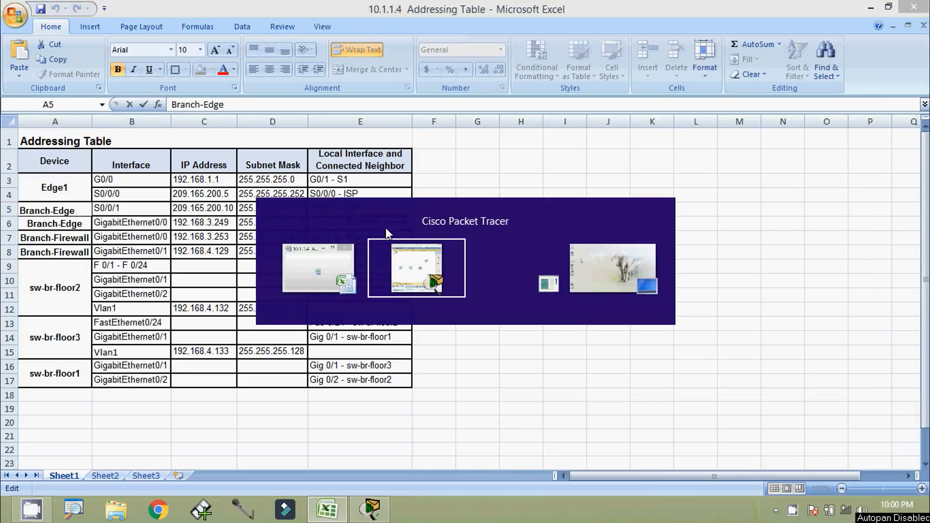
pyautogui.click(506, 269)
pyautogui.moveTo(527, 268); pyautogui.dragTo(468, 268)
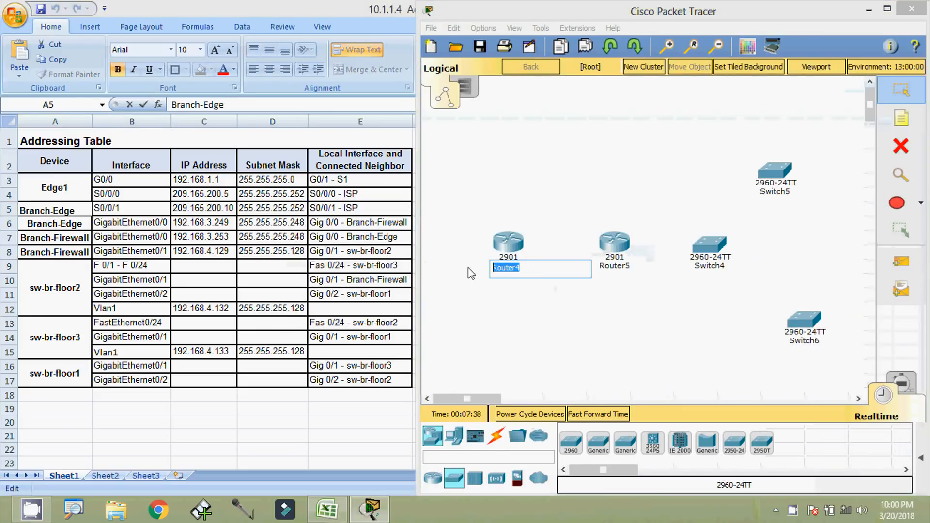
pyautogui.hotkey('ctrl', 'v')
pyautogui.click(530, 300)
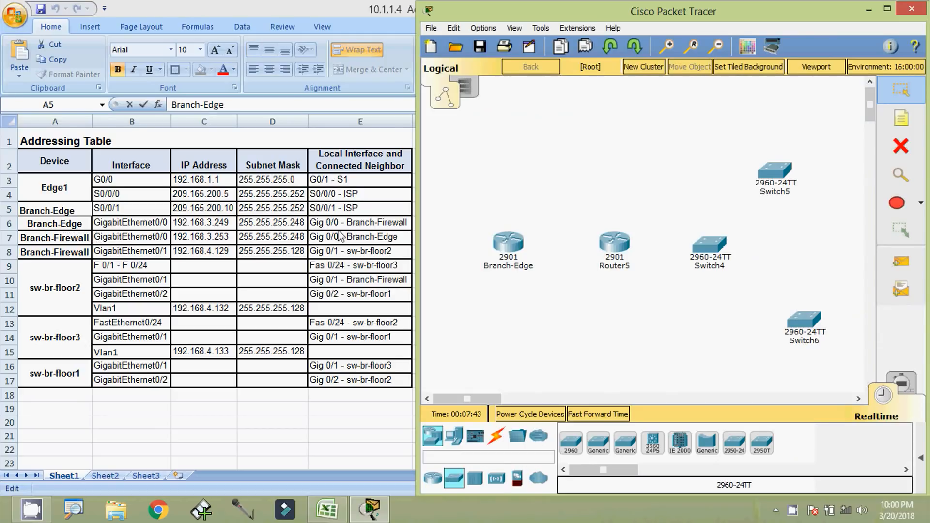
# Copy Branch-Firewall from cell A7 and rename Router5 to it
pyautogui.click(75, 238)
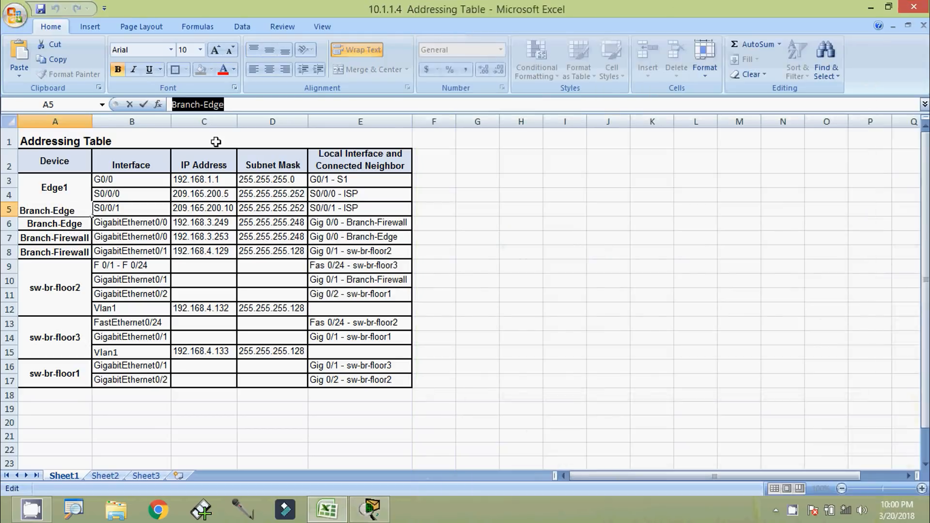
pyautogui.click(81, 236)
pyautogui.click(252, 104)
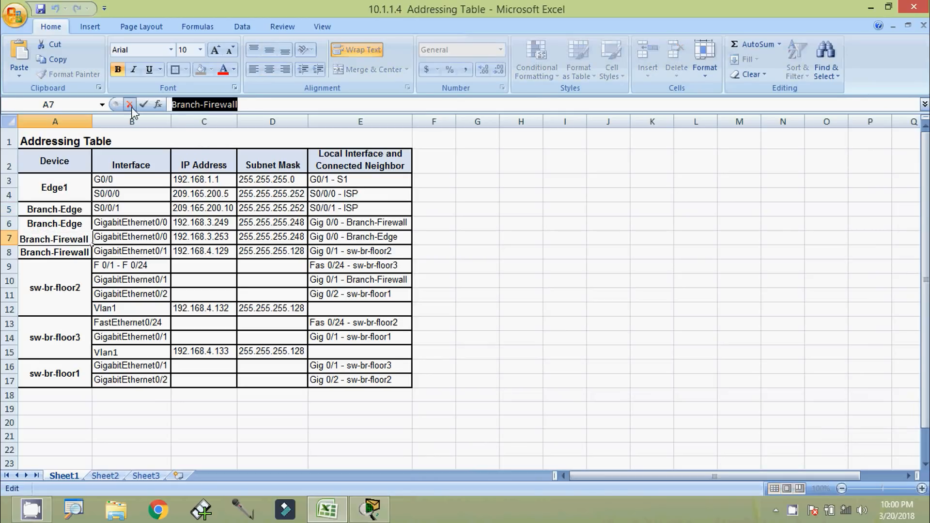
pyautogui.hotkey('alt', 'Tab')
pyautogui.click(625, 274)
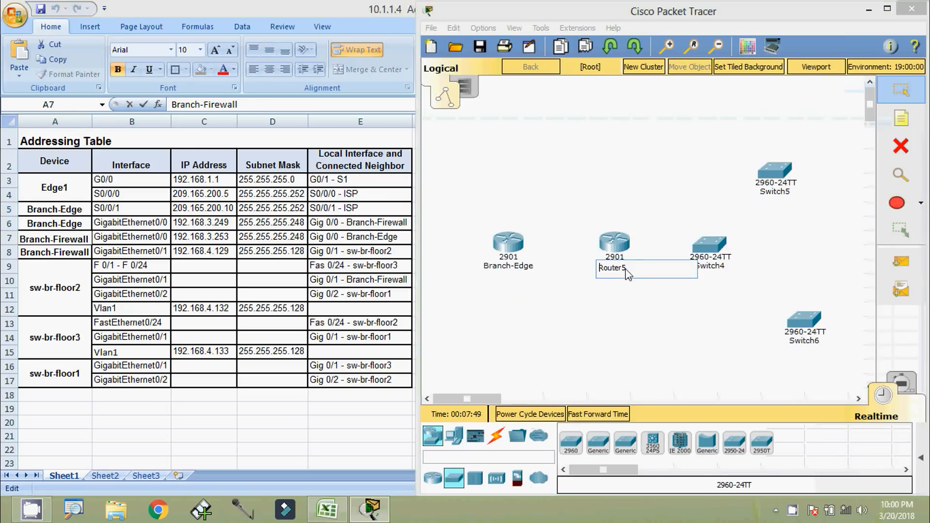
pyautogui.moveTo(630, 268); pyautogui.dragTo(543, 268)
pyautogui.write('Branch-Firewall')
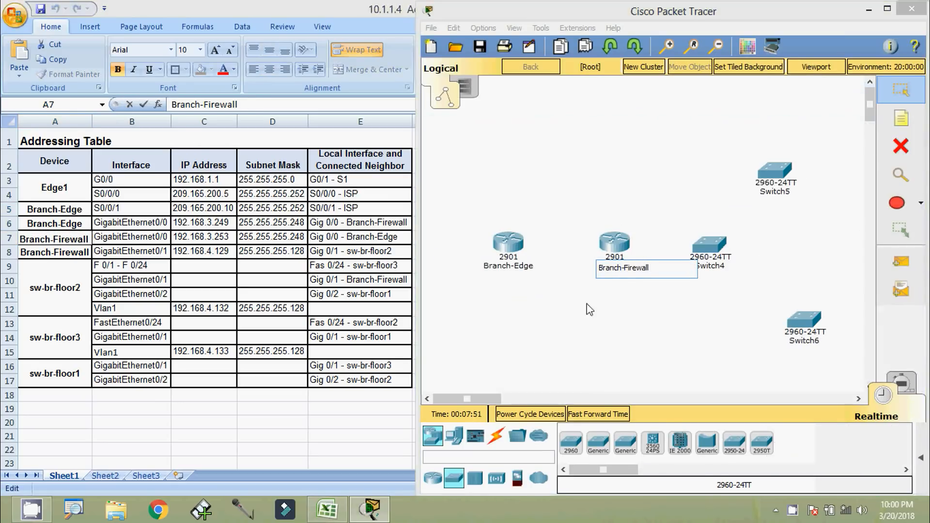
pyautogui.click(612, 312)
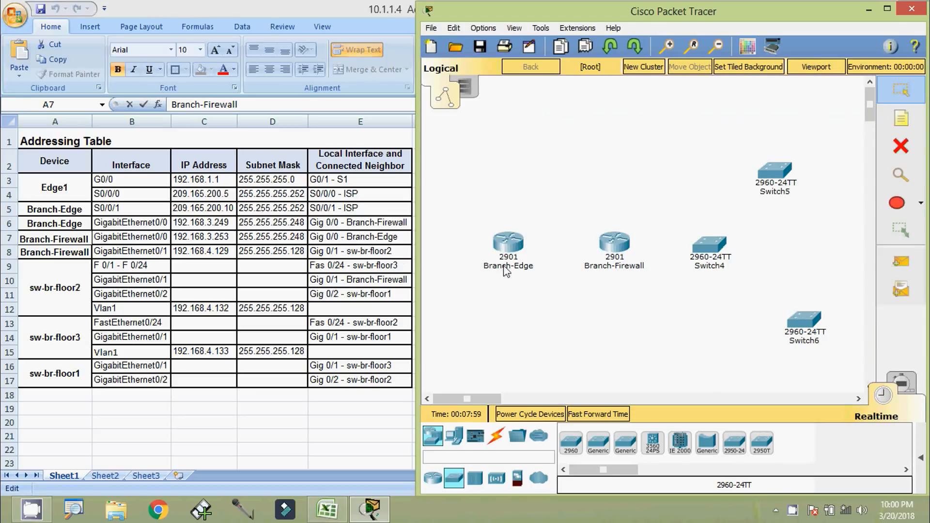
# Connect Branch-Edge GigabitEthernet0/0 to Branch-Firewall GigabitEthernet0/0 with a copper cross-over cable
pyautogui.click(497, 438)
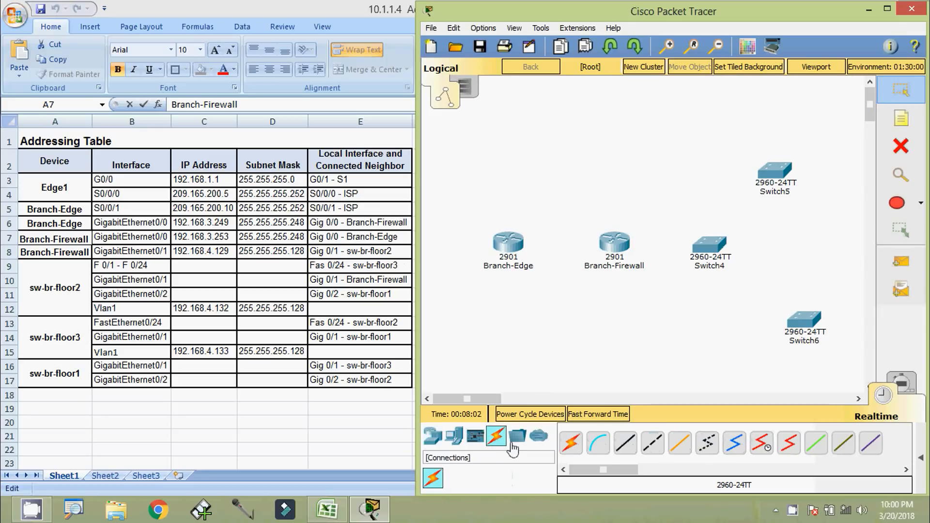
pyautogui.click(653, 450)
pyautogui.click(510, 245)
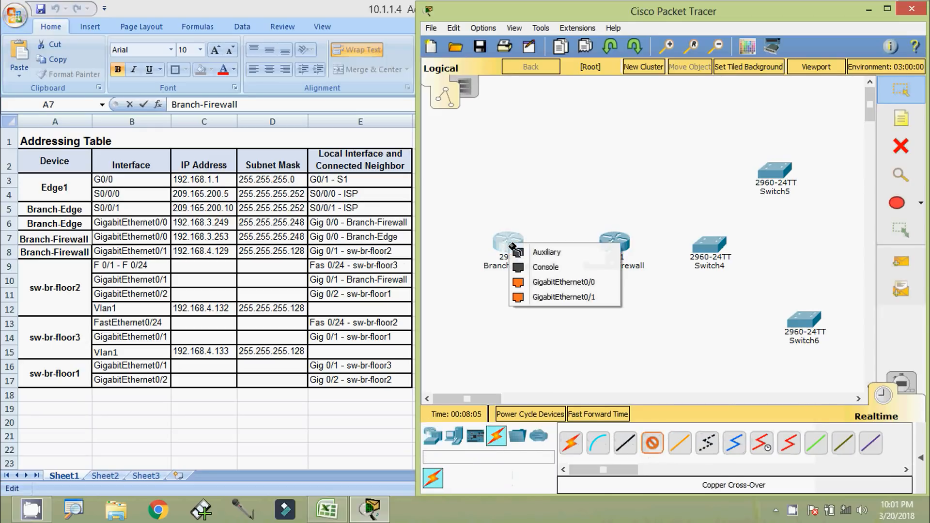
pyautogui.click(562, 282)
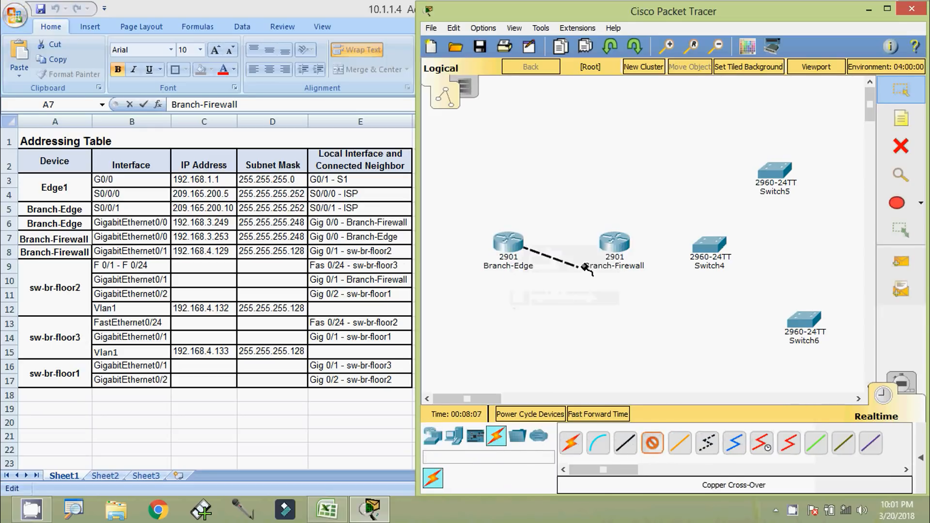
pyautogui.click(609, 245)
pyautogui.click(652, 281)
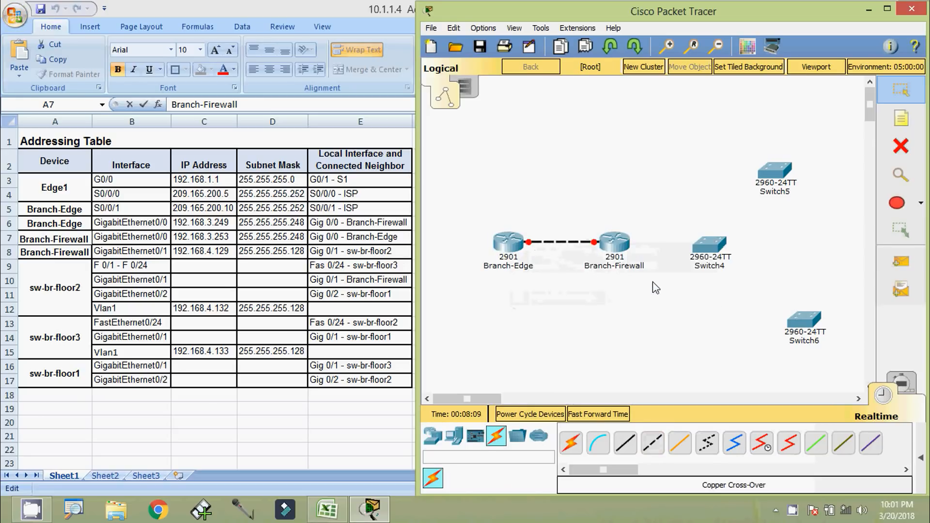
# Add a G 0/0 note at each end of the router-to-router link
pyautogui.click(902, 119)
pyautogui.click(530, 228)
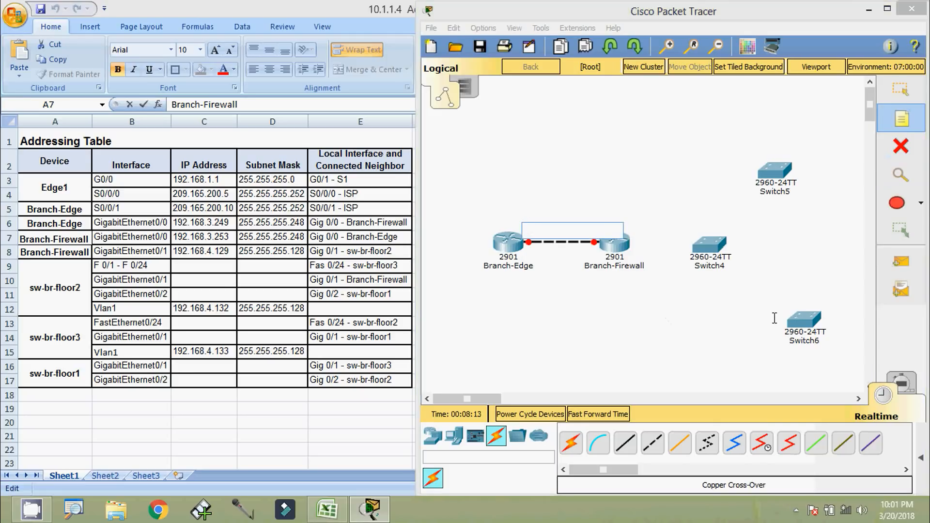
pyautogui.write('G 0/0')
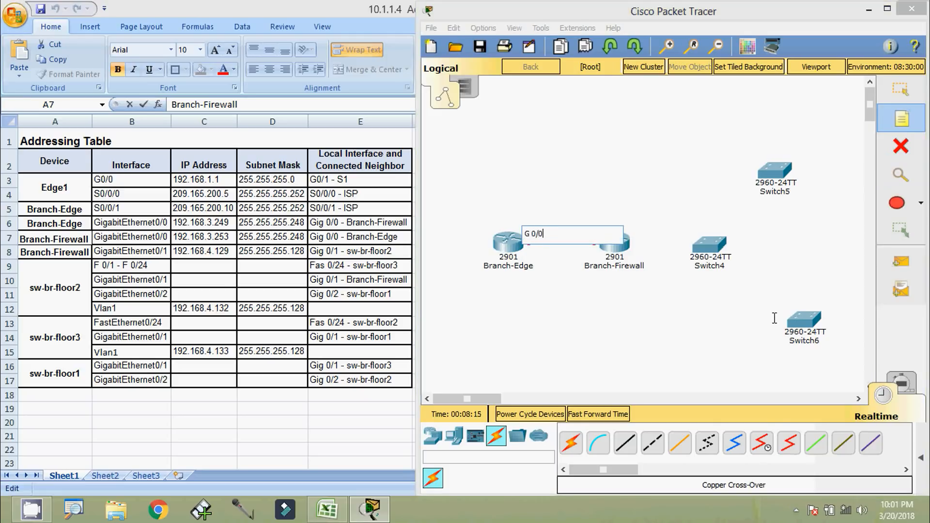
pyautogui.press('Escape')
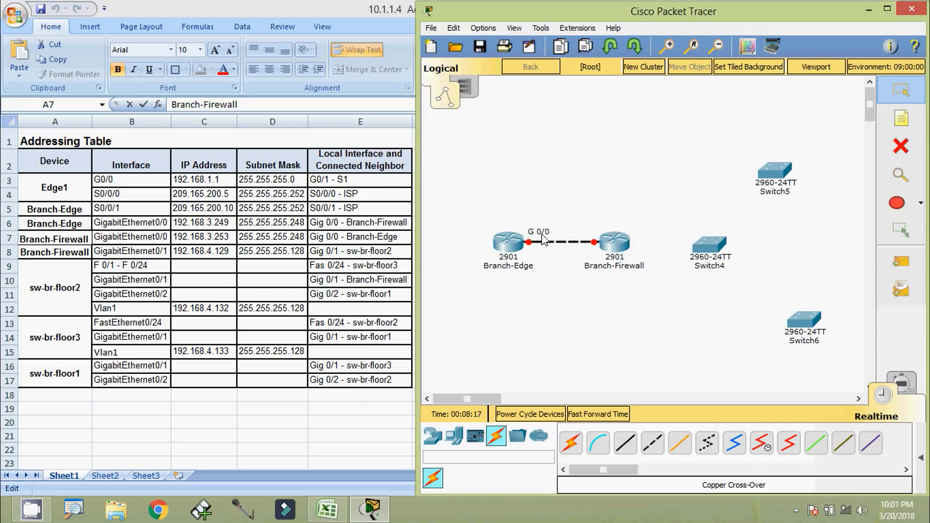
pyautogui.moveTo(544, 237); pyautogui.dragTo(540, 233)
pyautogui.hotkey('ctrl', 'c')
pyautogui.hotkey('ctrl', 'v')
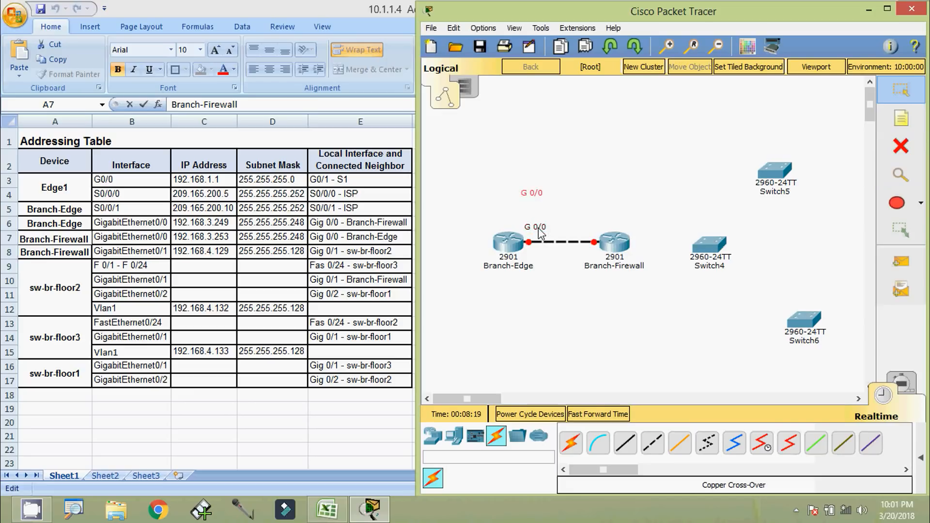
pyautogui.moveTo(538, 195); pyautogui.dragTo(594, 232)
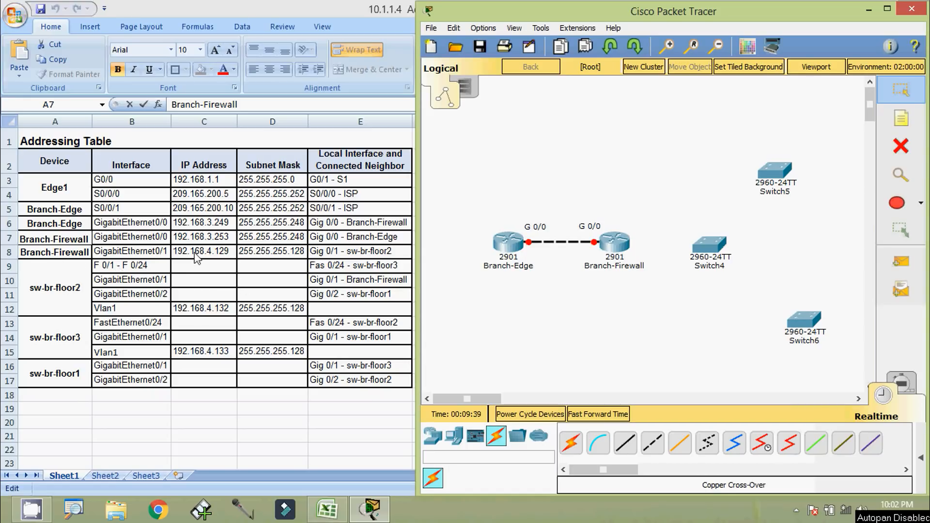
# Copy sw-br-floor2 from cell E8 and paste it into Switch4's name label
pyautogui.click(374, 253)
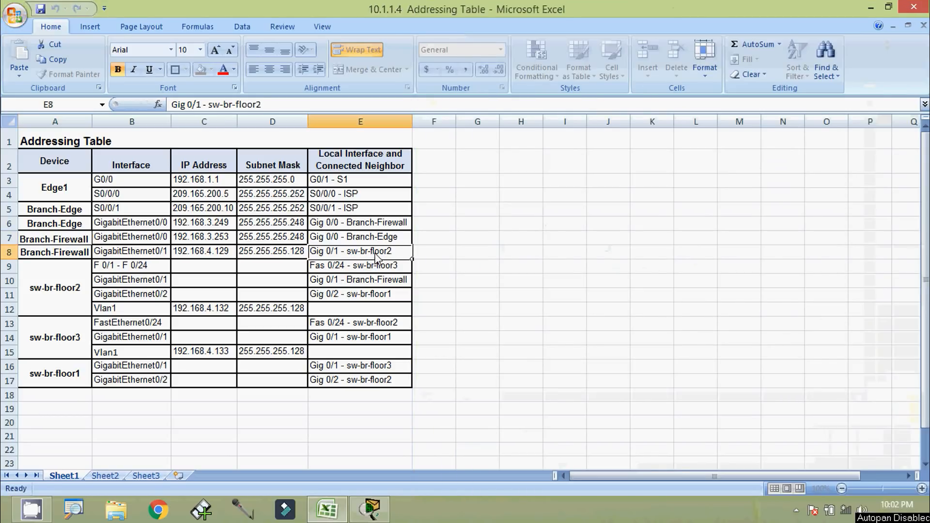
pyautogui.moveTo(262, 105); pyautogui.dragTo(208, 104)
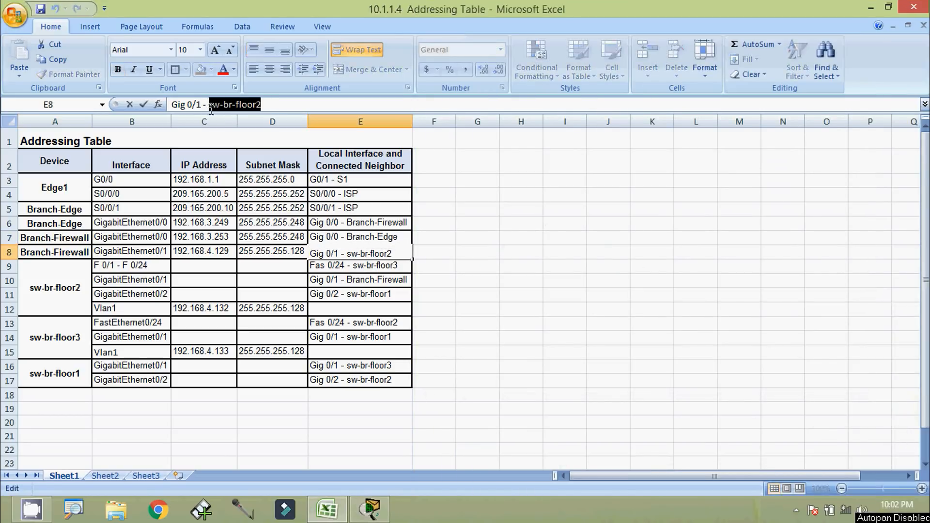
pyautogui.hotkey('ctrl', 'c')
pyautogui.hotkey('alt', 'Tab')
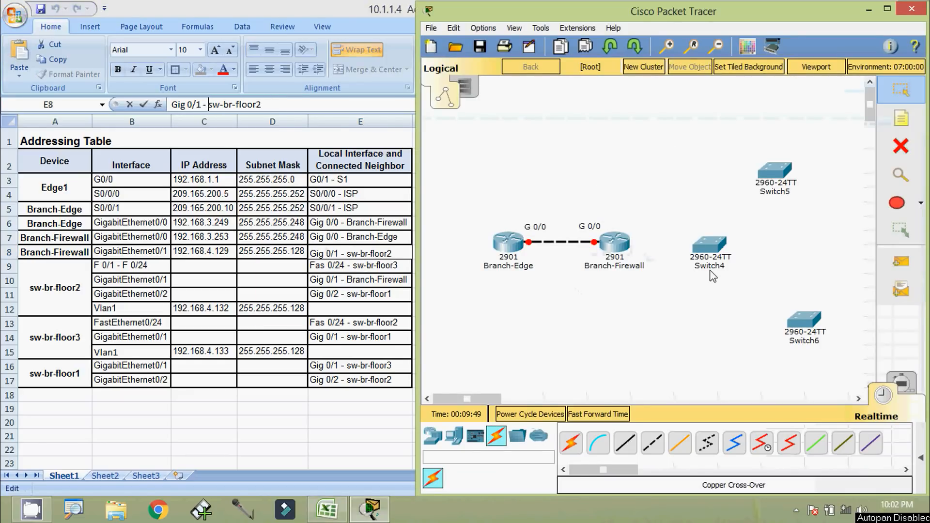
pyautogui.click(709, 245)
pyautogui.click(640, 95)
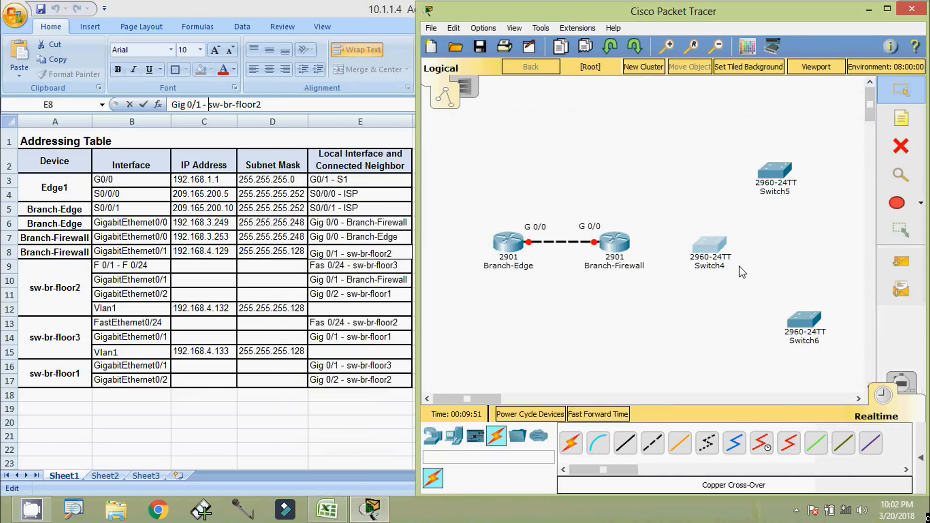
pyautogui.click(727, 270)
pyautogui.click(641, 95)
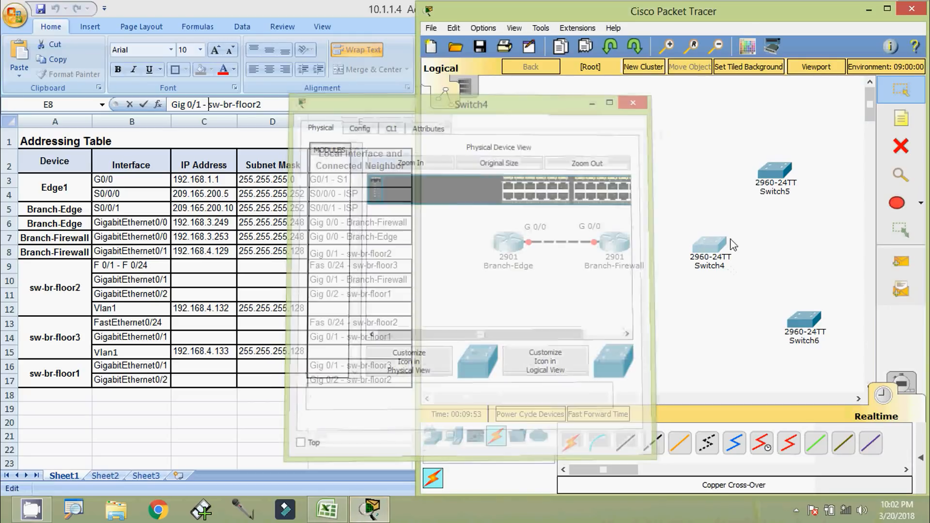
pyautogui.click(721, 269)
pyautogui.moveTo(722, 272); pyautogui.dragTo(668, 274)
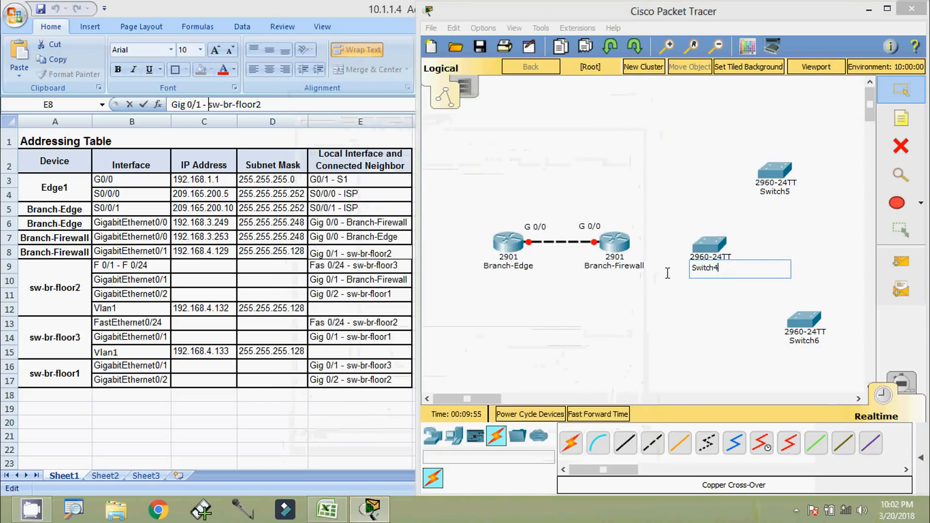
pyautogui.hotkey('ctrl', 'v')
pyautogui.click(702, 307)
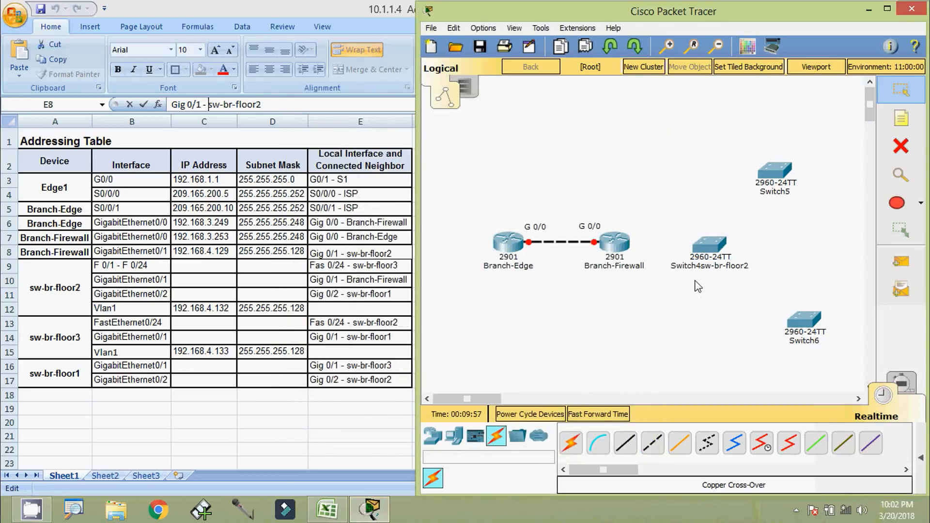
# Correct the label so it reads only sw-br-floor2, then nudge the switch slightly
pyautogui.click(747, 266)
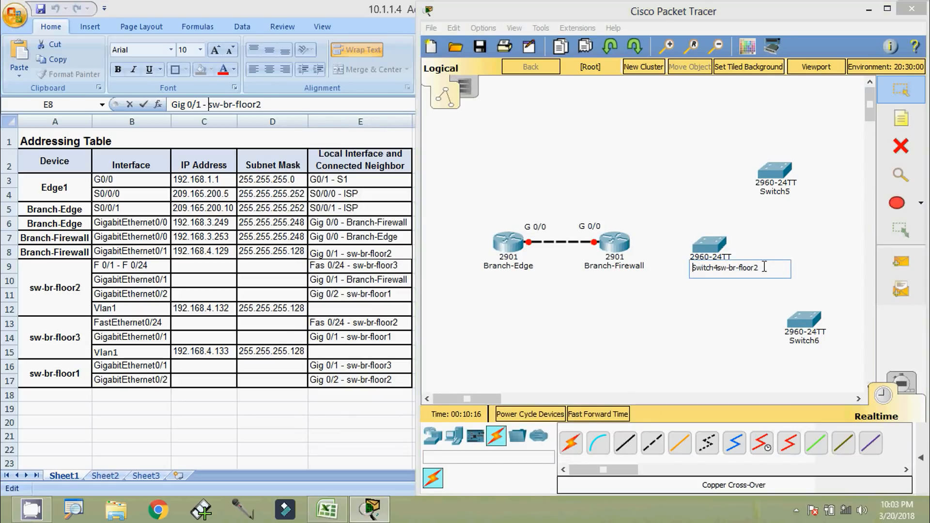
pyautogui.moveTo(764, 267); pyautogui.dragTo(700, 268)
pyautogui.hotkey('ctrl', 'v')
pyautogui.press('Return')
pyautogui.moveTo(713, 257); pyautogui.dragTo(716, 255)
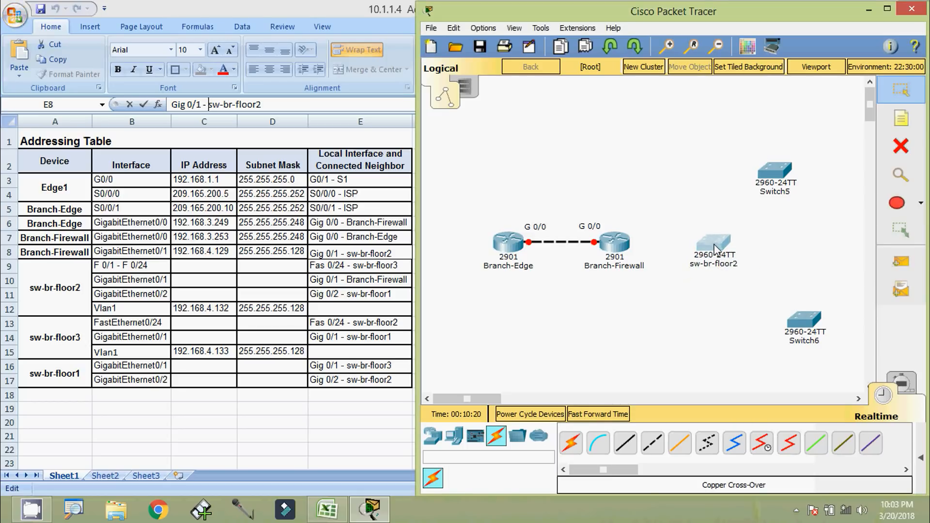
pyautogui.click(582, 321)
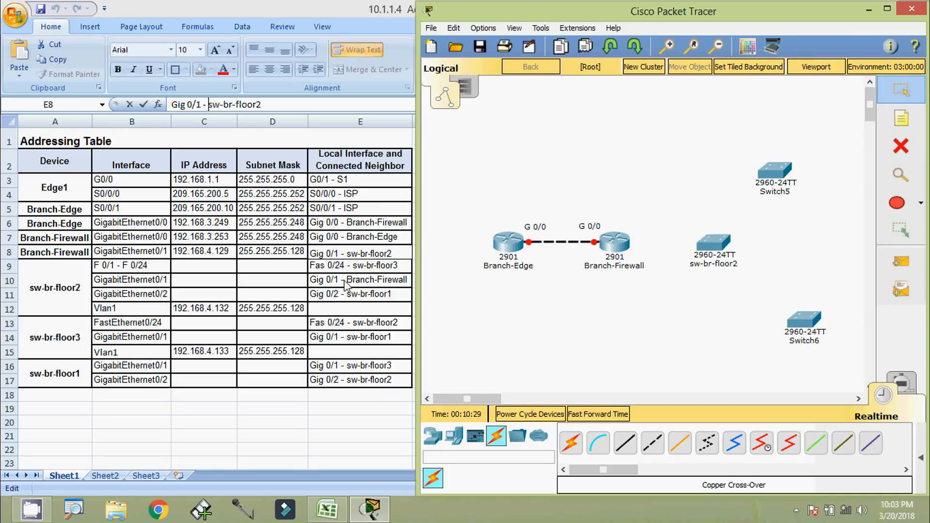
pyautogui.press('alt')
# Run a copper straight-through cable from Branch-Firewall G0/1 to sw-br-floor2 G0/1
pyautogui.click(625, 443)
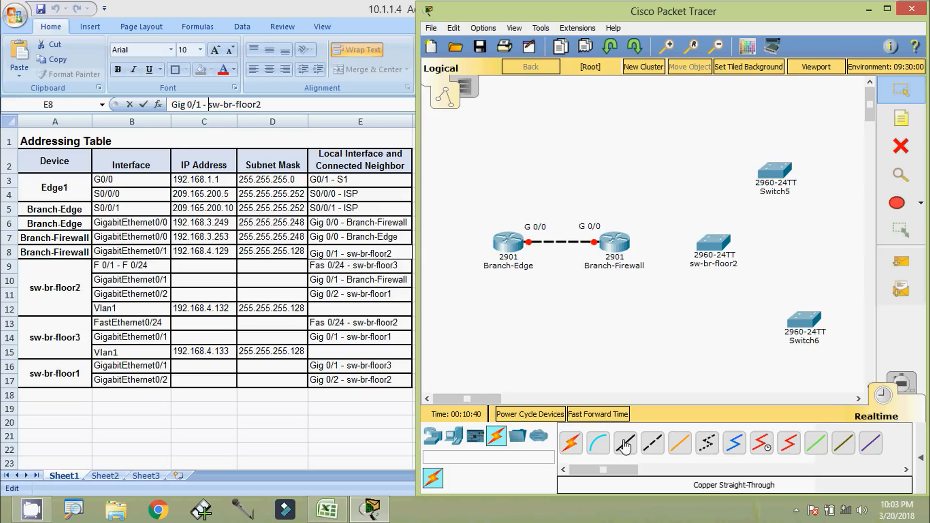
pyautogui.click(614, 239)
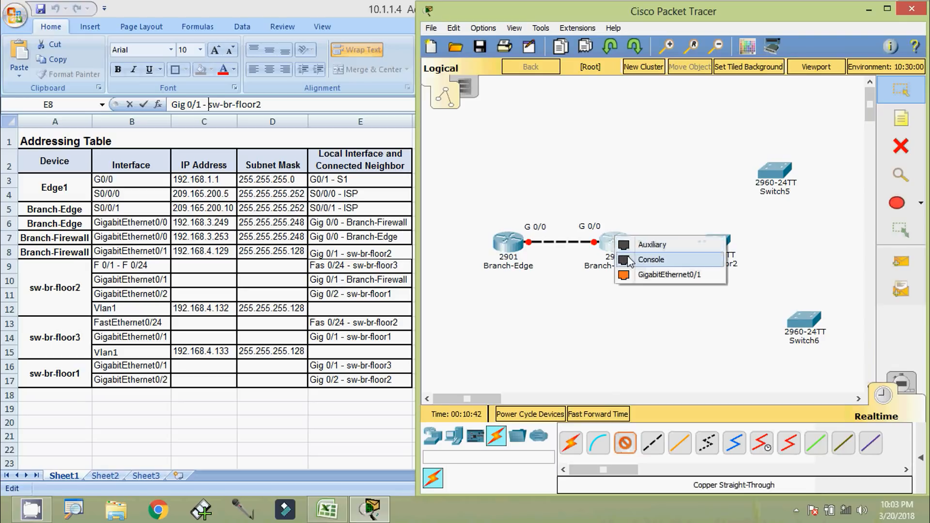
pyautogui.click(639, 275)
pyautogui.click(709, 246)
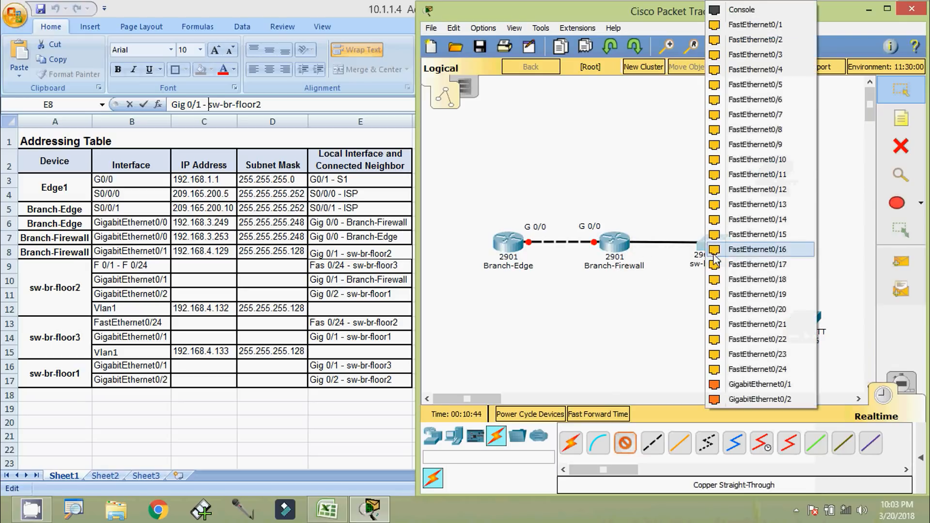
pyautogui.click(748, 380)
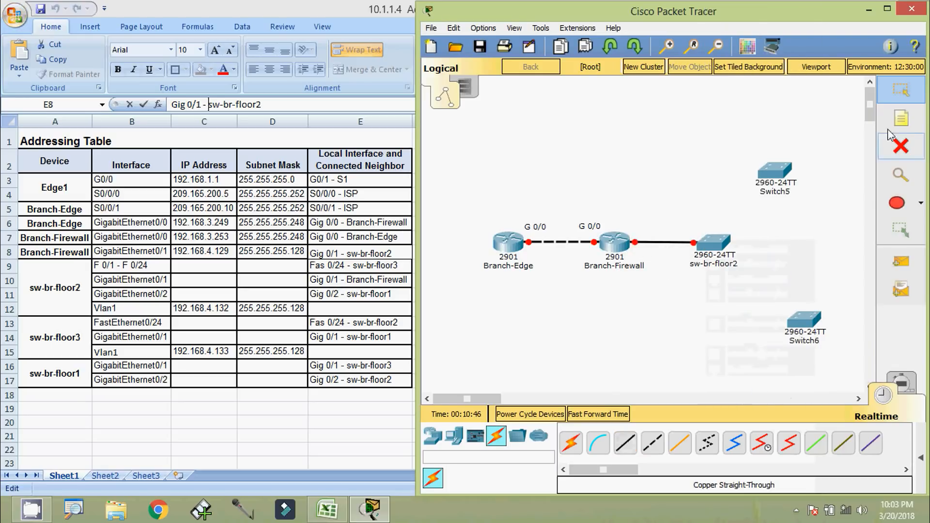
# Add a G 0/1 note at Branch-Firewall's end of the new link
pyautogui.click(900, 119)
pyautogui.click(640, 230)
pyautogui.write('G 0/1')
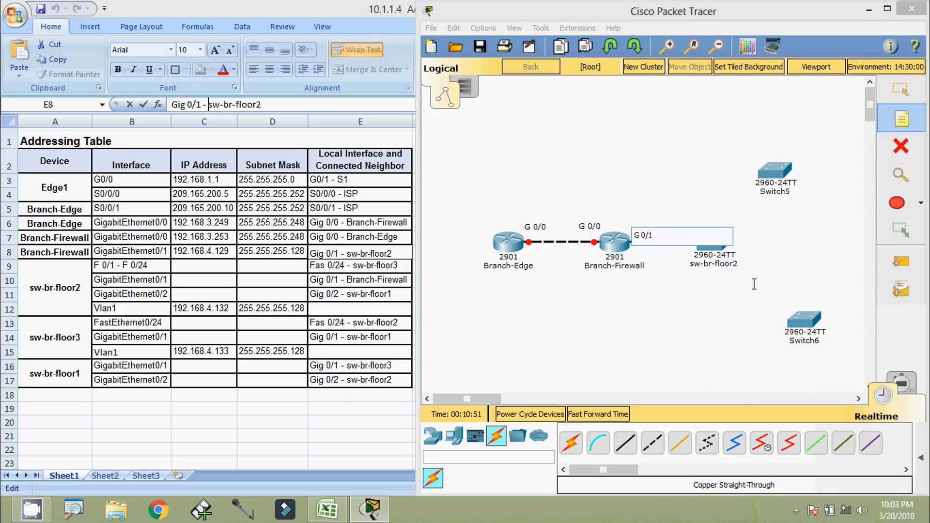
pyautogui.click(754, 284)
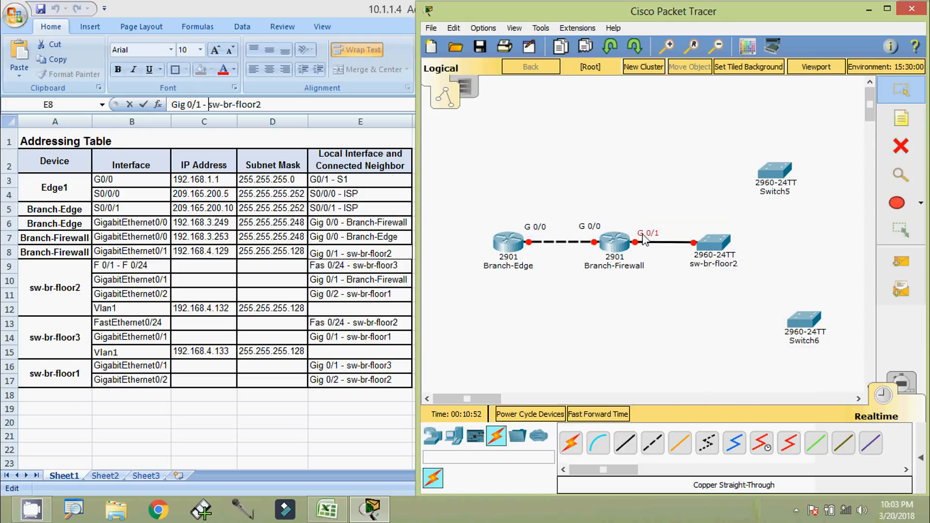
# Duplicate the G 0/1 note and place the copy beside sw-br-floor2
pyautogui.moveTo(639, 234); pyautogui.dragTo(637, 233)
pyautogui.hotkey('ctrl', 'c')
pyautogui.hotkey('ctrl', 'v')
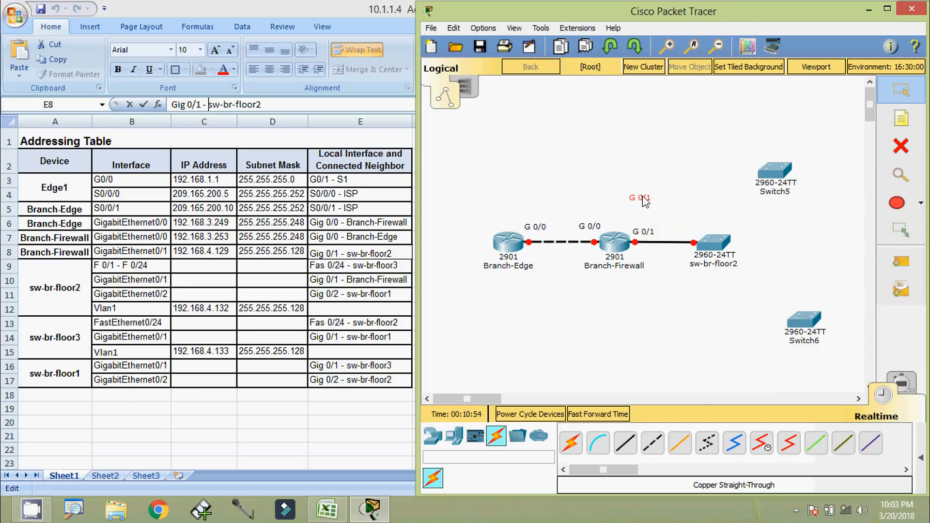
pyautogui.moveTo(643, 197); pyautogui.dragTo(690, 227)
pyautogui.click(691, 321)
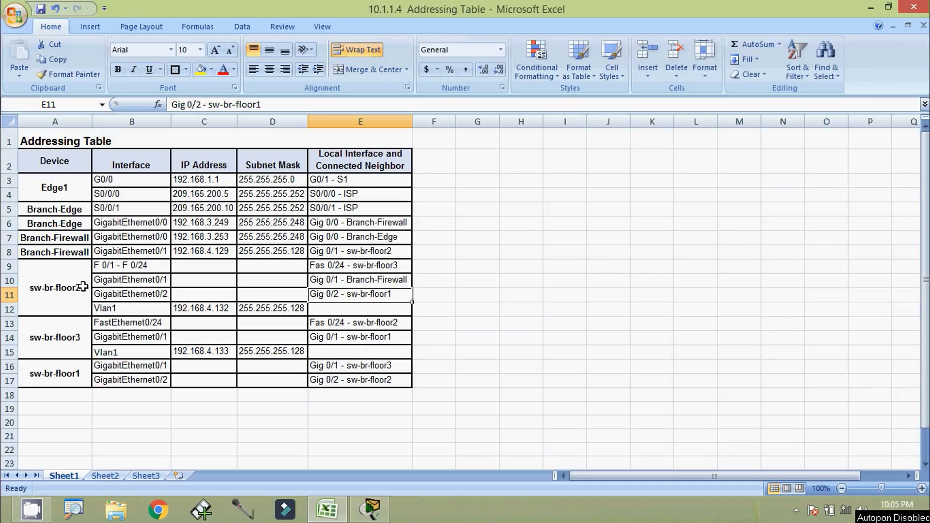
# Copy the name sw-br-floor3 from cell E9 in Excel
pyautogui.click(368, 266)
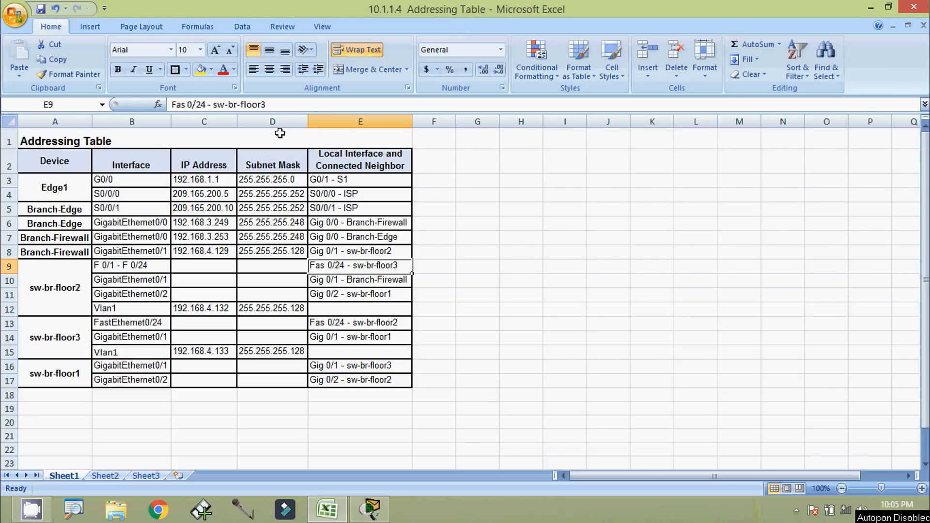
pyautogui.moveTo(274, 105); pyautogui.dragTo(214, 108)
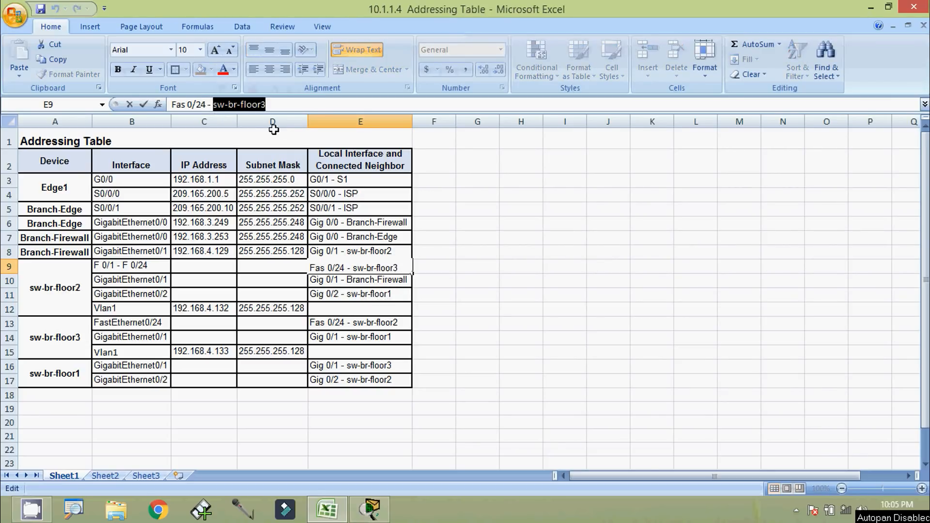
pyautogui.hotkey('alt', 'Tab')
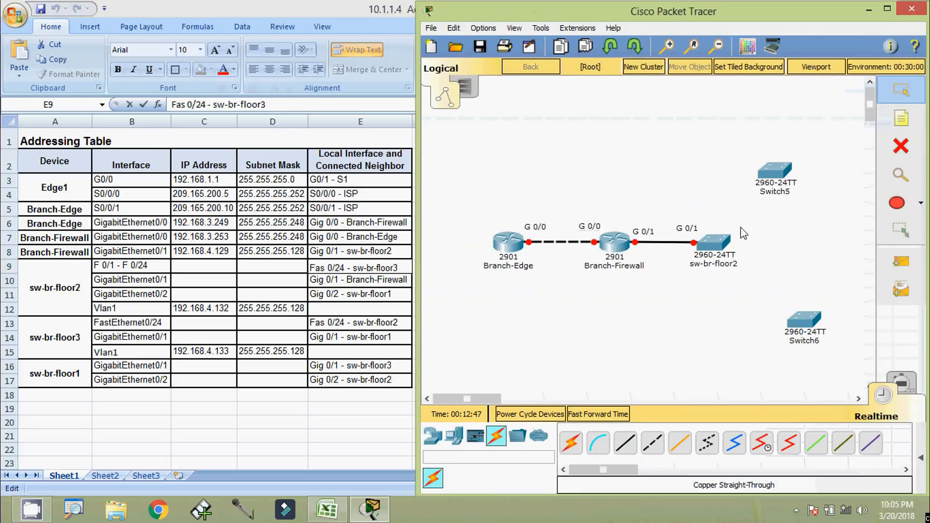
# Name Switch5 sw-br-floor3 and Switch6 sw-br-floor1 by pasting into their labels
pyautogui.click(784, 196)
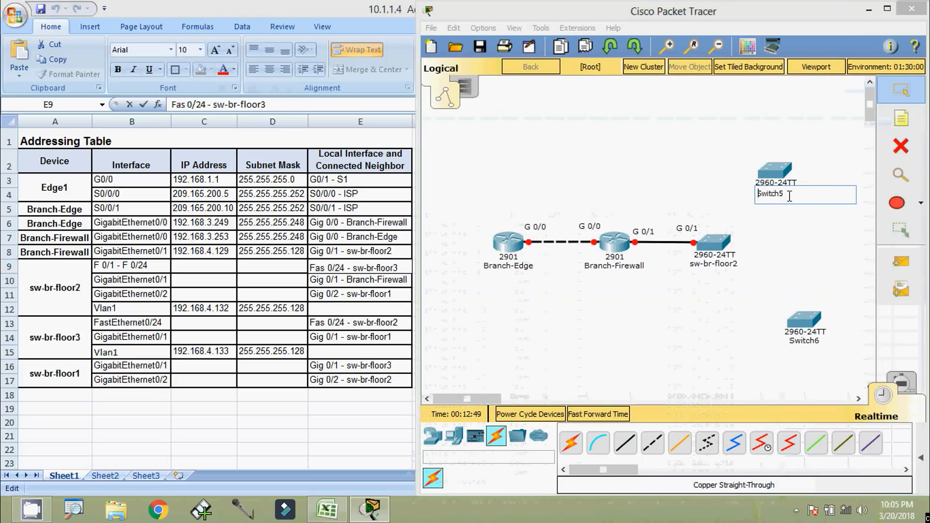
pyautogui.hotkey('ctrl', 'v')
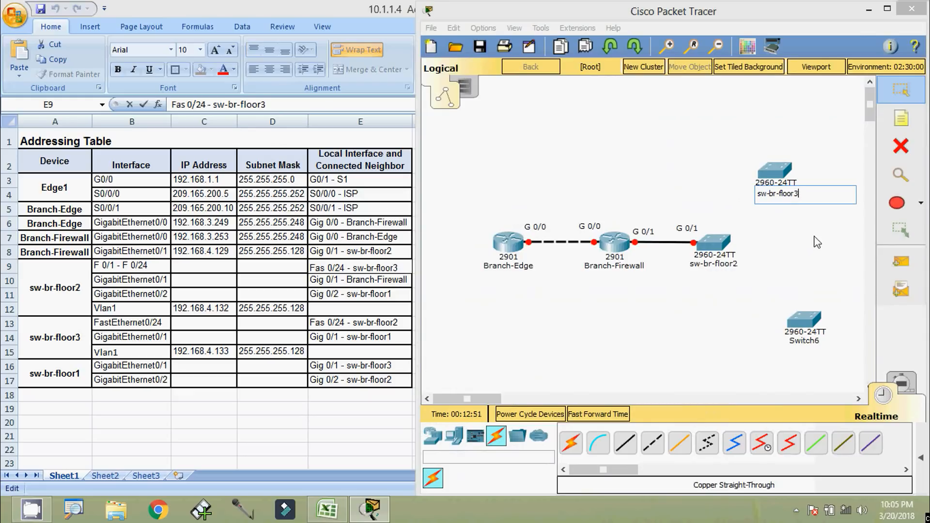
pyautogui.press('Return')
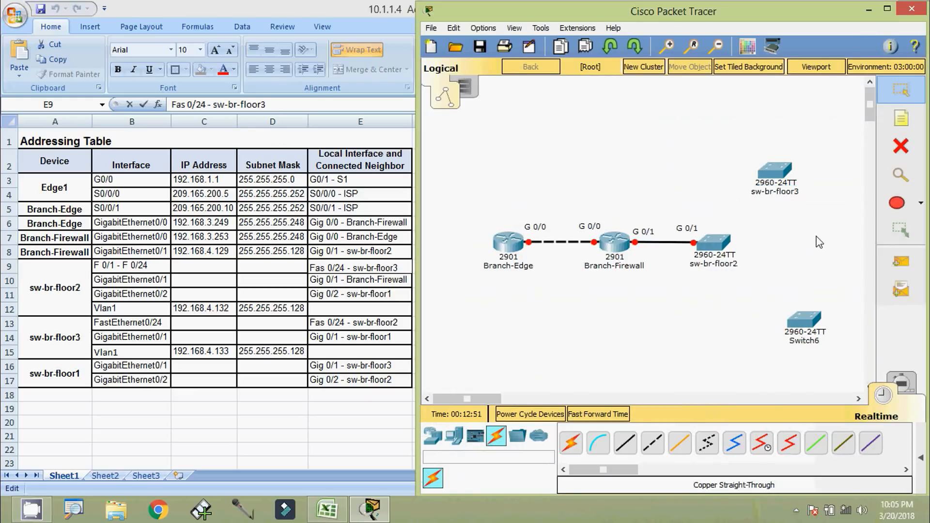
pyautogui.click(815, 340)
pyautogui.hotkey('ctrl', 'v')
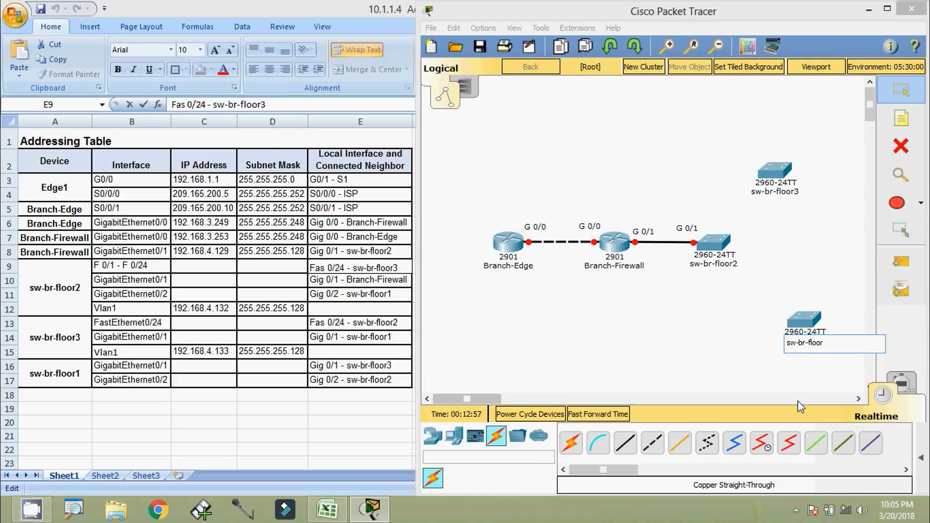
pyautogui.press('Return')
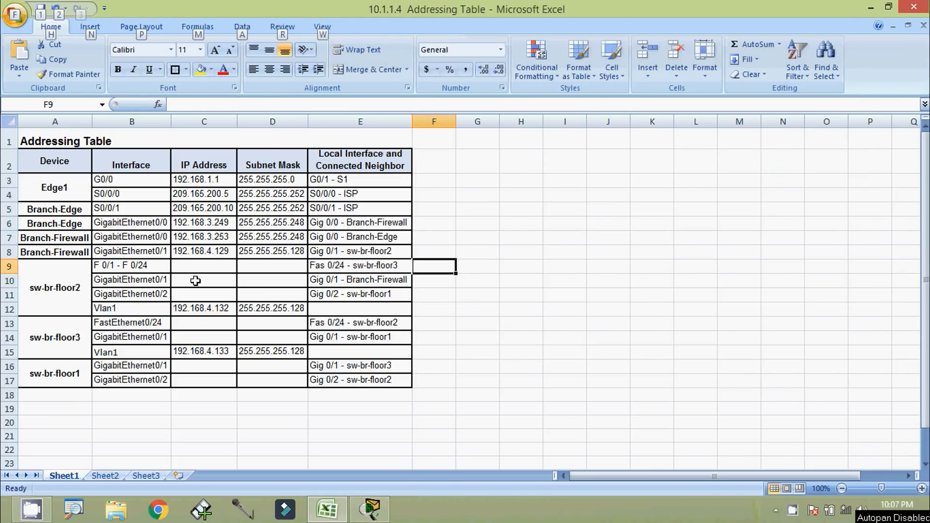
# Read cells E9, E13 and B13 to confirm sw-br-floor3's FastEthernet0/24 link to sw-br-floor2
pyautogui.click(333, 268)
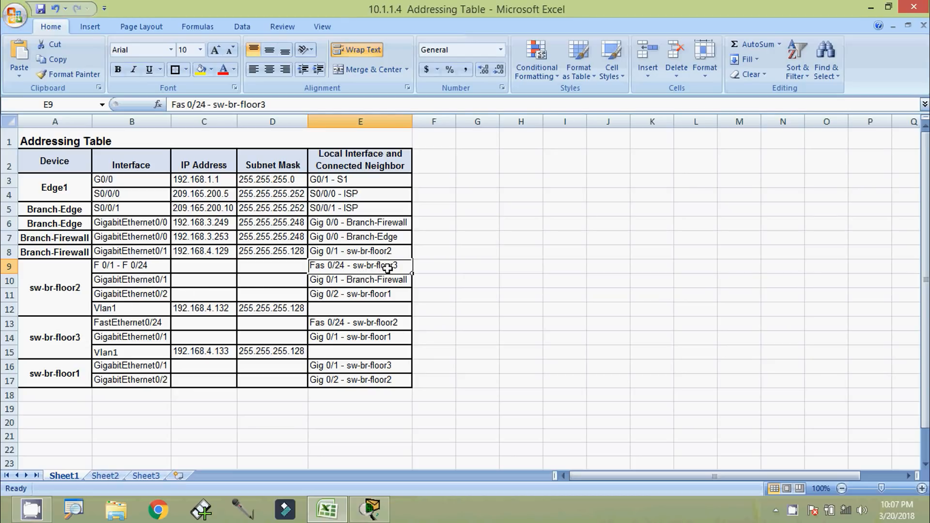
pyautogui.click(368, 323)
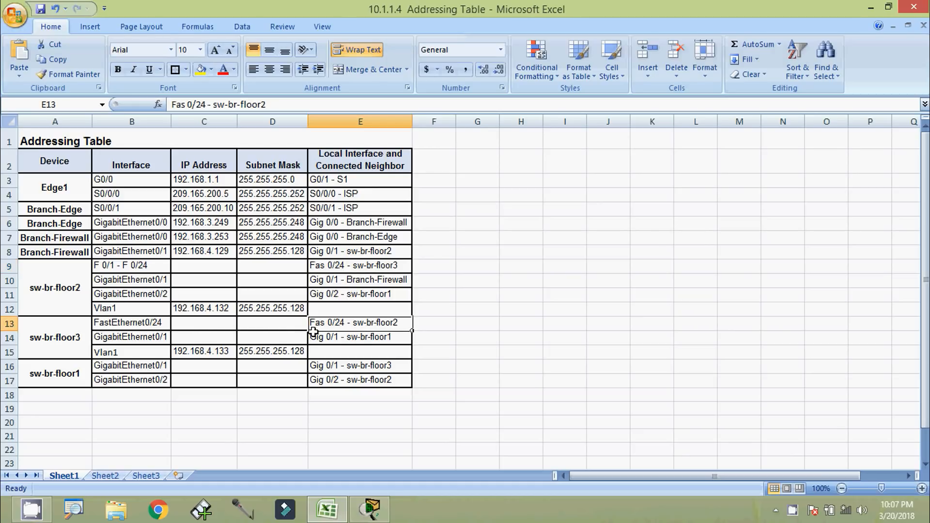
pyautogui.click(157, 324)
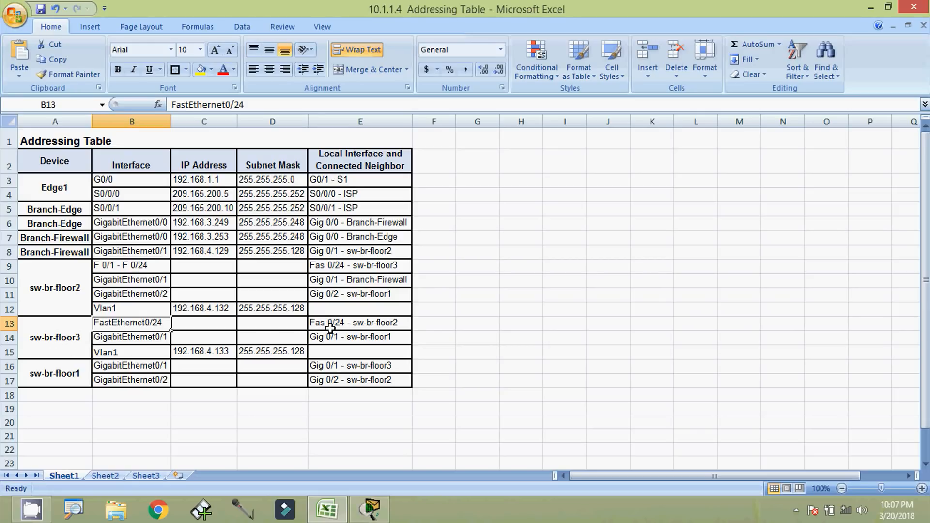
pyautogui.hotkey('alt', 'Tab')
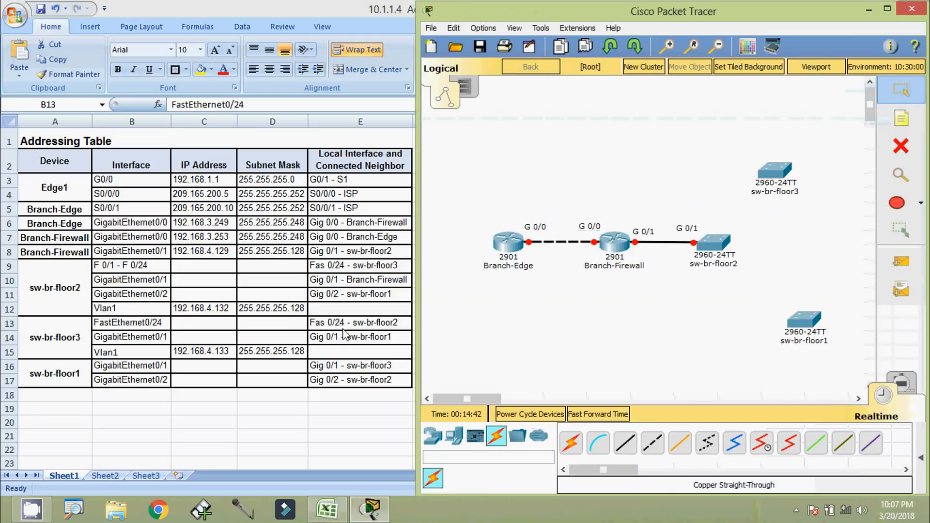
# Cable sw-br-floor2 to sw-br-floor3's FastEthernet0/24 with copper straight-through
pyautogui.click(625, 442)
pyautogui.click(719, 245)
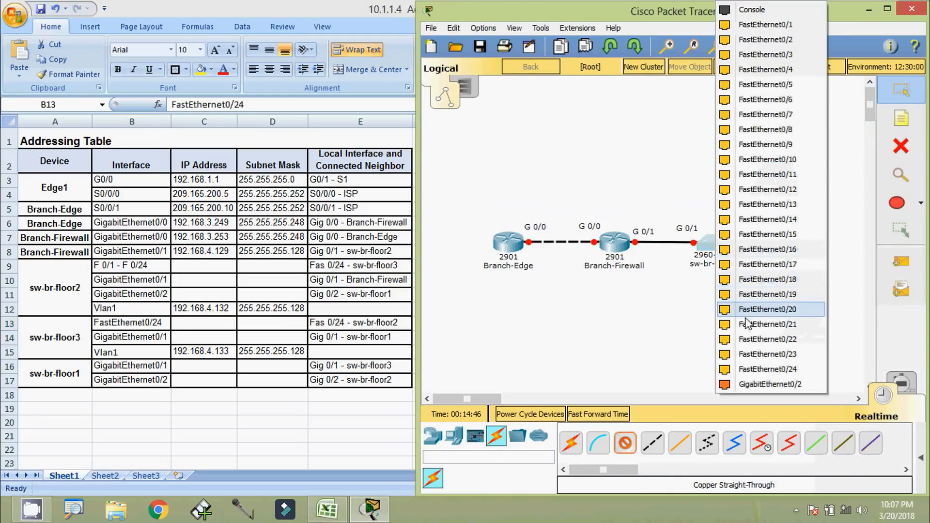
pyautogui.click(770, 384)
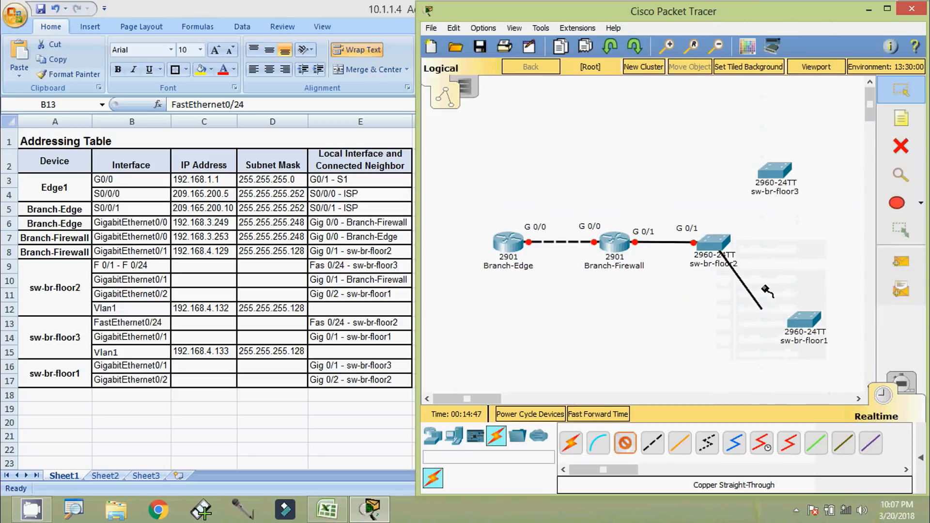
pyautogui.click(772, 173)
pyautogui.click(830, 368)
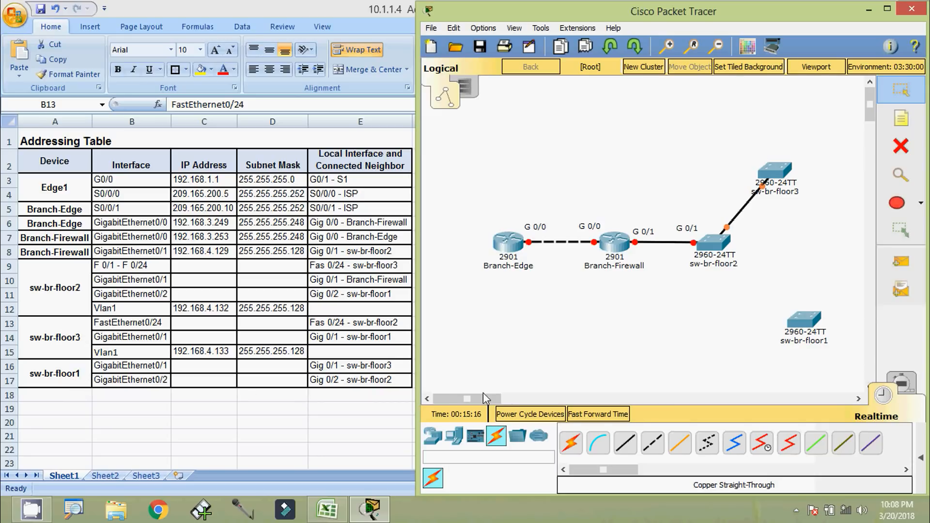
# Cable sw-br-floor2 GigabitEthernet0/2 to sw-br-floor1 with copper straight-through
pyautogui.click(625, 443)
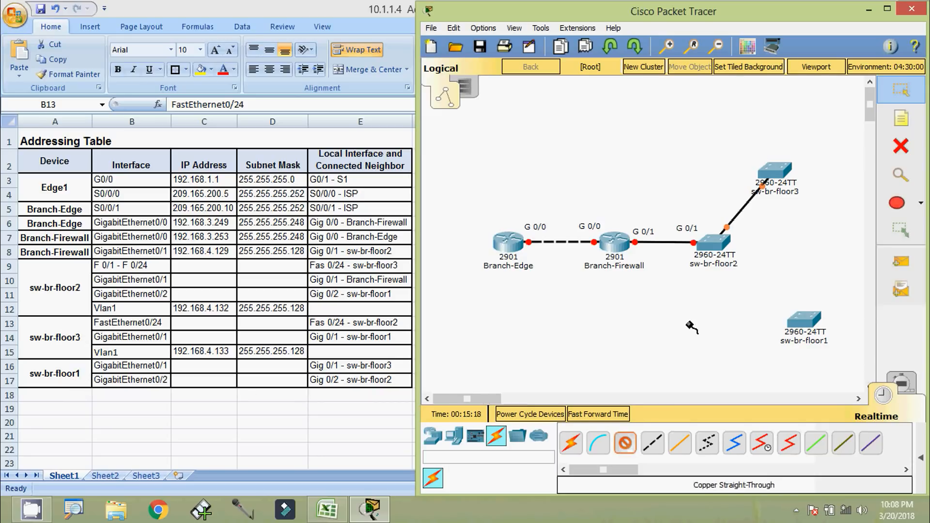
pyautogui.click(711, 247)
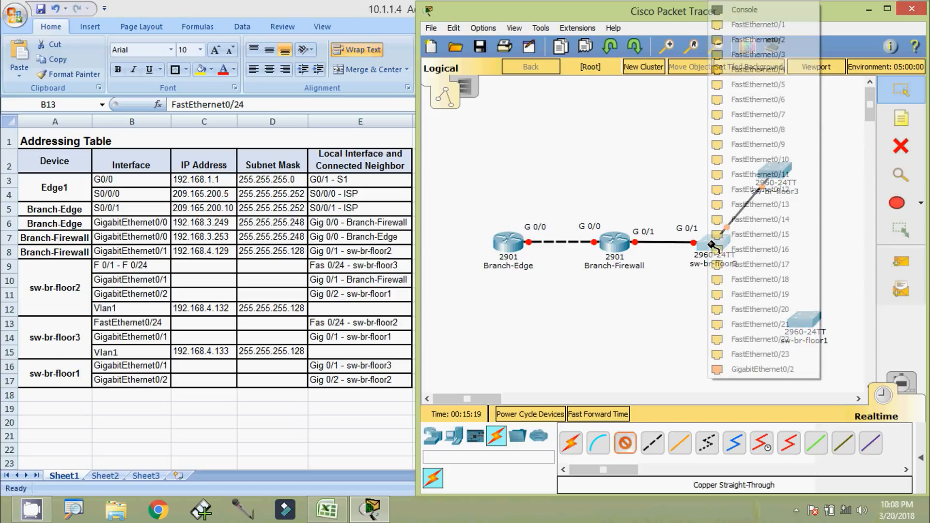
pyautogui.click(749, 369)
pyautogui.click(800, 324)
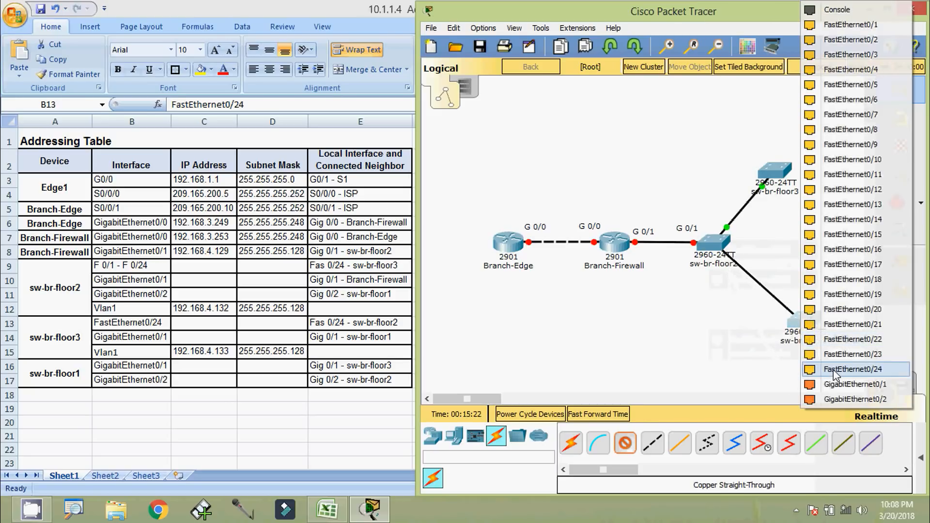
pyautogui.click(839, 394)
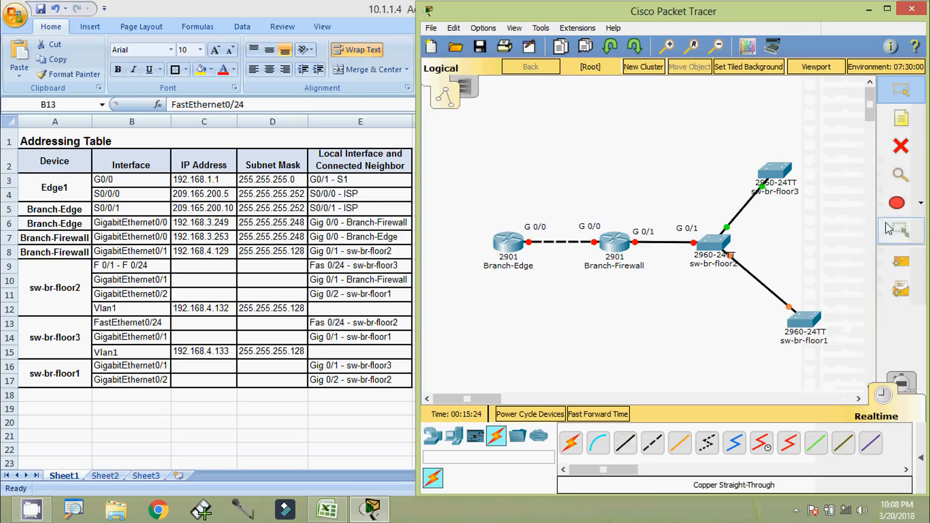
# Add G 0/2 notes to both ends of the sw-br-floor2 to sw-br-floor1 link
pyautogui.press('n')
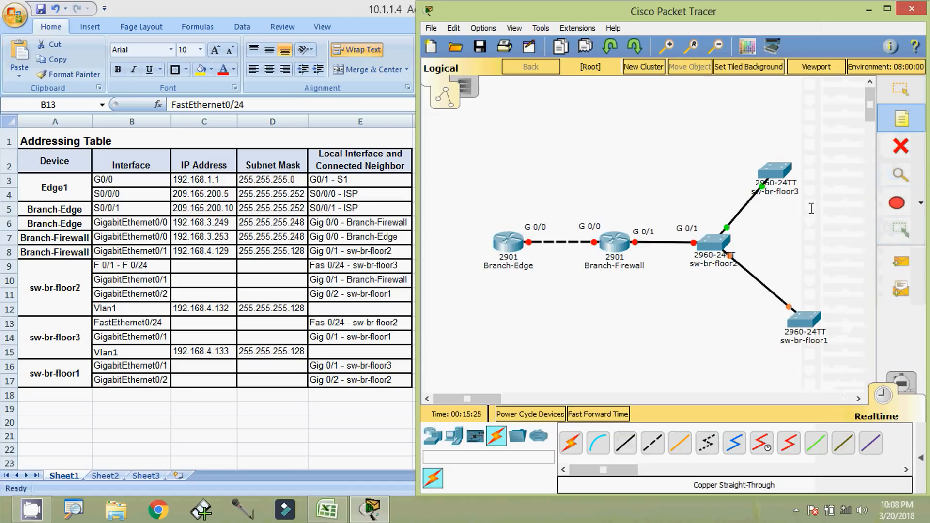
pyautogui.click(742, 256)
pyautogui.write('G 0/2')
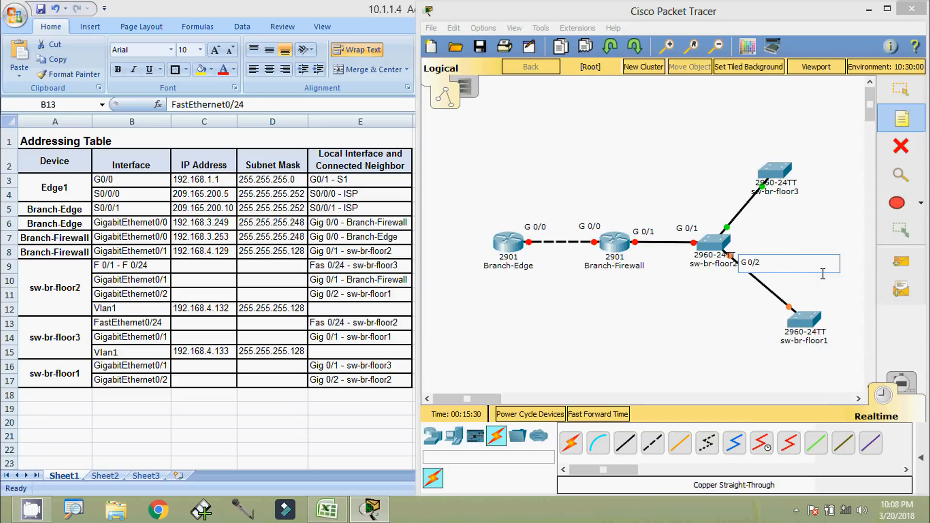
pyautogui.click(823, 274)
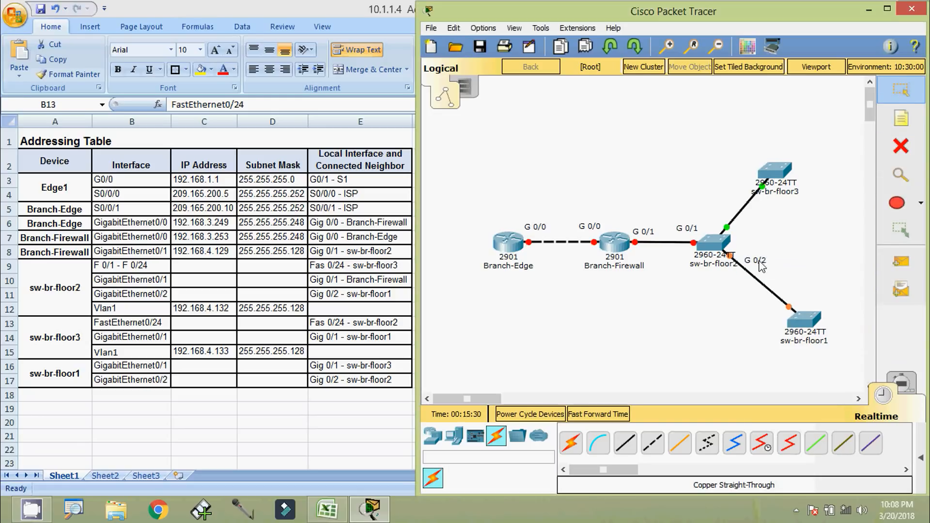
pyautogui.moveTo(752, 261); pyautogui.dragTo(811, 303)
pyautogui.hotkey('ctrl', 'c')
pyautogui.hotkey('ctrl', 'v')
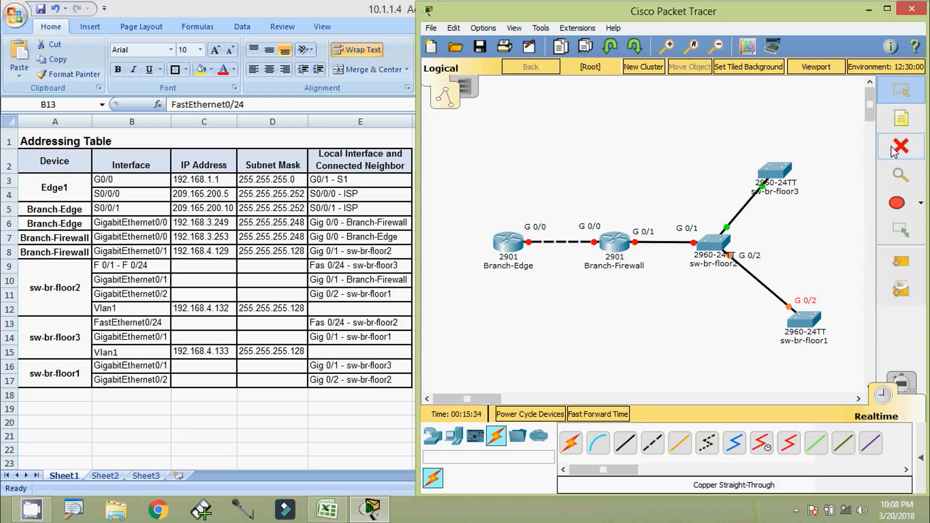
# Add F 0/24 notes for the sw-br-floor3 link and check the table's port assignments
pyautogui.click(901, 118)
pyautogui.click(740, 228)
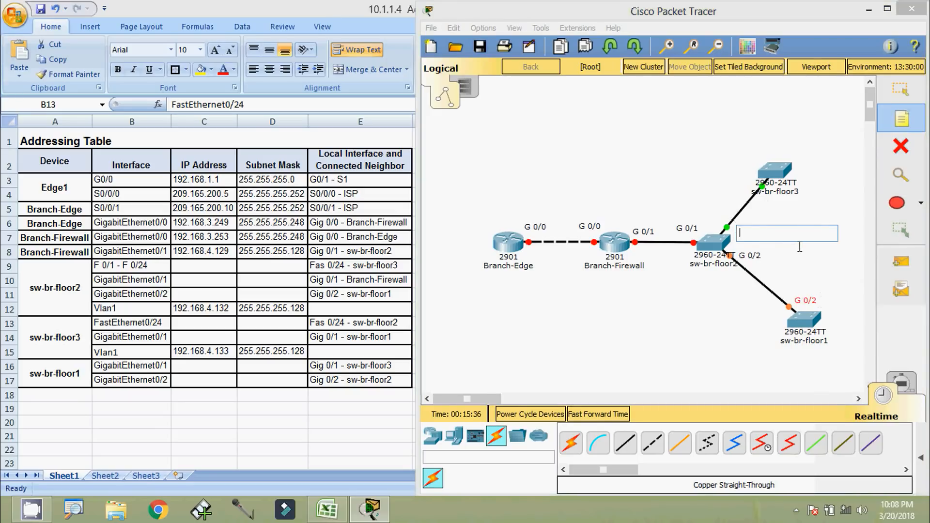
pyautogui.write('F')
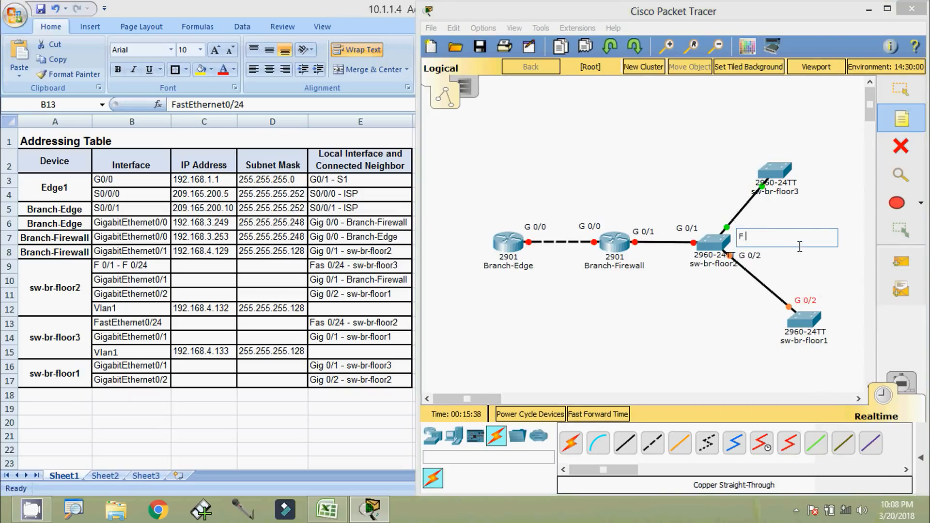
pyautogui.write(' 0/25')
pyautogui.press('Escape')
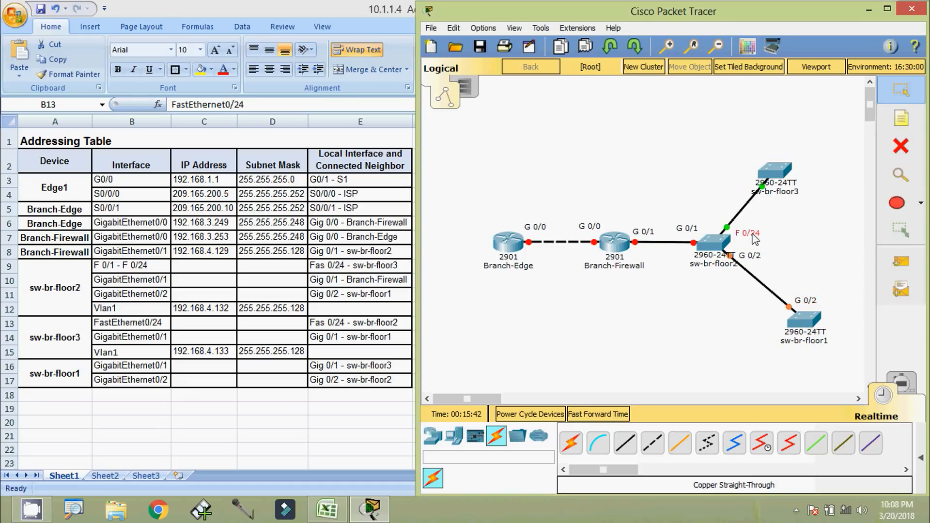
pyautogui.hotkey('ctrl', 'c')
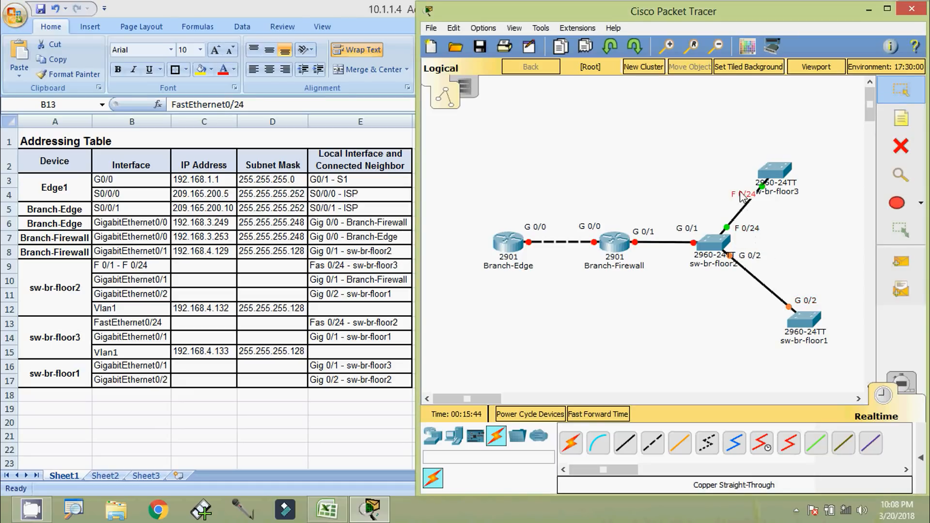
pyautogui.hotkey('ctrl', 'v')
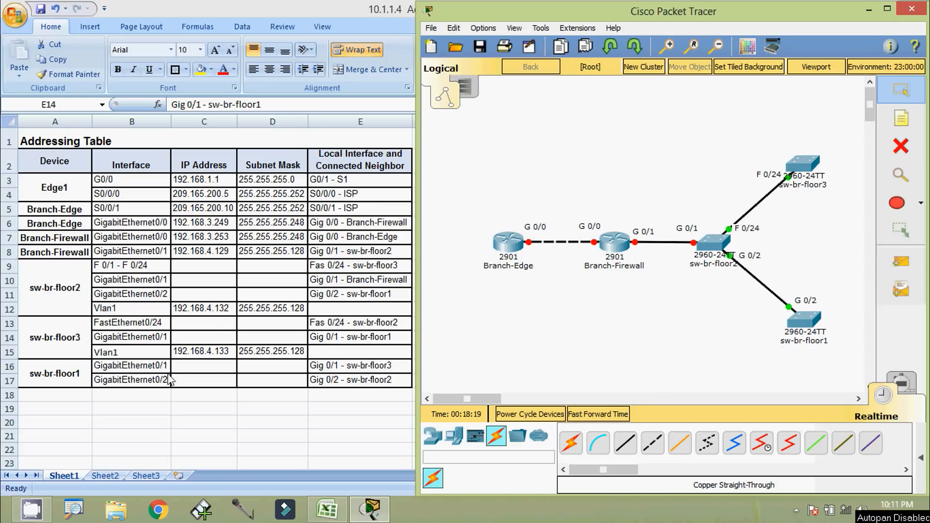
pyautogui.click(153, 370)
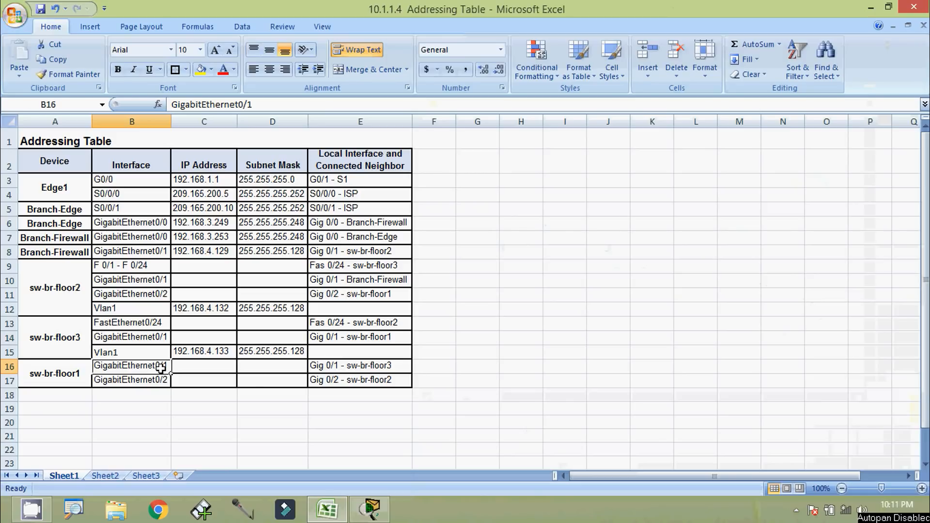
pyautogui.hotkey('alt', 'Tab')
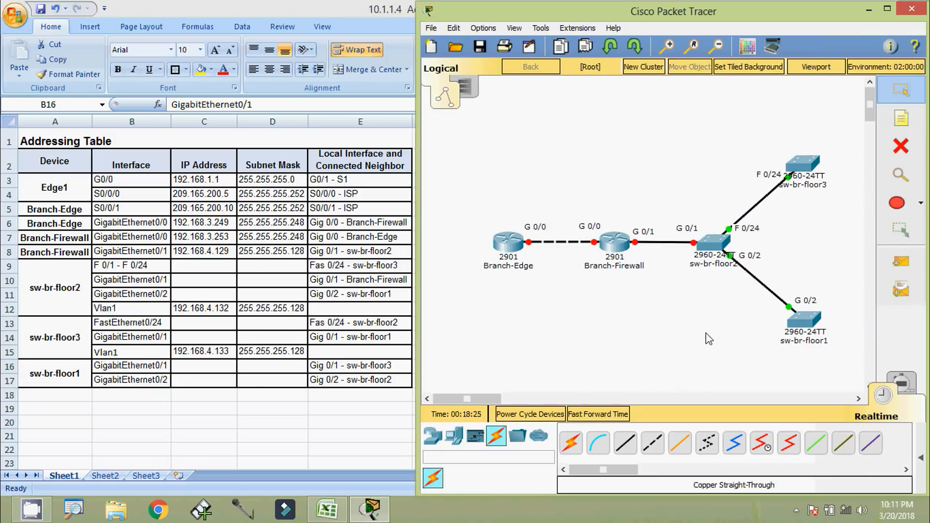
# Connect sw-br-floor3 GigabitEthernet0/1 to sw-br-floor1 GigabitEthernet0/1 with a copper straight-through cable
pyautogui.click(626, 444)
pyautogui.click(802, 165)
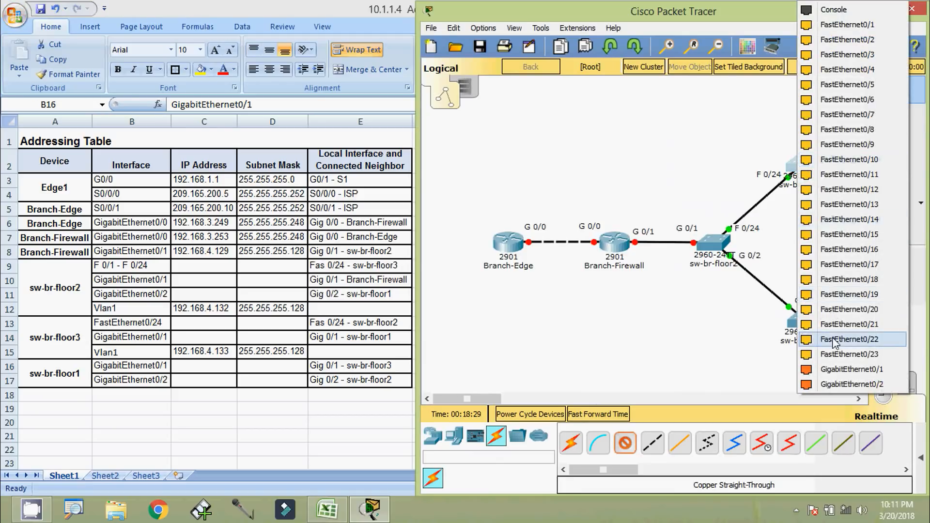
pyautogui.click(852, 369)
pyautogui.click(802, 321)
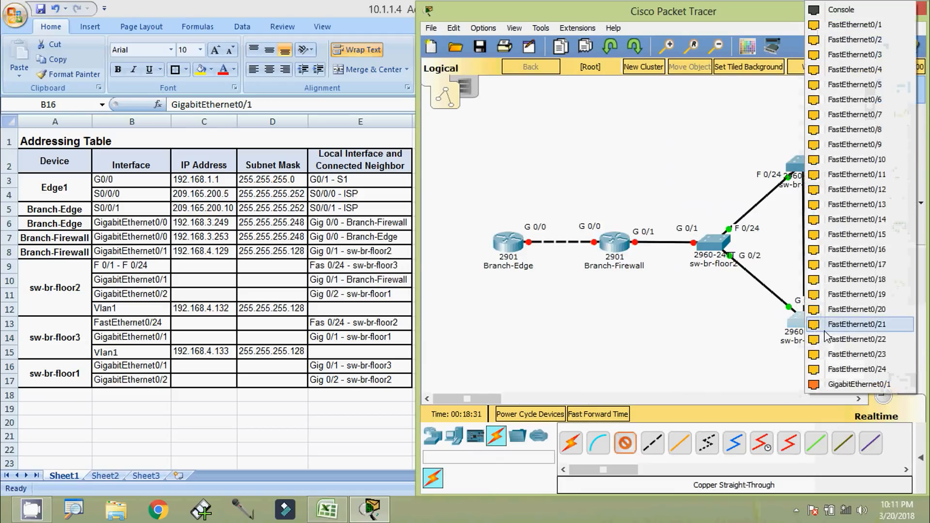
pyautogui.click(824, 384)
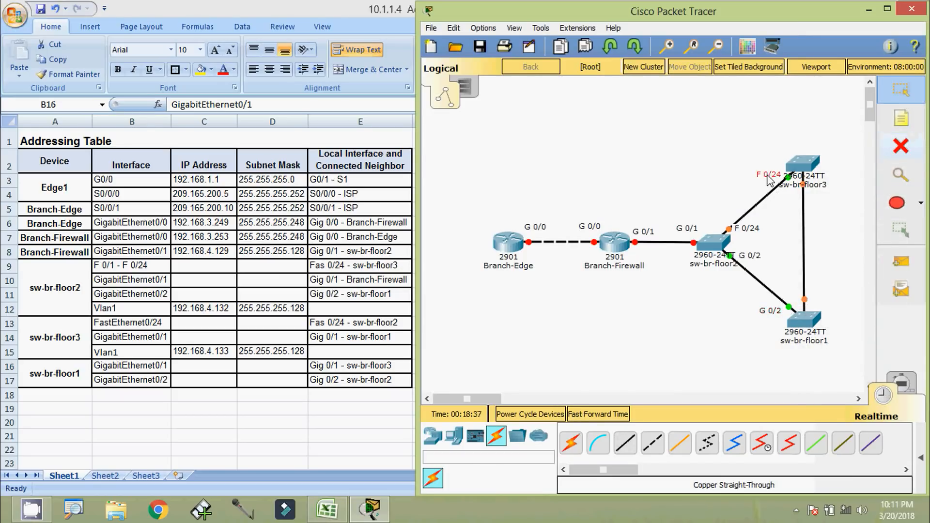
# Add a 'G 0/1' text note beside sw-br-floor1's end of the new link
pyautogui.click(901, 121)
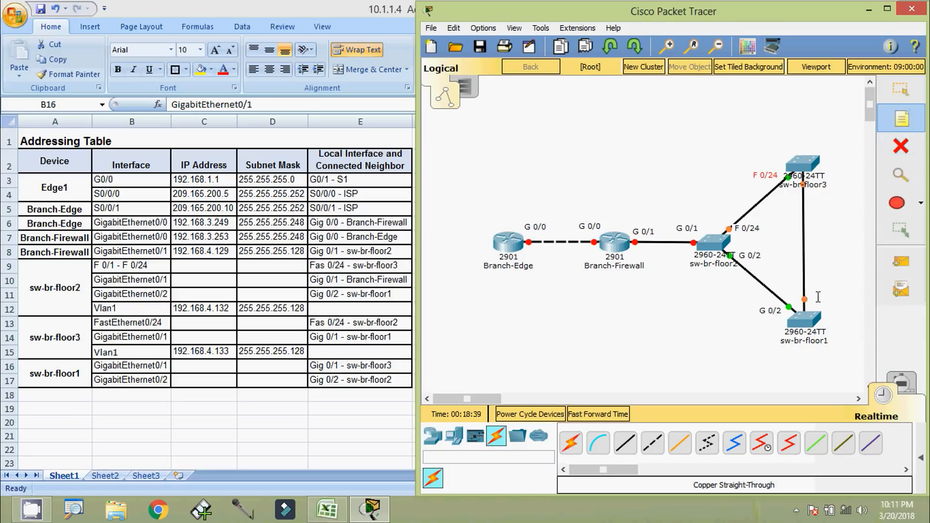
pyautogui.click(818, 297)
pyautogui.write('G 0')
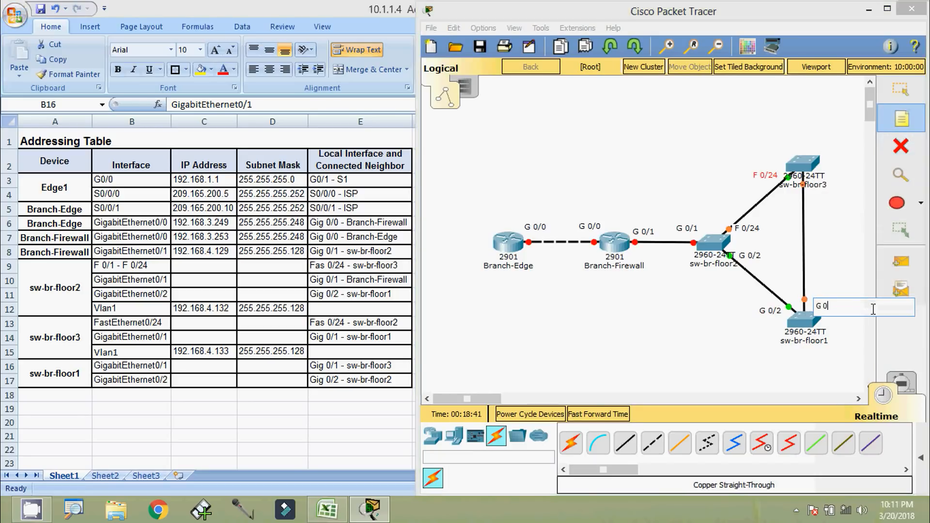
pyautogui.write('/1')
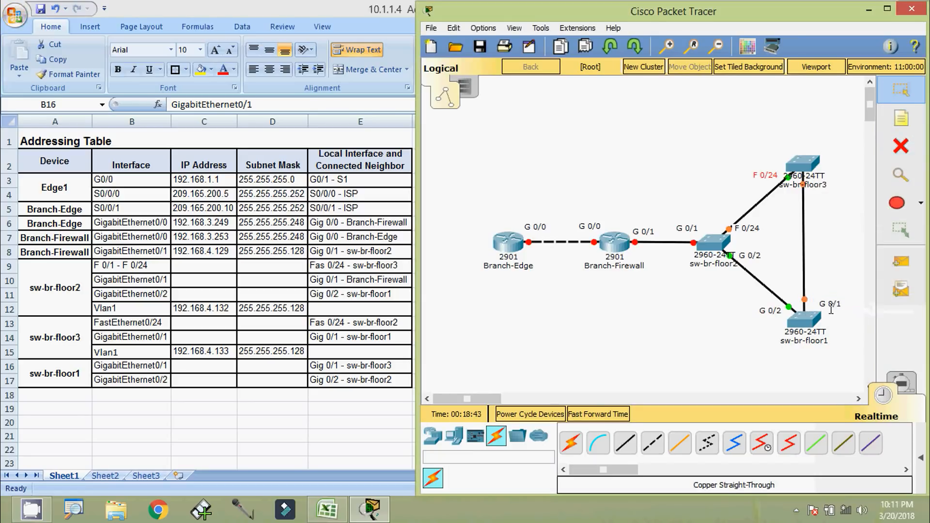
pyautogui.press('Escape')
# Duplicate the 'G 0/1' note and place the copy beside sw-br-floor3
pyautogui.hotkey('ctrl', 'c')
pyautogui.hotkey('ctrl', 'v')
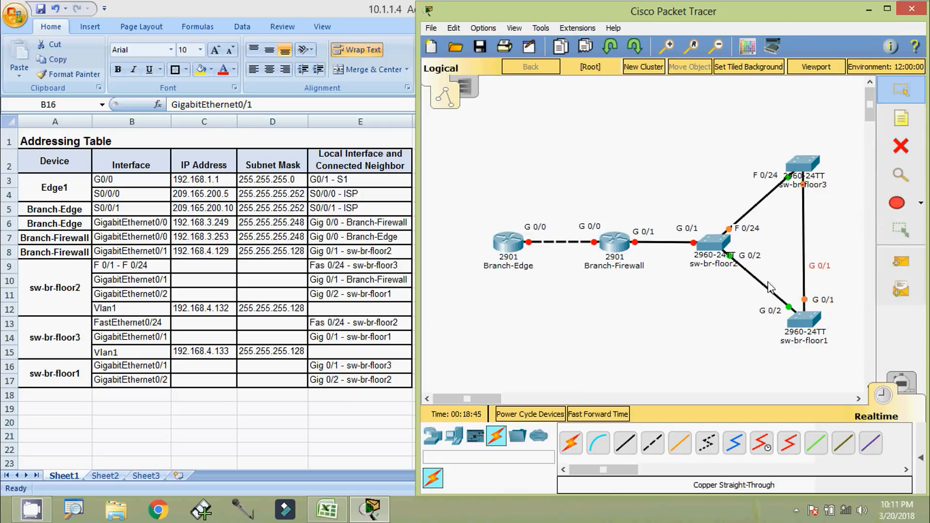
pyautogui.moveTo(822, 268); pyautogui.dragTo(823, 198)
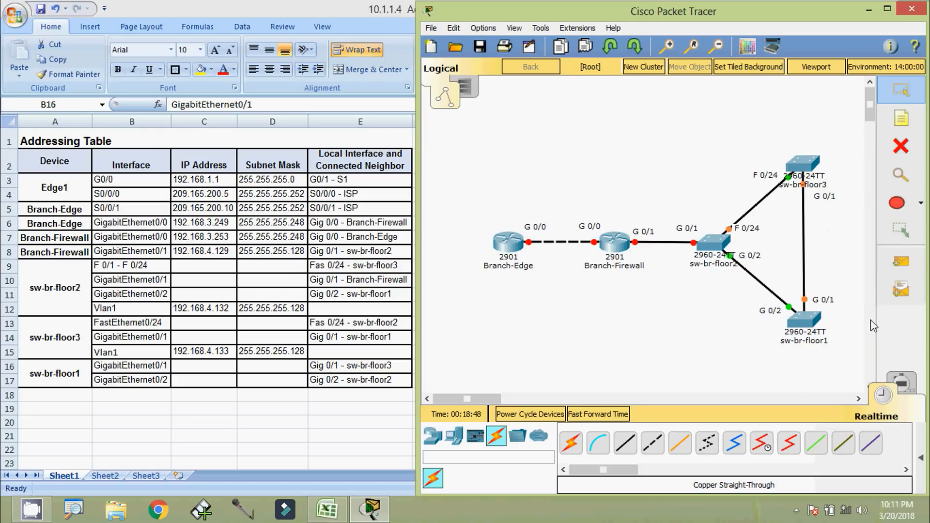